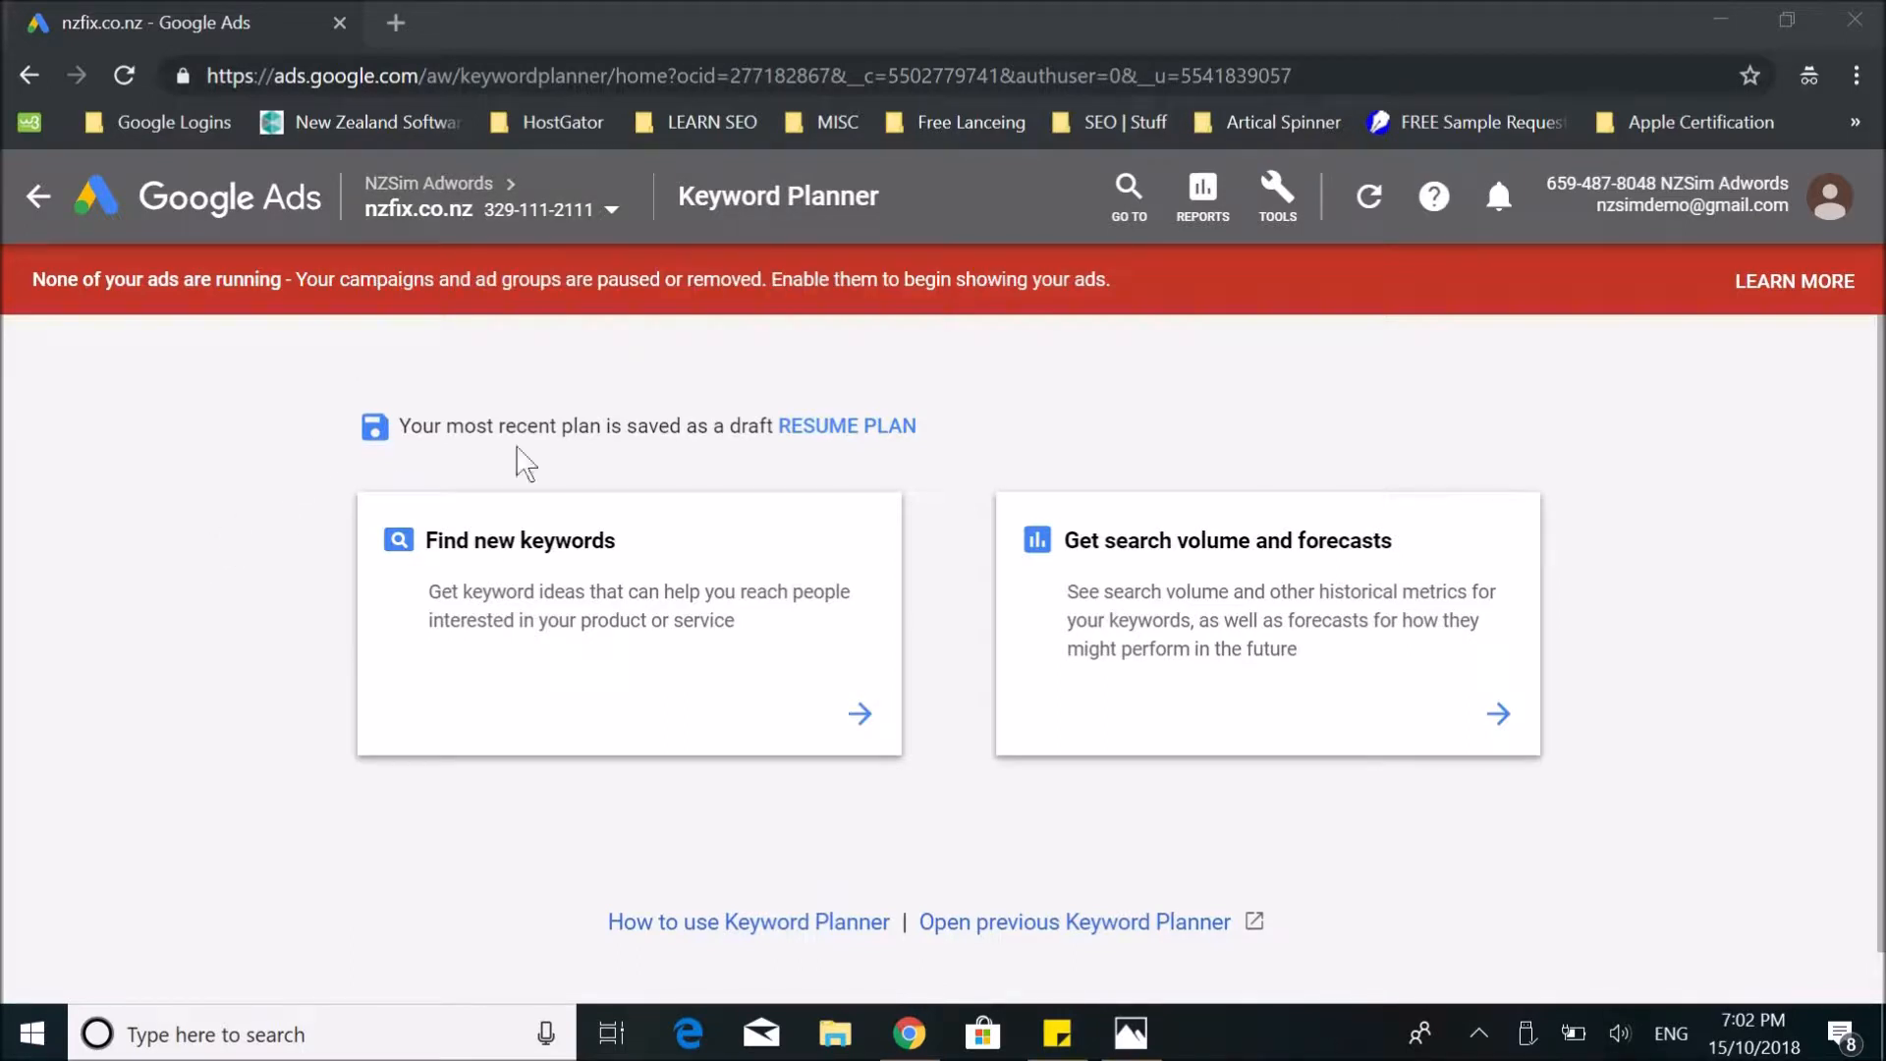
Open Keyword Planner's search for finding new keywords.
{"action": "left_click", "coordinate": [1279, 218]}
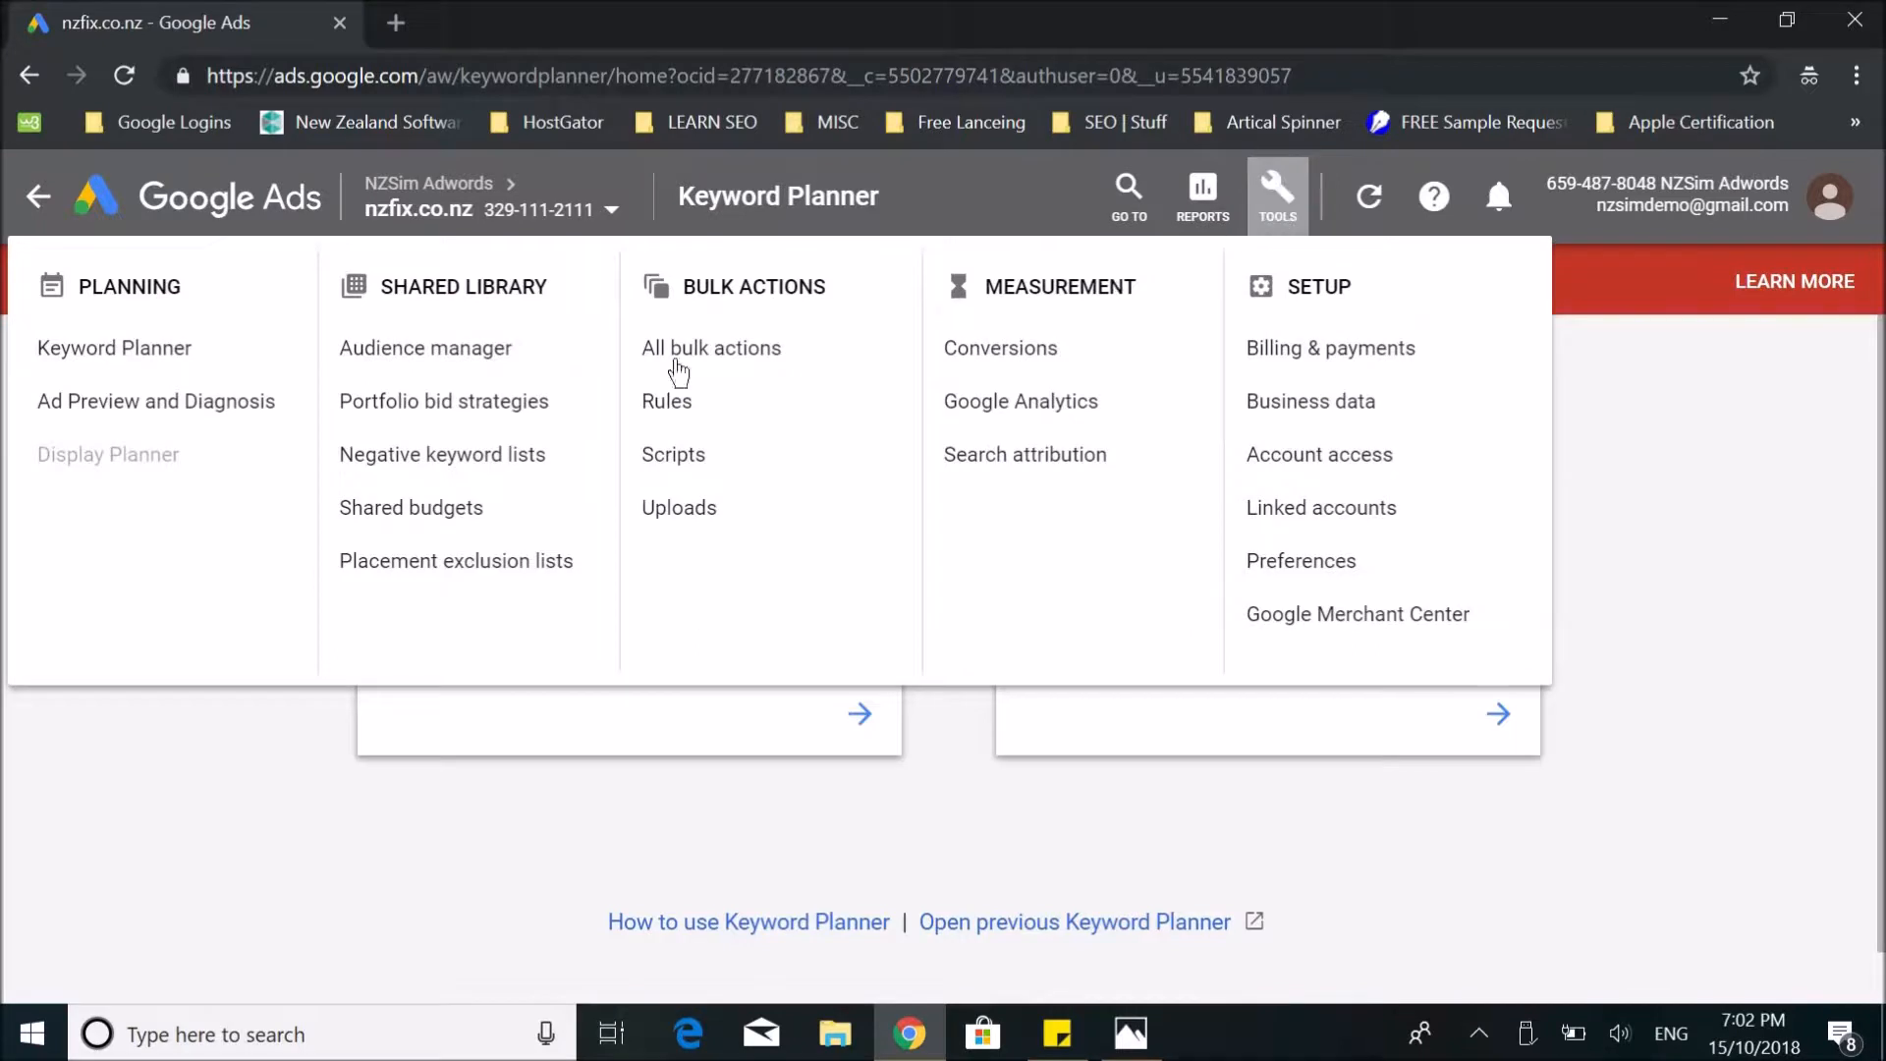
{"action": "left_click", "coordinate": [147, 369]}
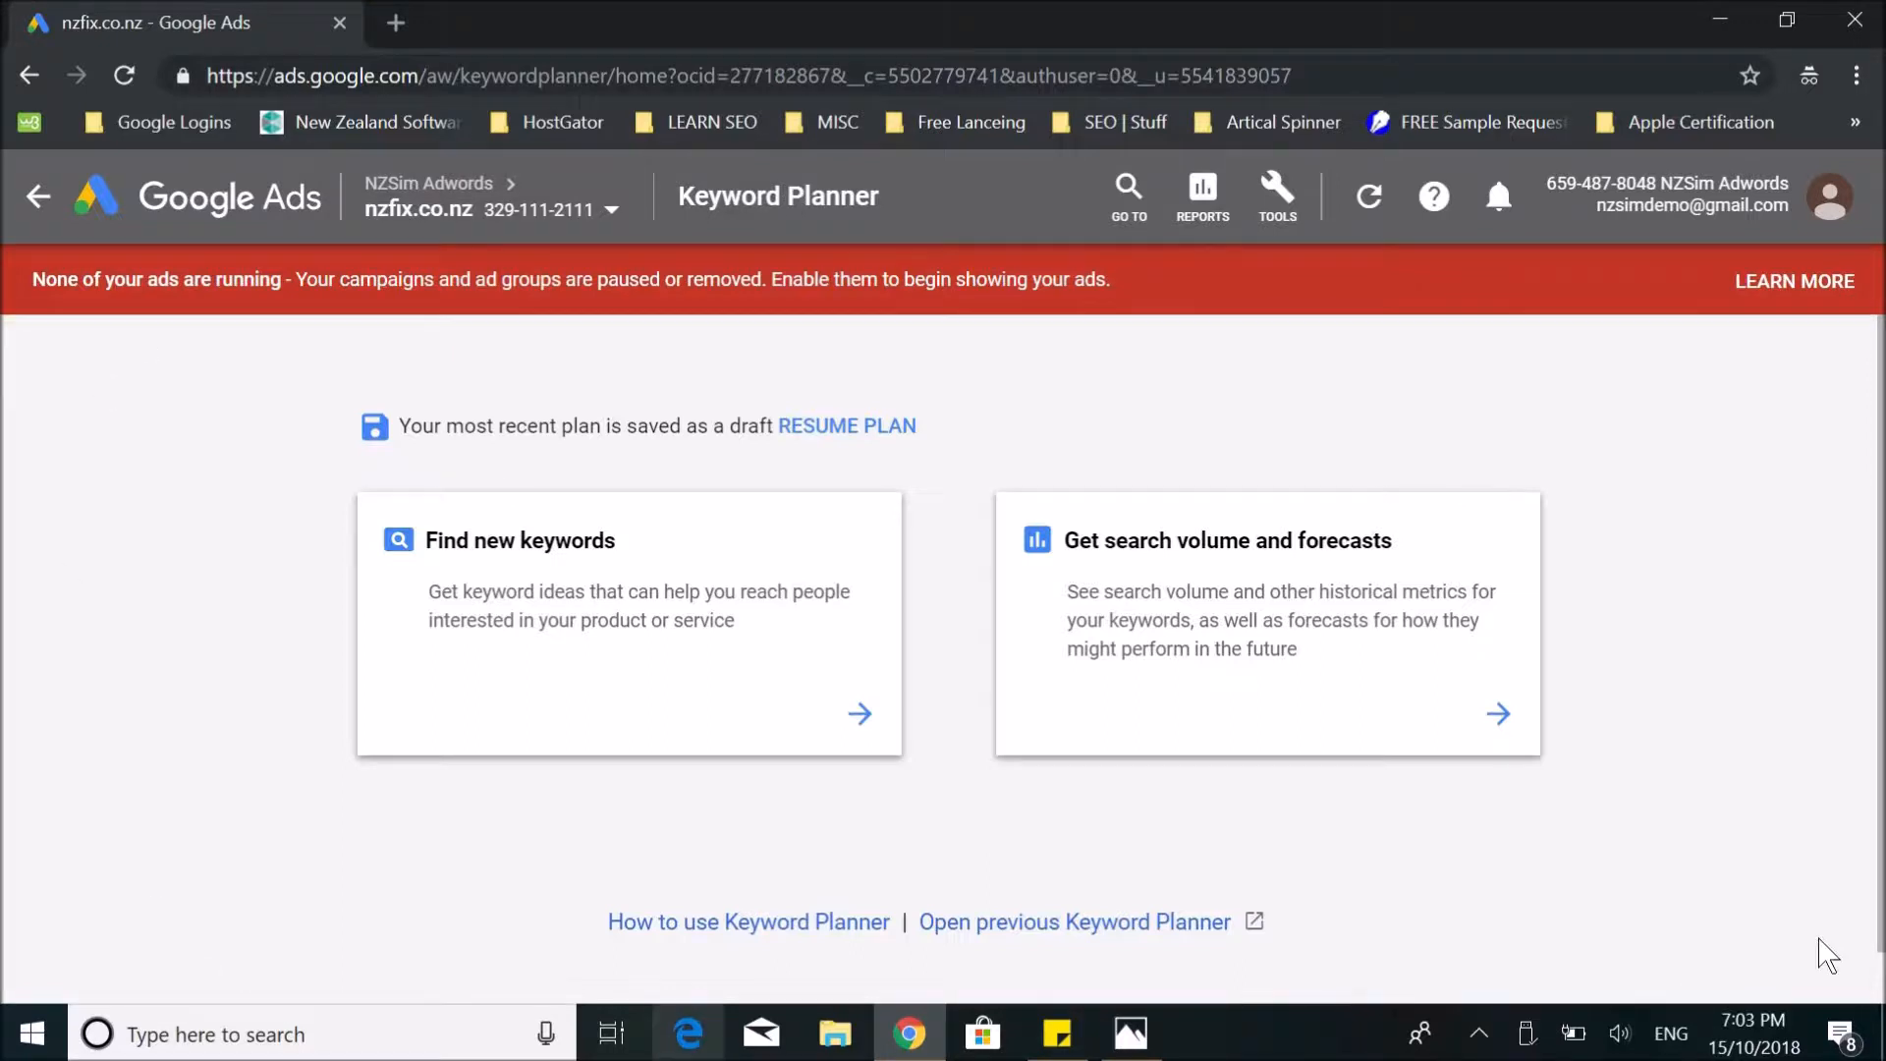
{"action": "left_click", "coordinate": [516, 562]}
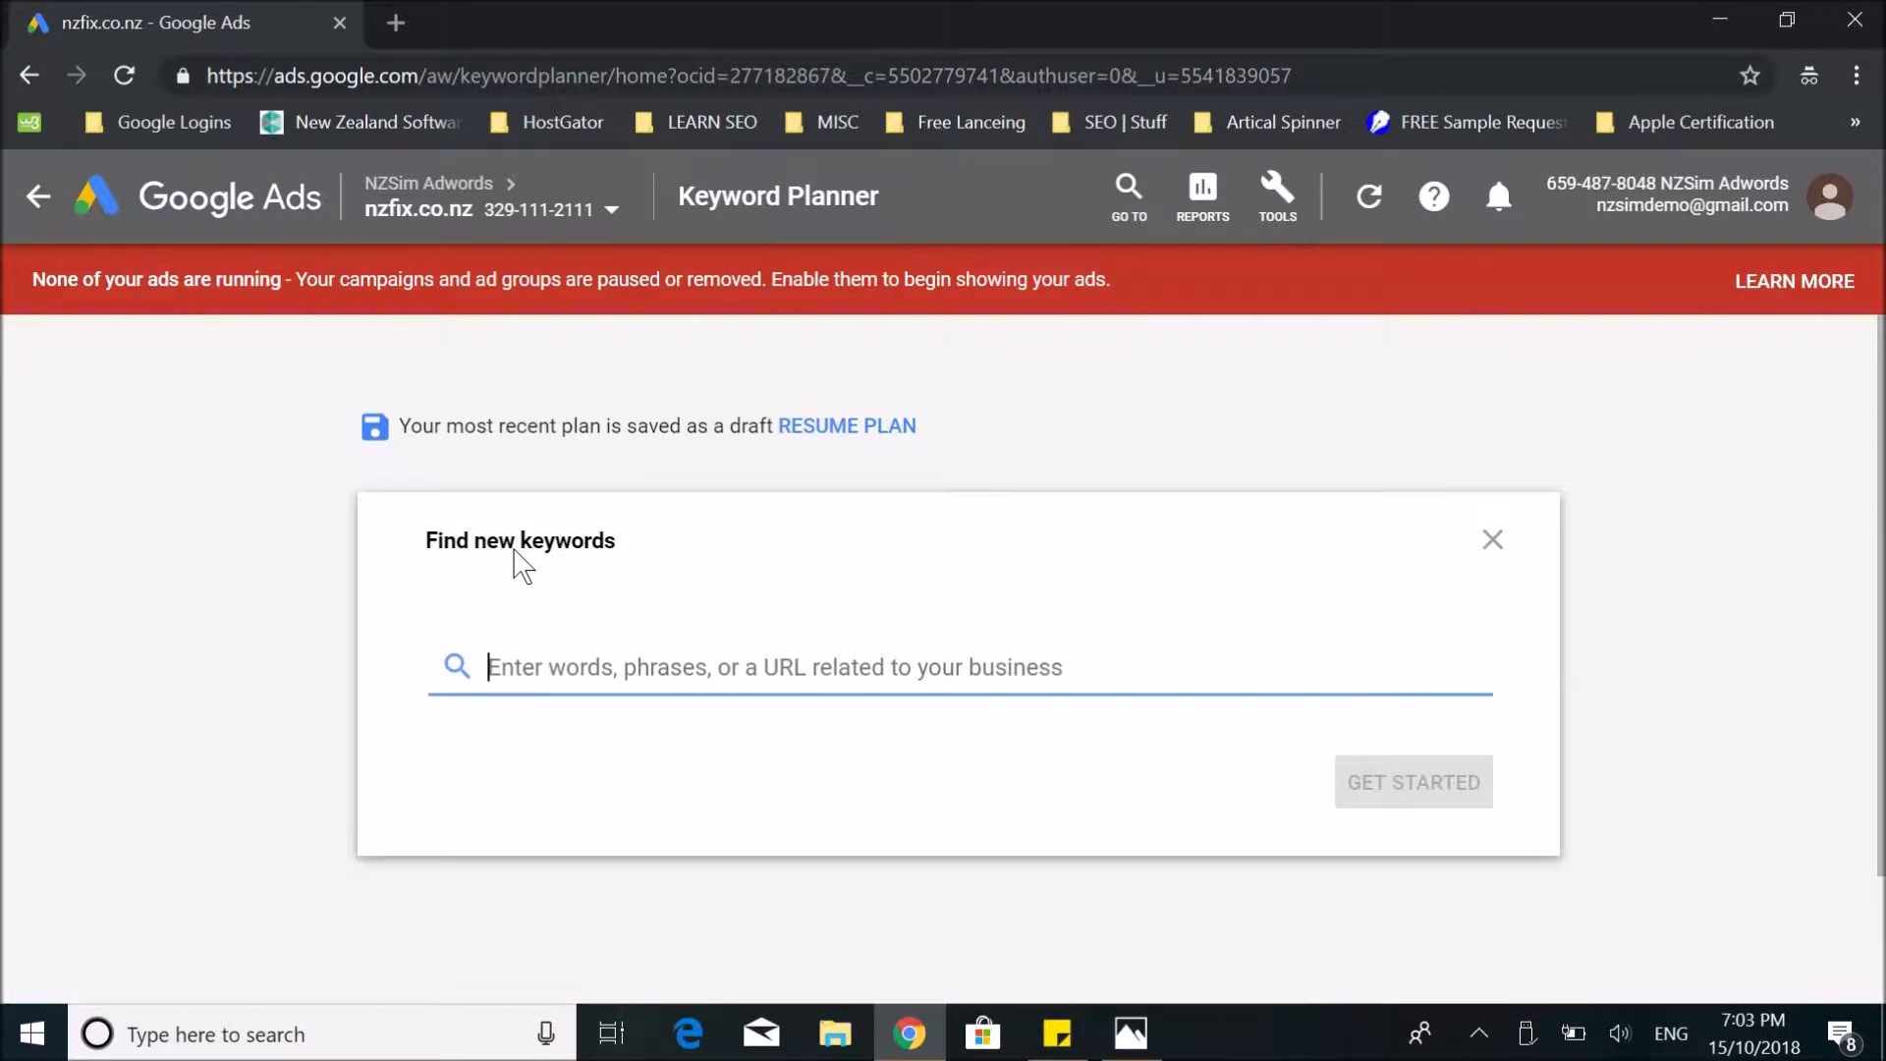
Enter "mobile phone repair" and "iphone screen replacement" as seed keywords.
{"action": "type", "text": "mobi"}
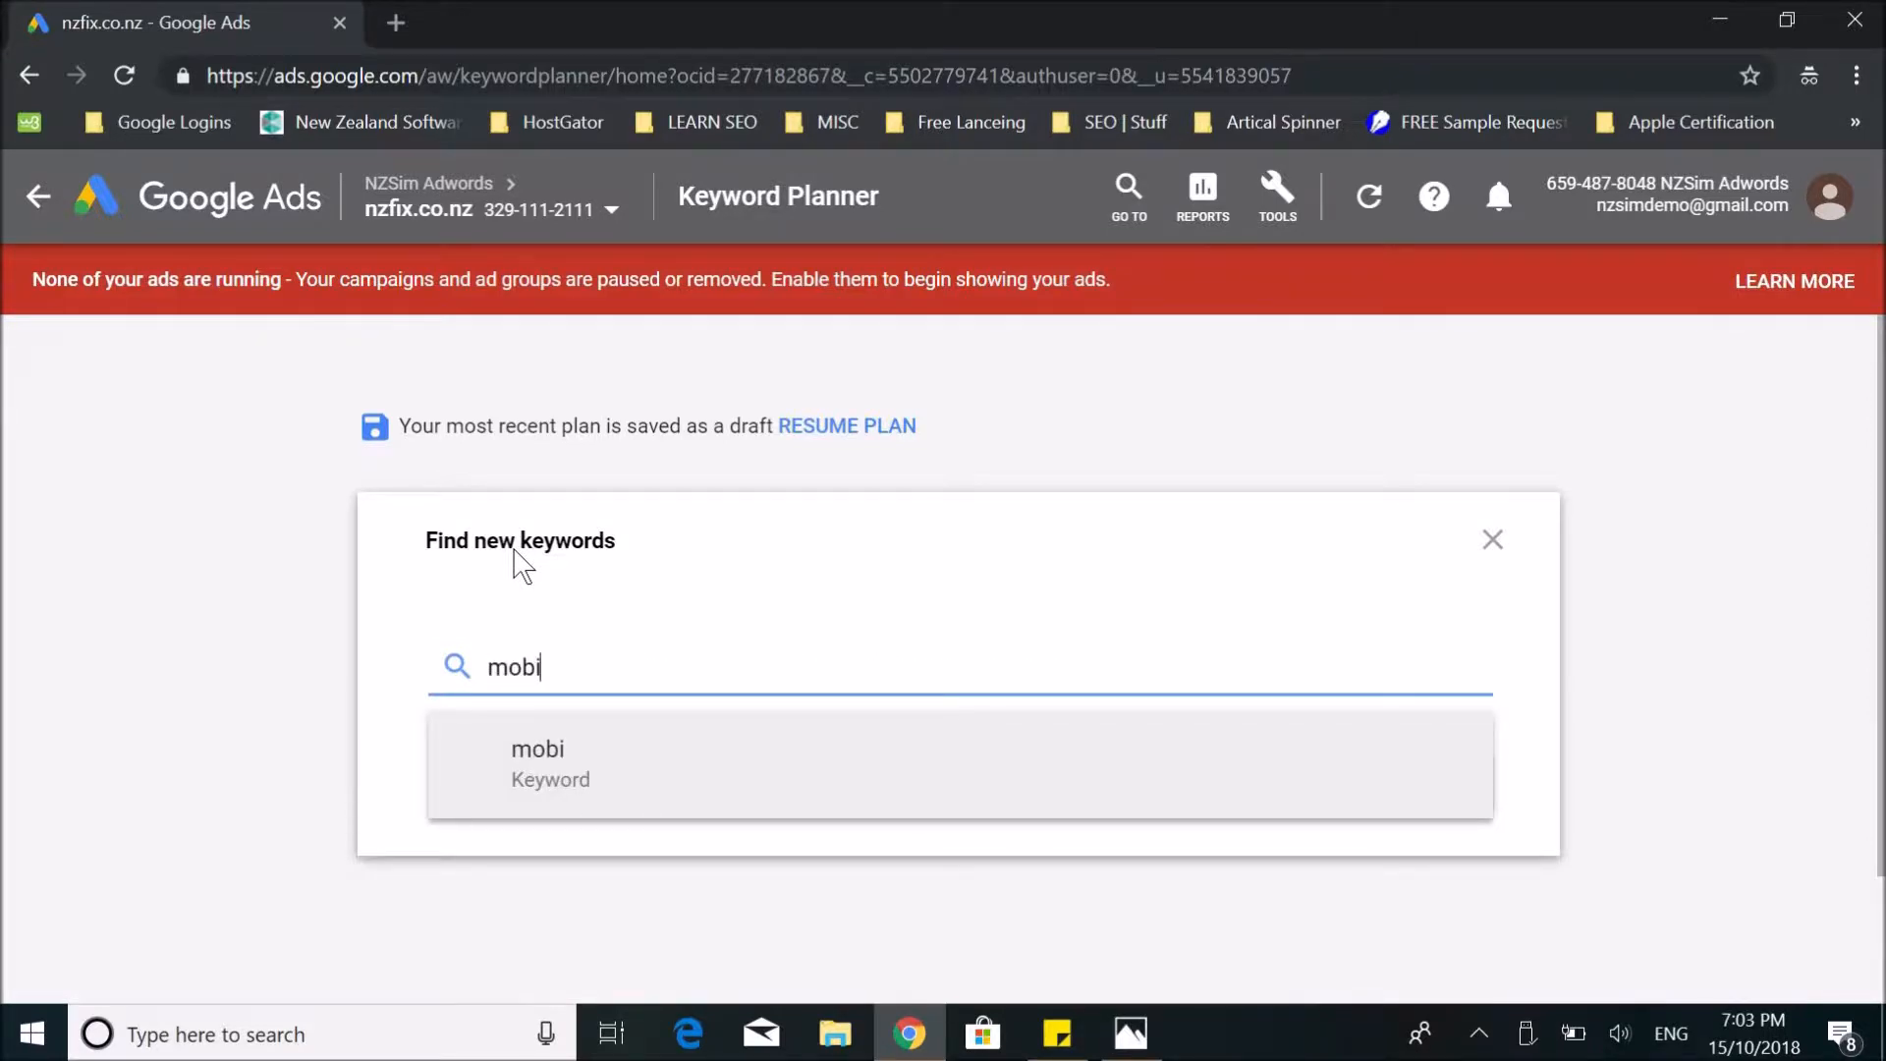
{"action": "type", "text": "le repair"}
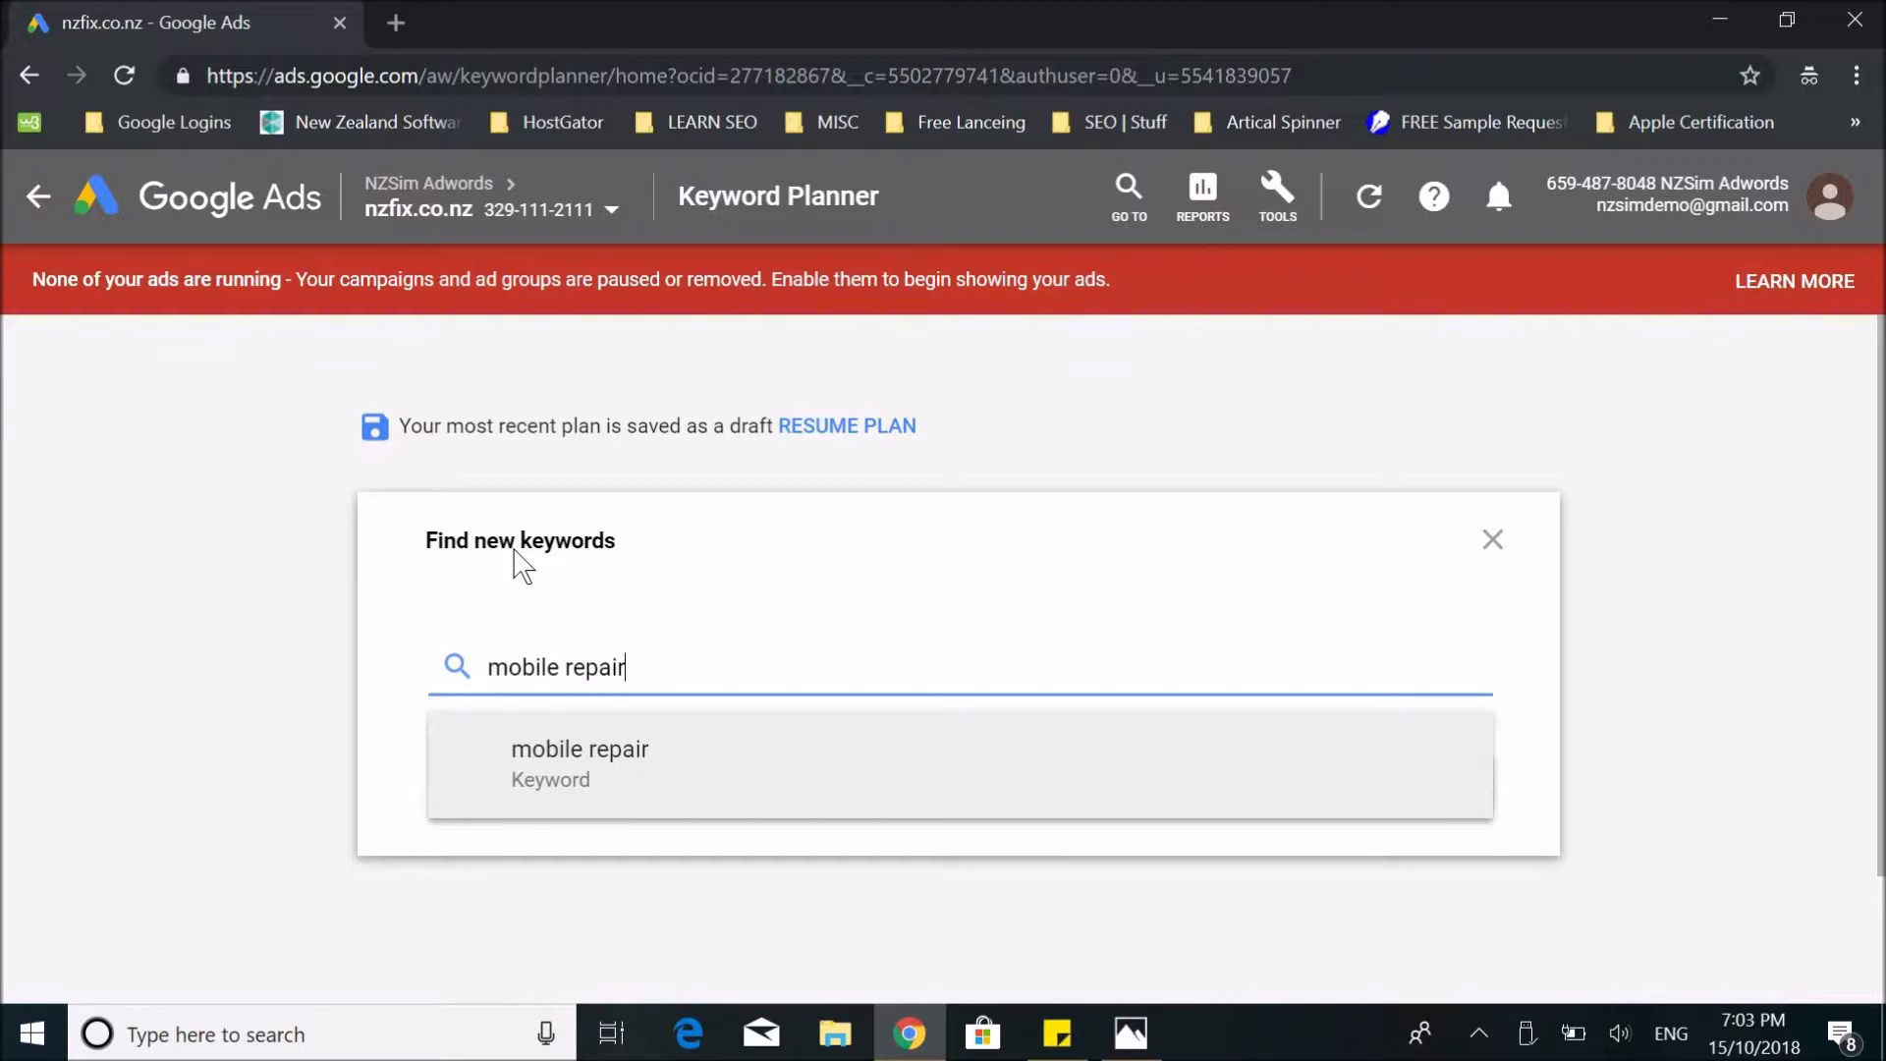
{"action": "type", "text": "phone"}
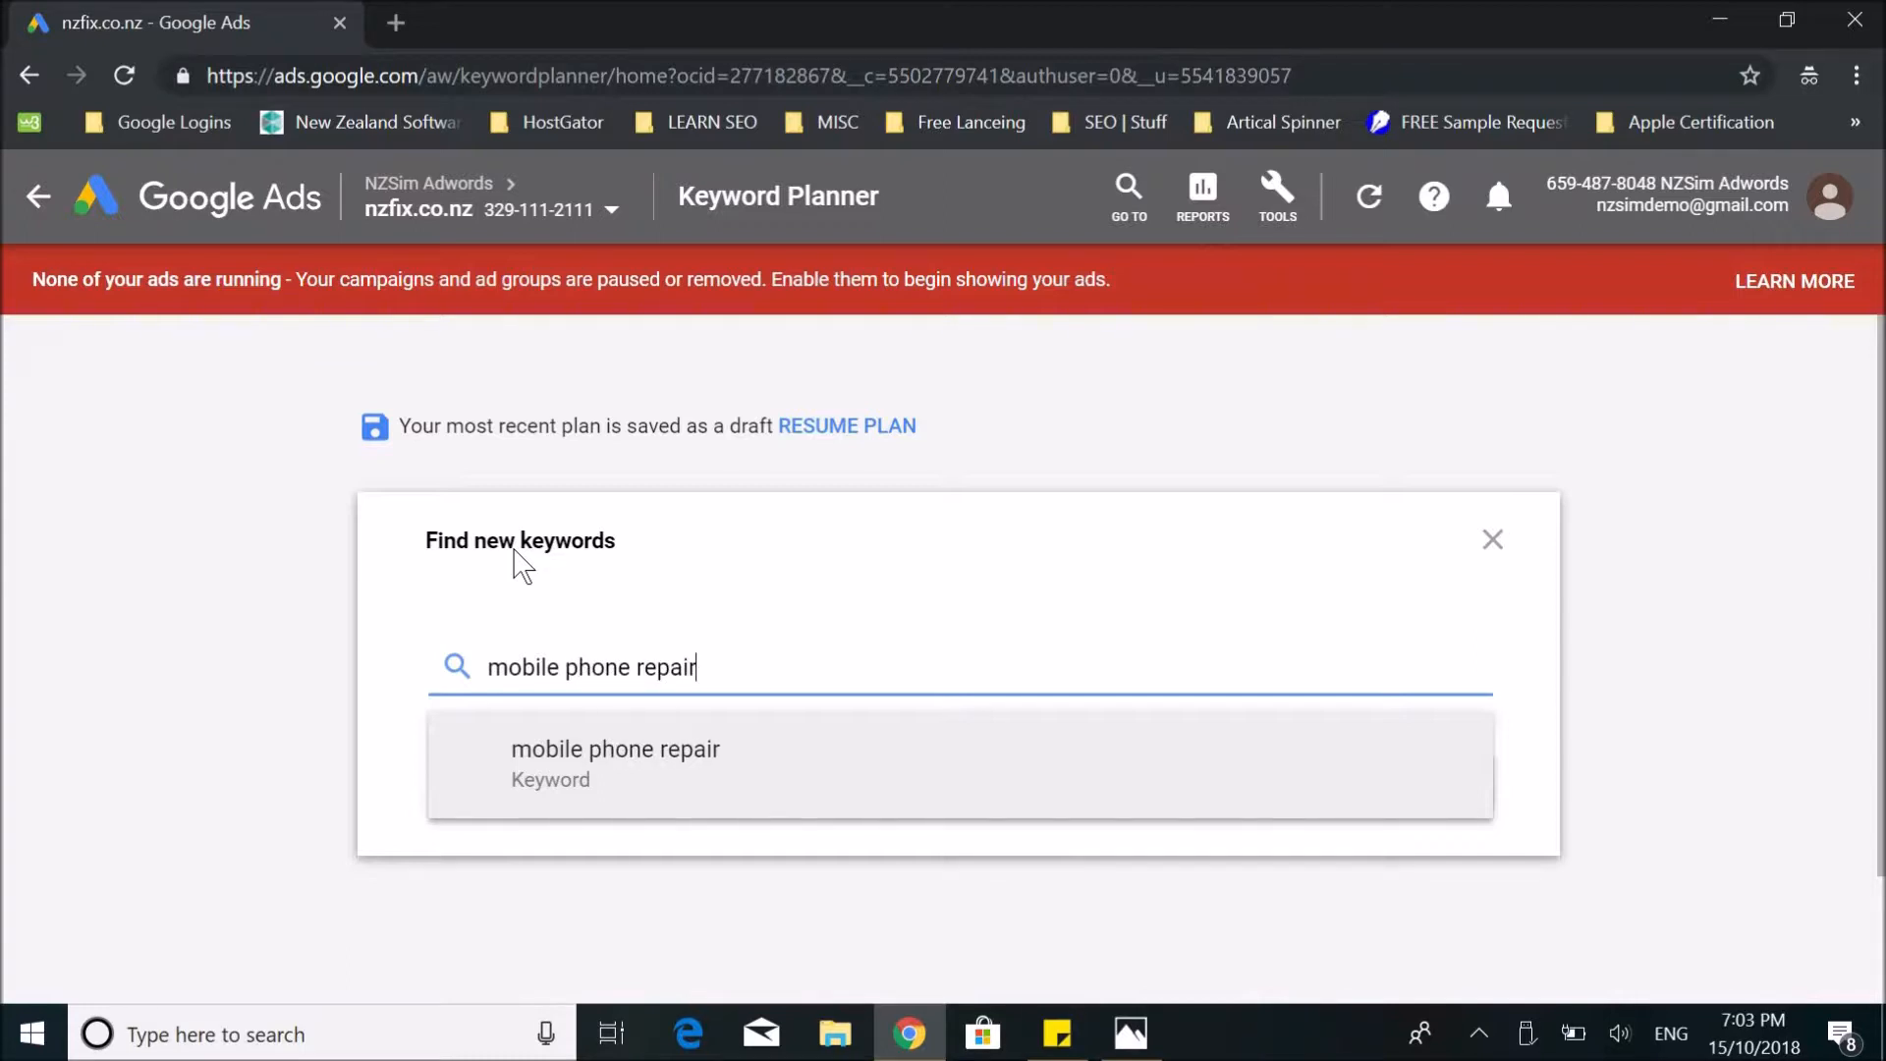
{"action": "key", "text": "Return"}
{"action": "type", "text": "ip"}
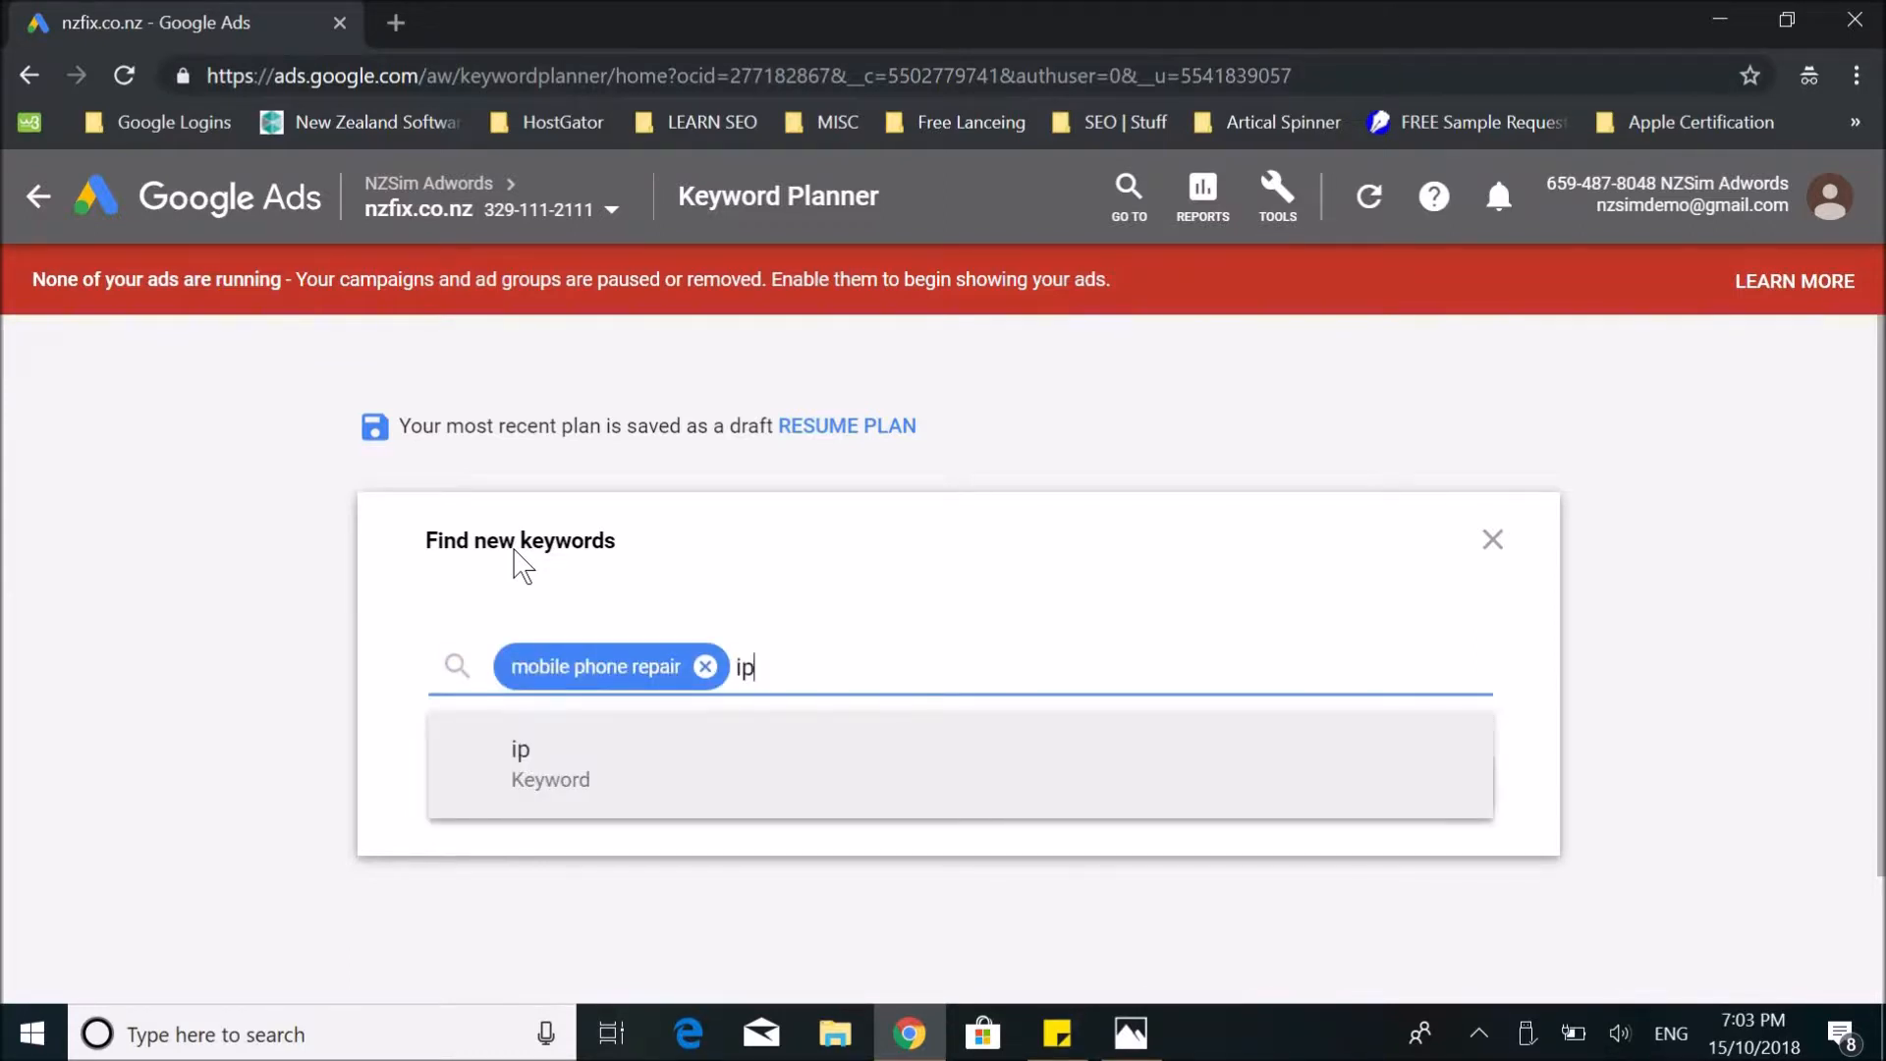
{"action": "type", "text": "hone screen replacement"}
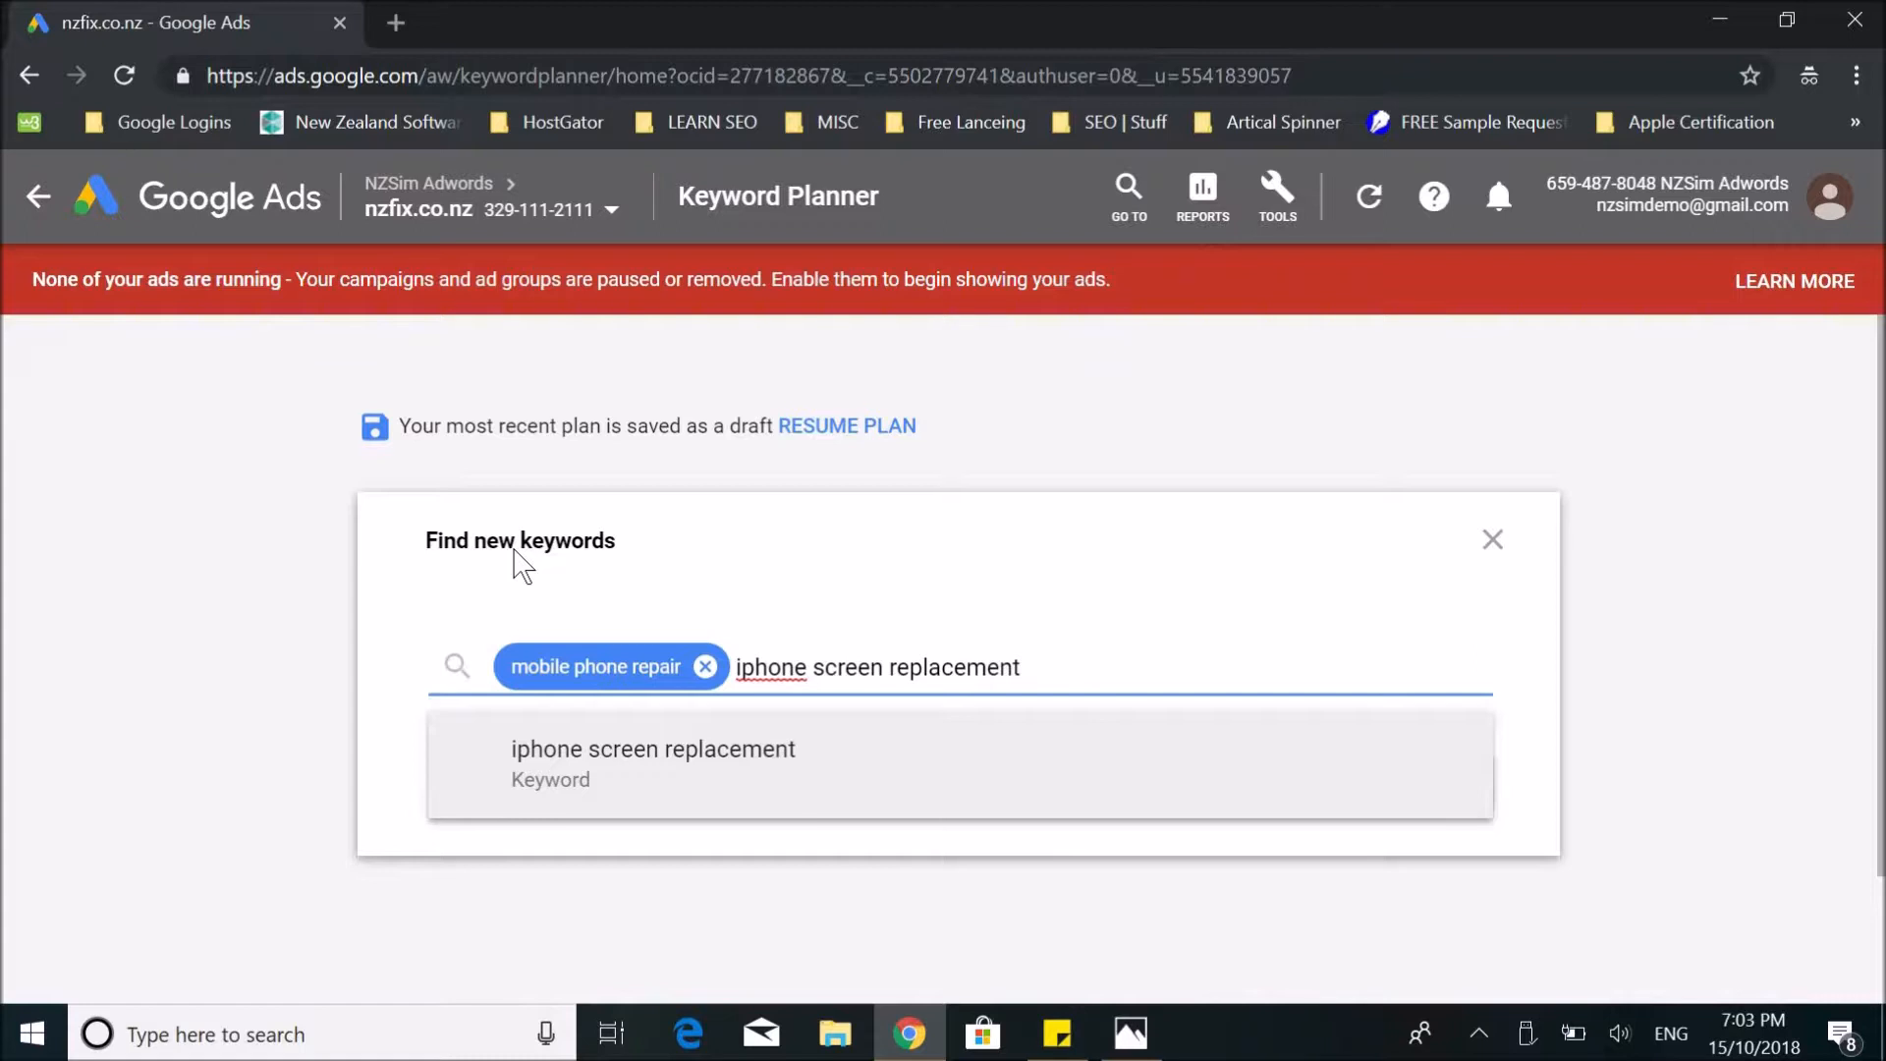
{"action": "key", "text": "Return"}
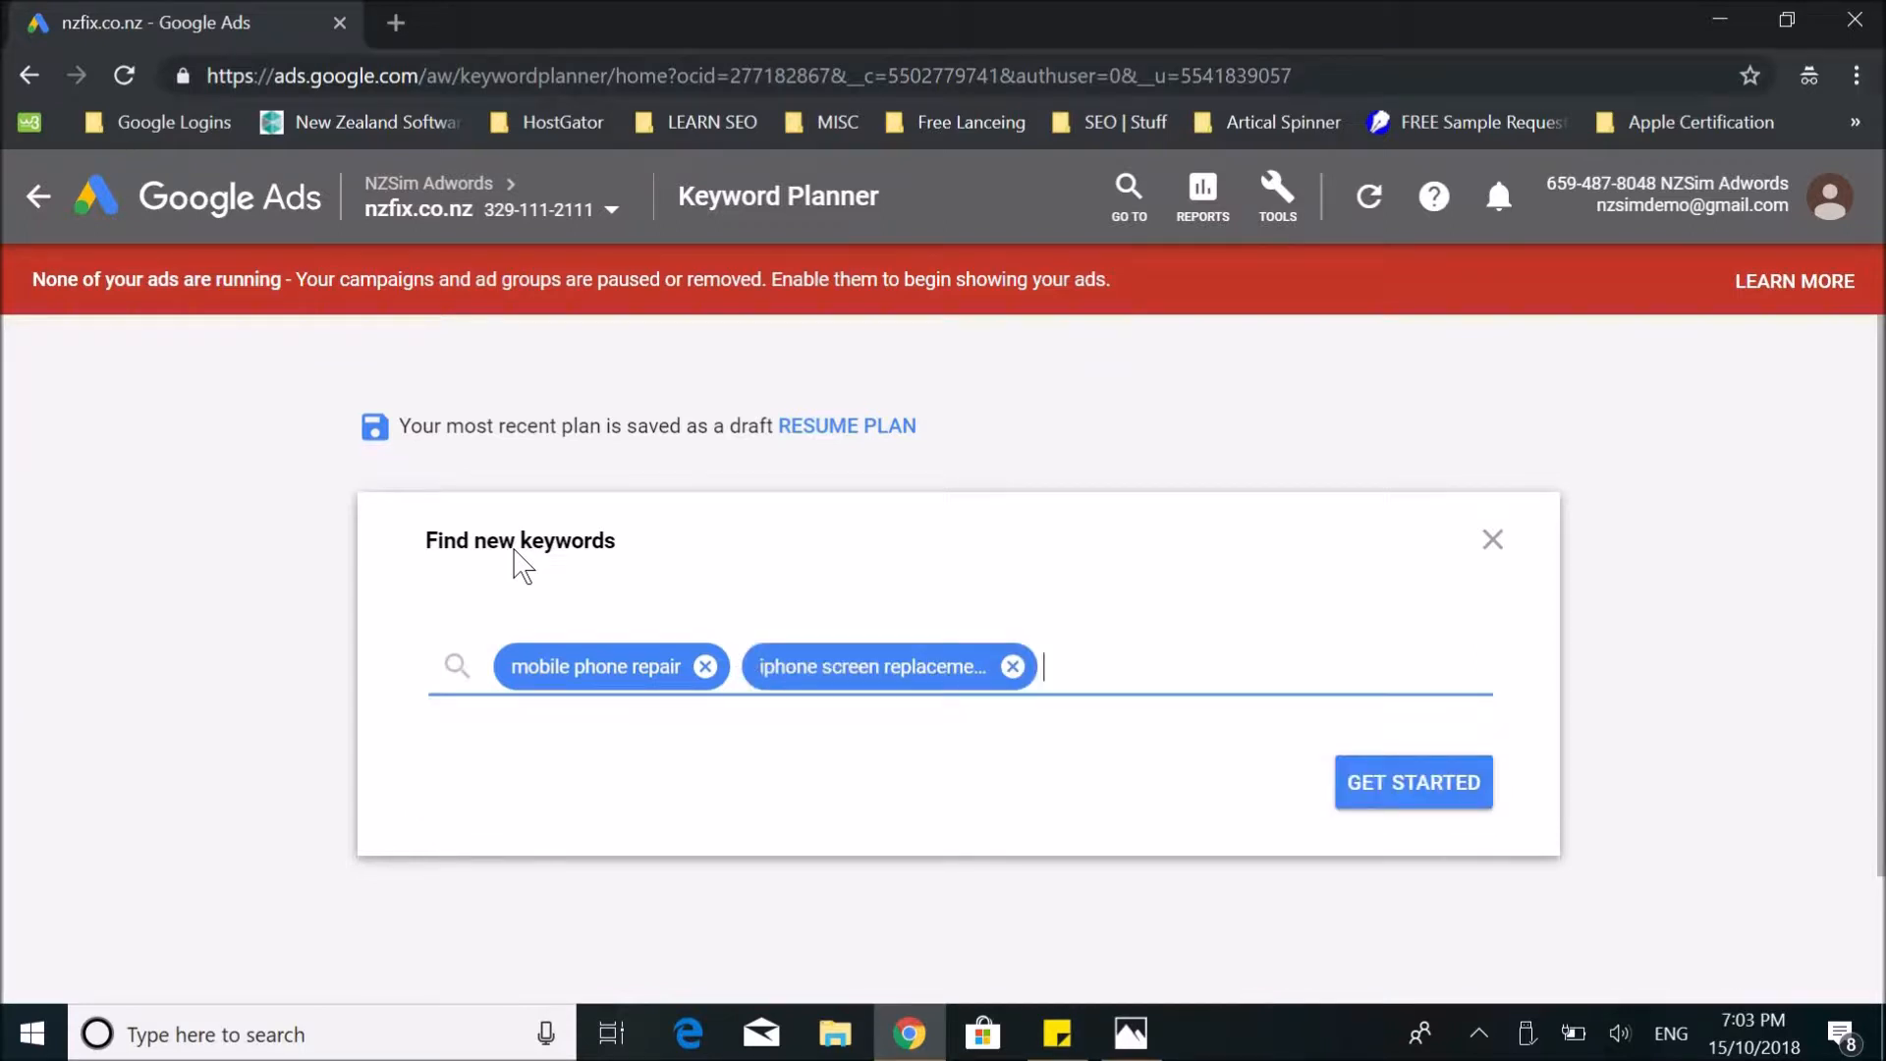
Add the seed keywords "samsung mobile repair" and "iphone repair", and generate the keyword ideas.
{"action": "type", "text": "samsu"}
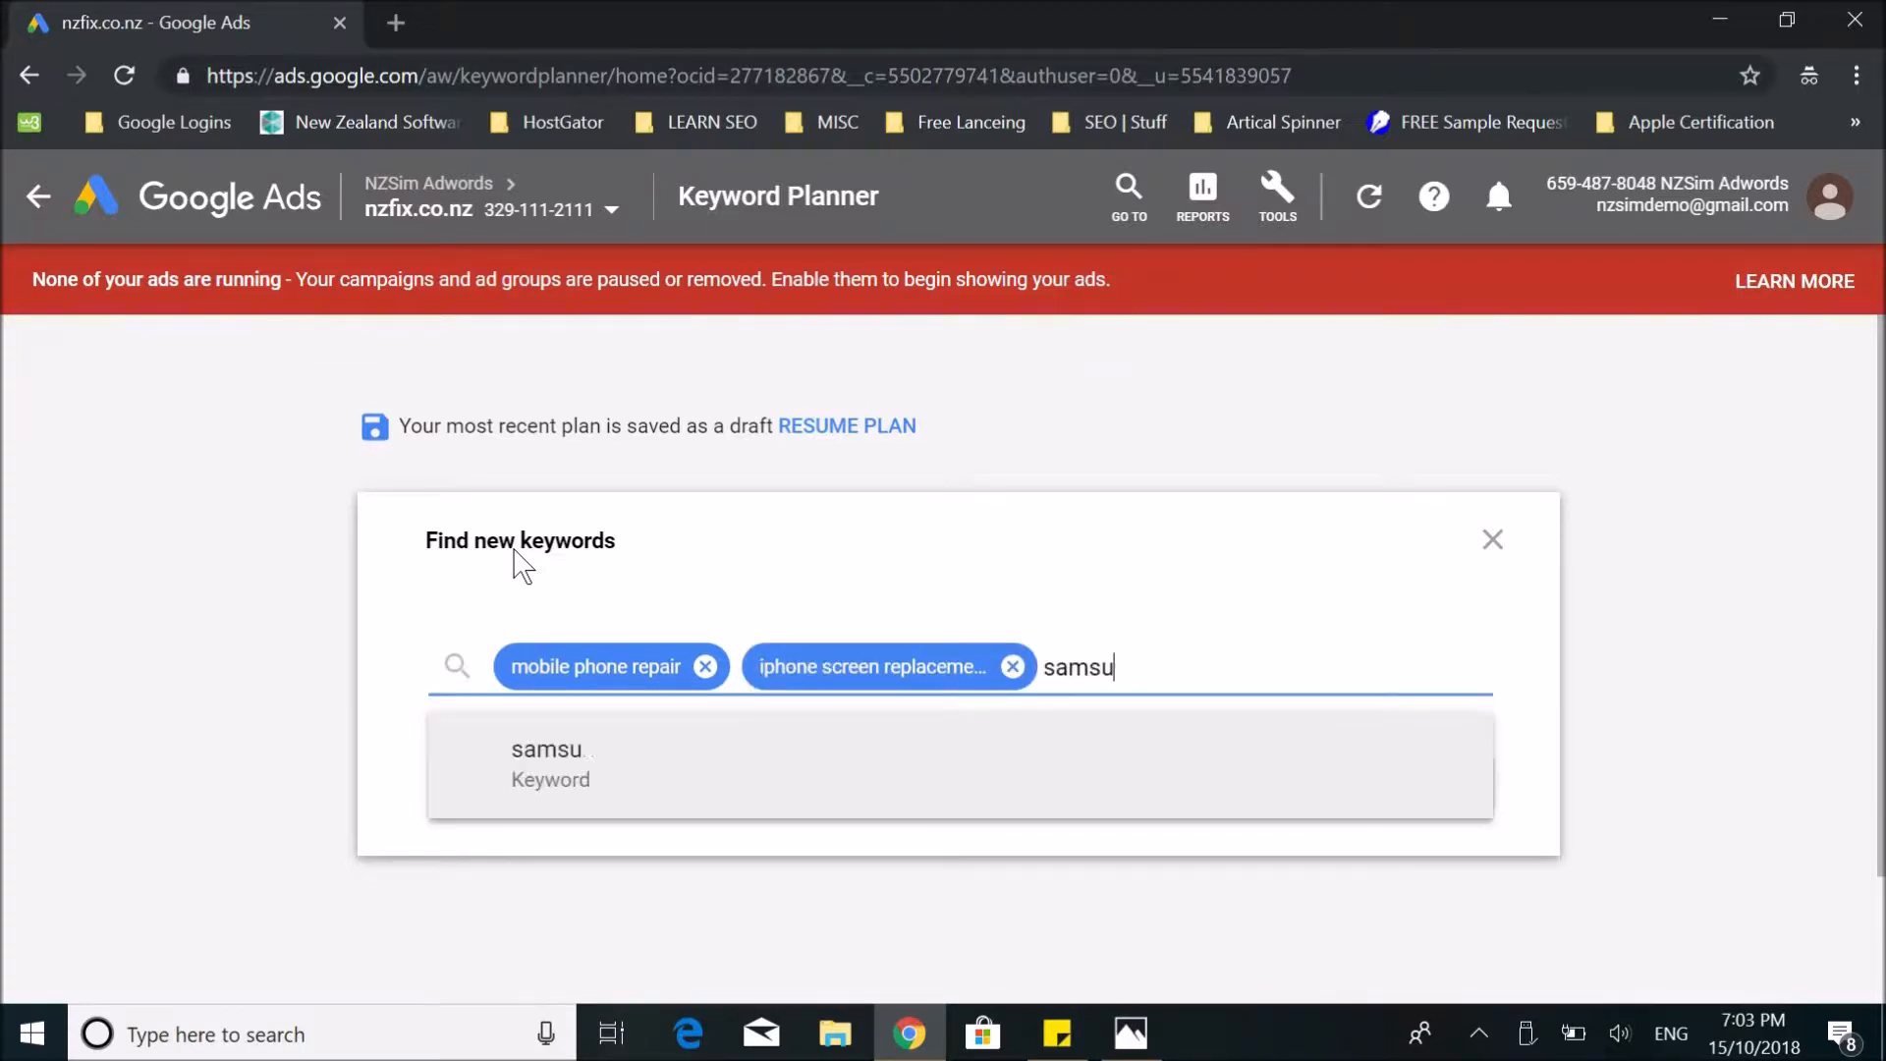
{"action": "type", "text": "ng mobile repair"}
{"action": "key", "text": "Return"}
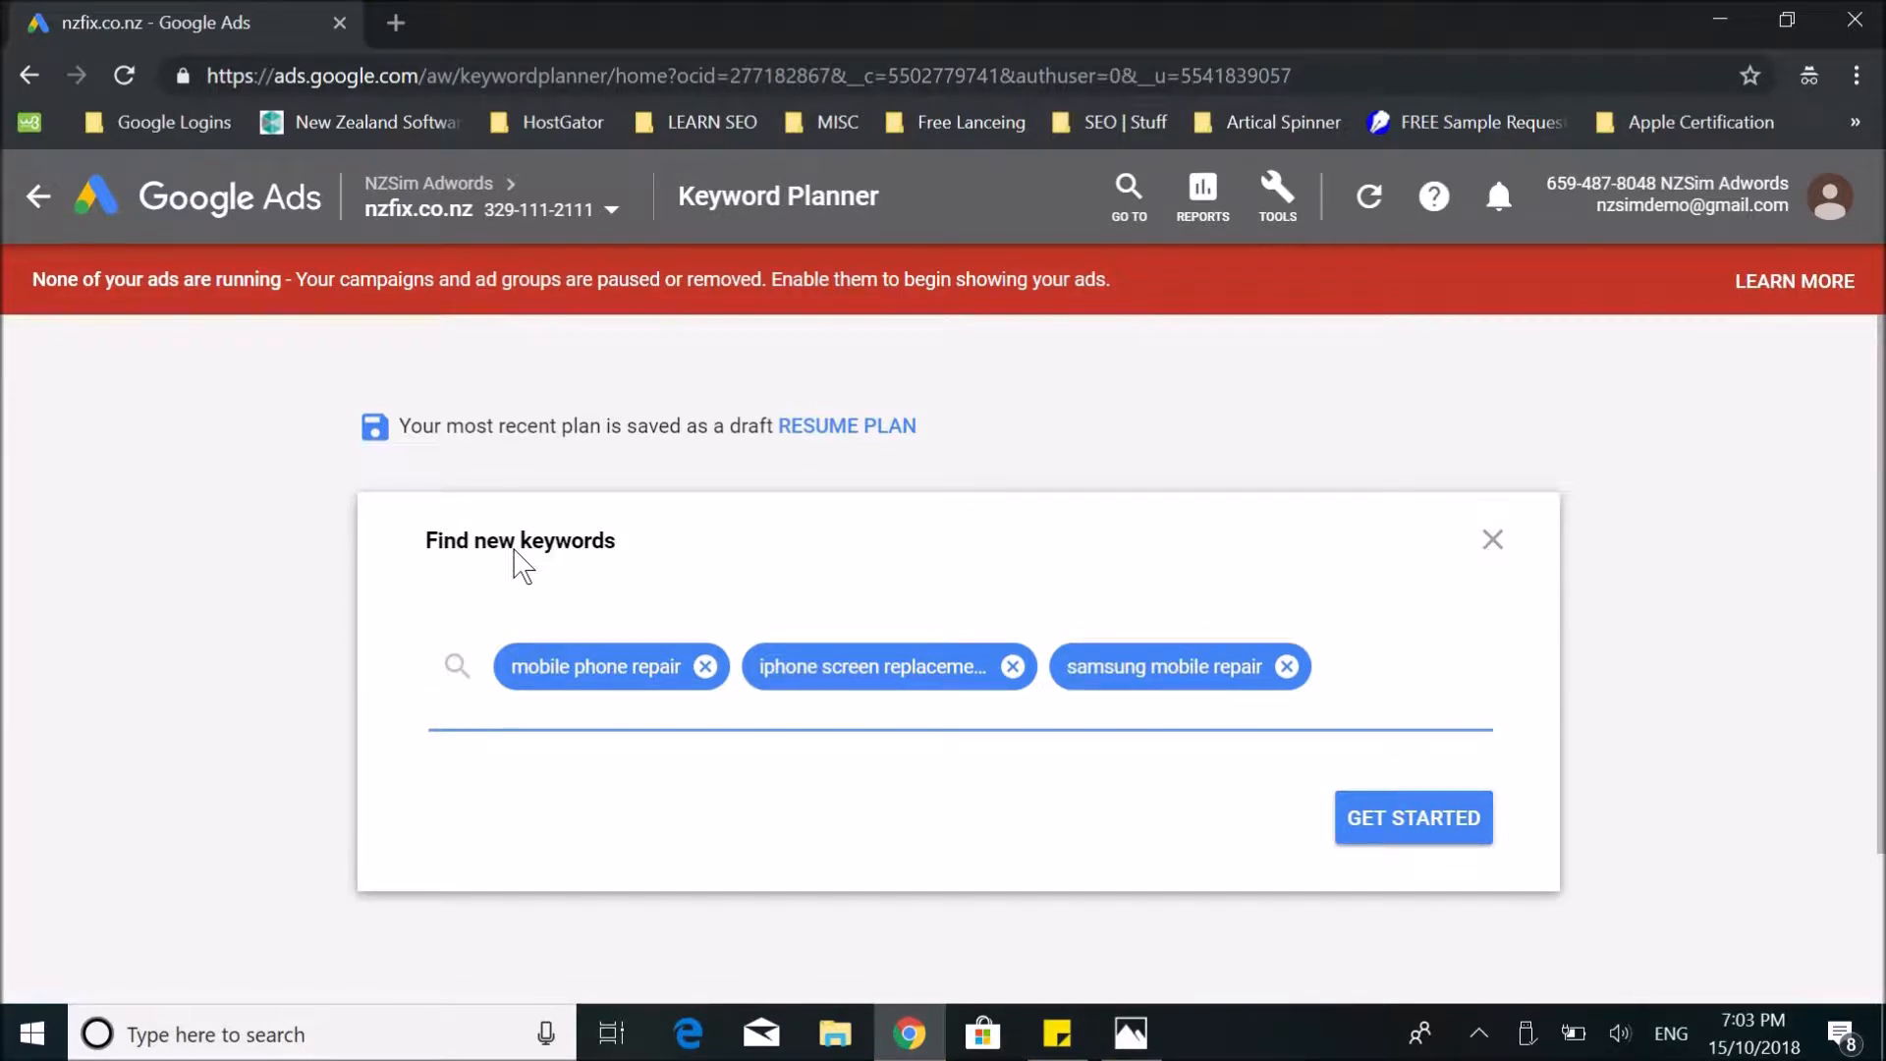
{"action": "type", "text": "iphone repair"}
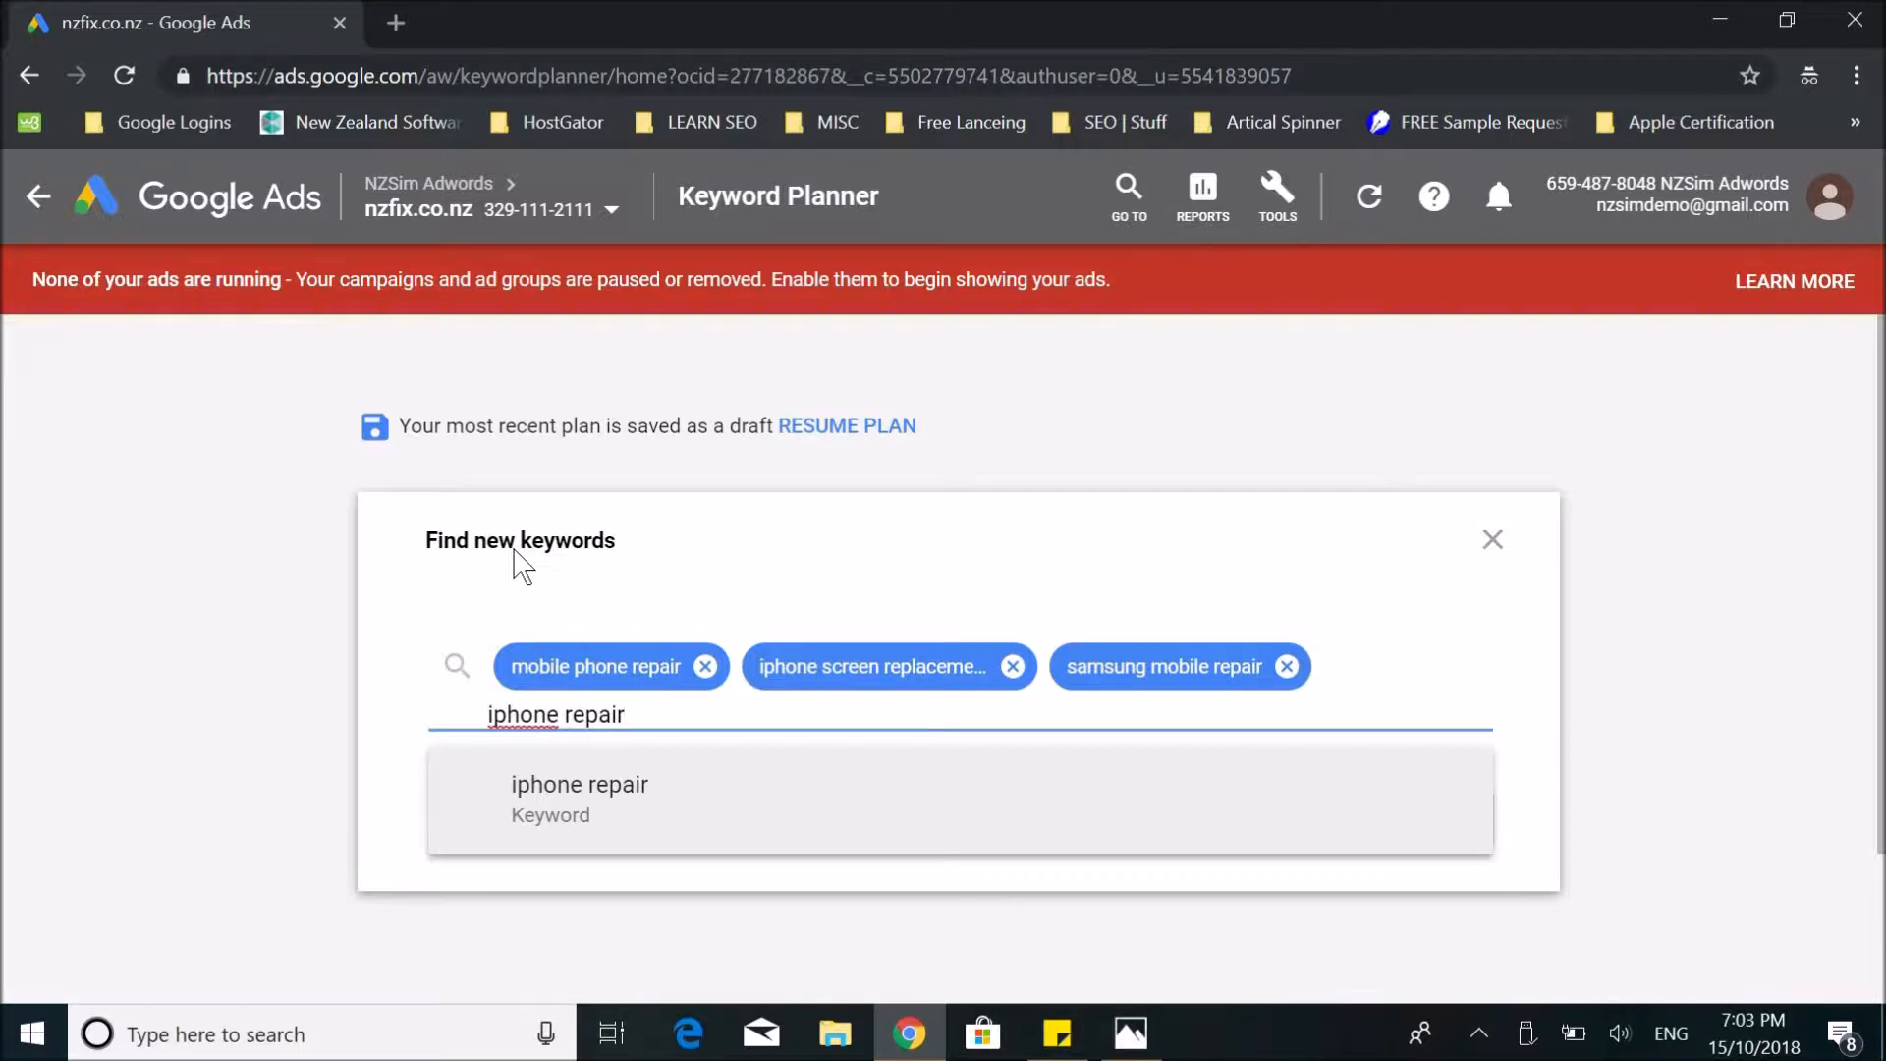
{"action": "key", "text": "Return"}
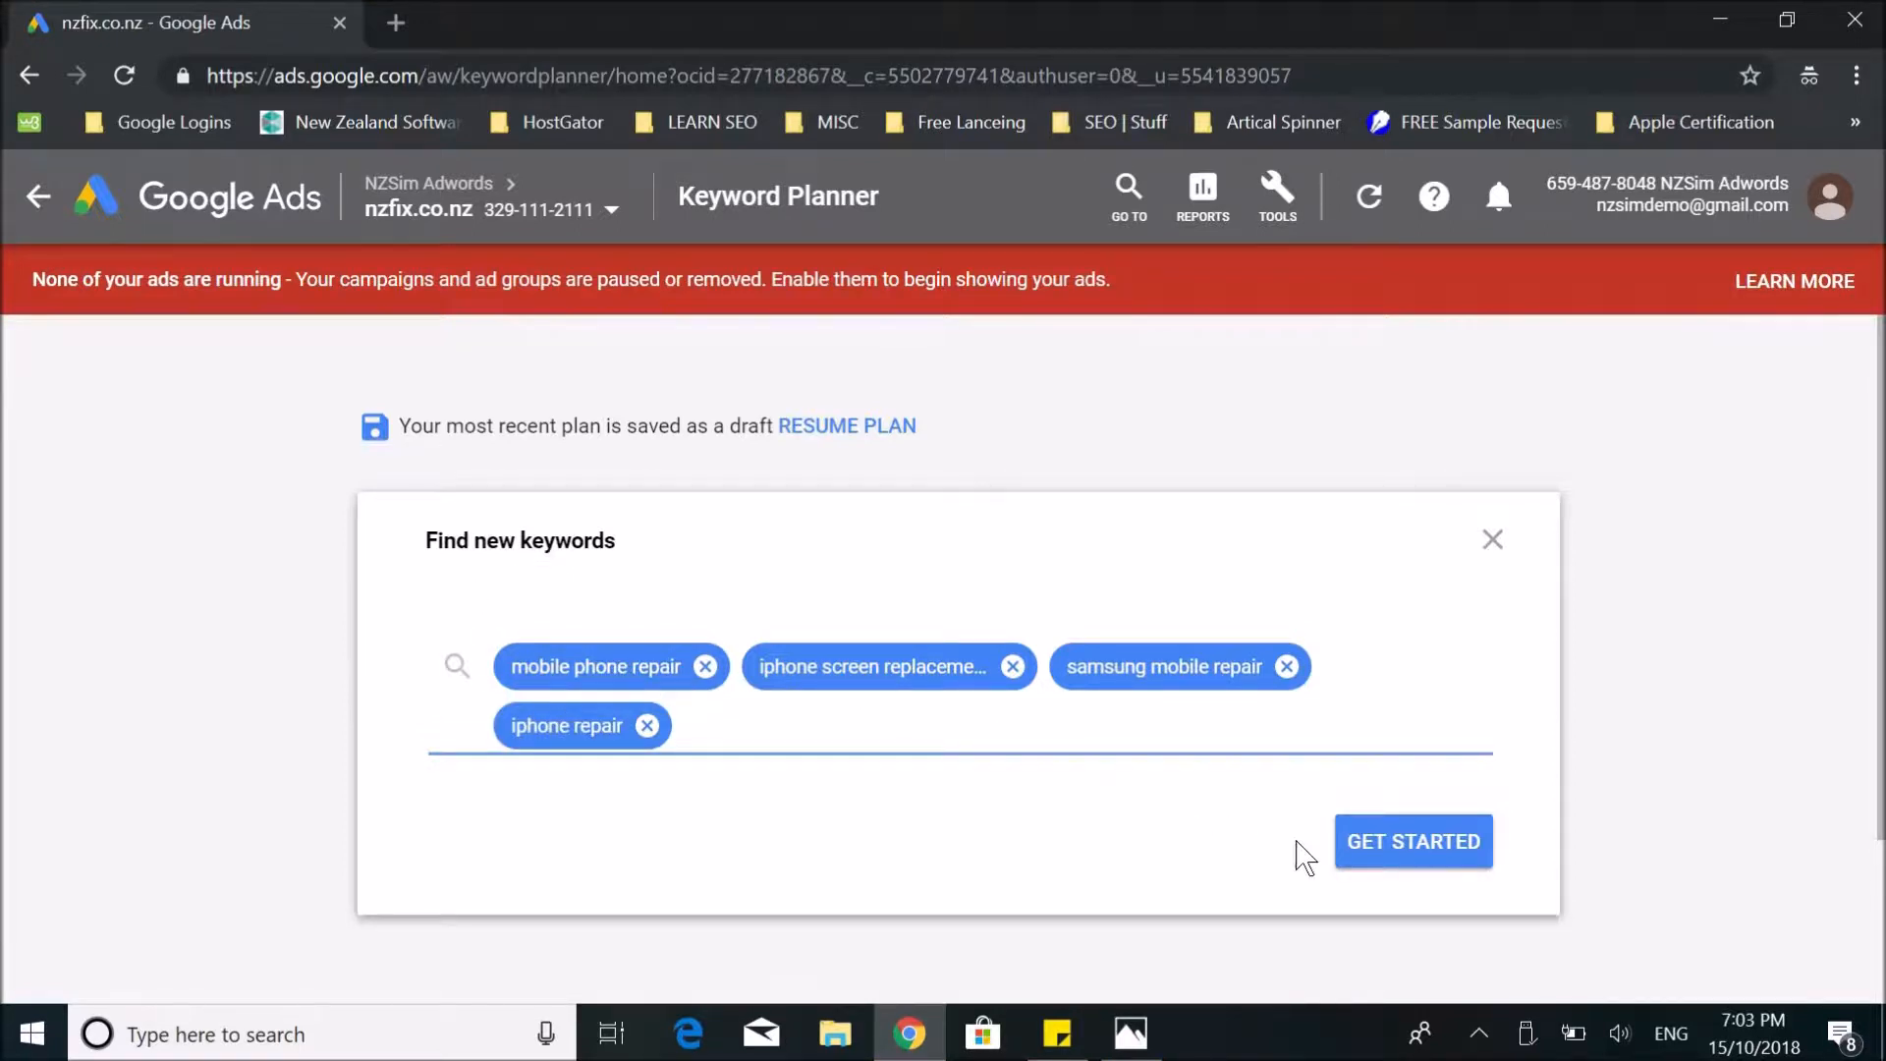
{"action": "left_click", "coordinate": [1372, 847]}
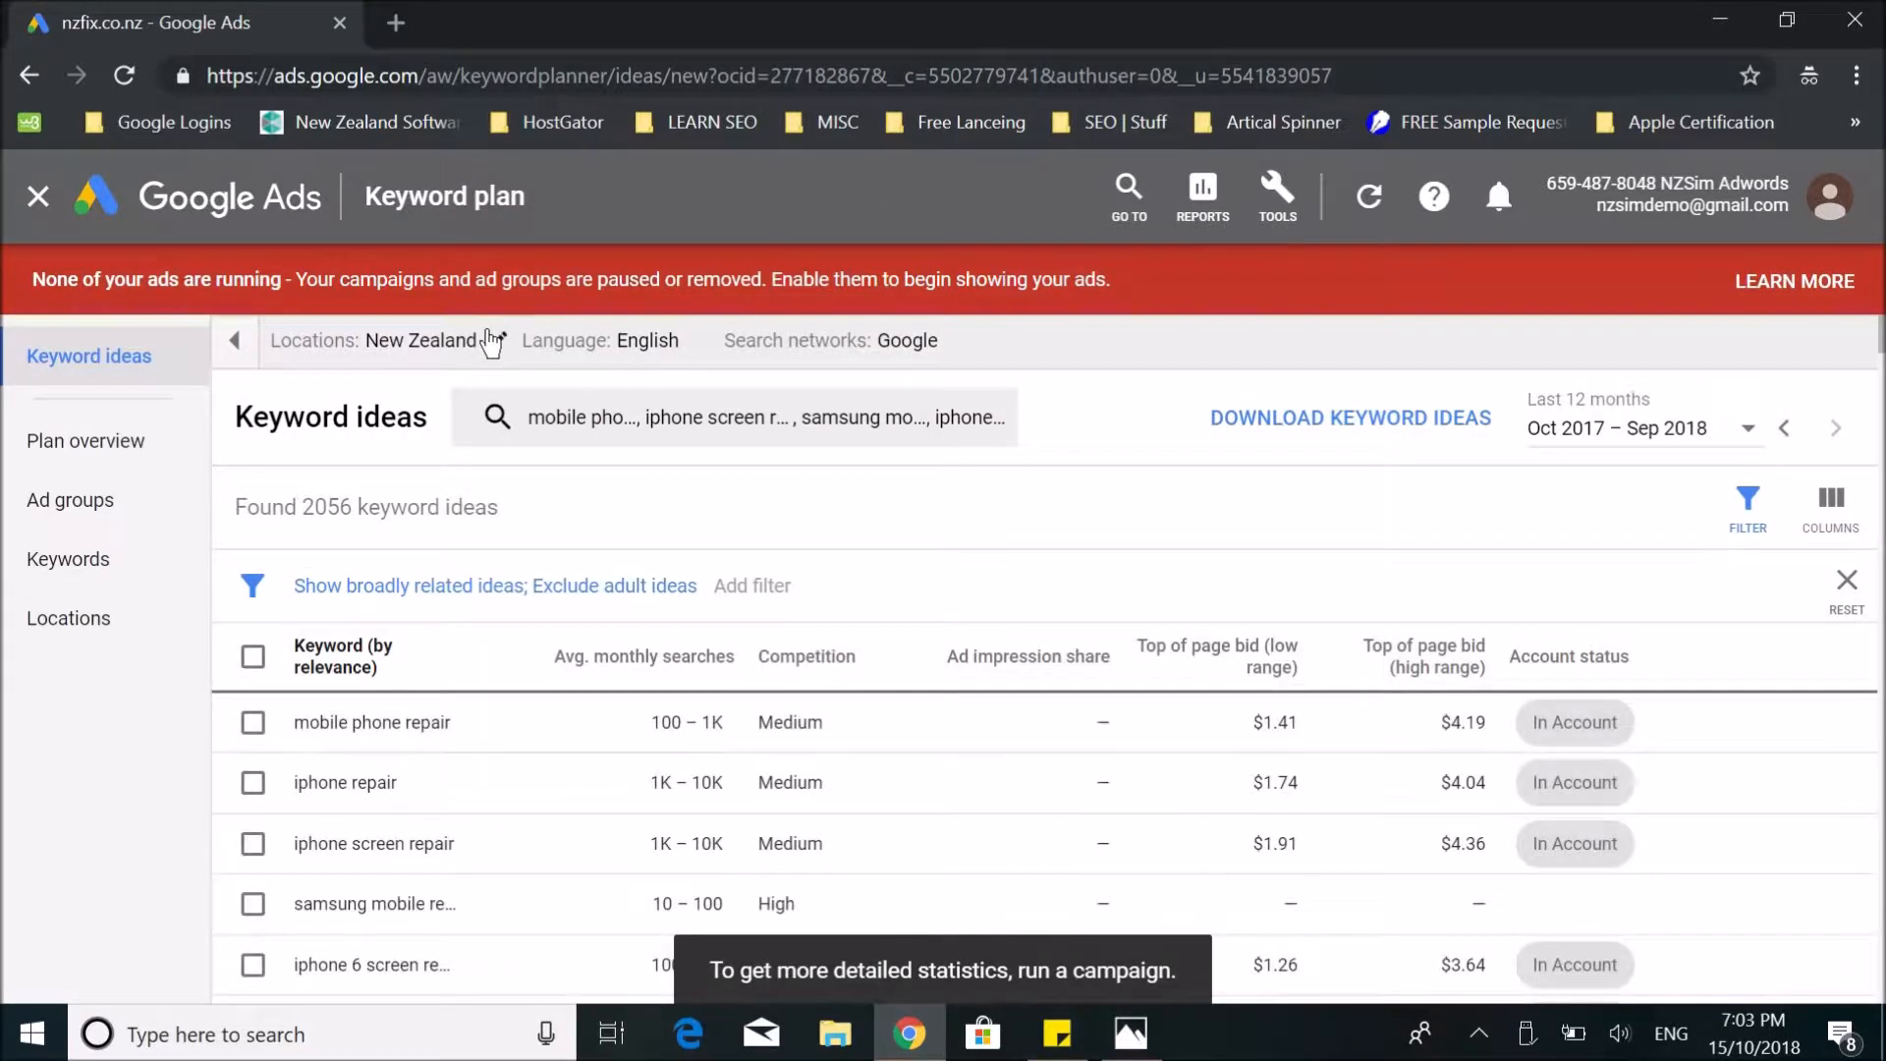
Check the targeted locations of the keyword ideas and close the location settings without saving.
{"action": "left_click", "coordinate": [423, 357]}
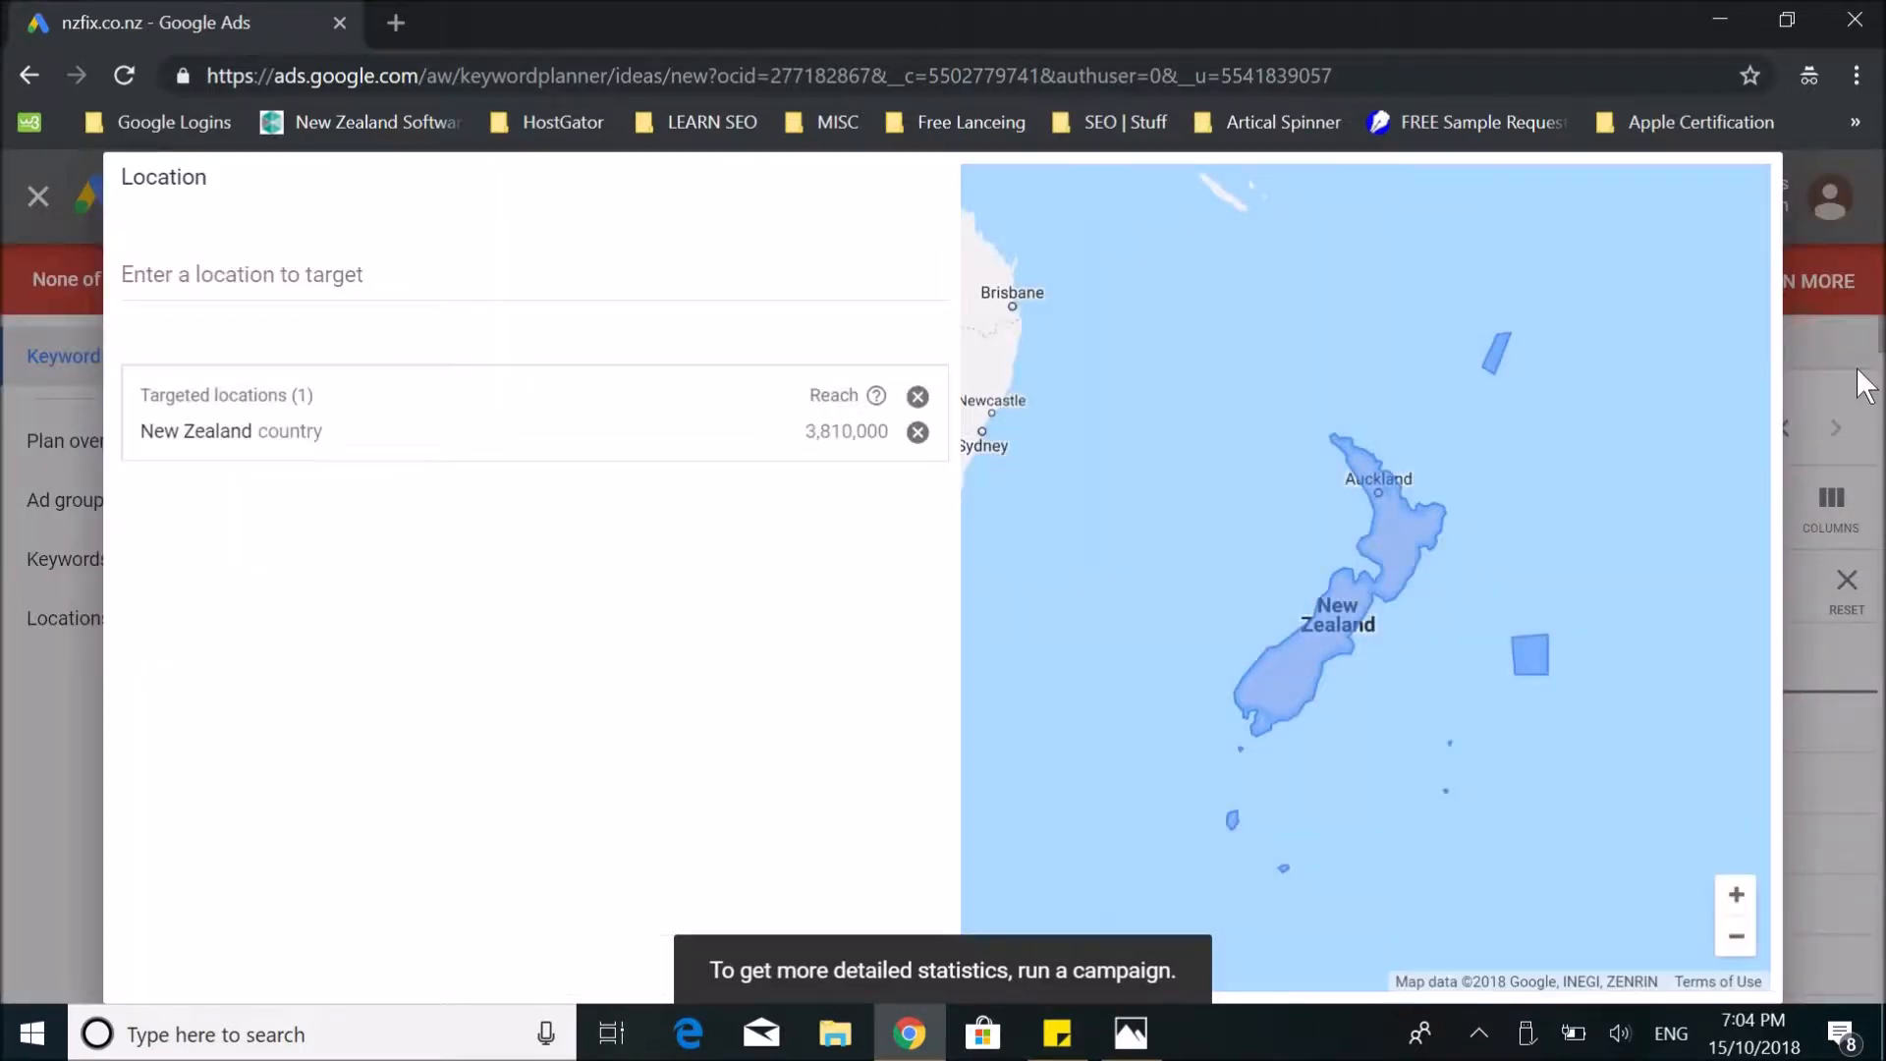
{"action": "left_click_drag", "start_coordinate": [285, 319], "coordinate": [372, 398]}
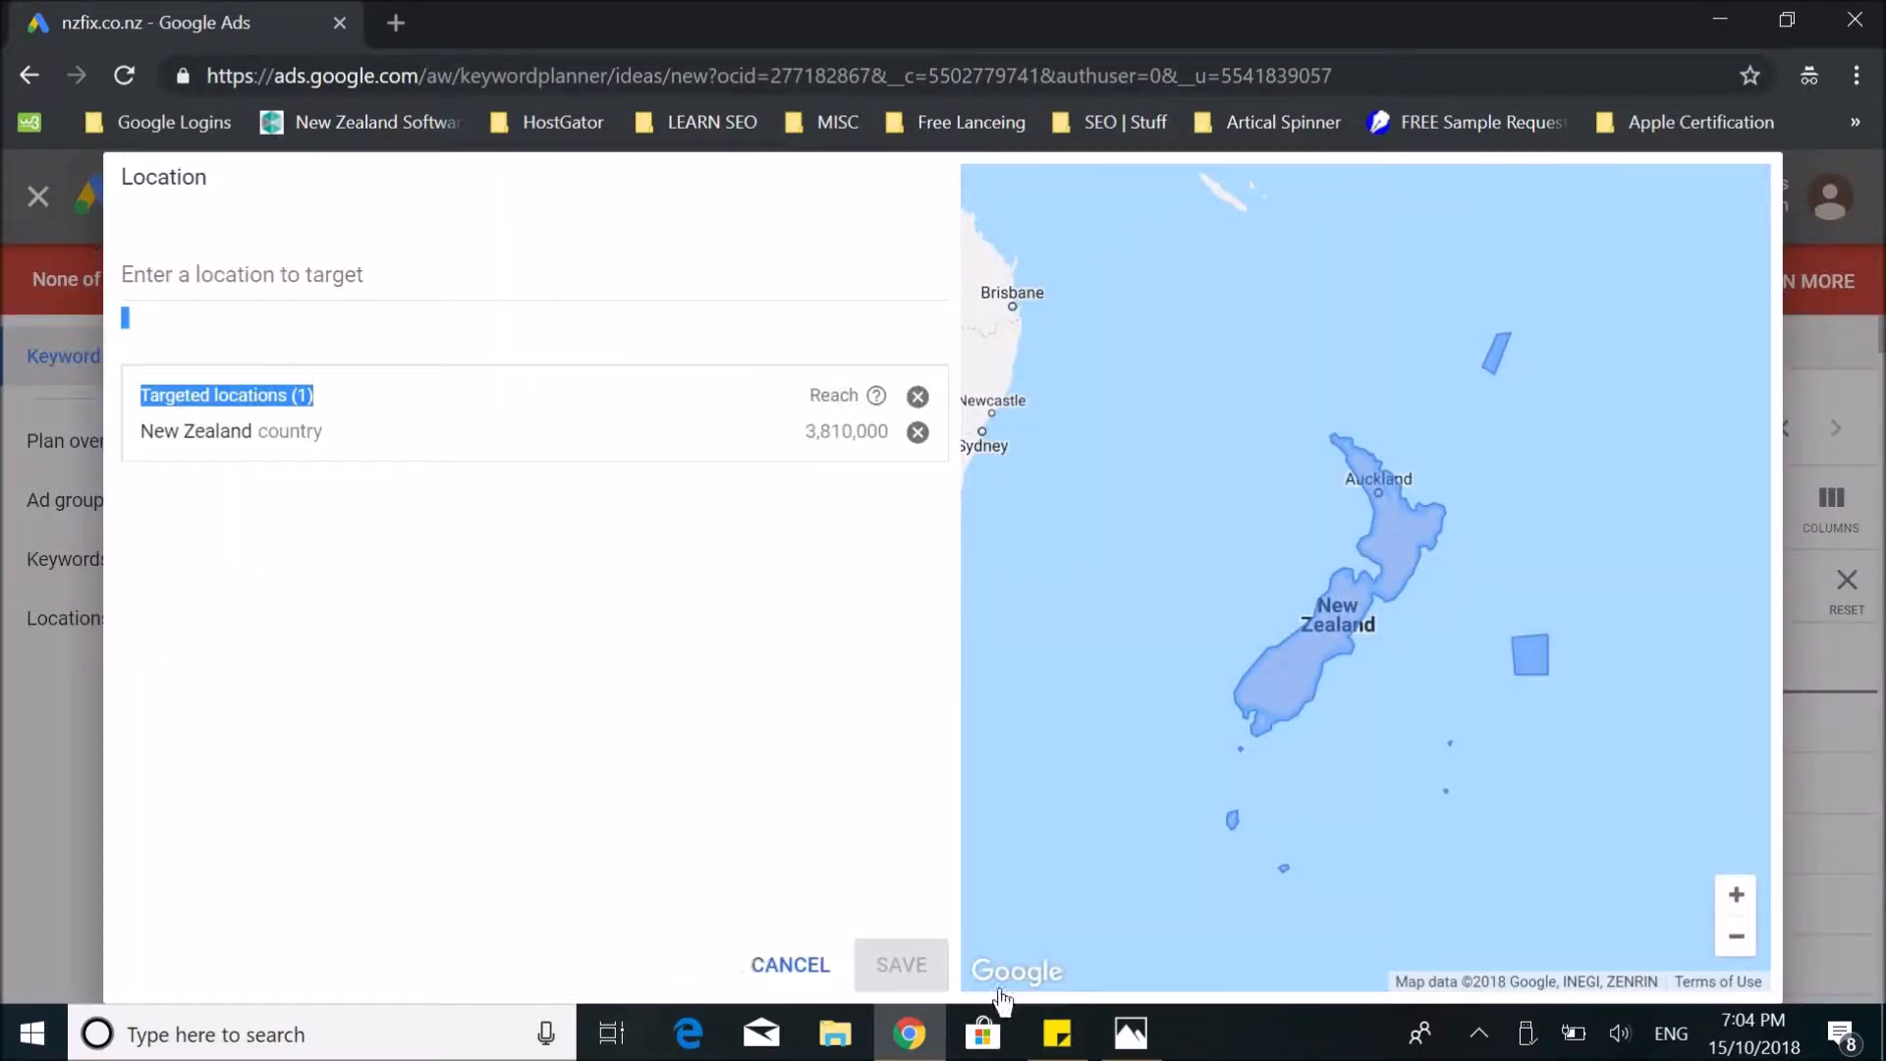
{"action": "left_click", "coordinate": [765, 972]}
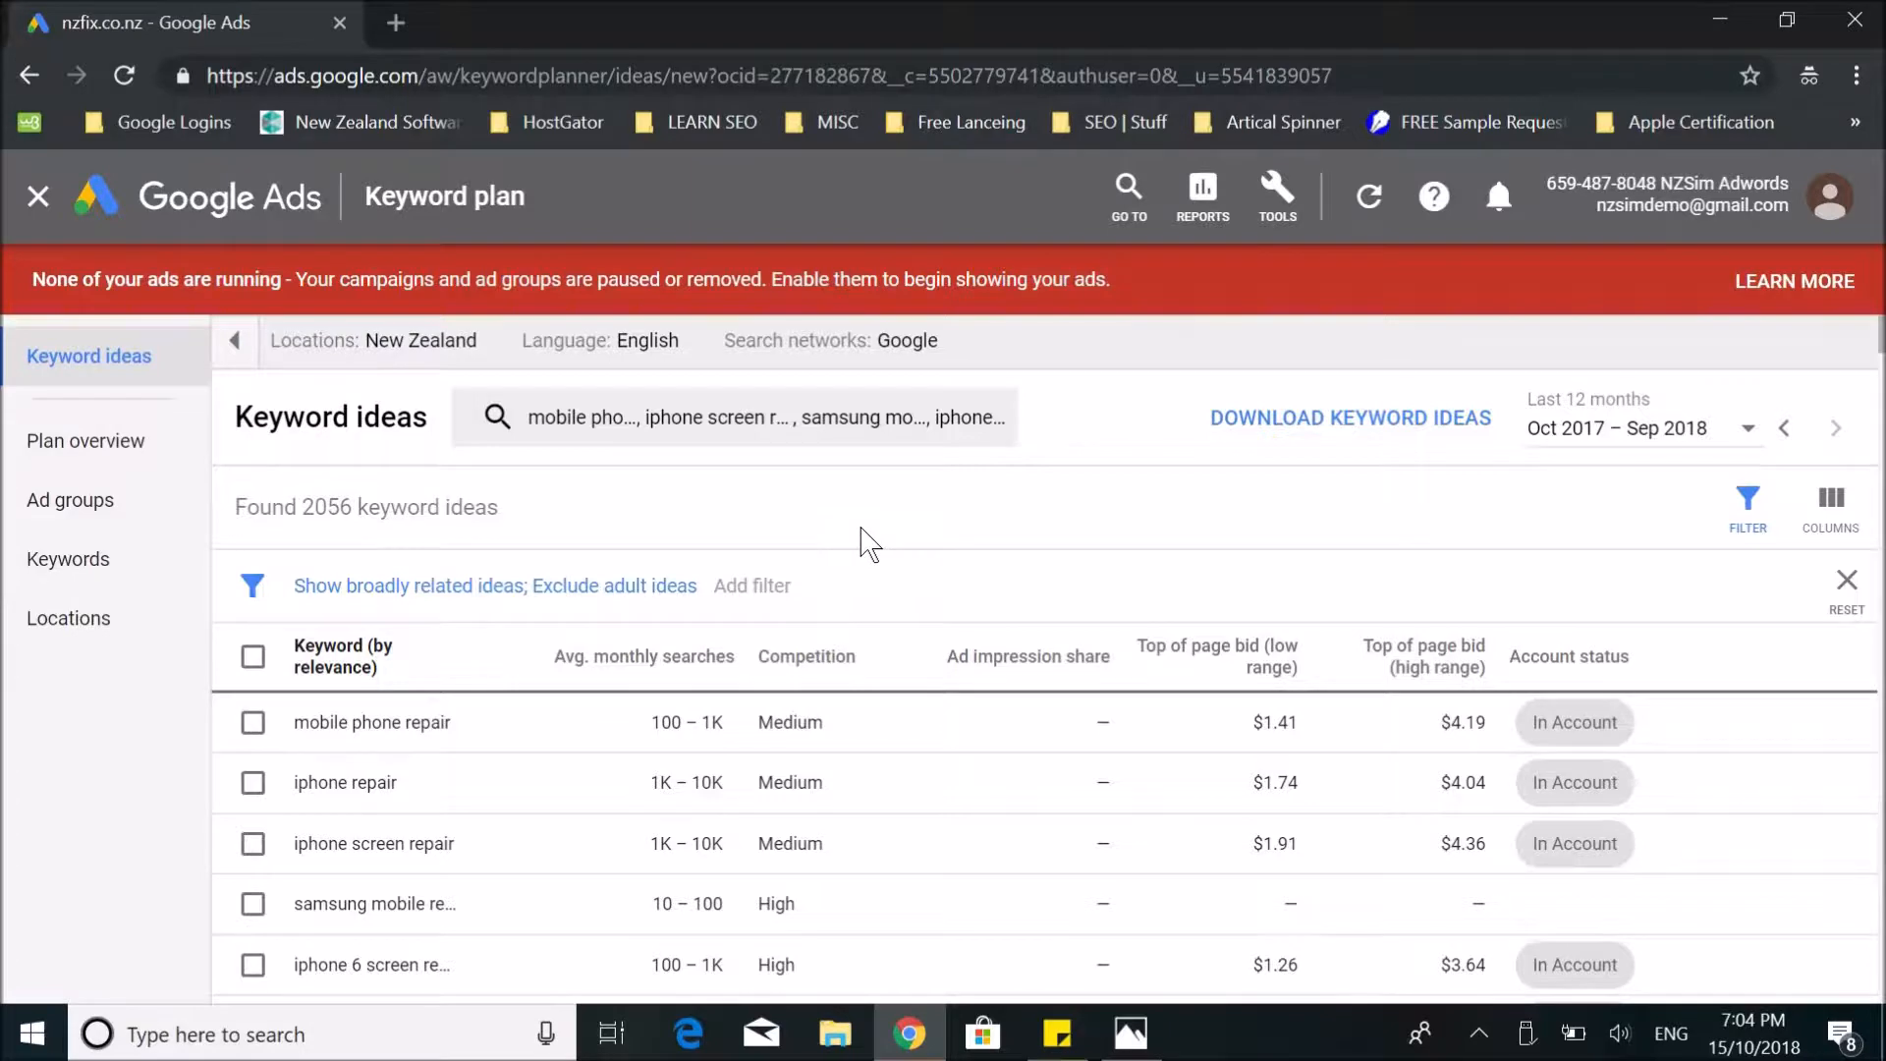
Filter the keyword ideas to show only those with Medium competition.
{"action": "scroll", "coordinate": [864, 541], "scroll_direction": "down", "scroll_amount": 2}
{"action": "scroll", "coordinate": [862, 540], "scroll_direction": "up", "scroll_amount": 2}
{"action": "left_click", "coordinate": [775, 589]}
{"action": "left_click", "coordinate": [912, 650]}
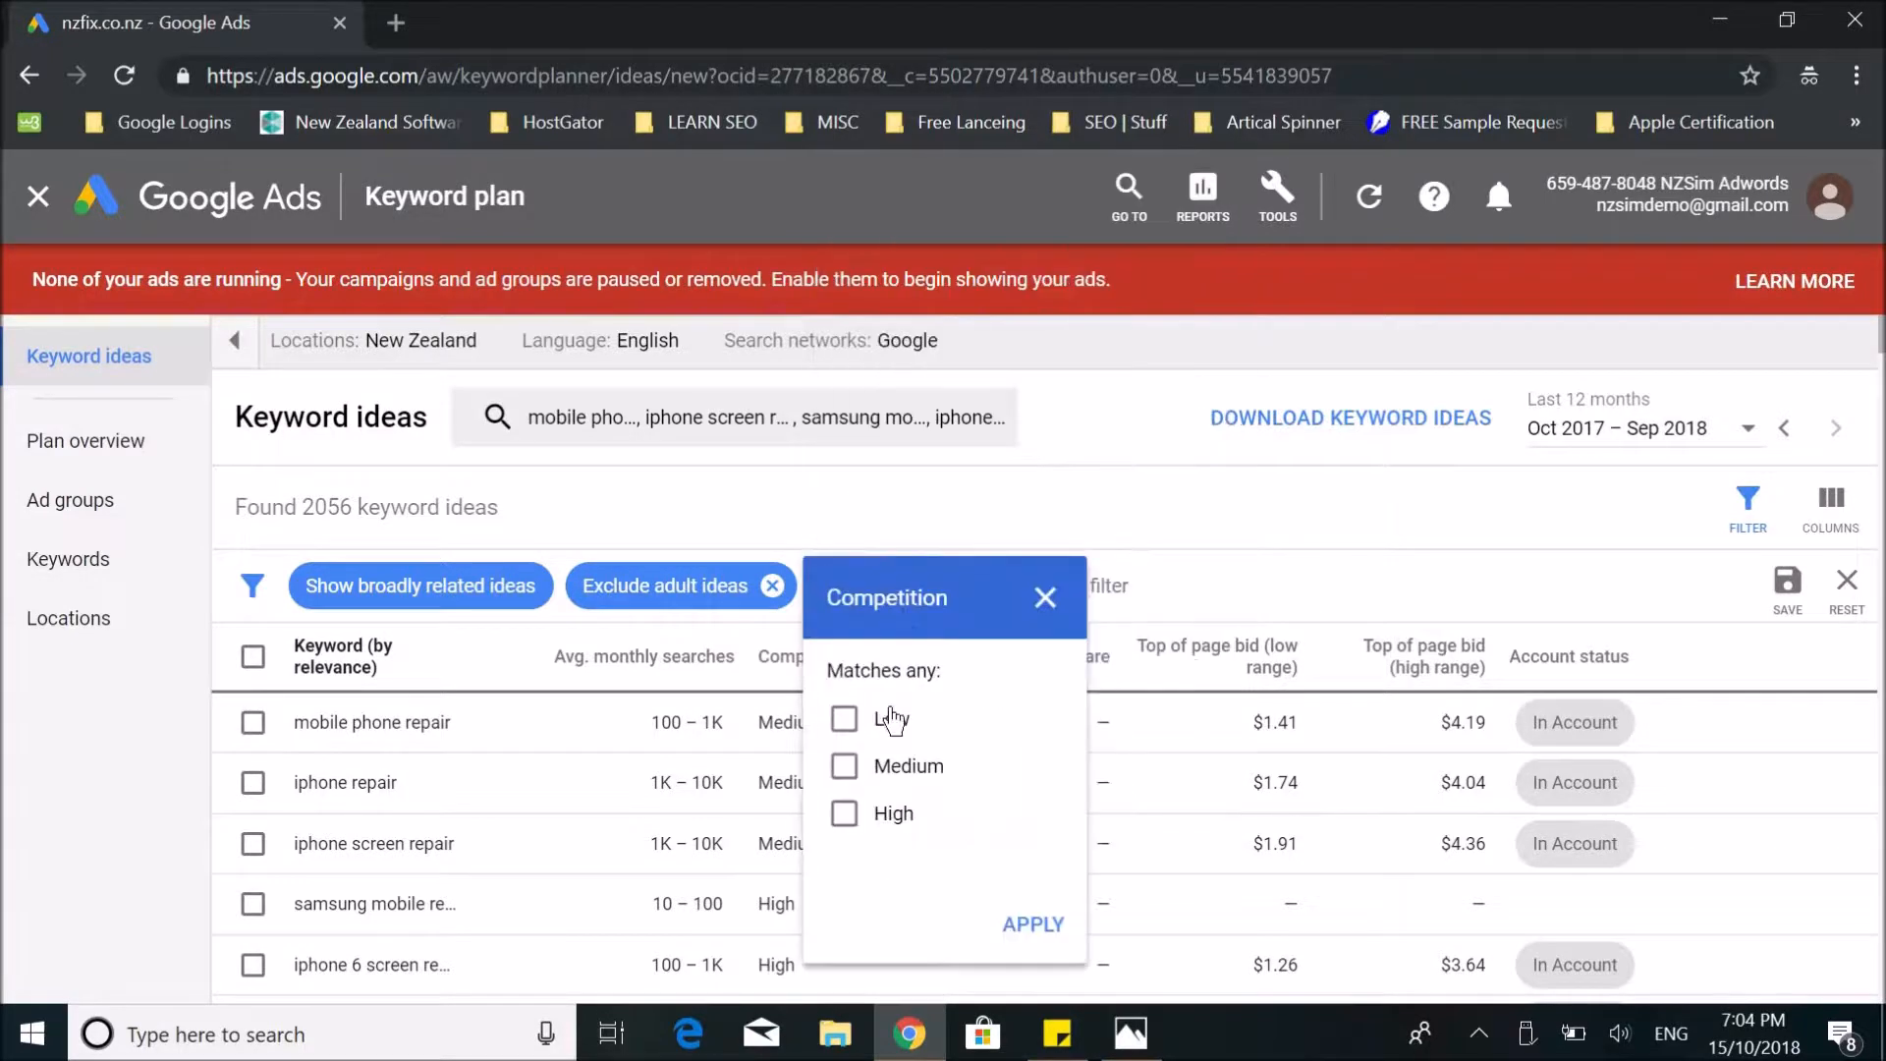
{"action": "left_click", "coordinate": [1030, 921]}
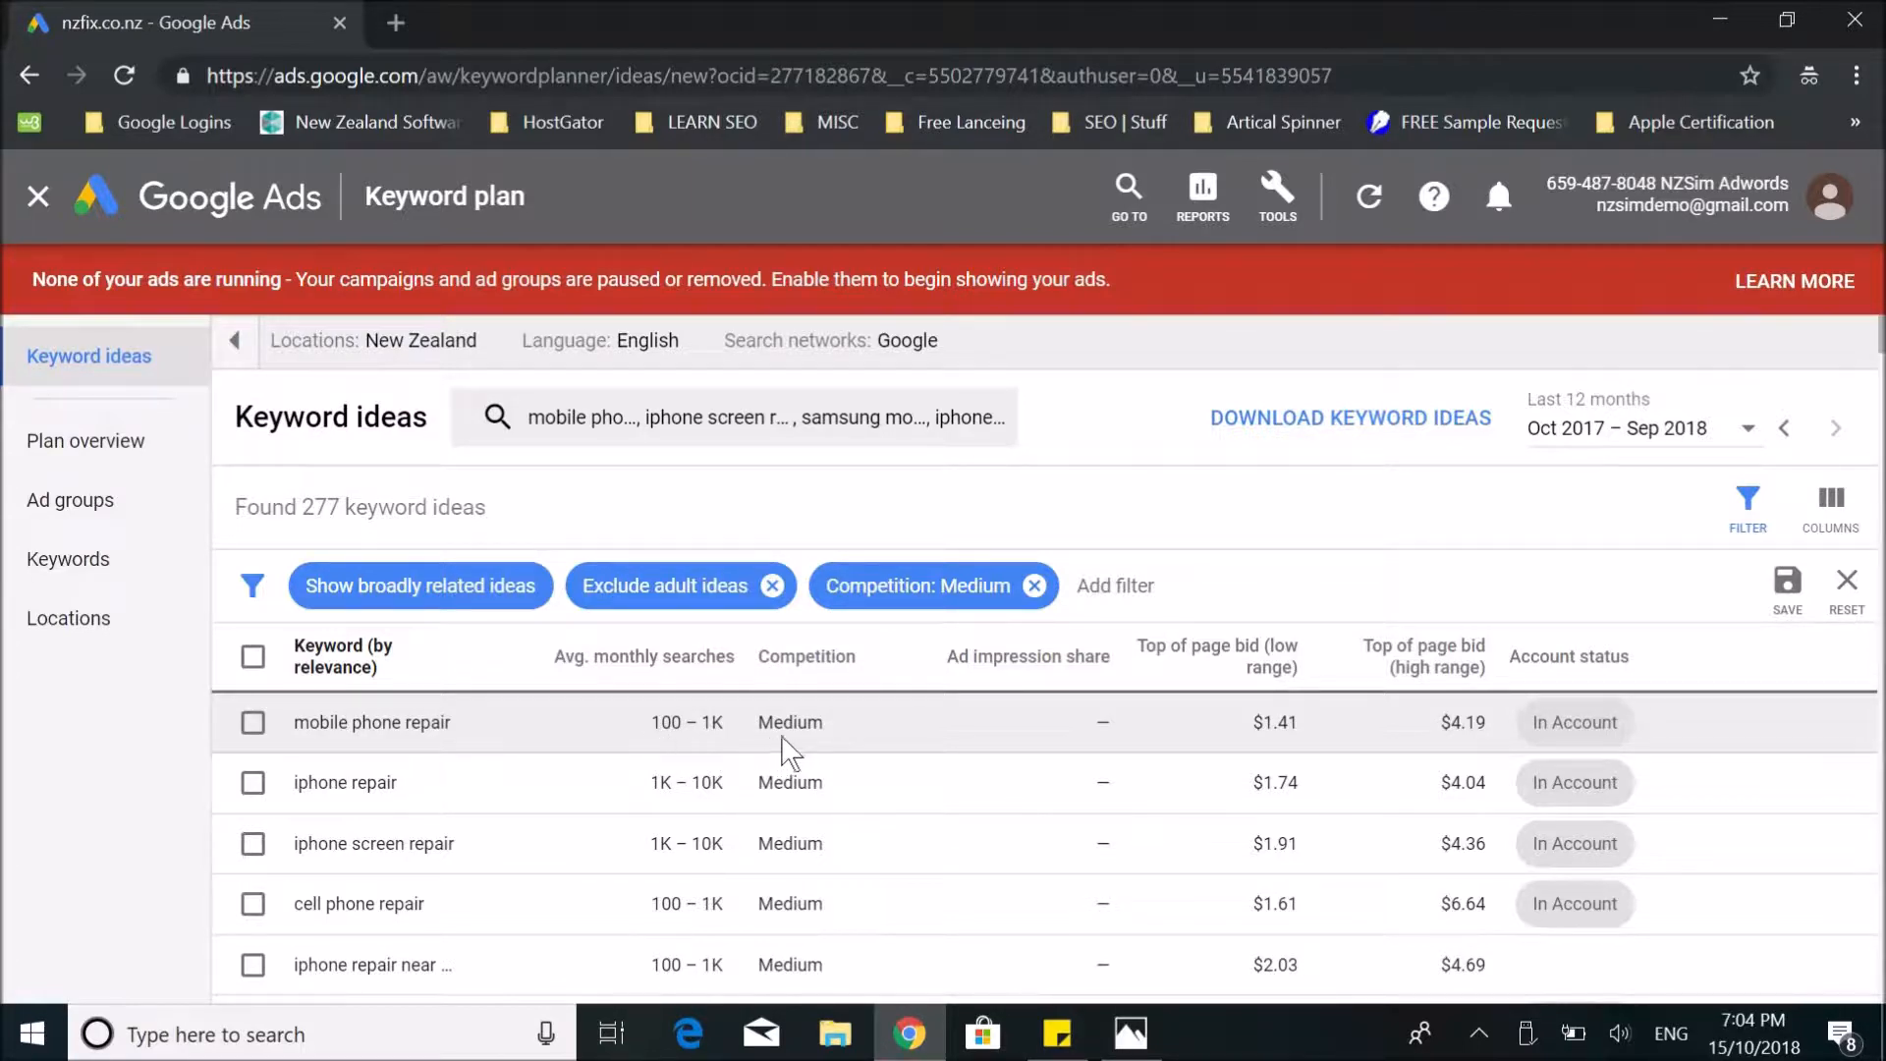
Examine the competition level and the low and high top-of-page bids for "mobile phone repair".
{"action": "left_click_drag", "start_coordinate": [805, 723], "coordinate": [758, 724]}
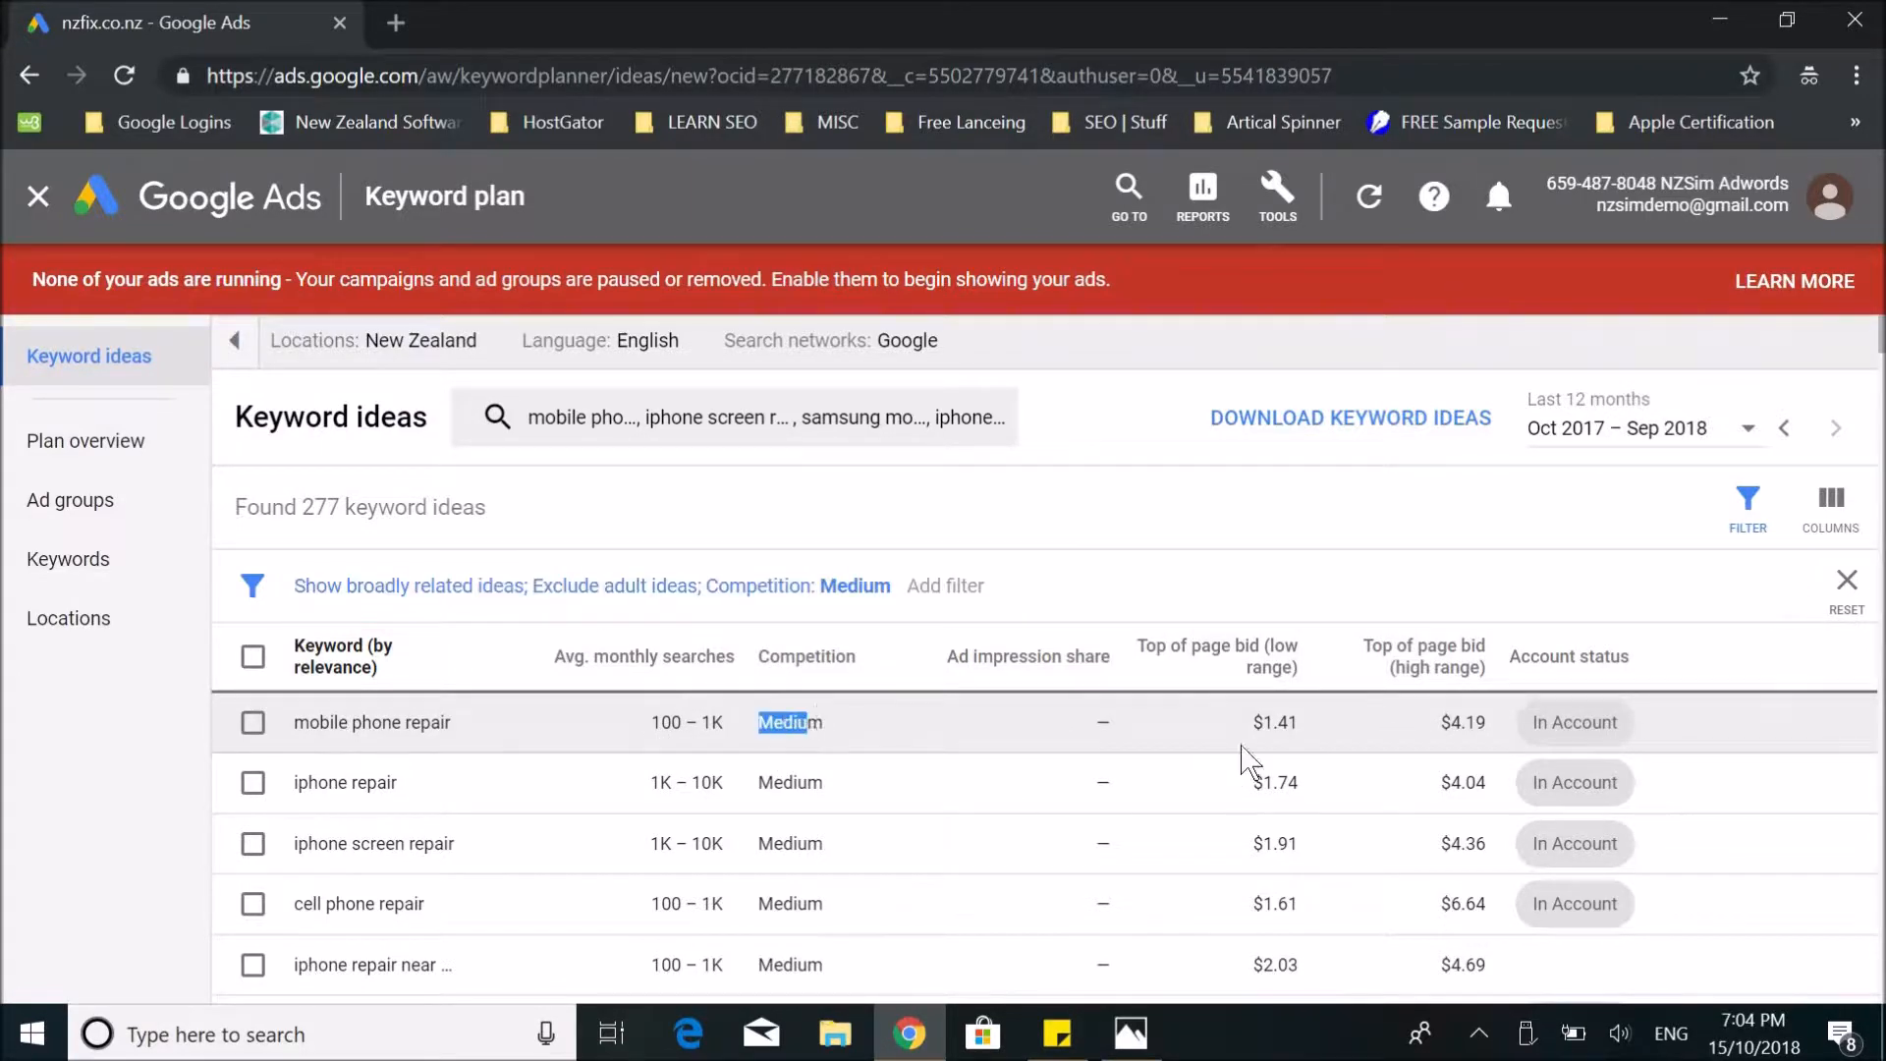
{"action": "left_click_drag", "start_coordinate": [1262, 725], "coordinate": [1291, 725]}
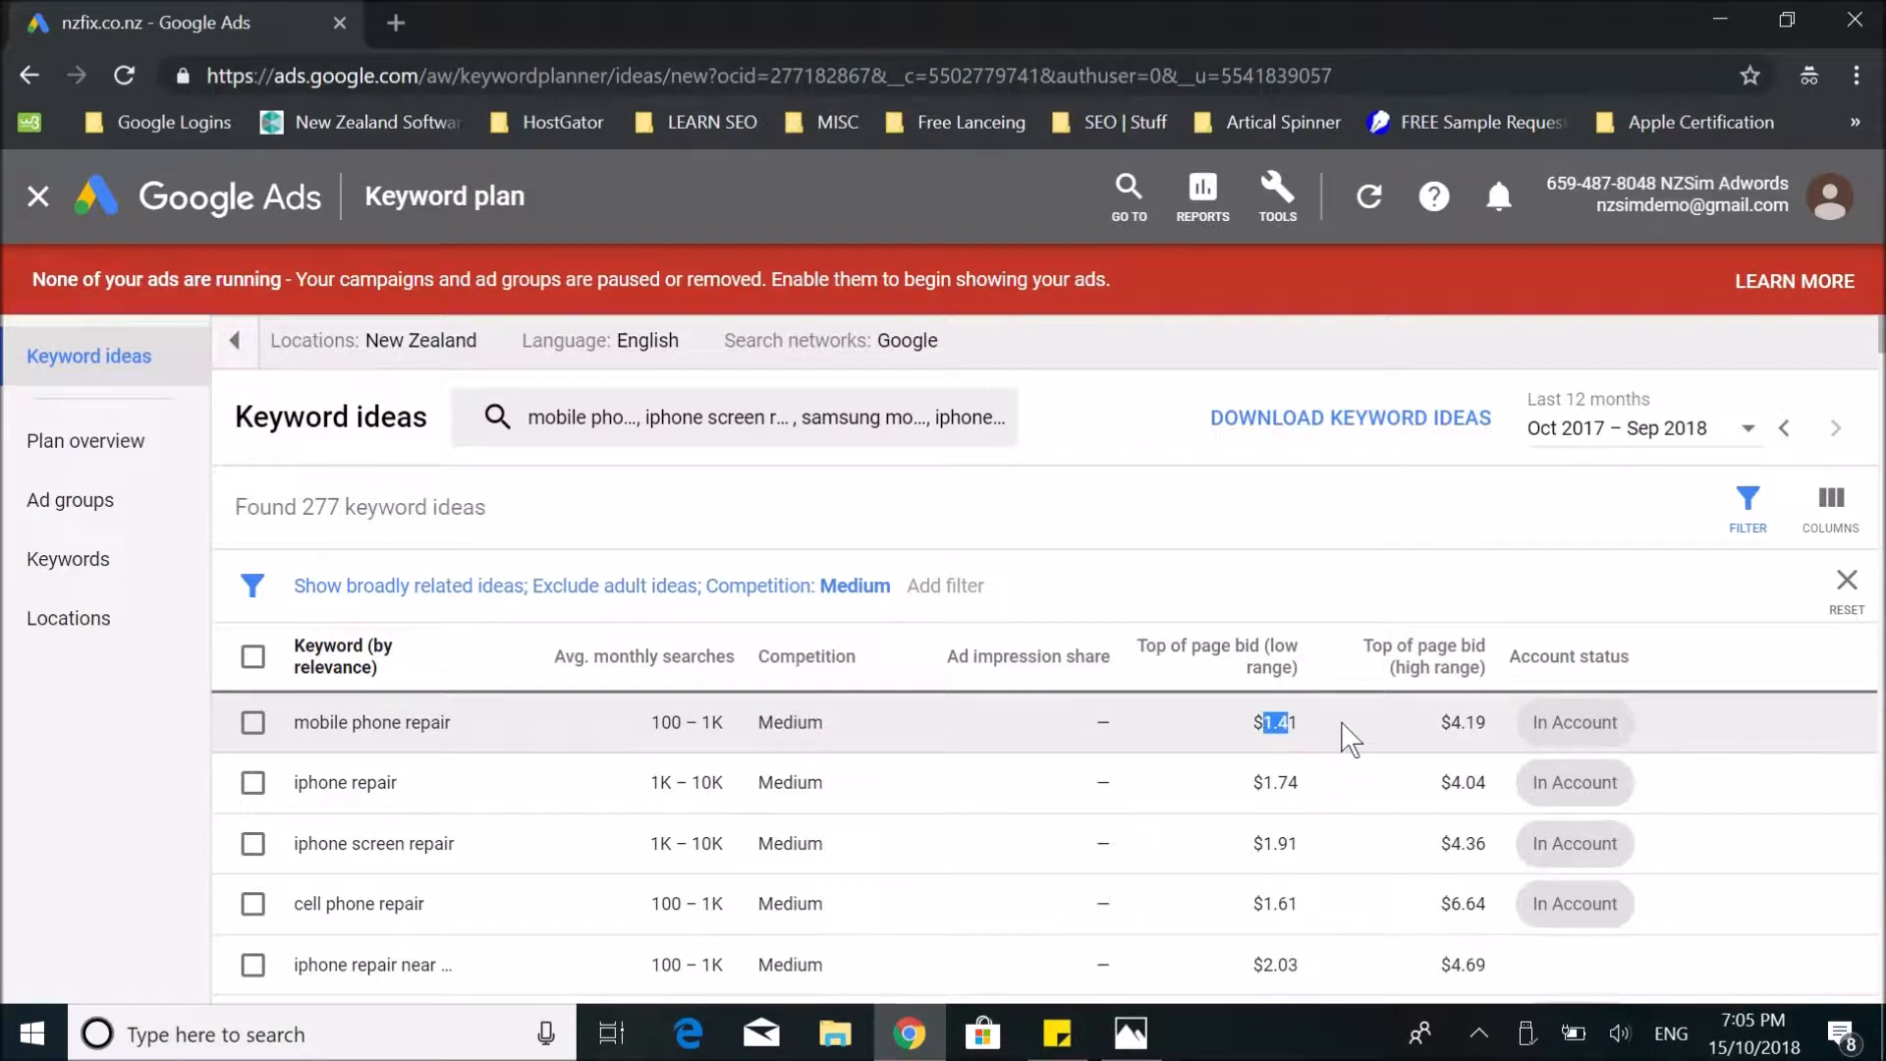
{"action": "left_click_drag", "start_coordinate": [1441, 724], "coordinate": [1489, 722]}
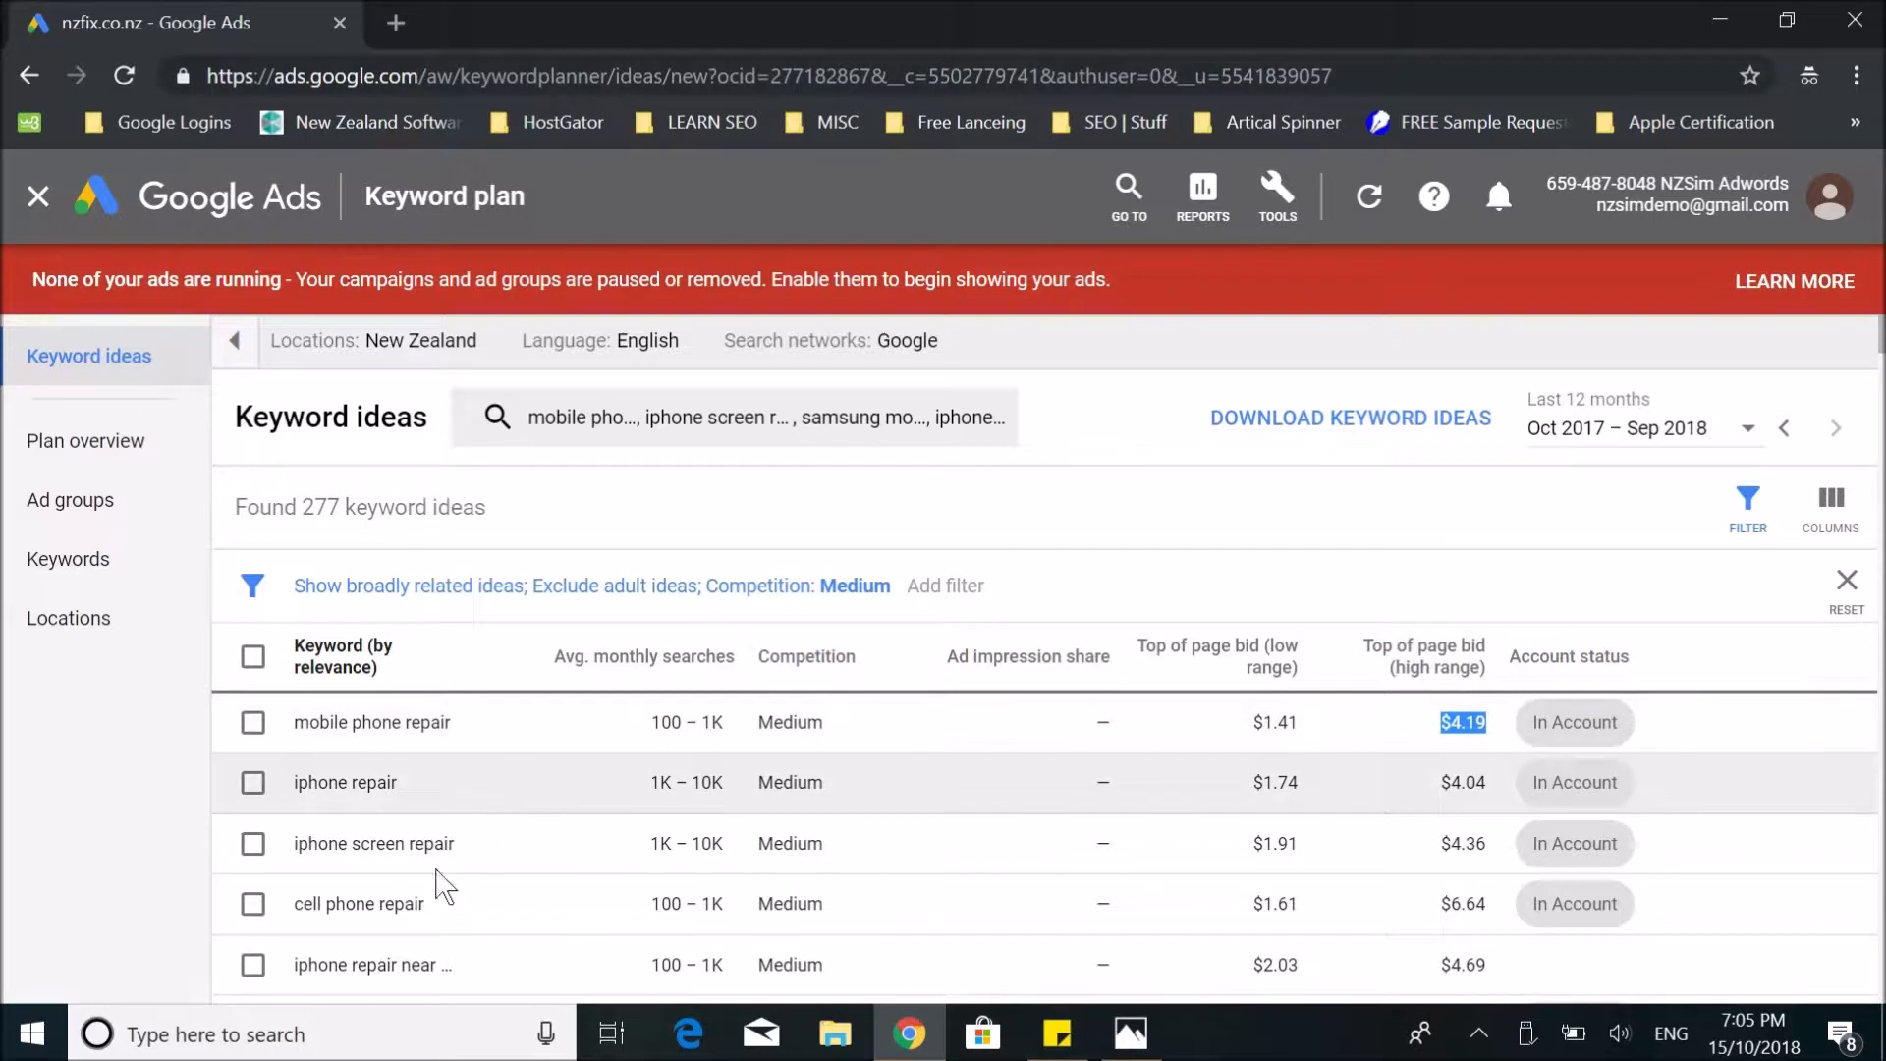
Select the keyword ideas "mobile phone repair" and "cell phone repair".
{"action": "left_click", "coordinate": [253, 725]}
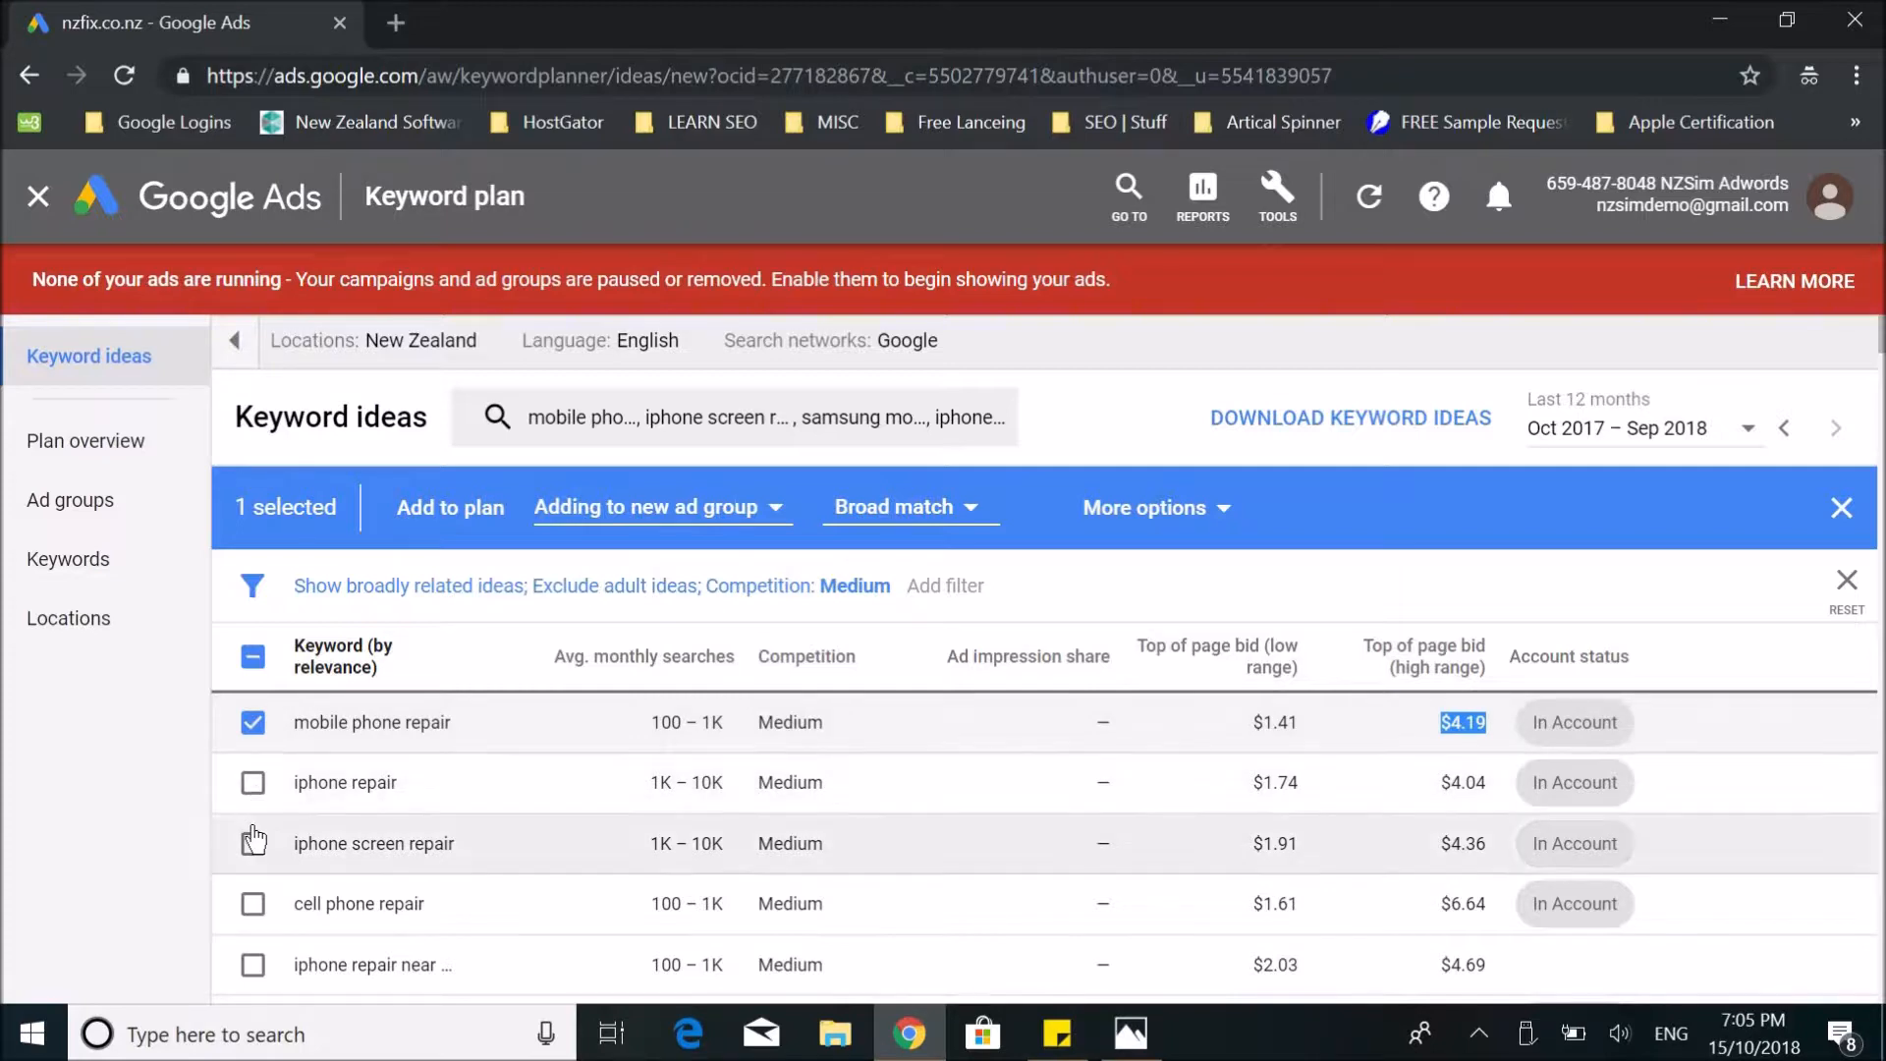
{"action": "scroll", "coordinate": [257, 867], "scroll_direction": "down", "scroll_amount": 1}
{"action": "scroll", "coordinate": [284, 842], "scroll_direction": "up", "scroll_amount": 1}
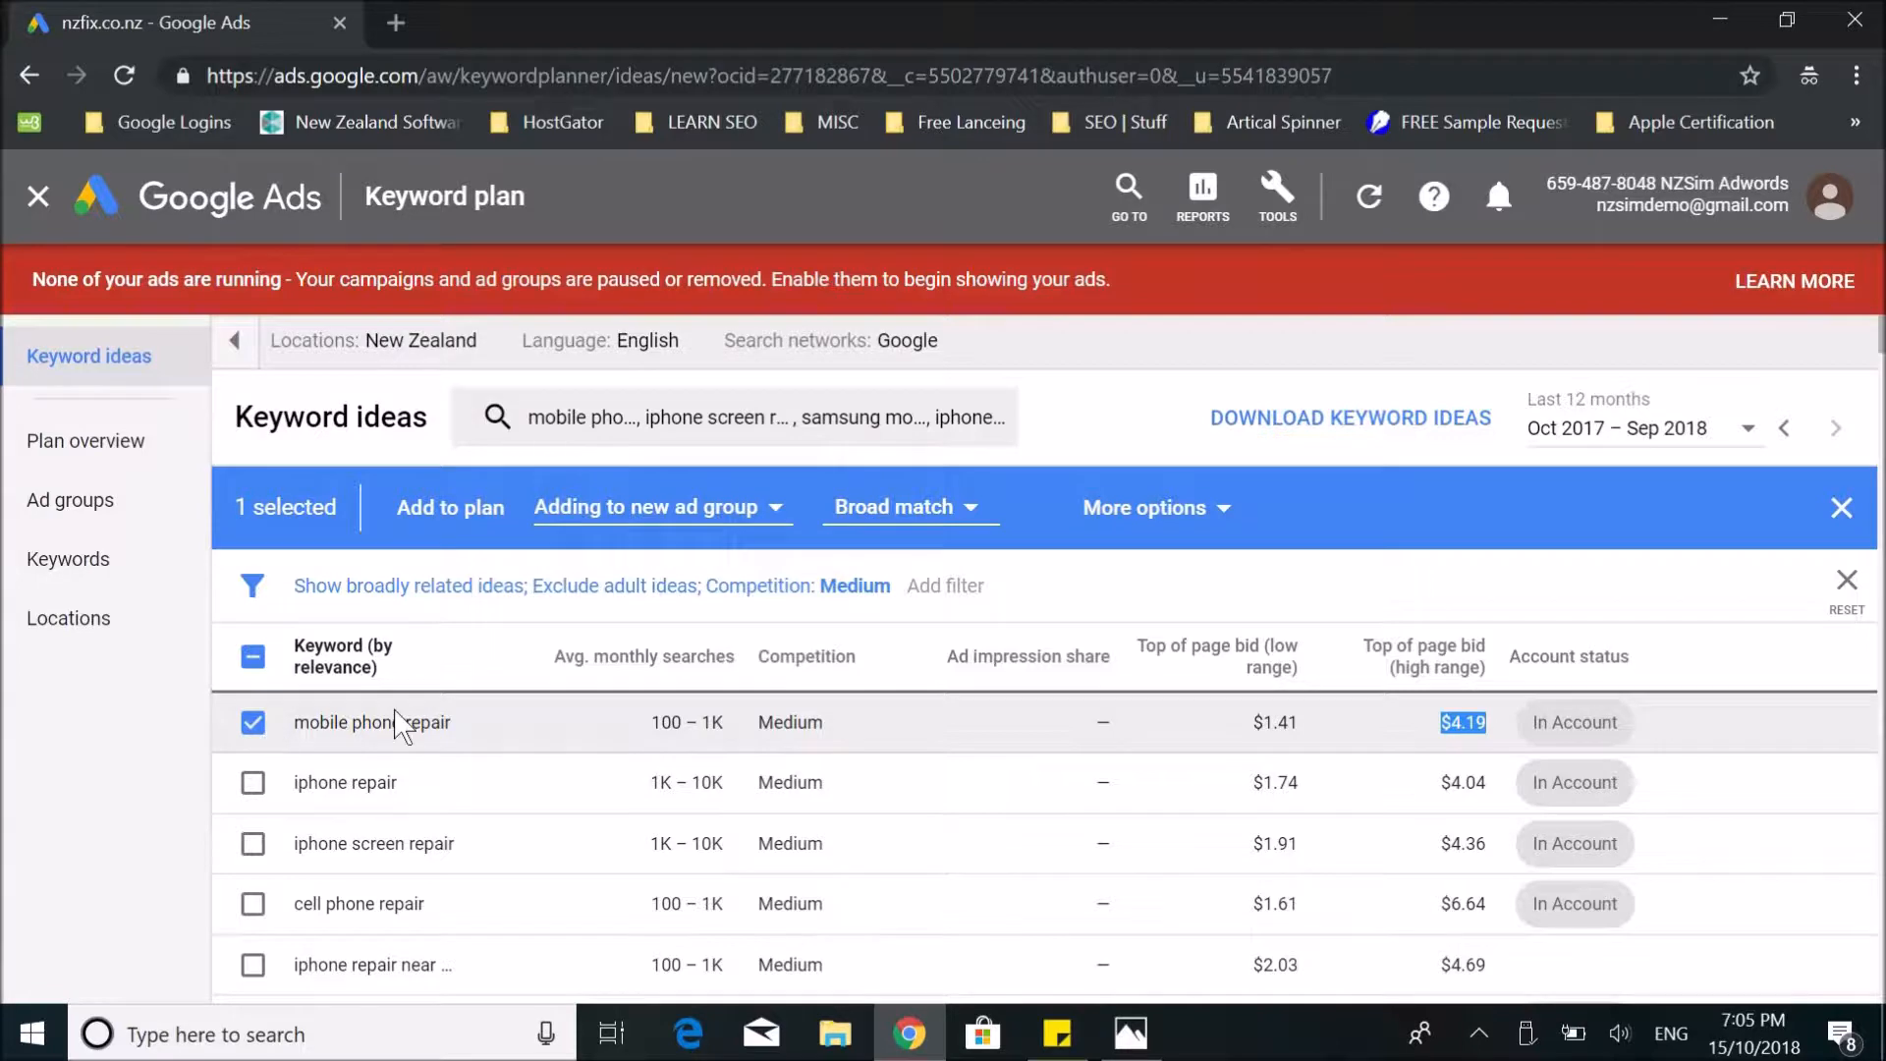
{"action": "left_click", "coordinate": [256, 904]}
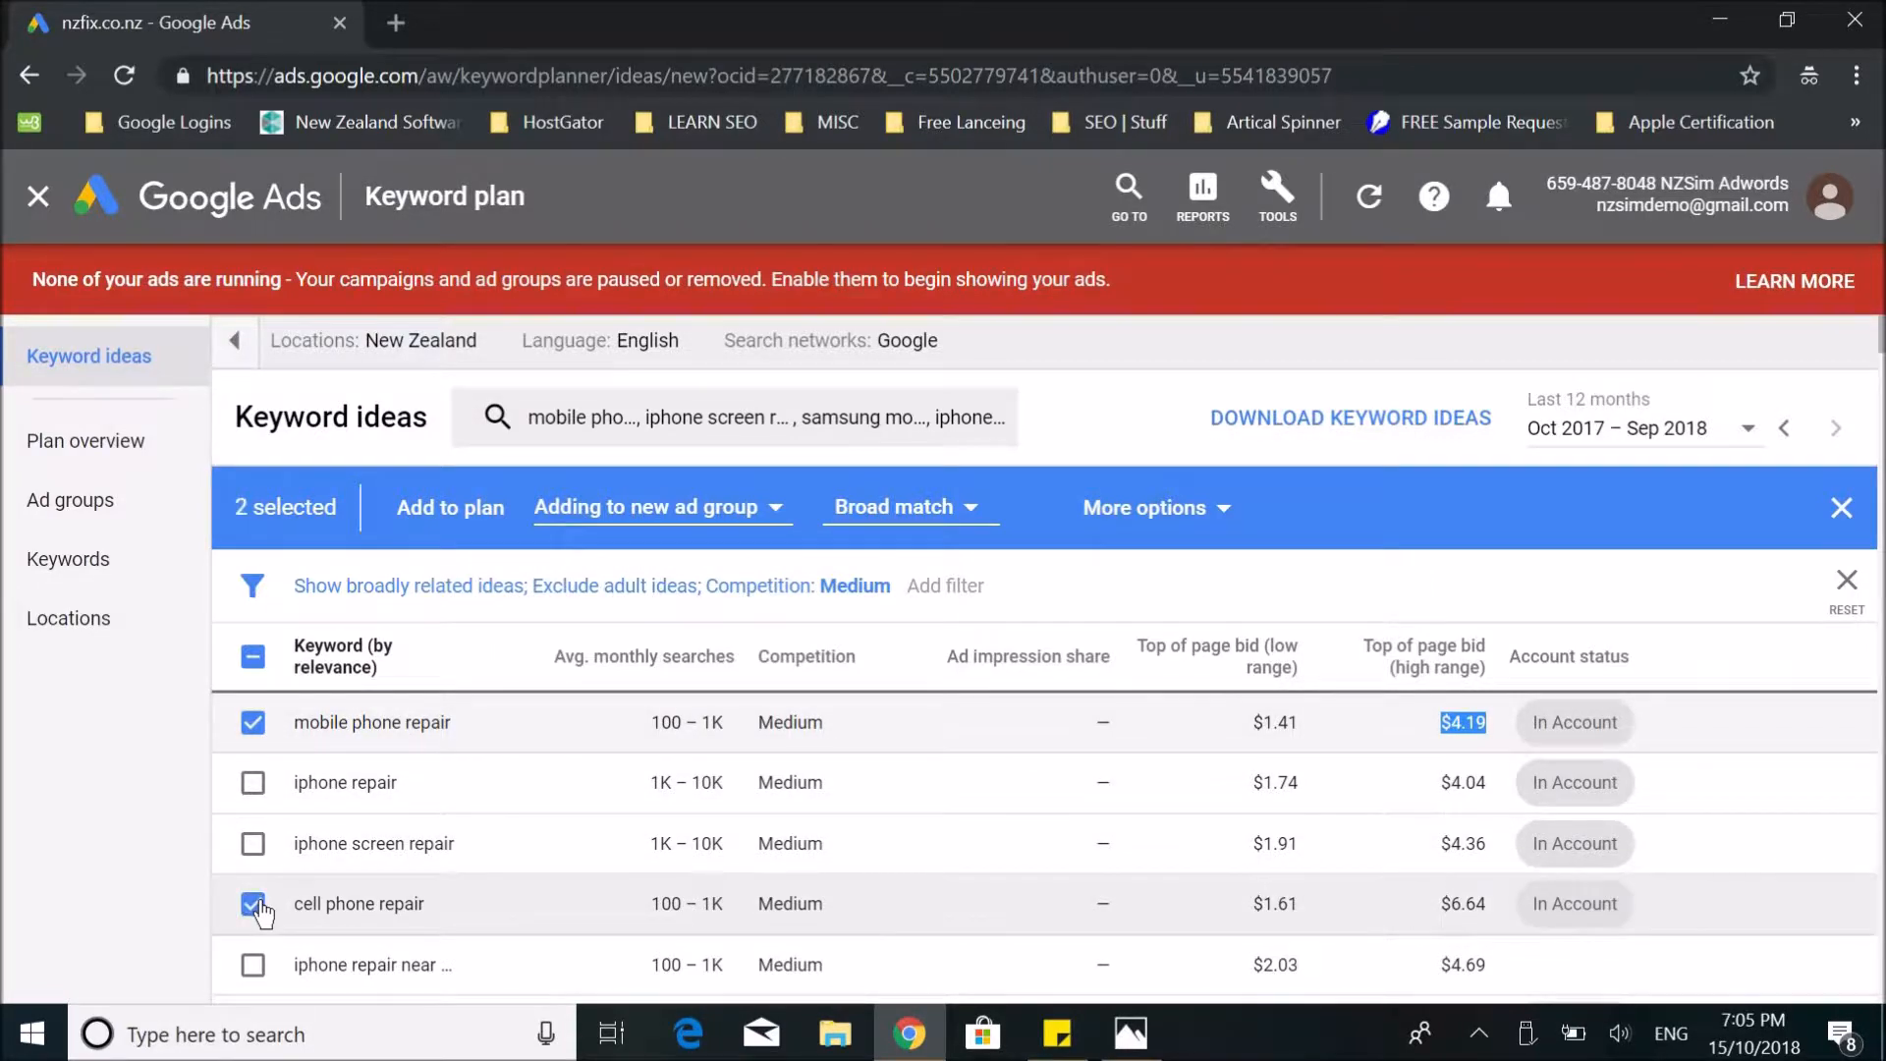
Look through the filtered keyword ideas for further terms related to the selected ones.
{"action": "scroll", "coordinate": [260, 911], "scroll_direction": "down", "scroll_amount": 2}
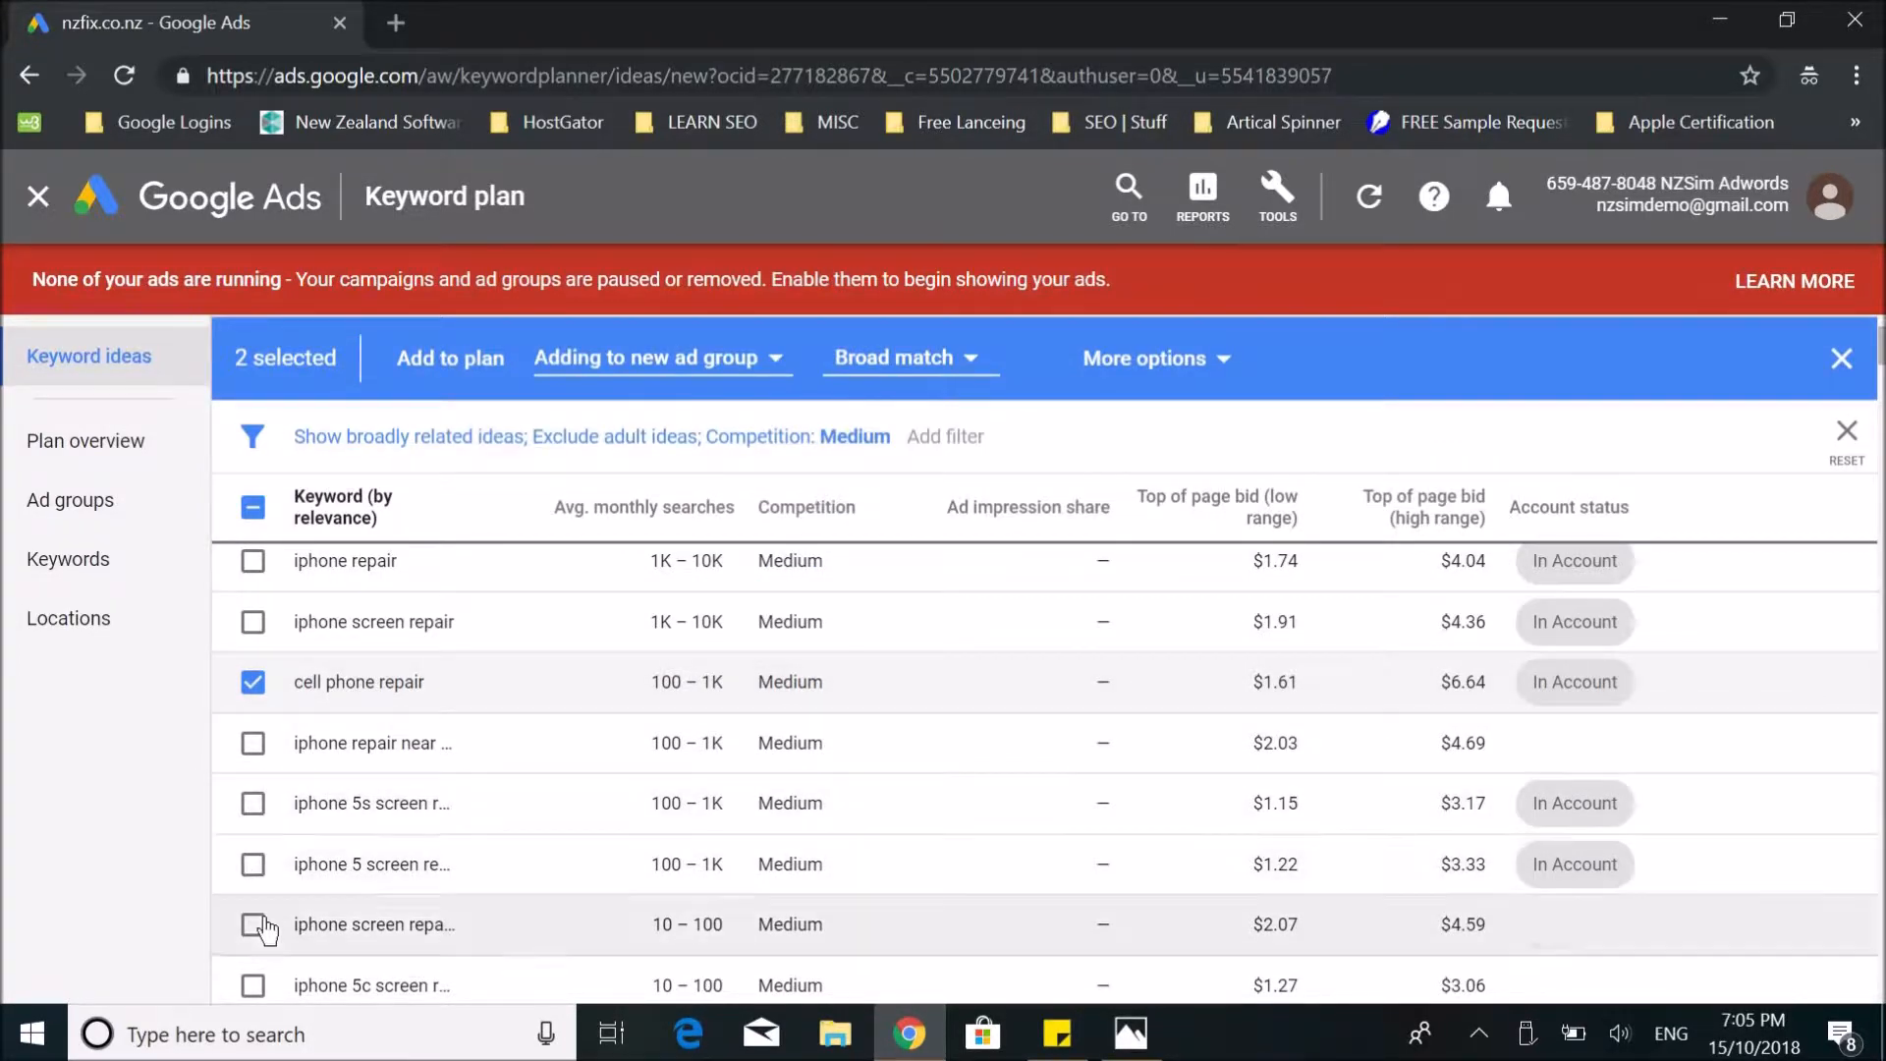
{"action": "scroll", "coordinate": [260, 928], "scroll_direction": "down", "scroll_amount": 8}
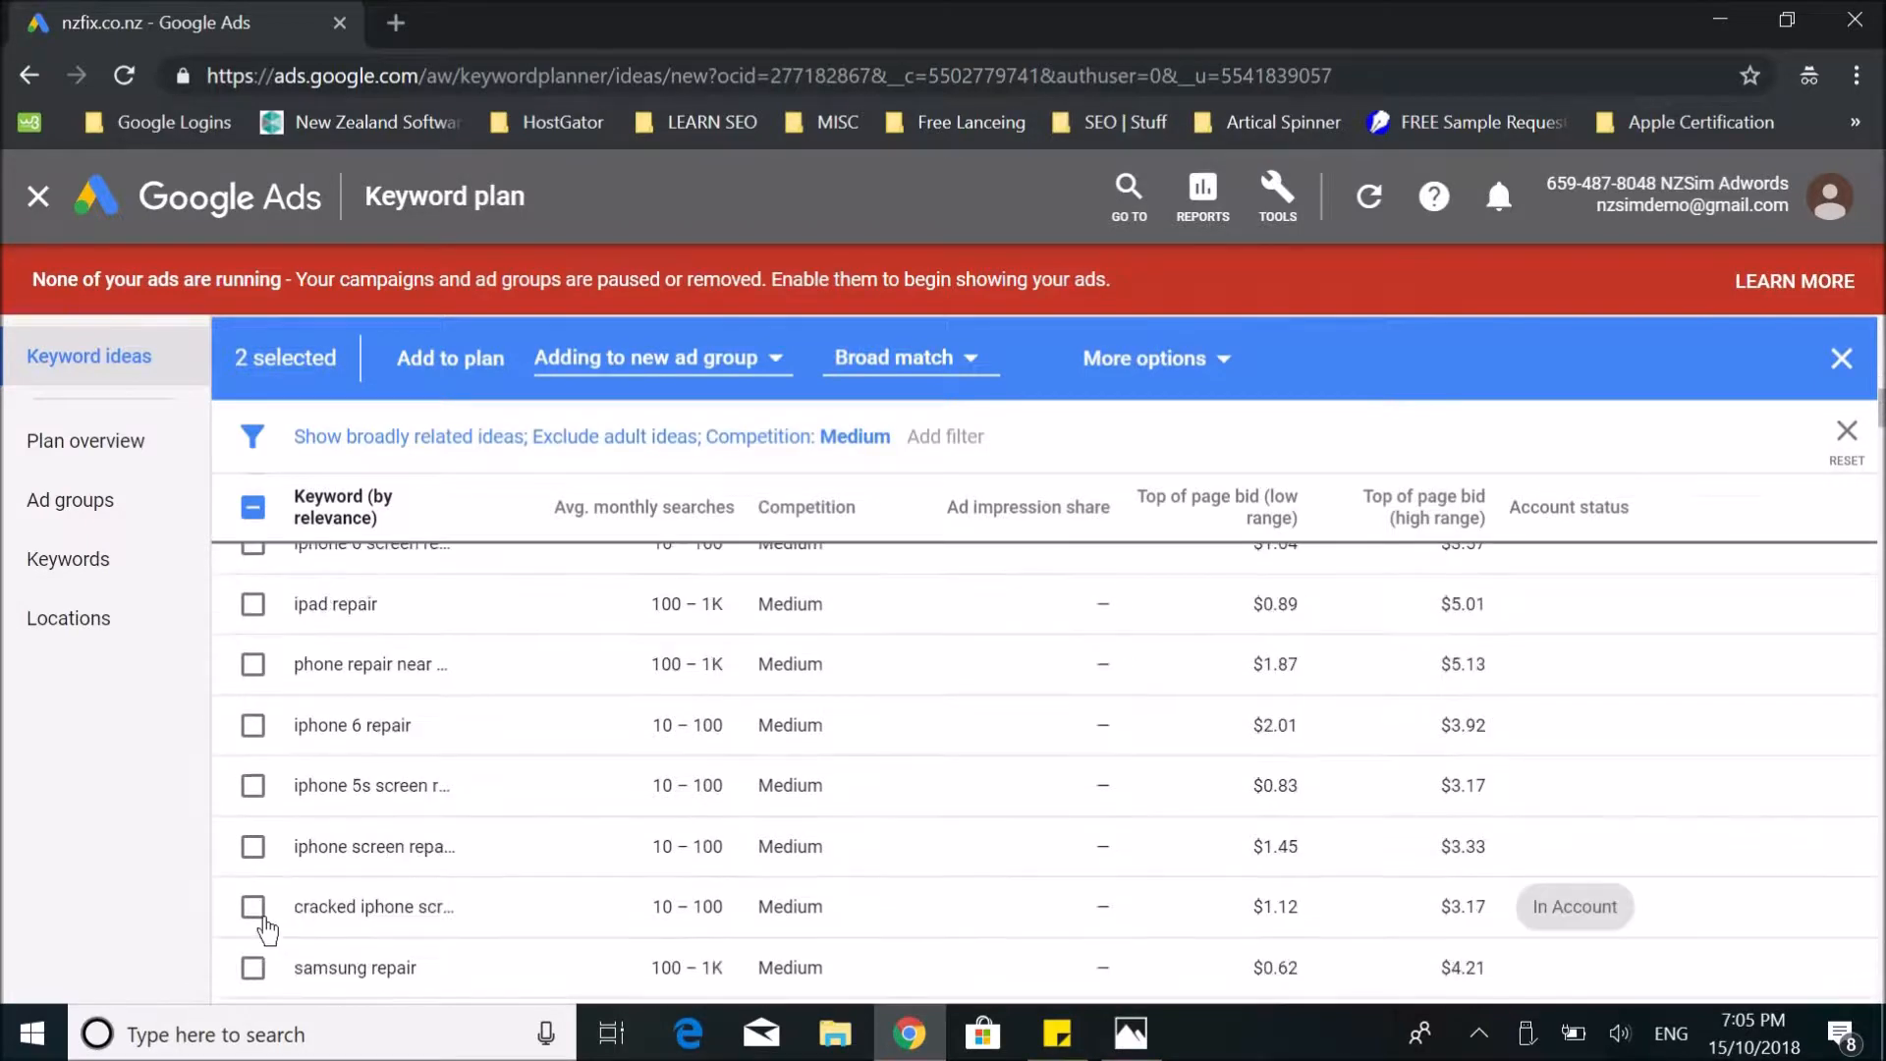
{"action": "scroll", "coordinate": [264, 914], "scroll_direction": "down", "scroll_amount": 2}
{"action": "scroll", "coordinate": [319, 934], "scroll_direction": "down", "scroll_amount": 2}
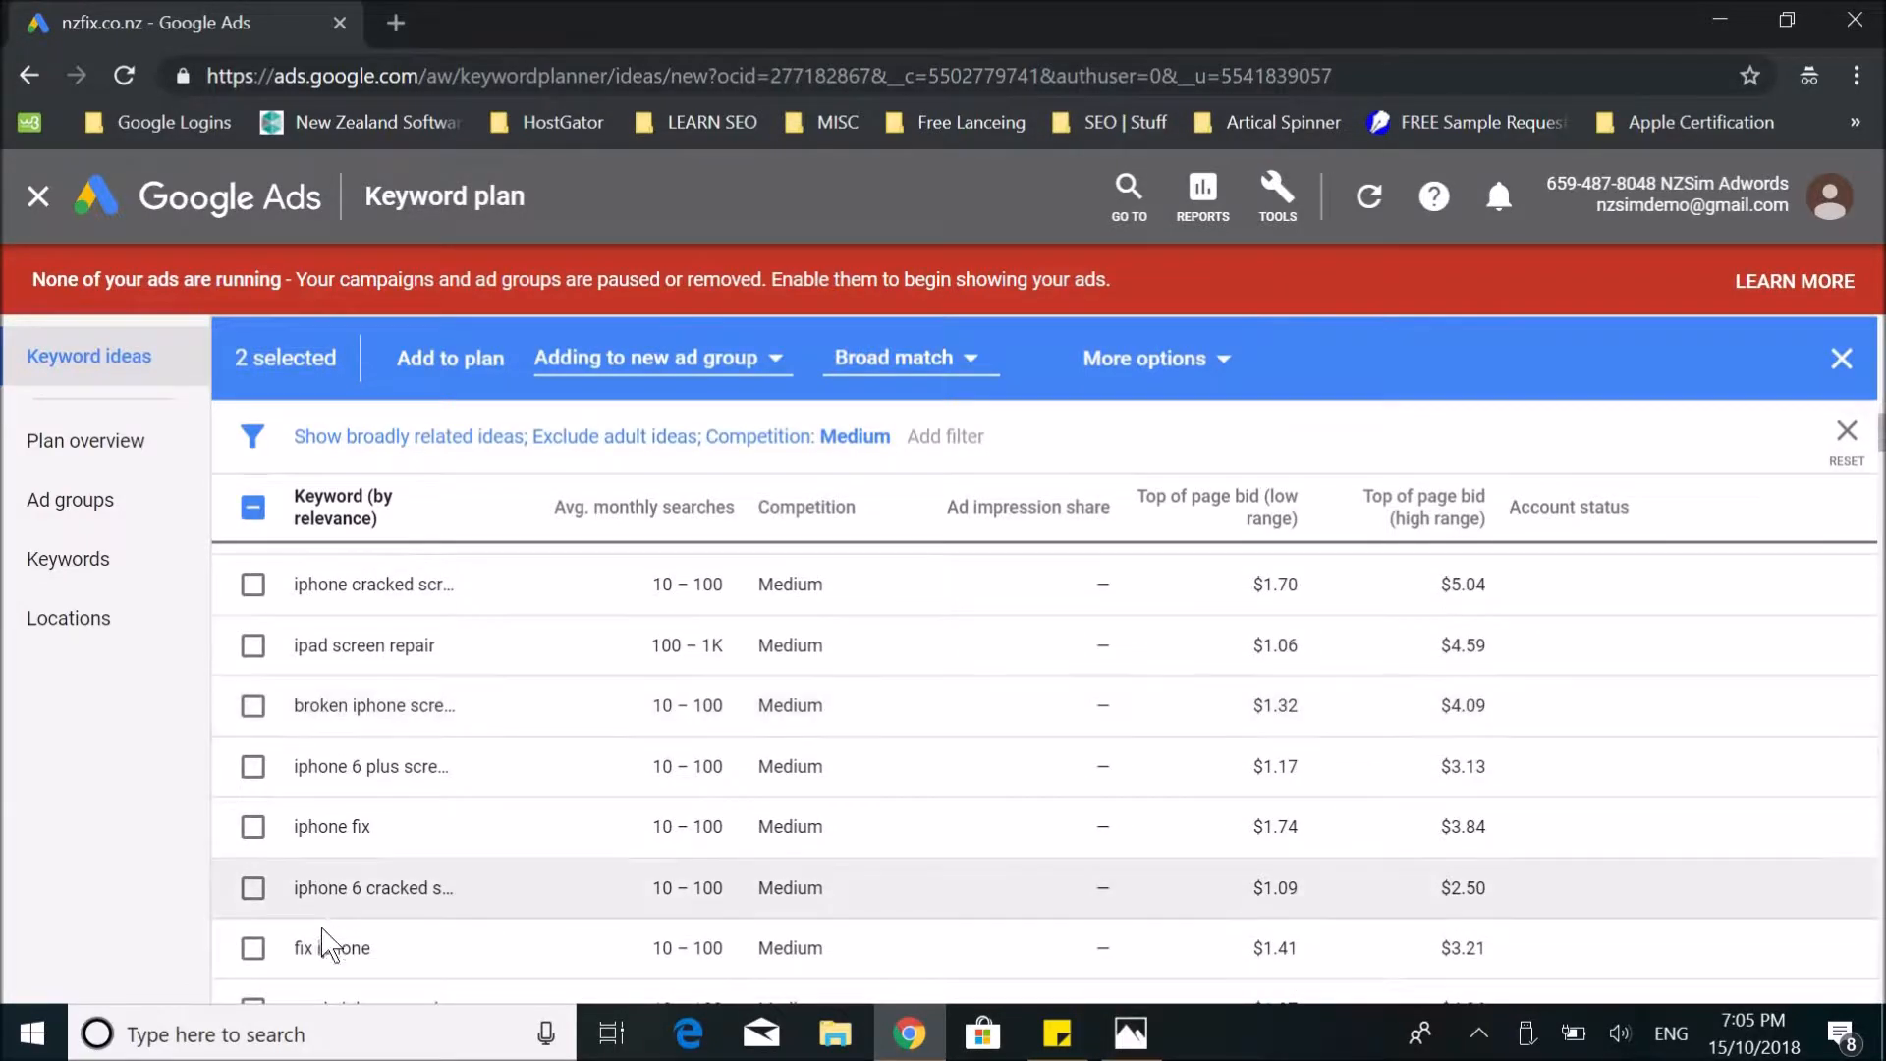
{"action": "scroll", "coordinate": [339, 903], "scroll_direction": "down", "scroll_amount": 4}
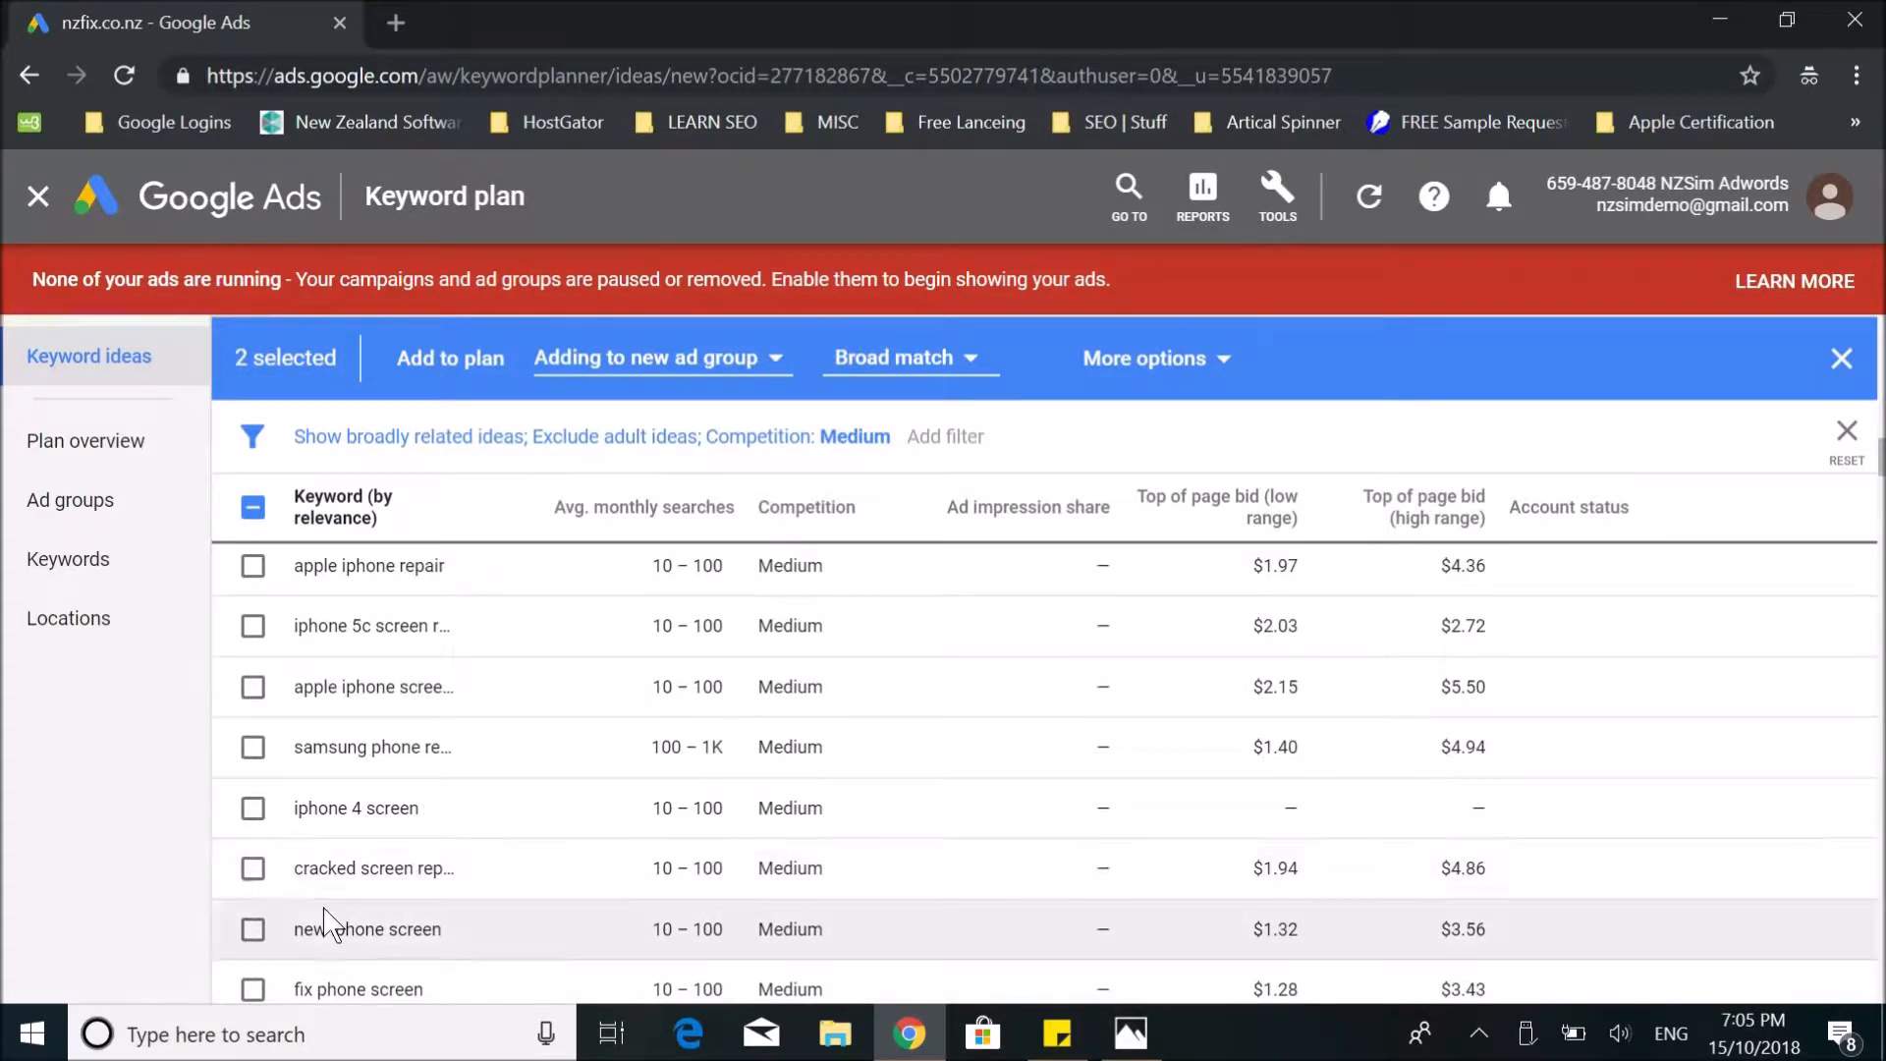
{"action": "scroll", "coordinate": [339, 914], "scroll_direction": "down", "scroll_amount": 2}
{"action": "scroll", "coordinate": [324, 908], "scroll_direction": "up", "scroll_amount": 15}
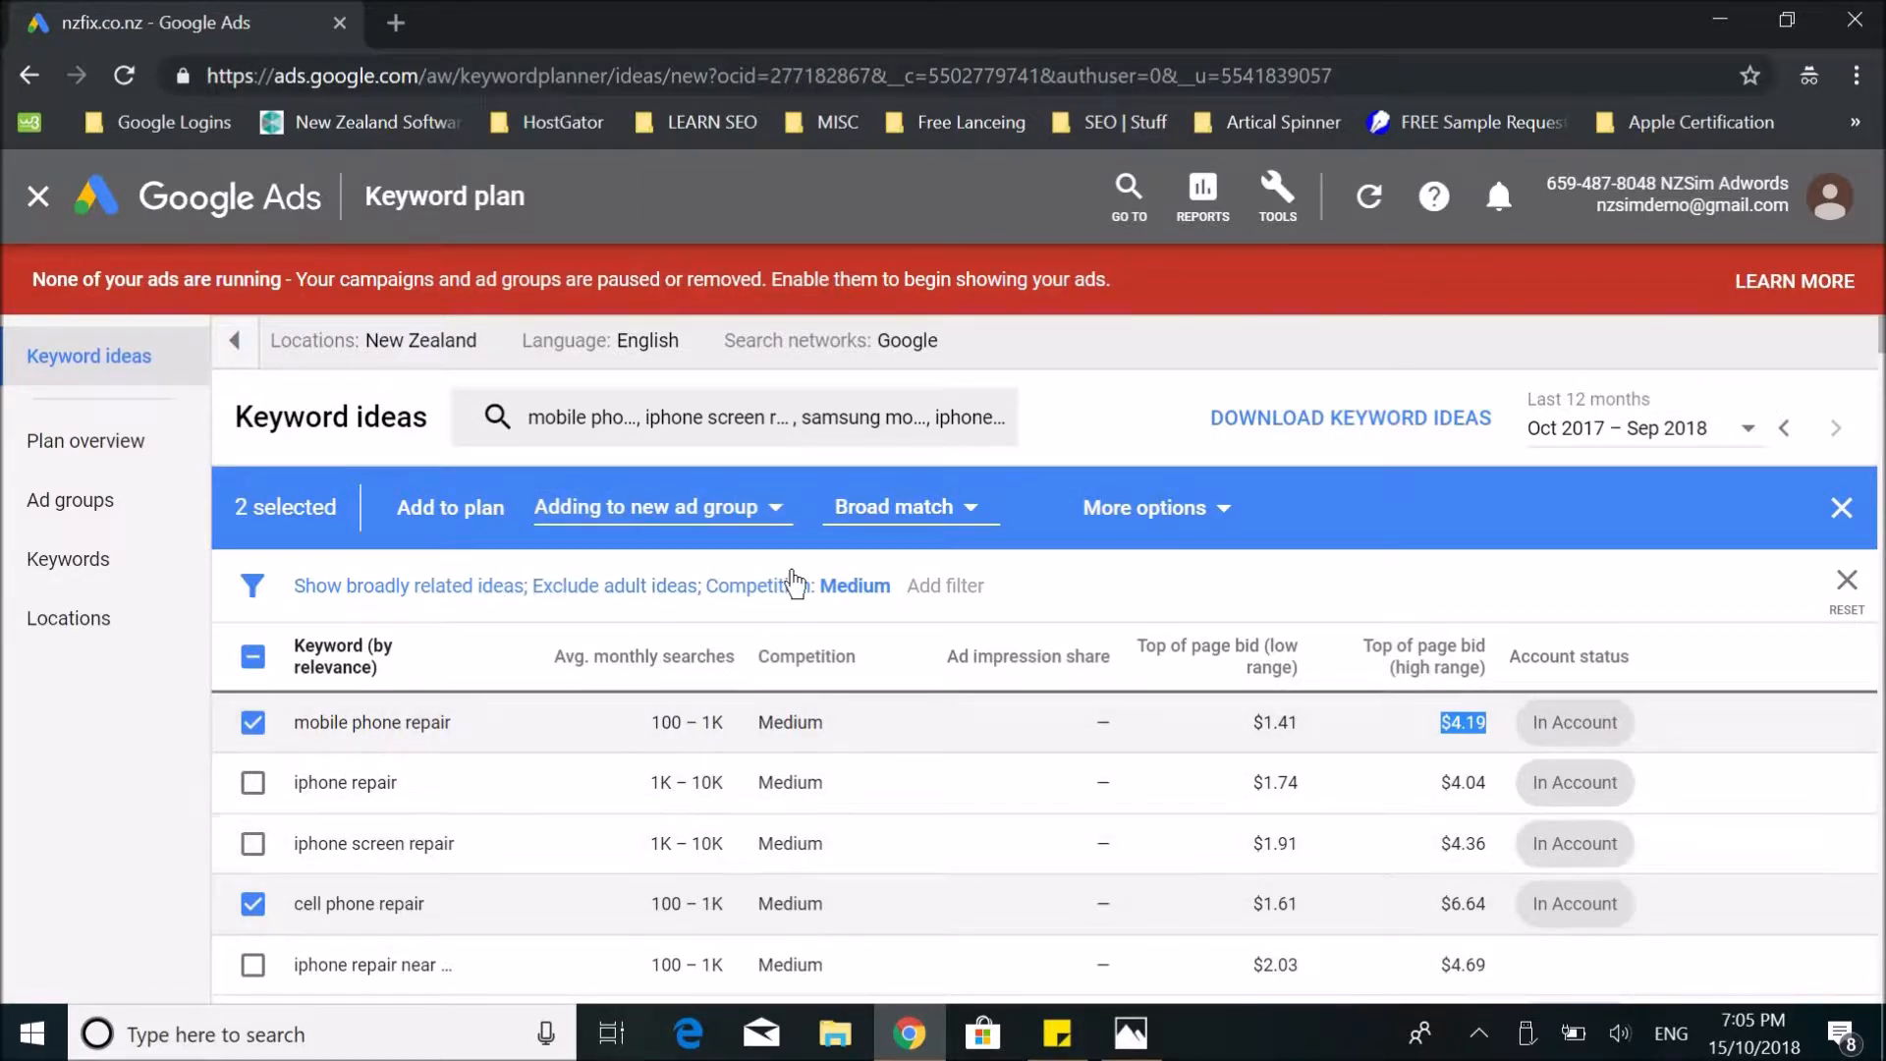
Create a new ad group named "mobile phone repair" and add the selected keywords to the plan in it.
{"action": "left_click", "coordinate": [687, 515]}
{"action": "type", "text": "mobile phone repair"}
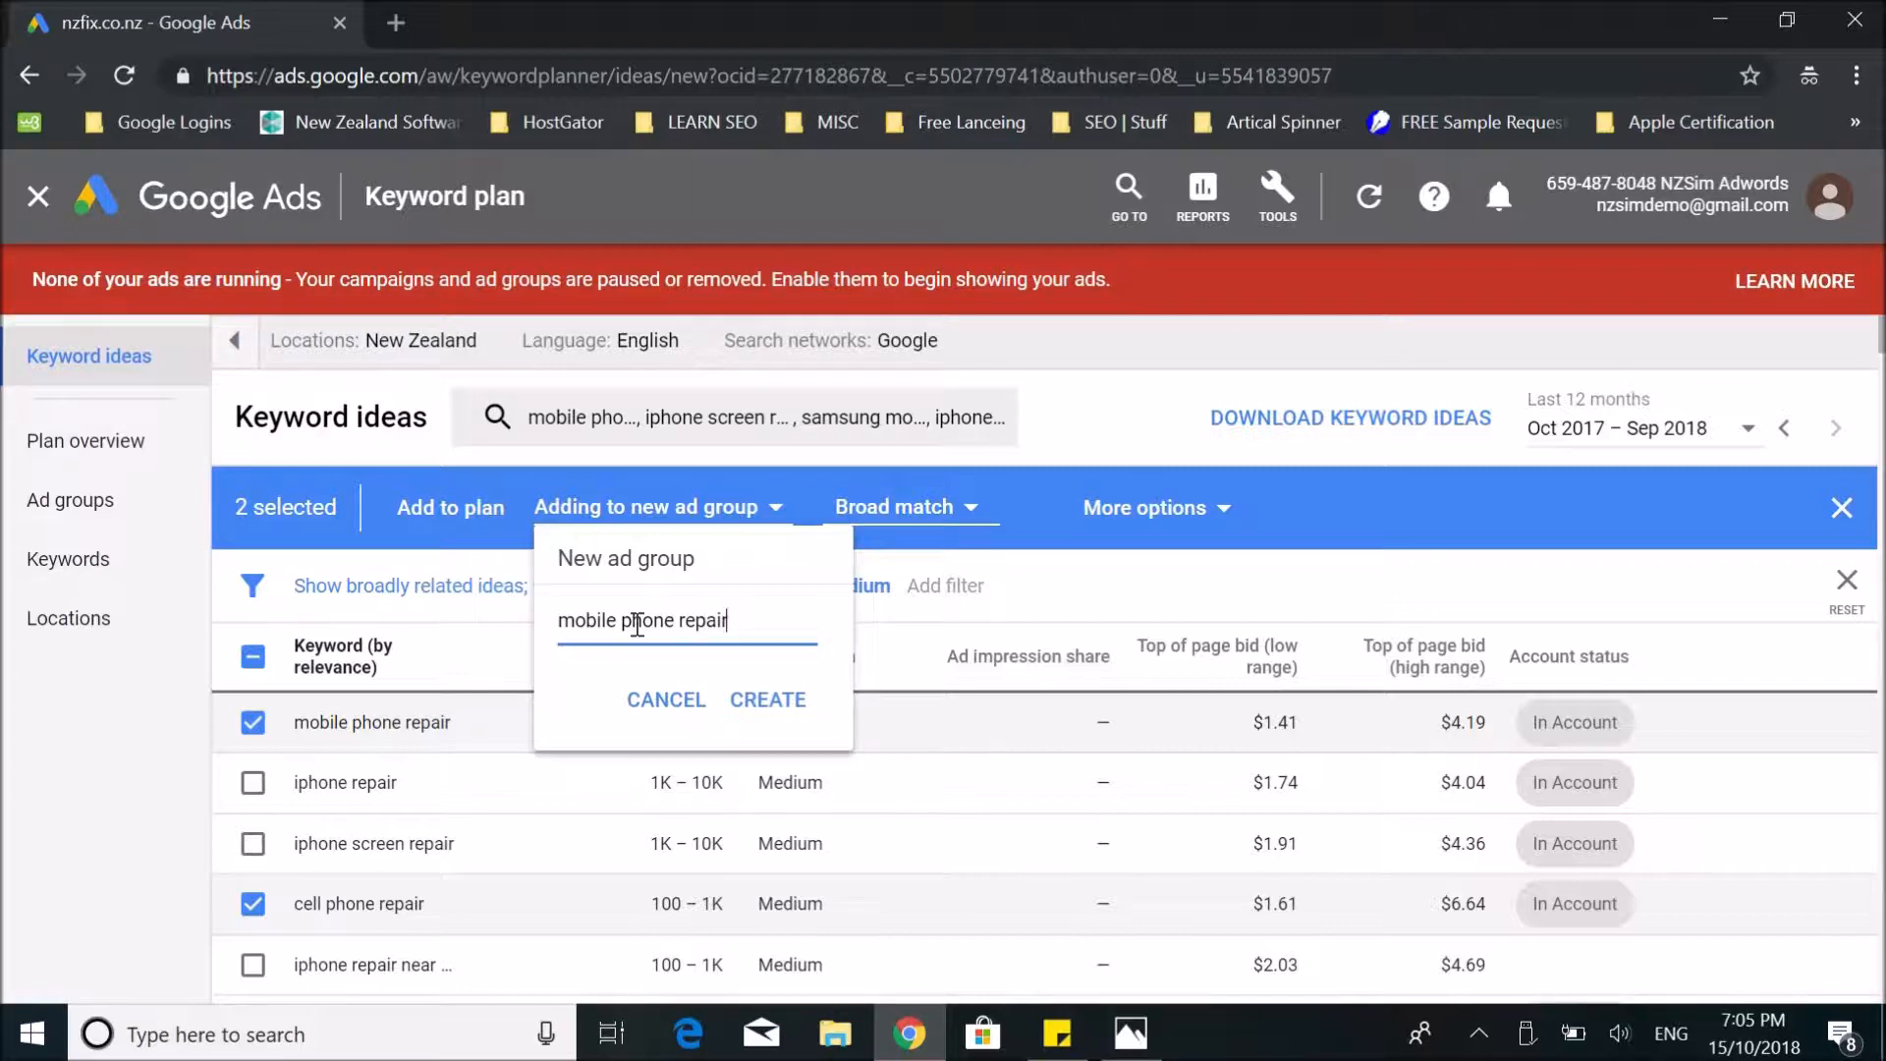
{"action": "left_click", "coordinate": [767, 701]}
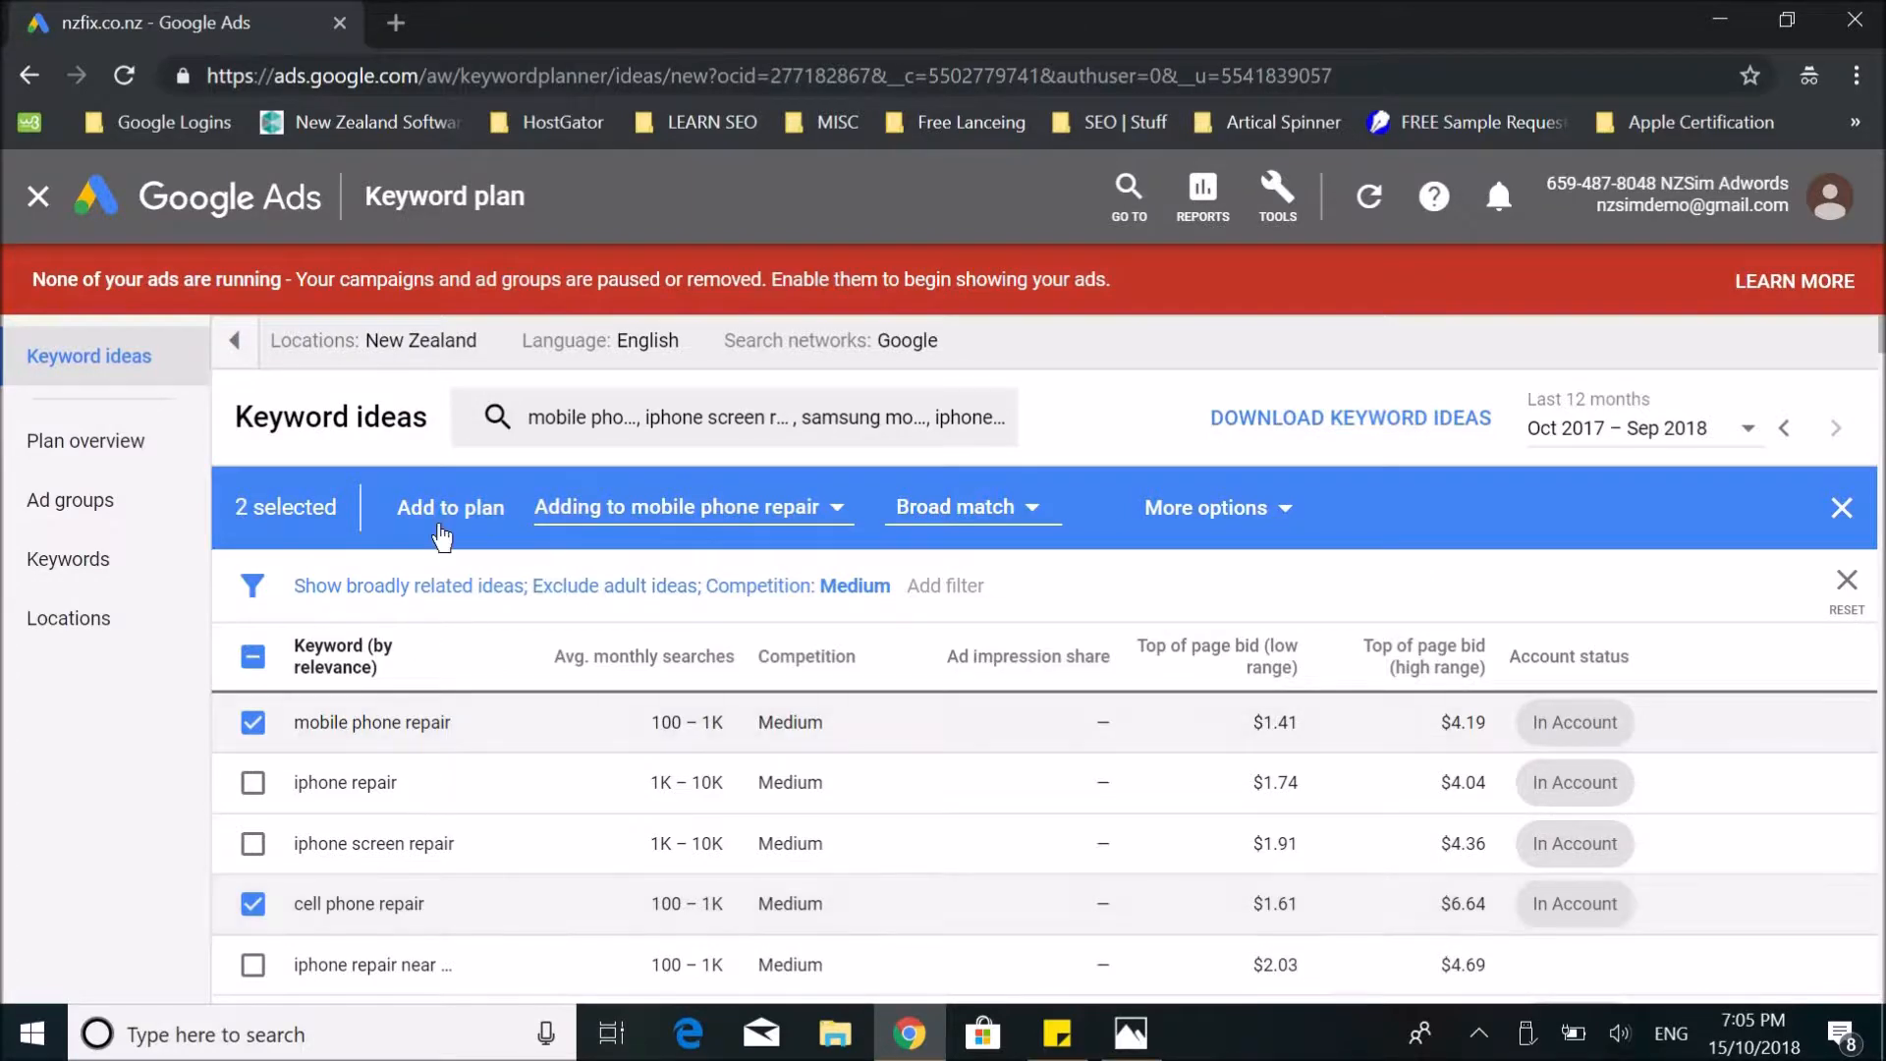
{"action": "left_click", "coordinate": [487, 512]}
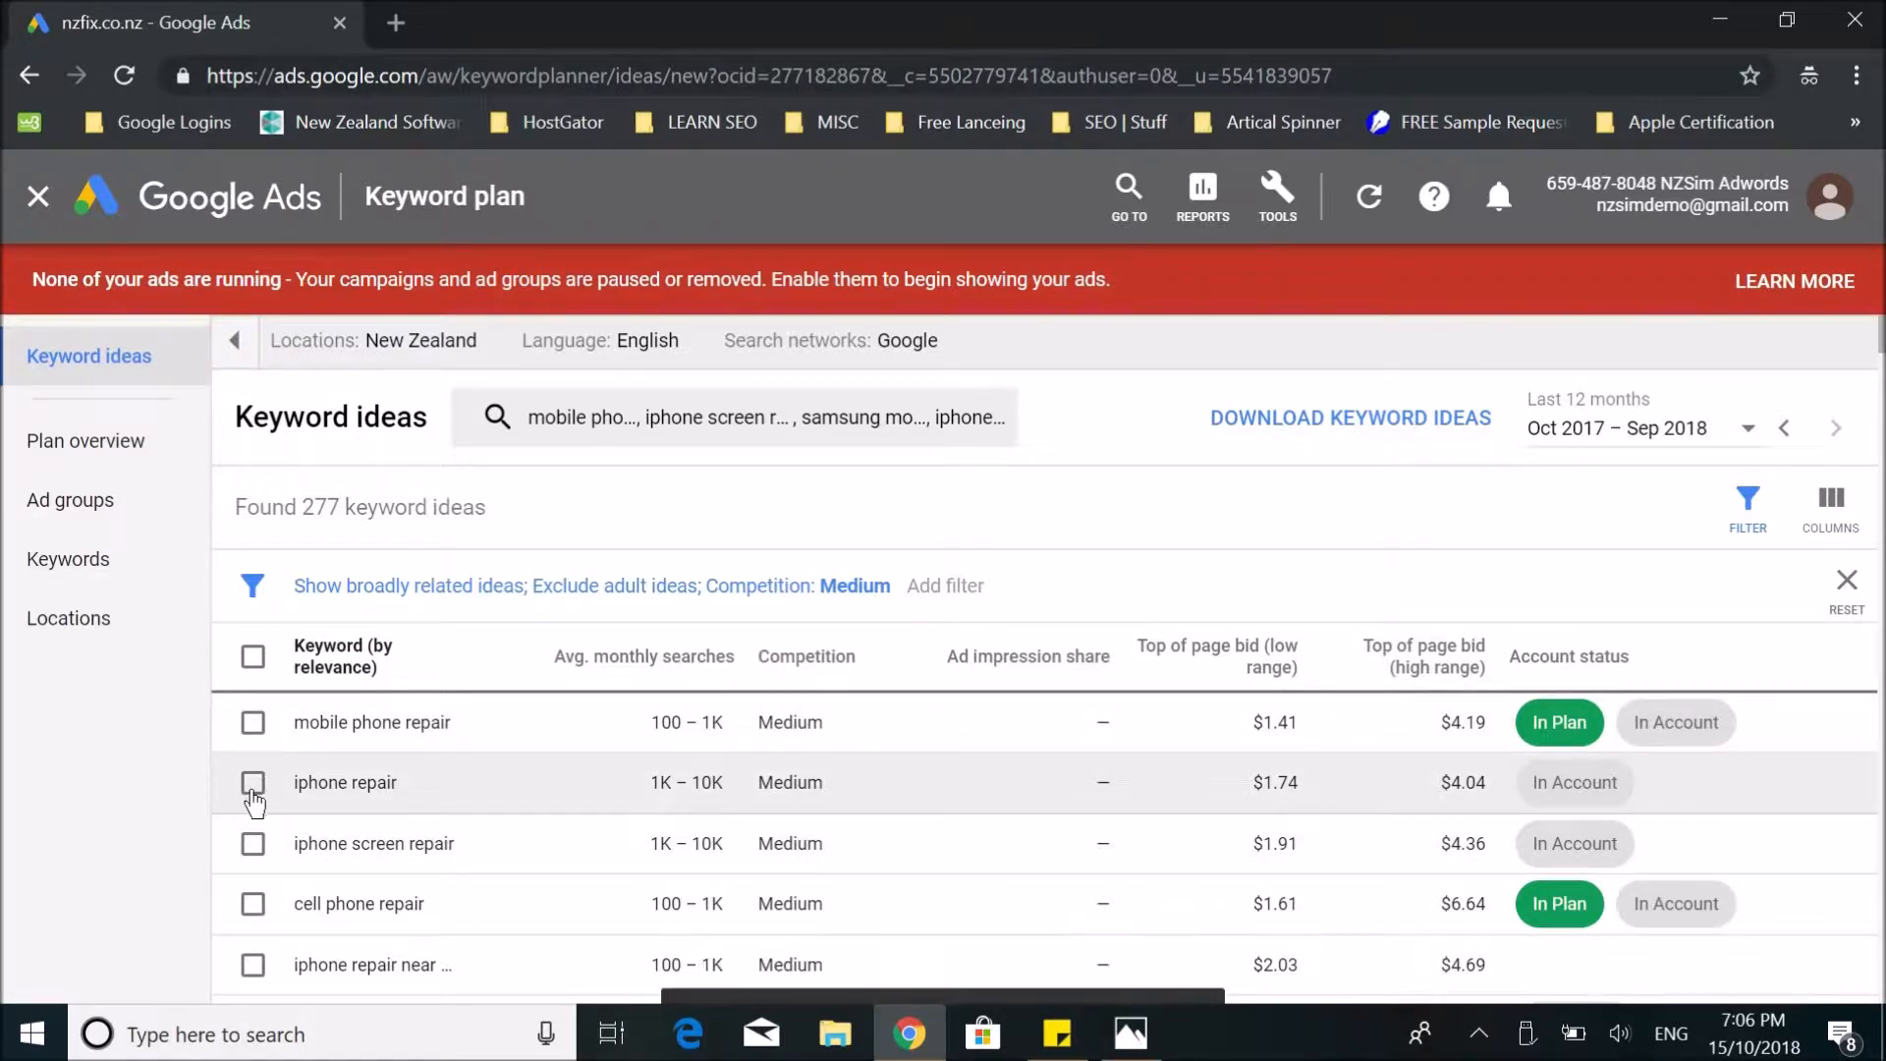
Select the keyword ideas "iphone repair", "iphone screen repair", "iphone repair near …", "iphone 5s screen r…" and "iphone 5 screen re…".
{"action": "left_click", "coordinate": [252, 783]}
{"action": "left_click", "coordinate": [252, 844]}
{"action": "scroll", "coordinate": [255, 842], "scroll_direction": "down", "scroll_amount": 2}
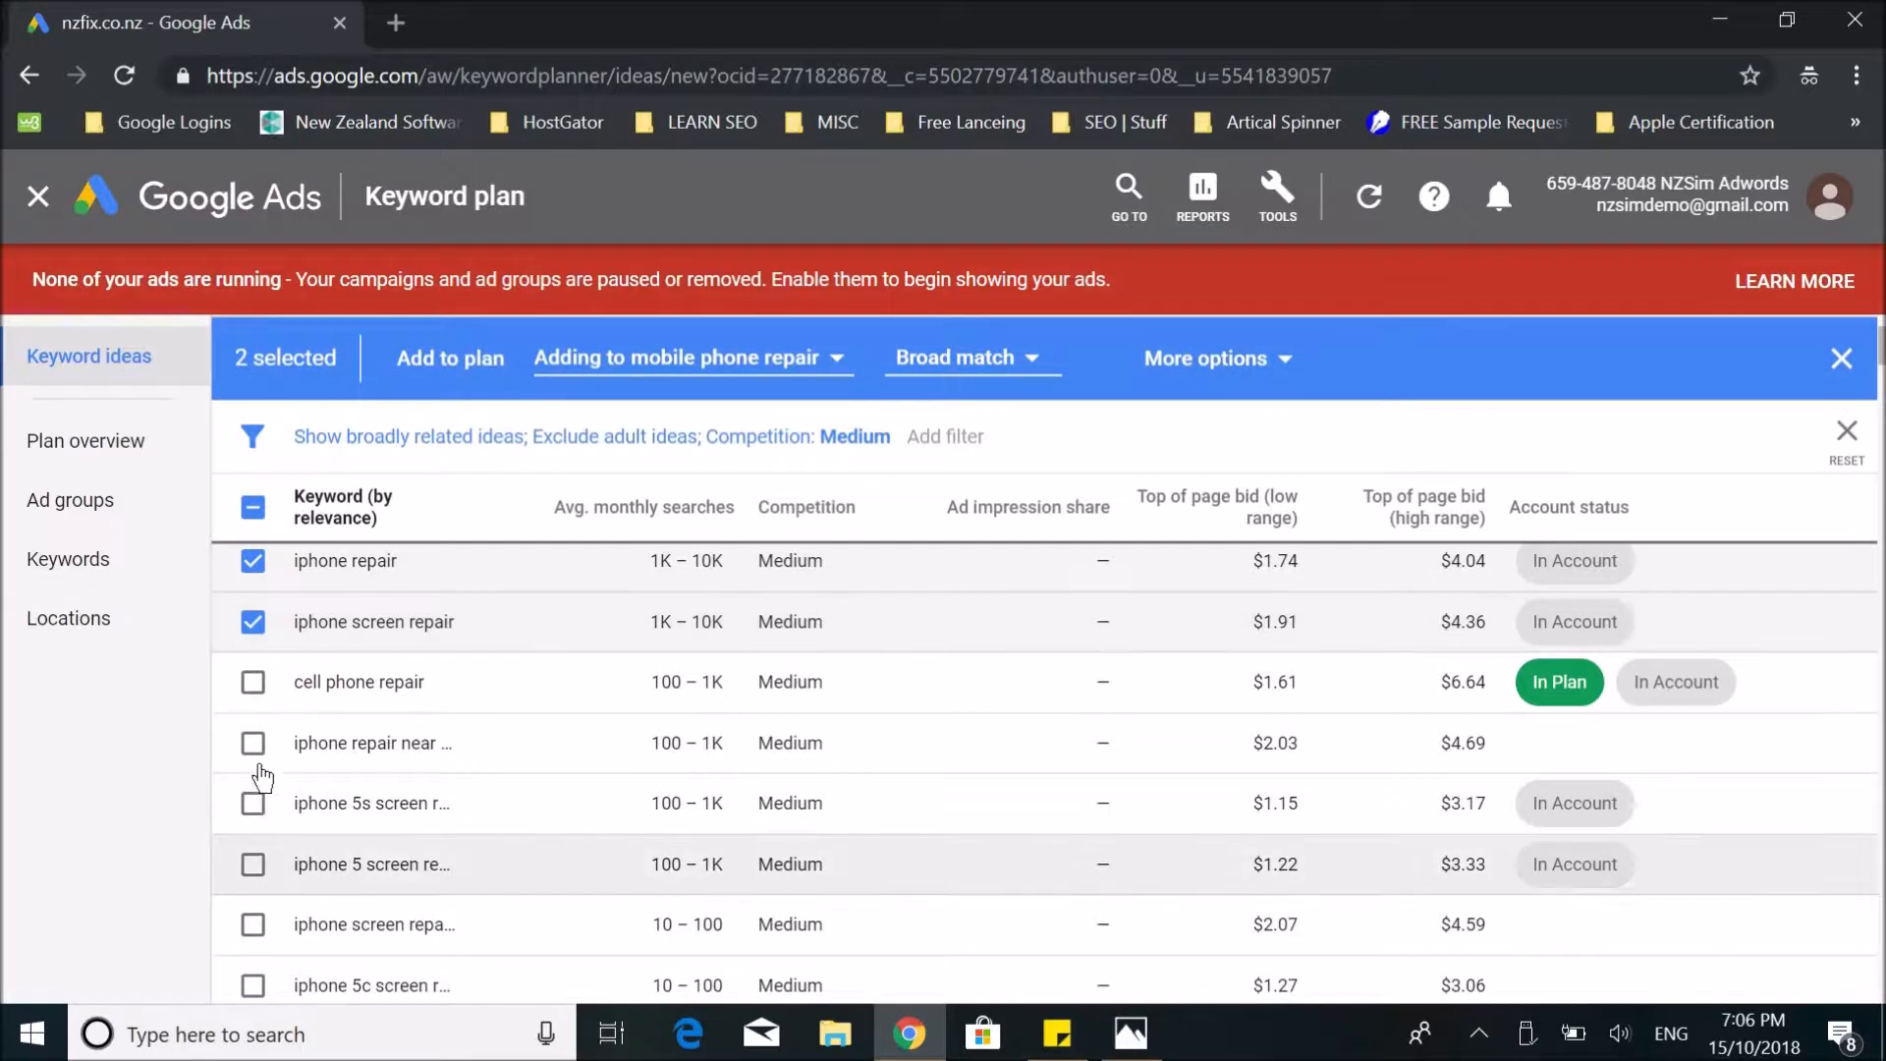
{"action": "left_click", "coordinate": [253, 744]}
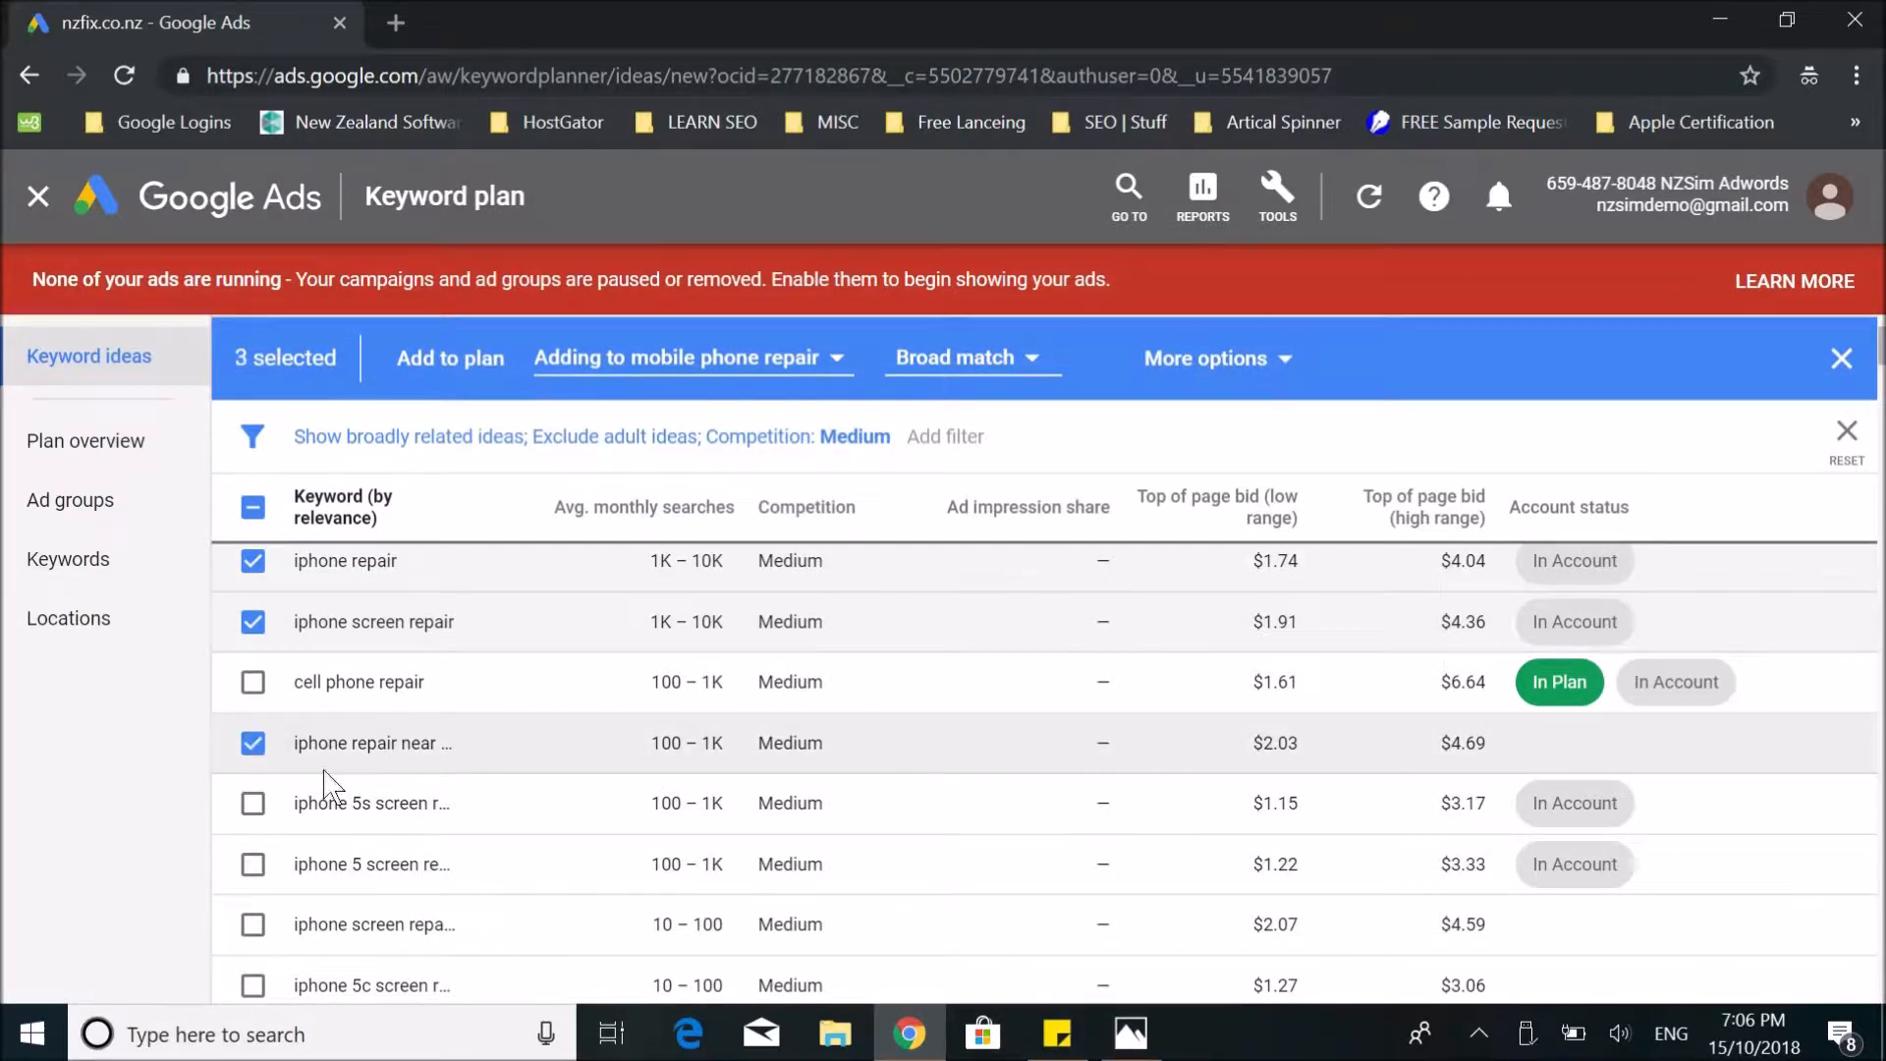
{"action": "left_click", "coordinate": [254, 803]}
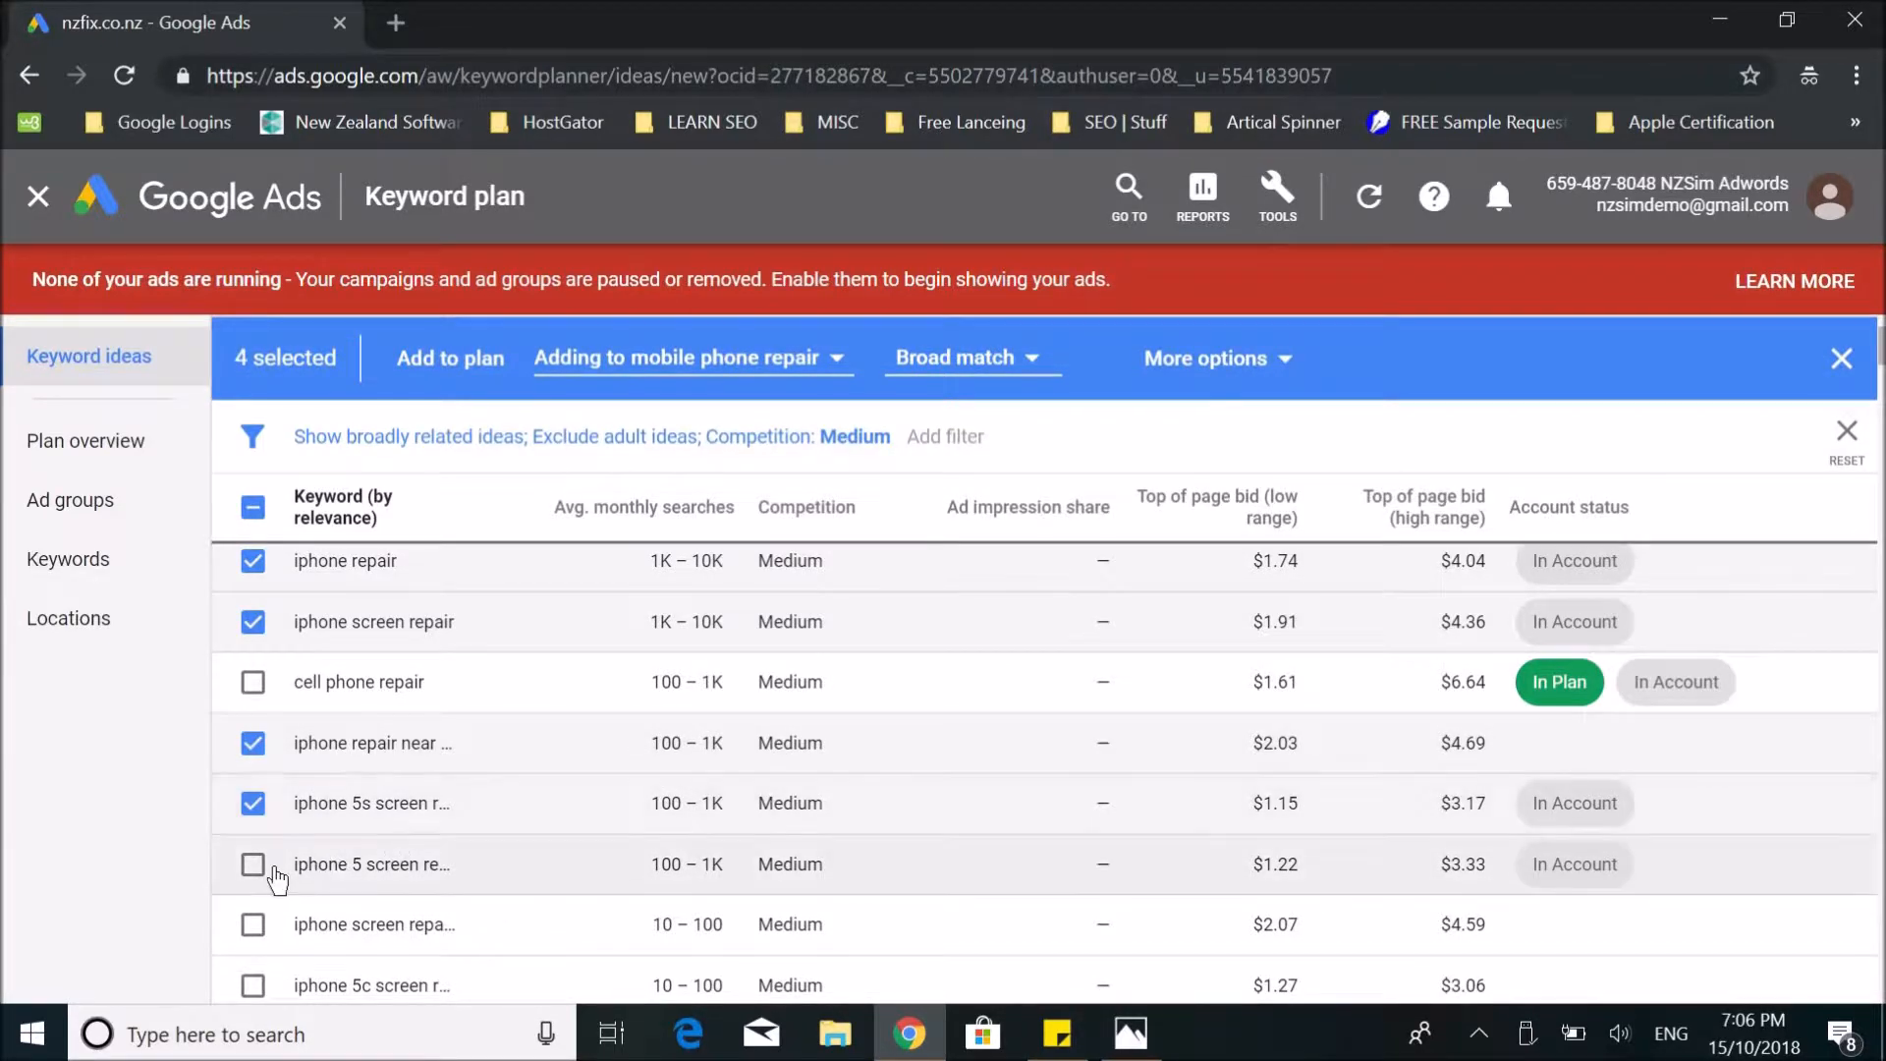
{"action": "left_click", "coordinate": [254, 864]}
Add "iphone screen repa…", "iphone 5c screen r…", "iphone 6s plus scr…", "iphone screen", "iphone repairs" and "iphone battery repl…" to the selection.
{"action": "scroll", "coordinate": [257, 864], "scroll_direction": "down", "scroll_amount": 3}
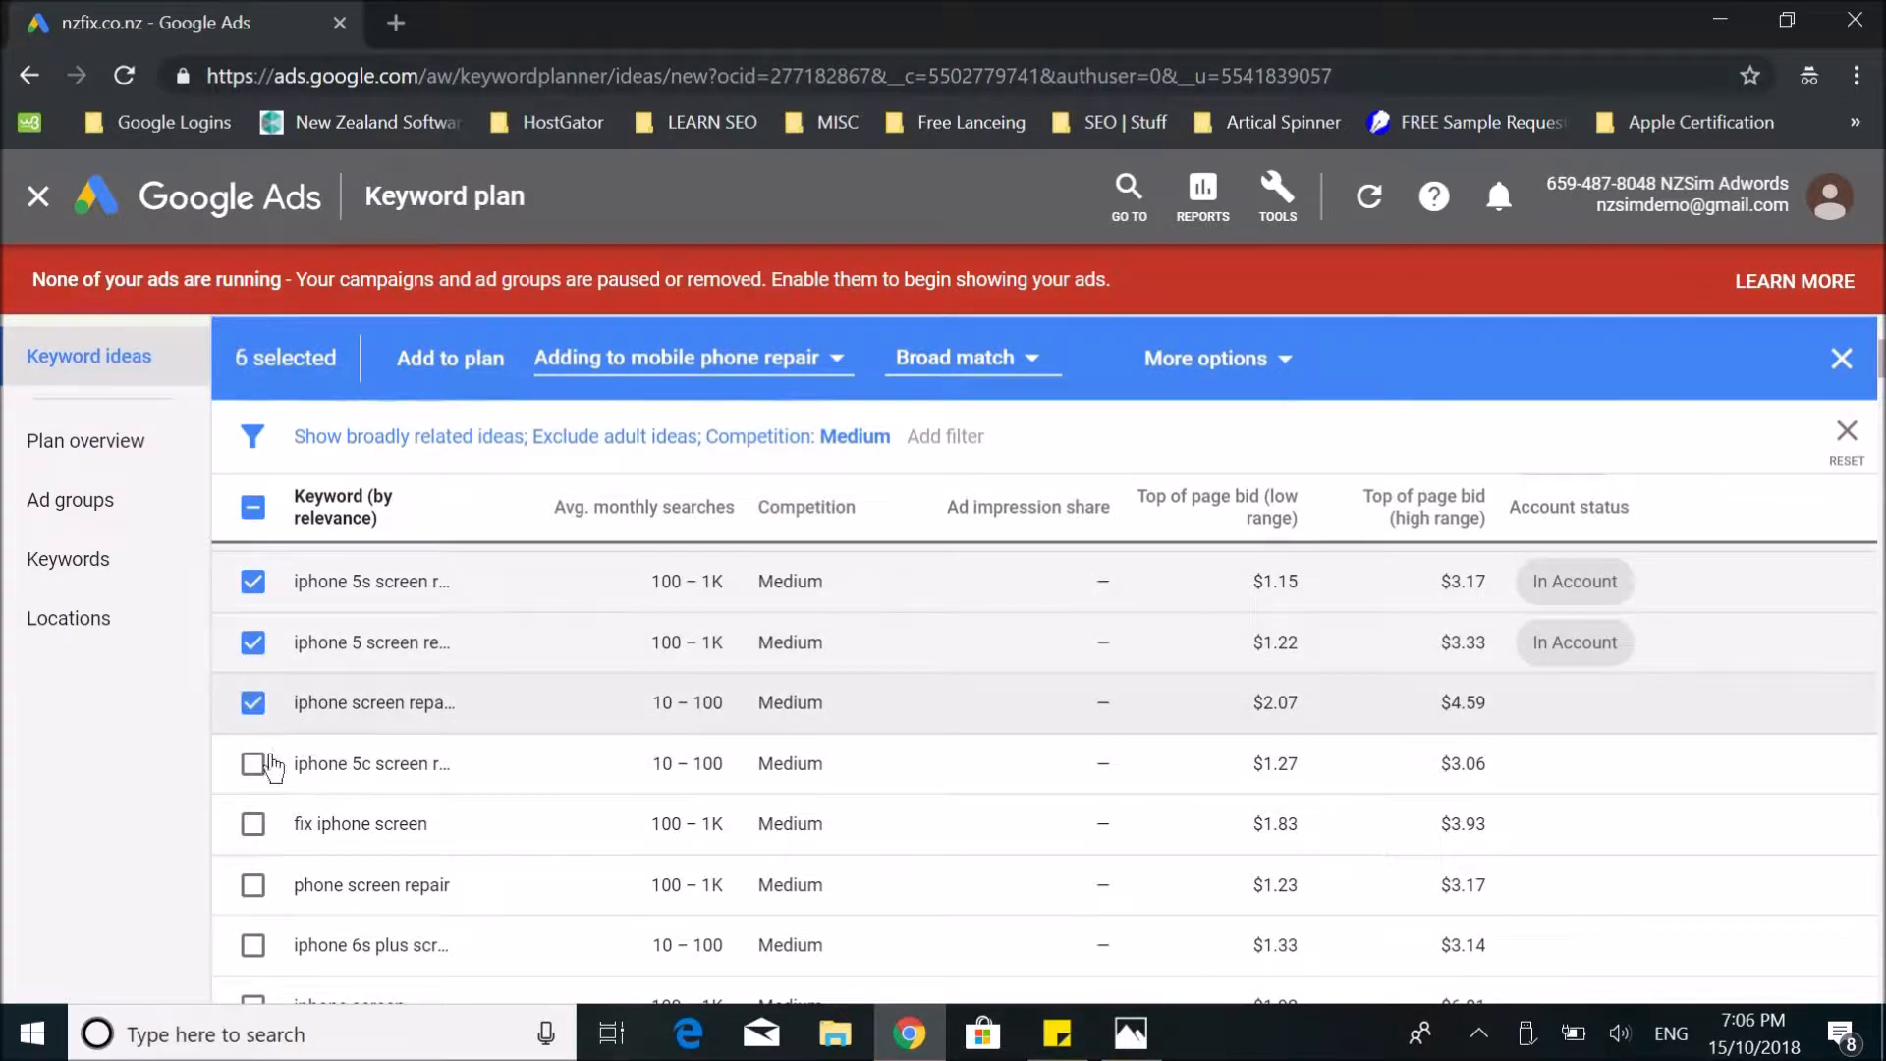
{"action": "left_click", "coordinate": [254, 764]}
{"action": "scroll", "coordinate": [314, 767], "scroll_direction": "down", "scroll_amount": 2}
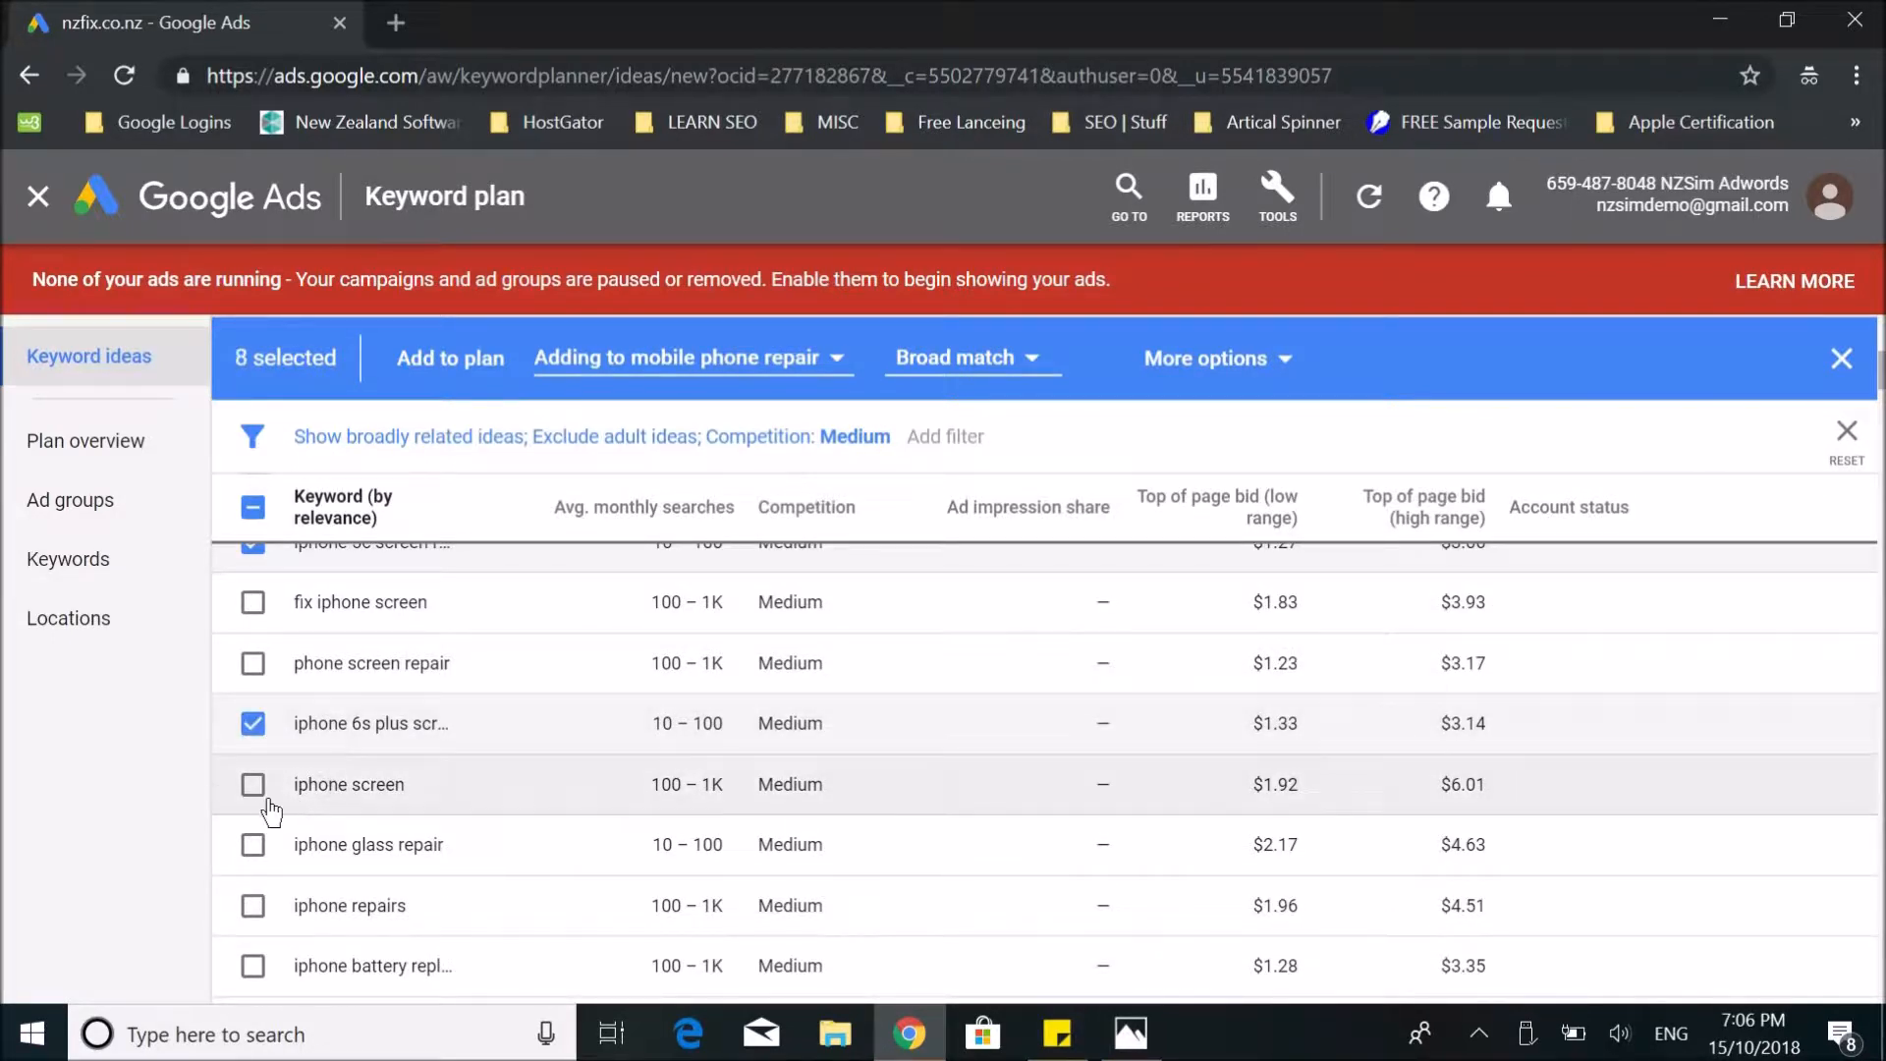
{"action": "left_click", "coordinate": [254, 786]}
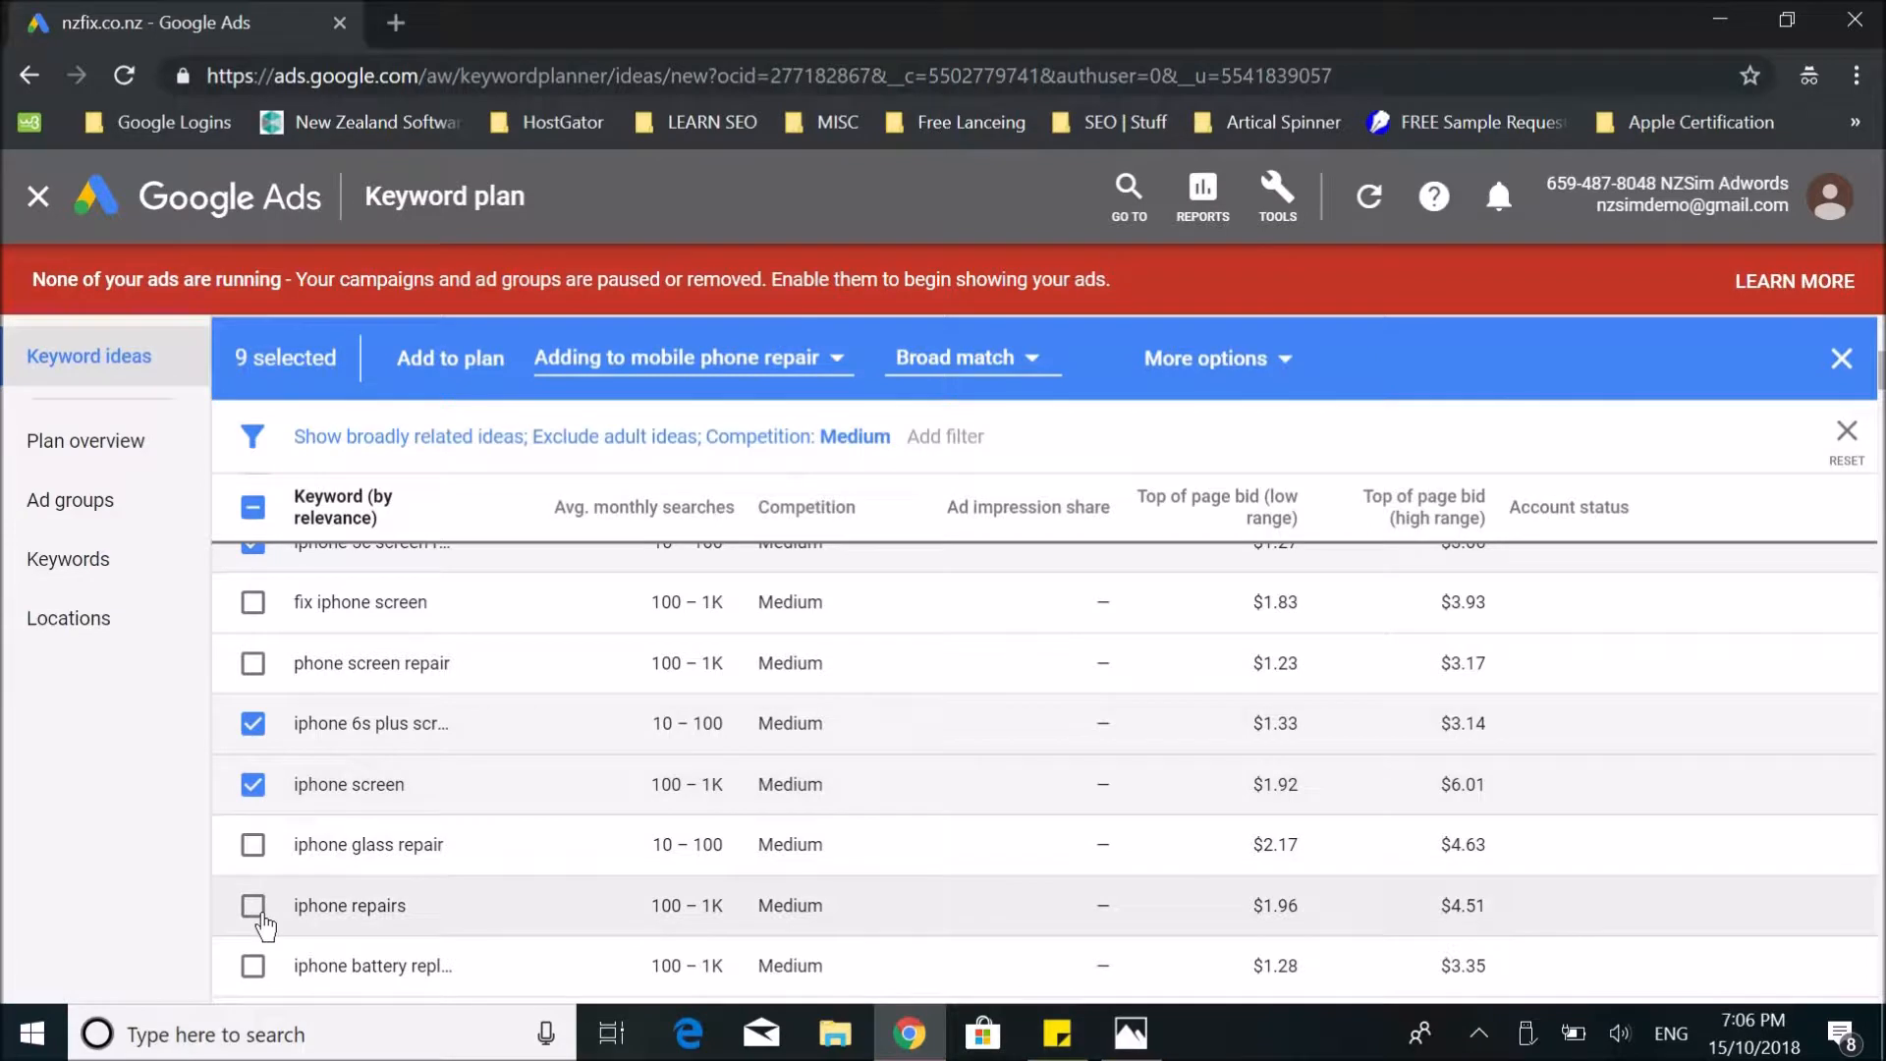
{"action": "left_click", "coordinate": [254, 907]}
{"action": "left_click", "coordinate": [258, 968]}
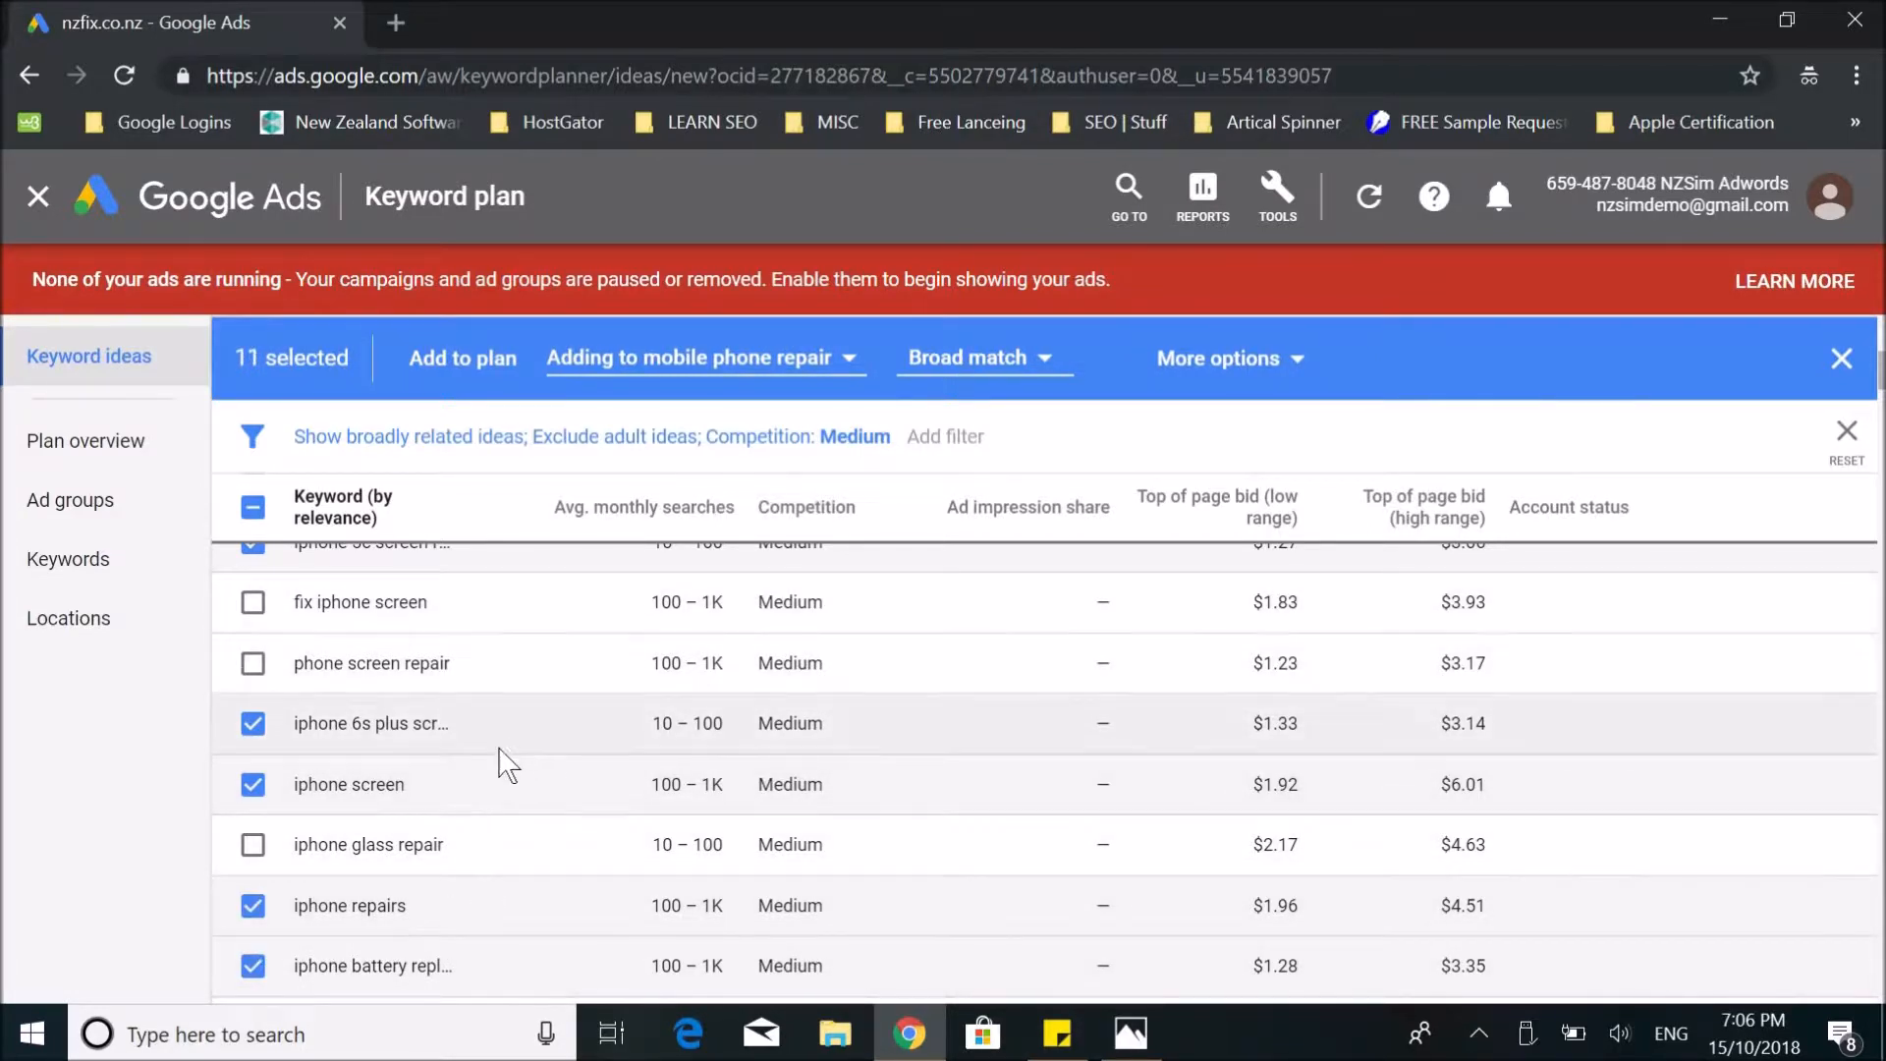
Create a new ad group named "iphone Repair" and add the selected iPhone keywords to the plan in it.
{"action": "scroll", "coordinate": [524, 769], "scroll_direction": "up", "scroll_amount": 5}
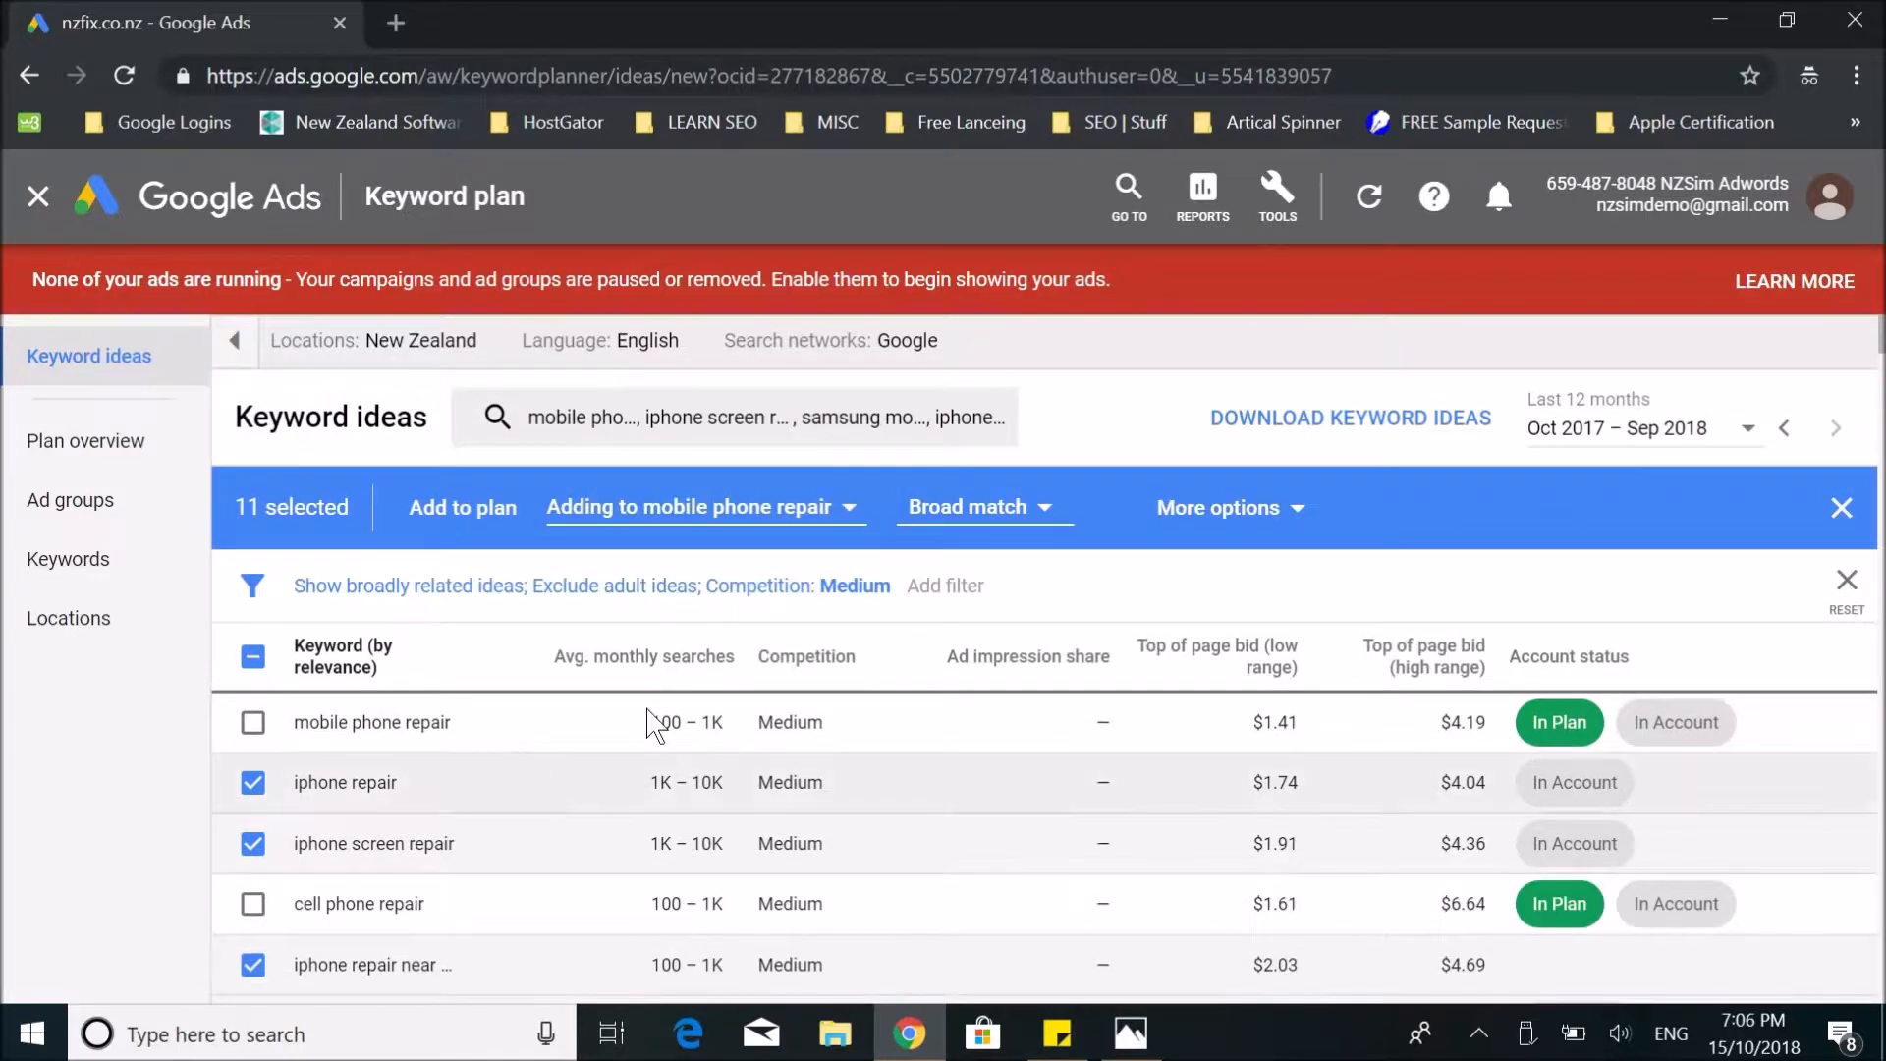
{"action": "scroll", "coordinate": [658, 726], "scroll_direction": "down", "scroll_amount": 2}
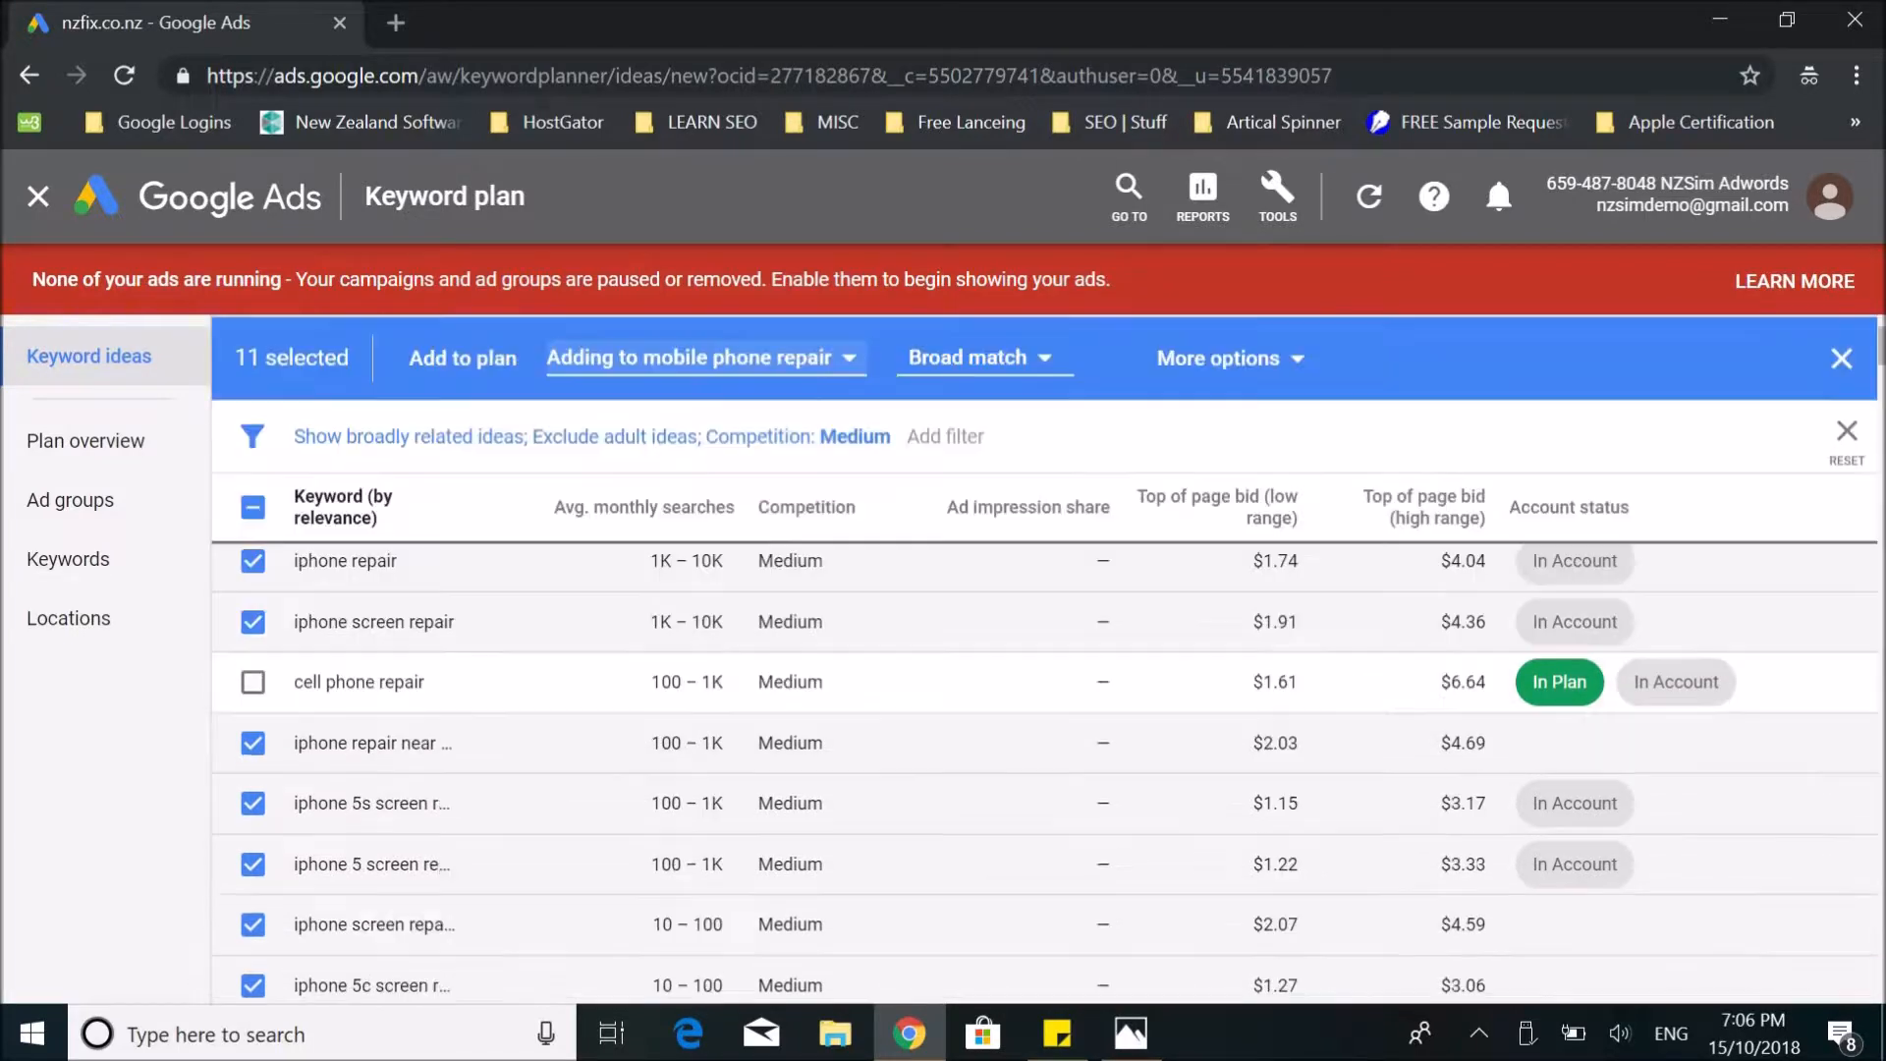
{"action": "left_click", "coordinate": [787, 372]}
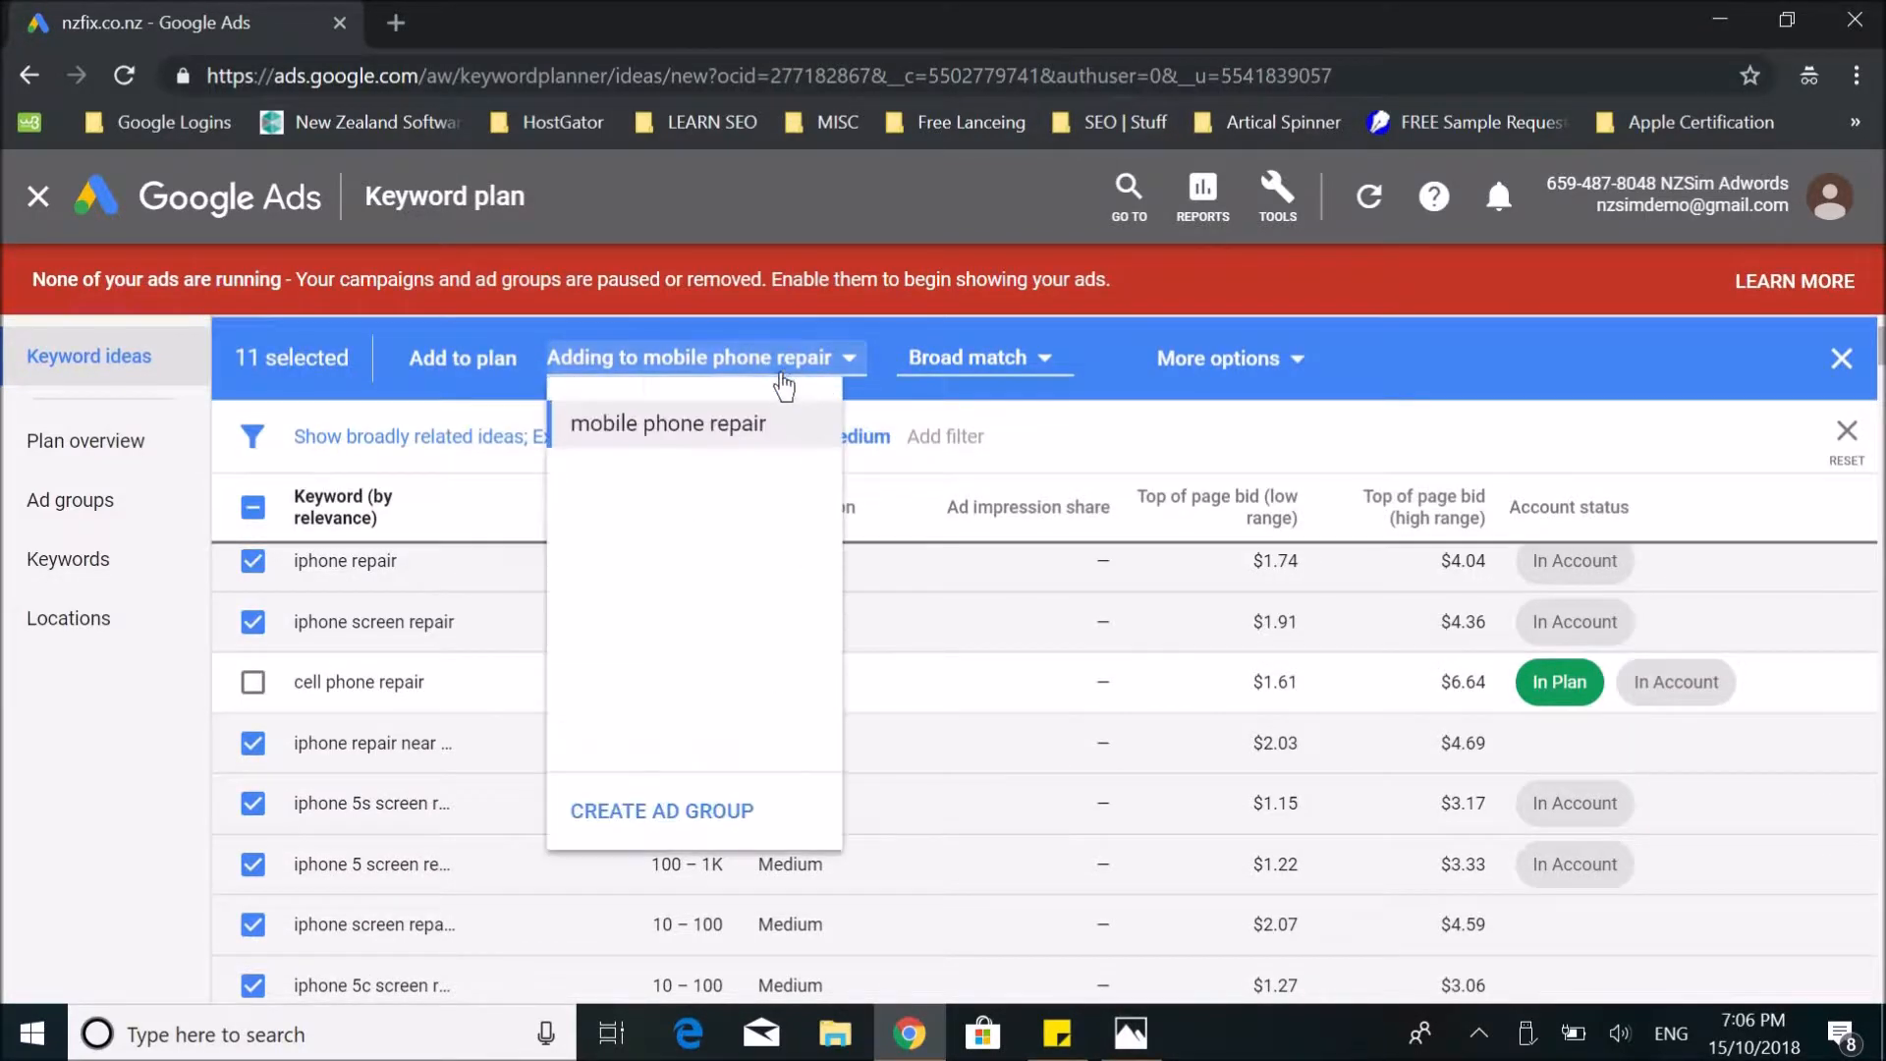
{"action": "left_click", "coordinate": [650, 828]}
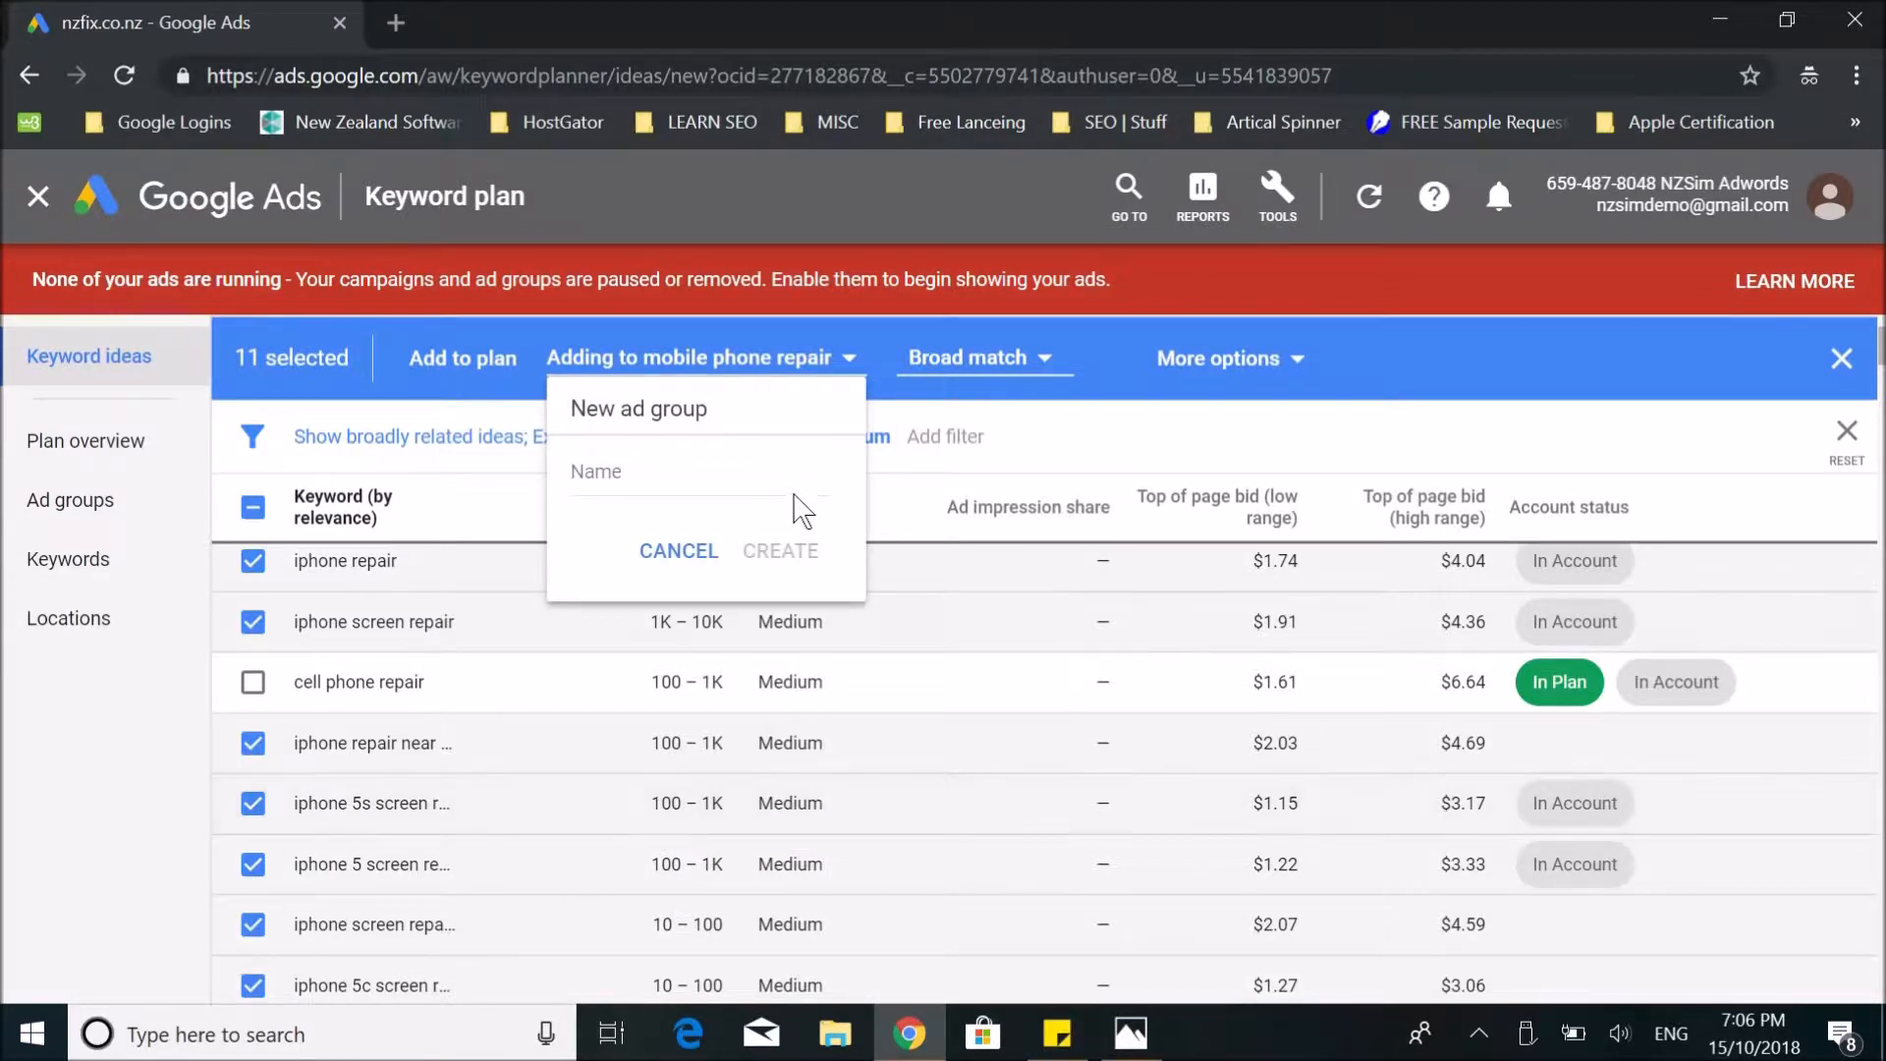
{"action": "type", "text": "iphone Repair"}
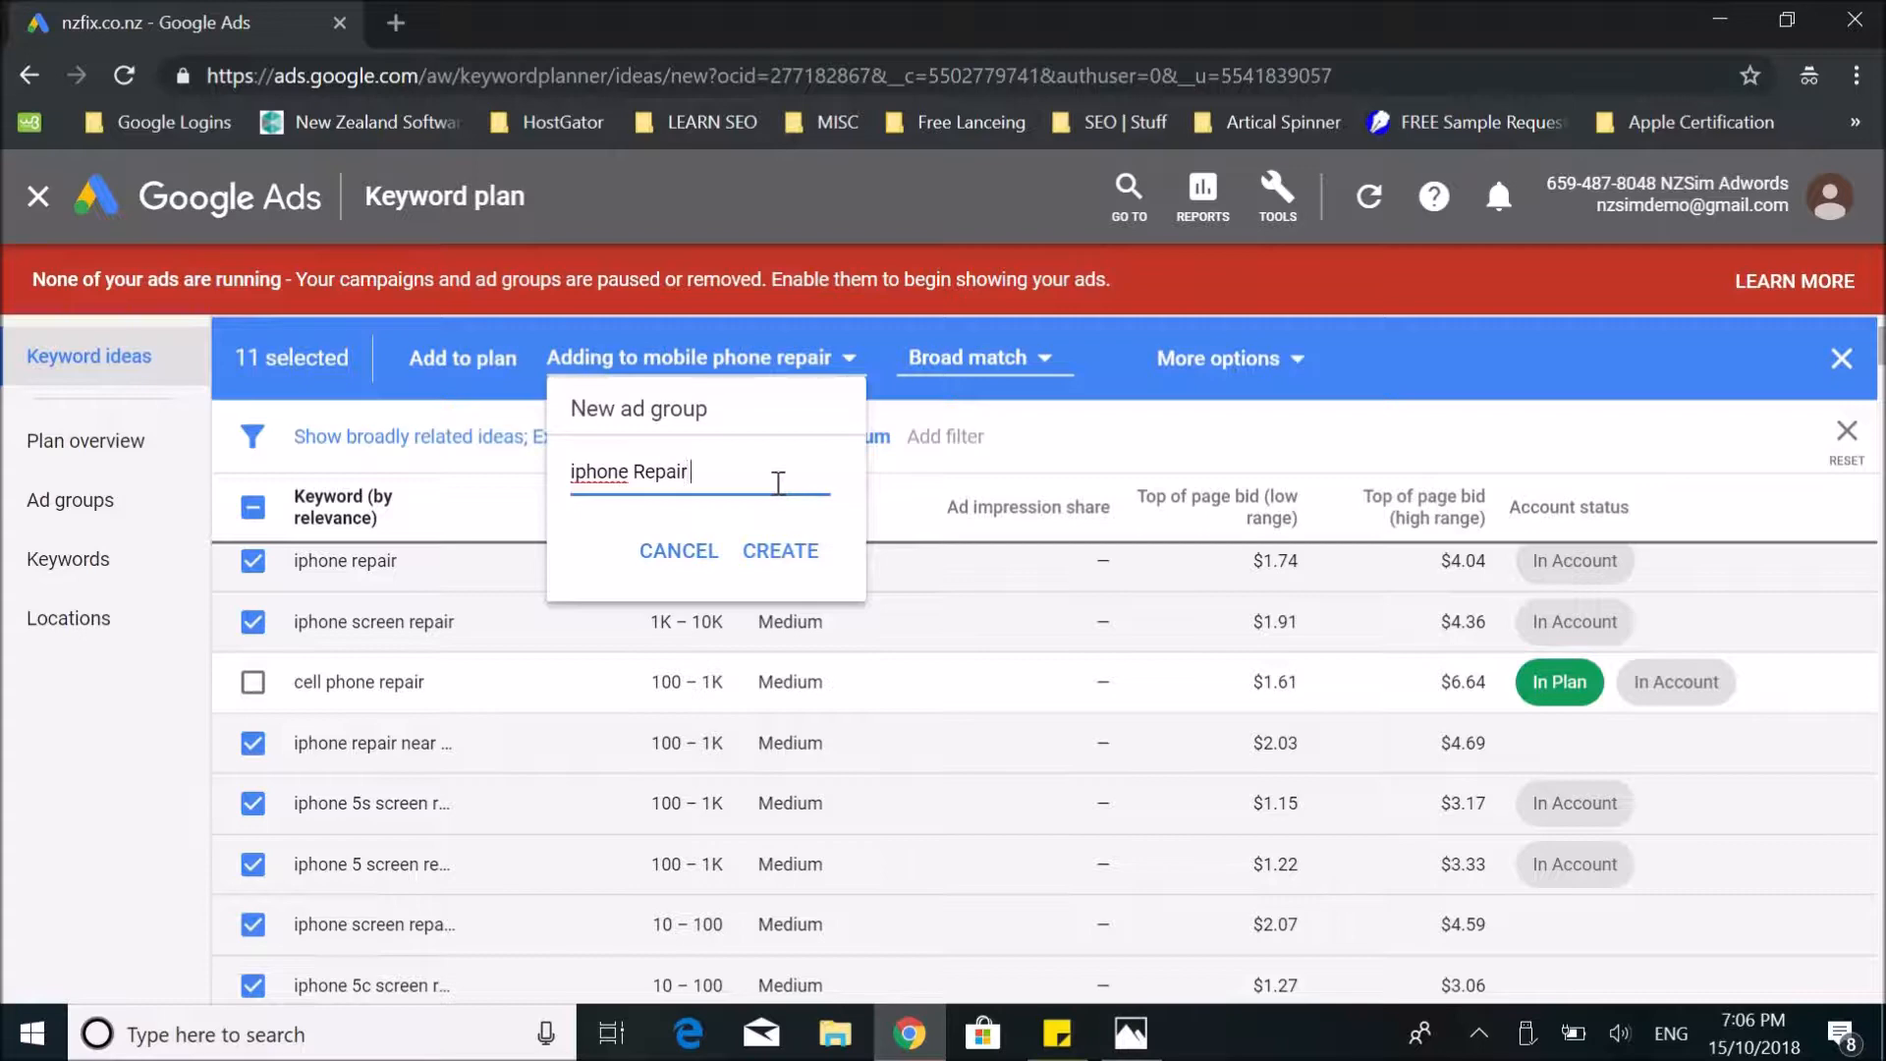
{"action": "left_click", "coordinate": [780, 552]}
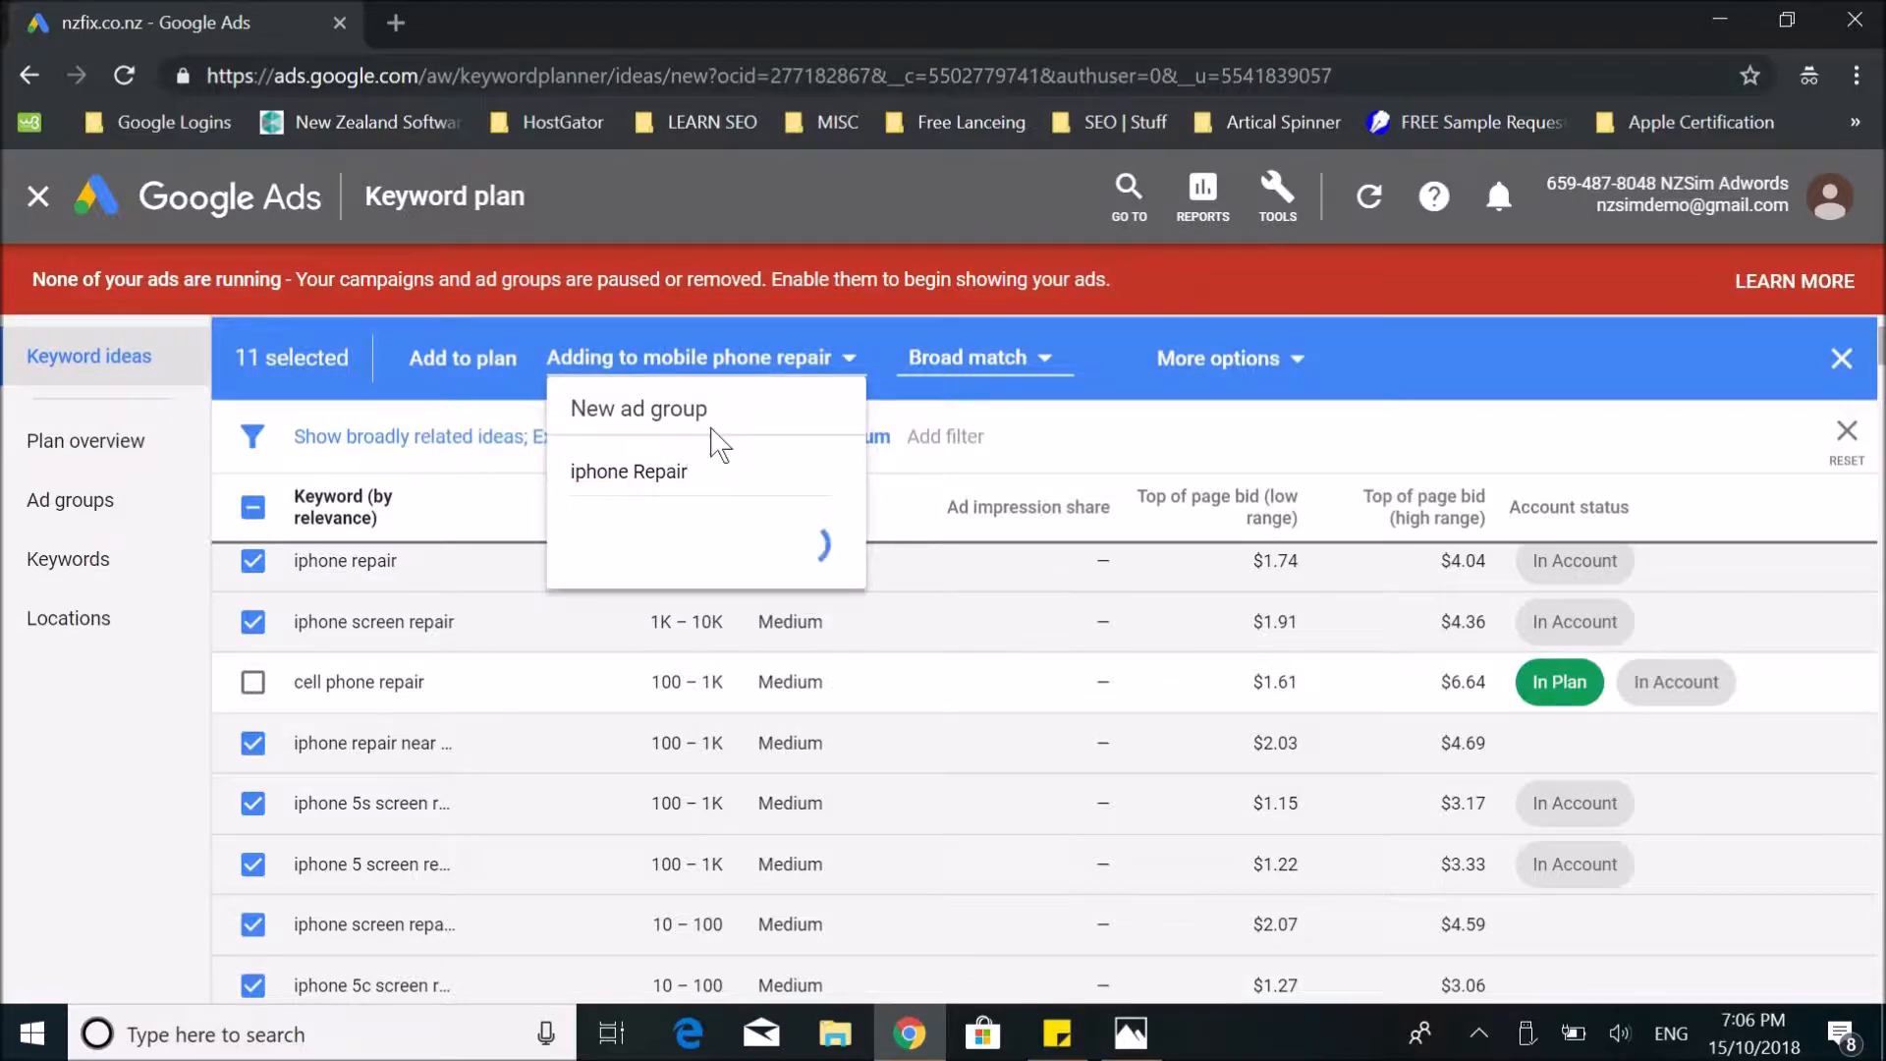
{"action": "left_click", "coordinate": [459, 366]}
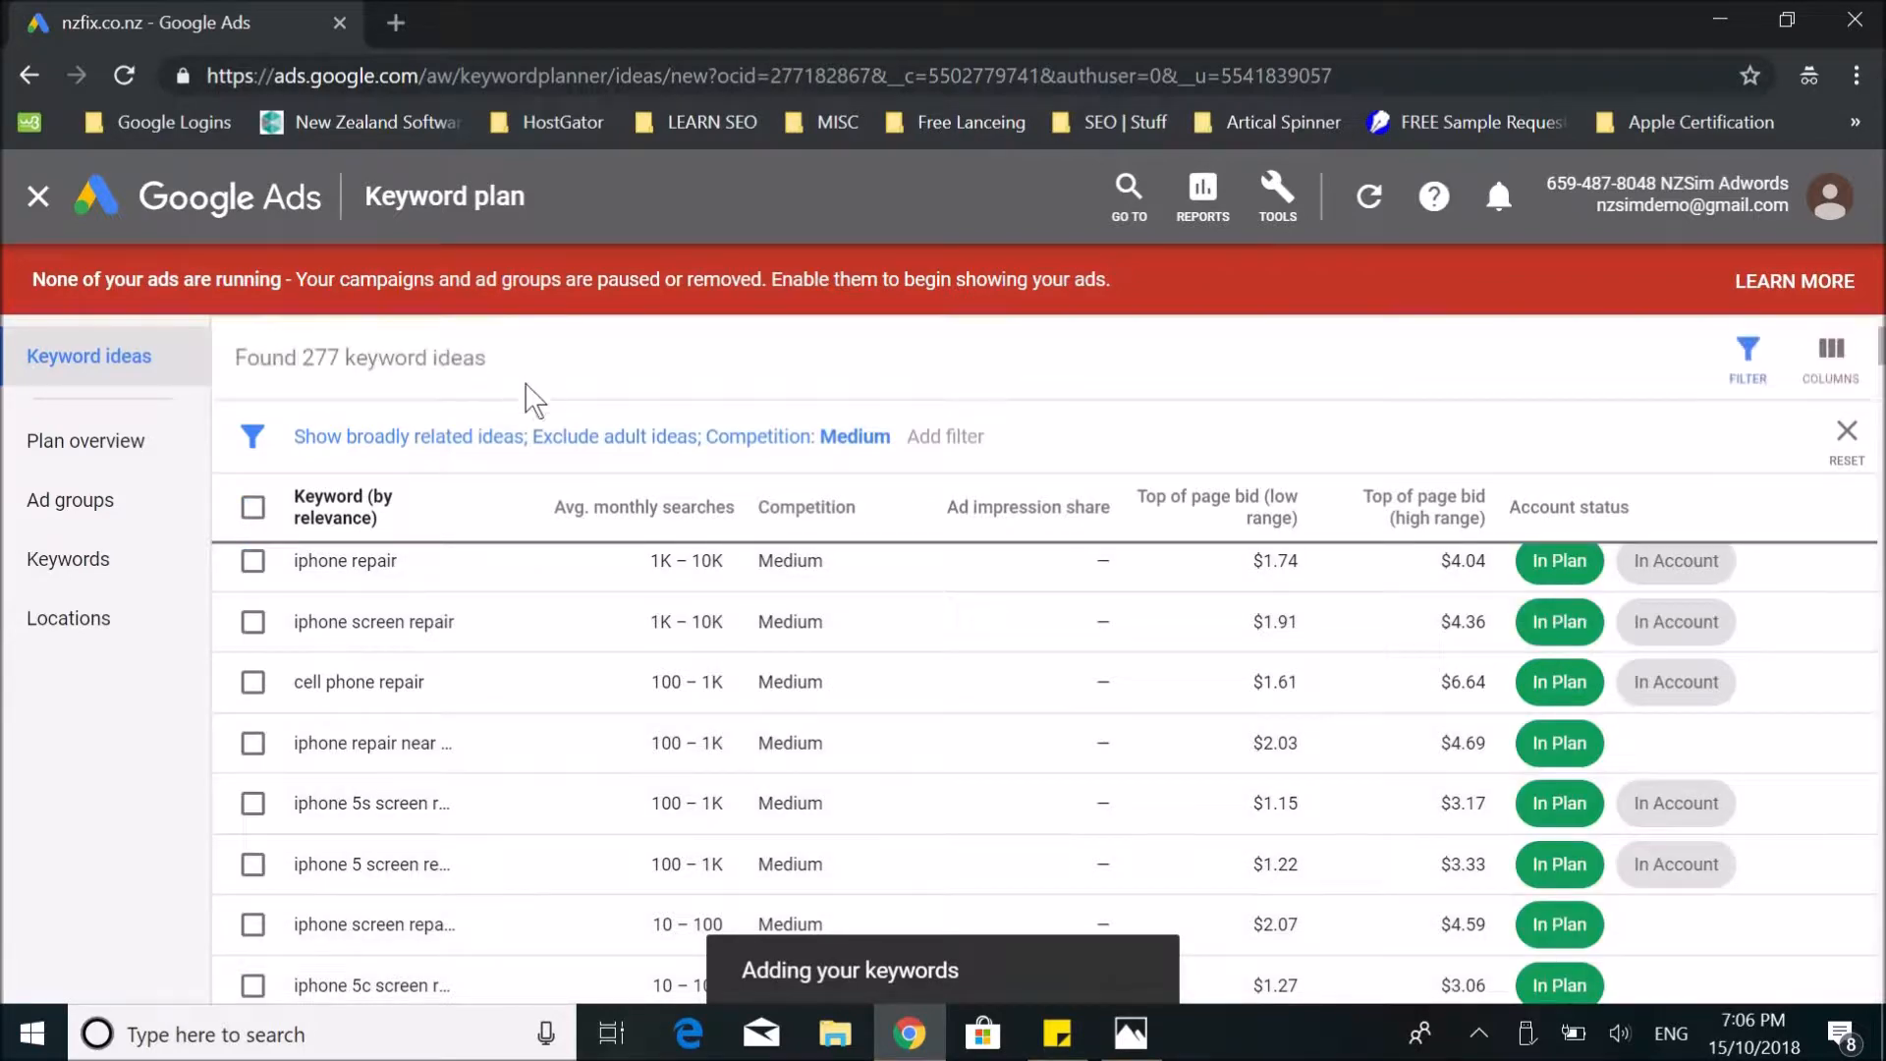
Look through the remaining keyword ideas for Samsung repair terms and select "samsung repair ce…".
{"action": "scroll", "coordinate": [577, 808], "scroll_direction": "down", "scroll_amount": 10}
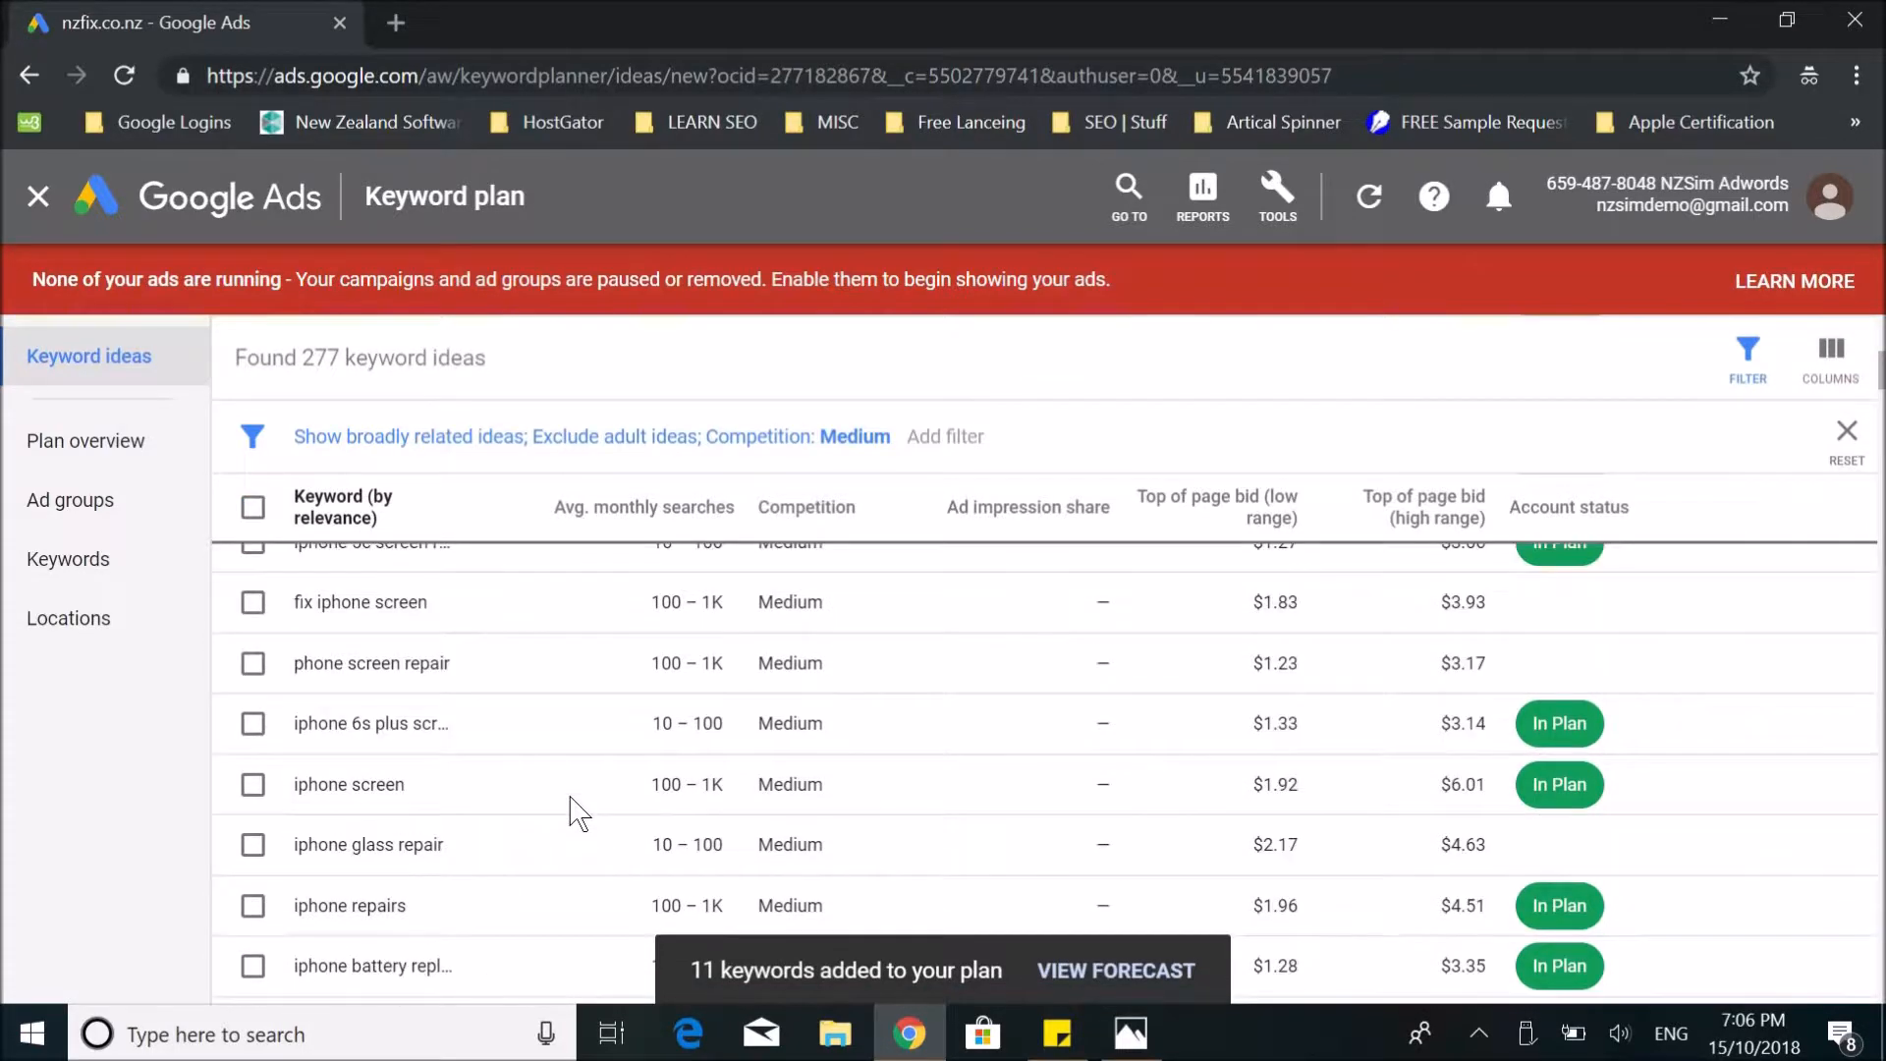
{"action": "scroll", "coordinate": [569, 801], "scroll_direction": "down", "scroll_amount": 2}
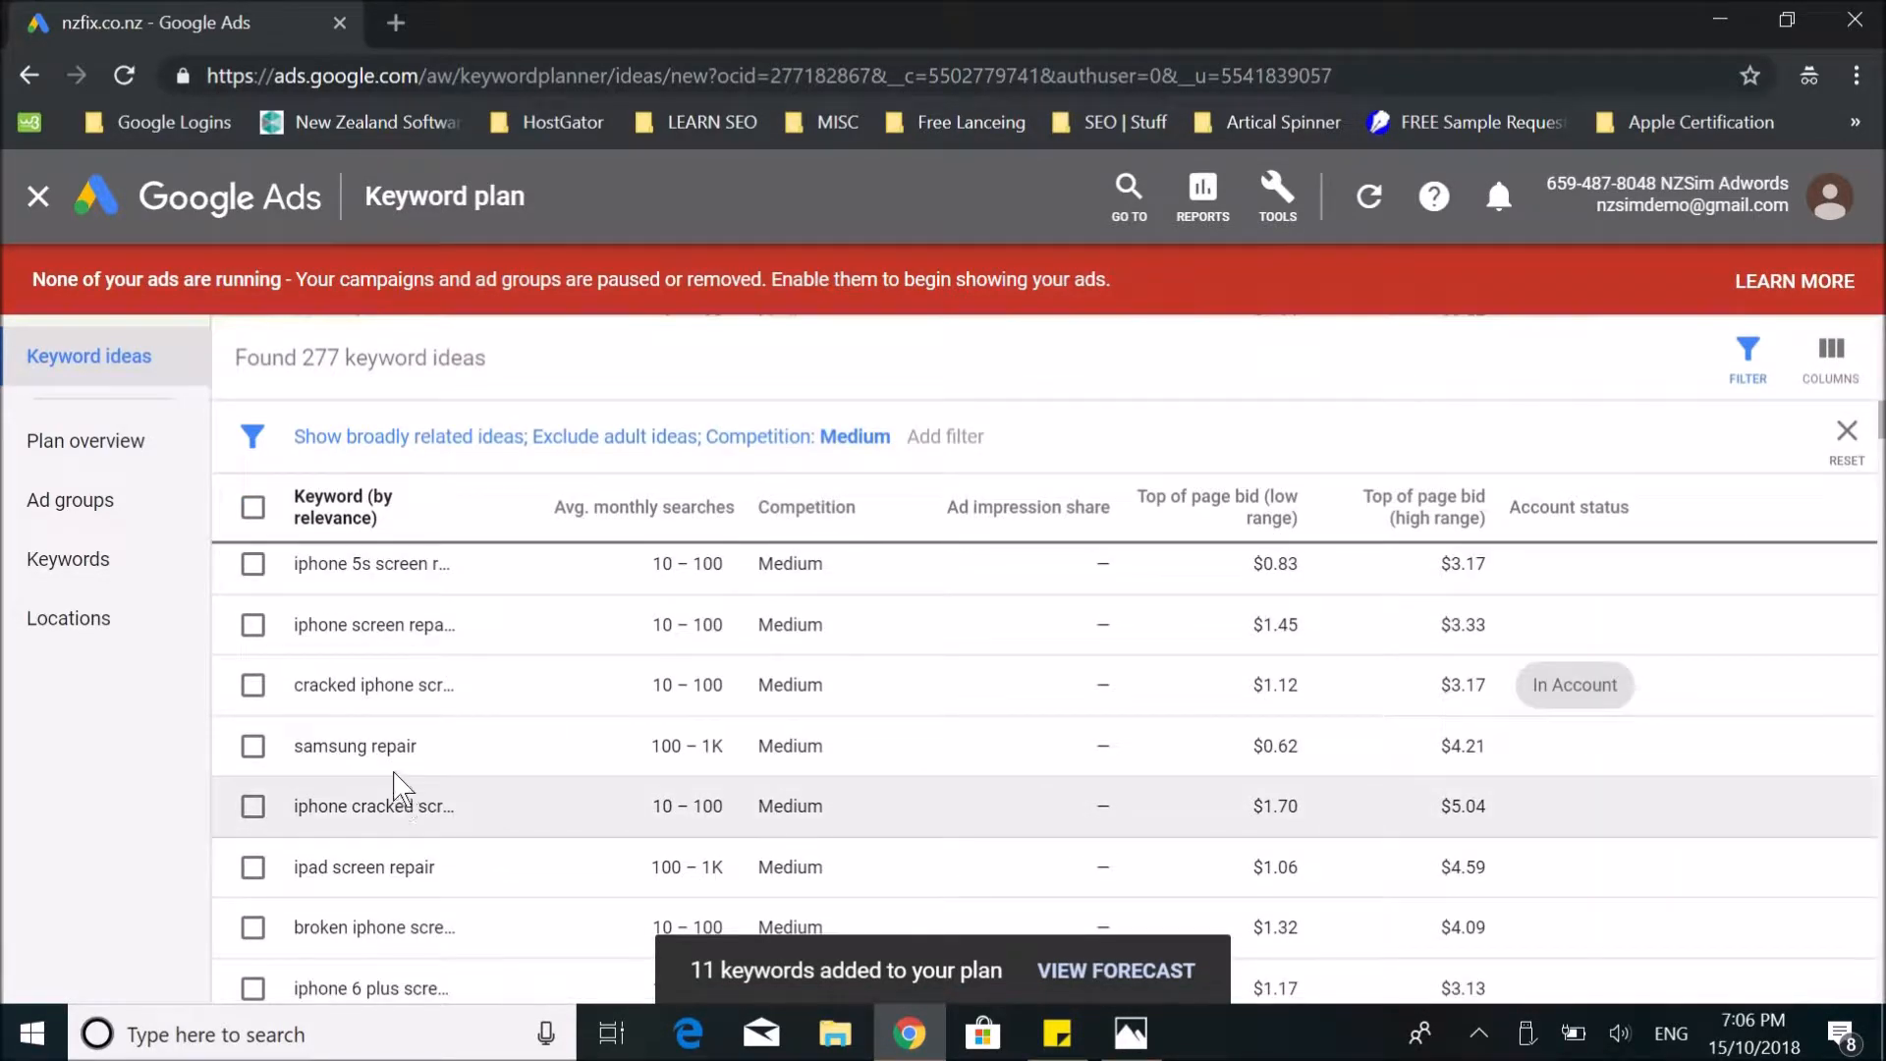
{"action": "scroll", "coordinate": [782, 475], "scroll_direction": "up", "scroll_amount": 12}
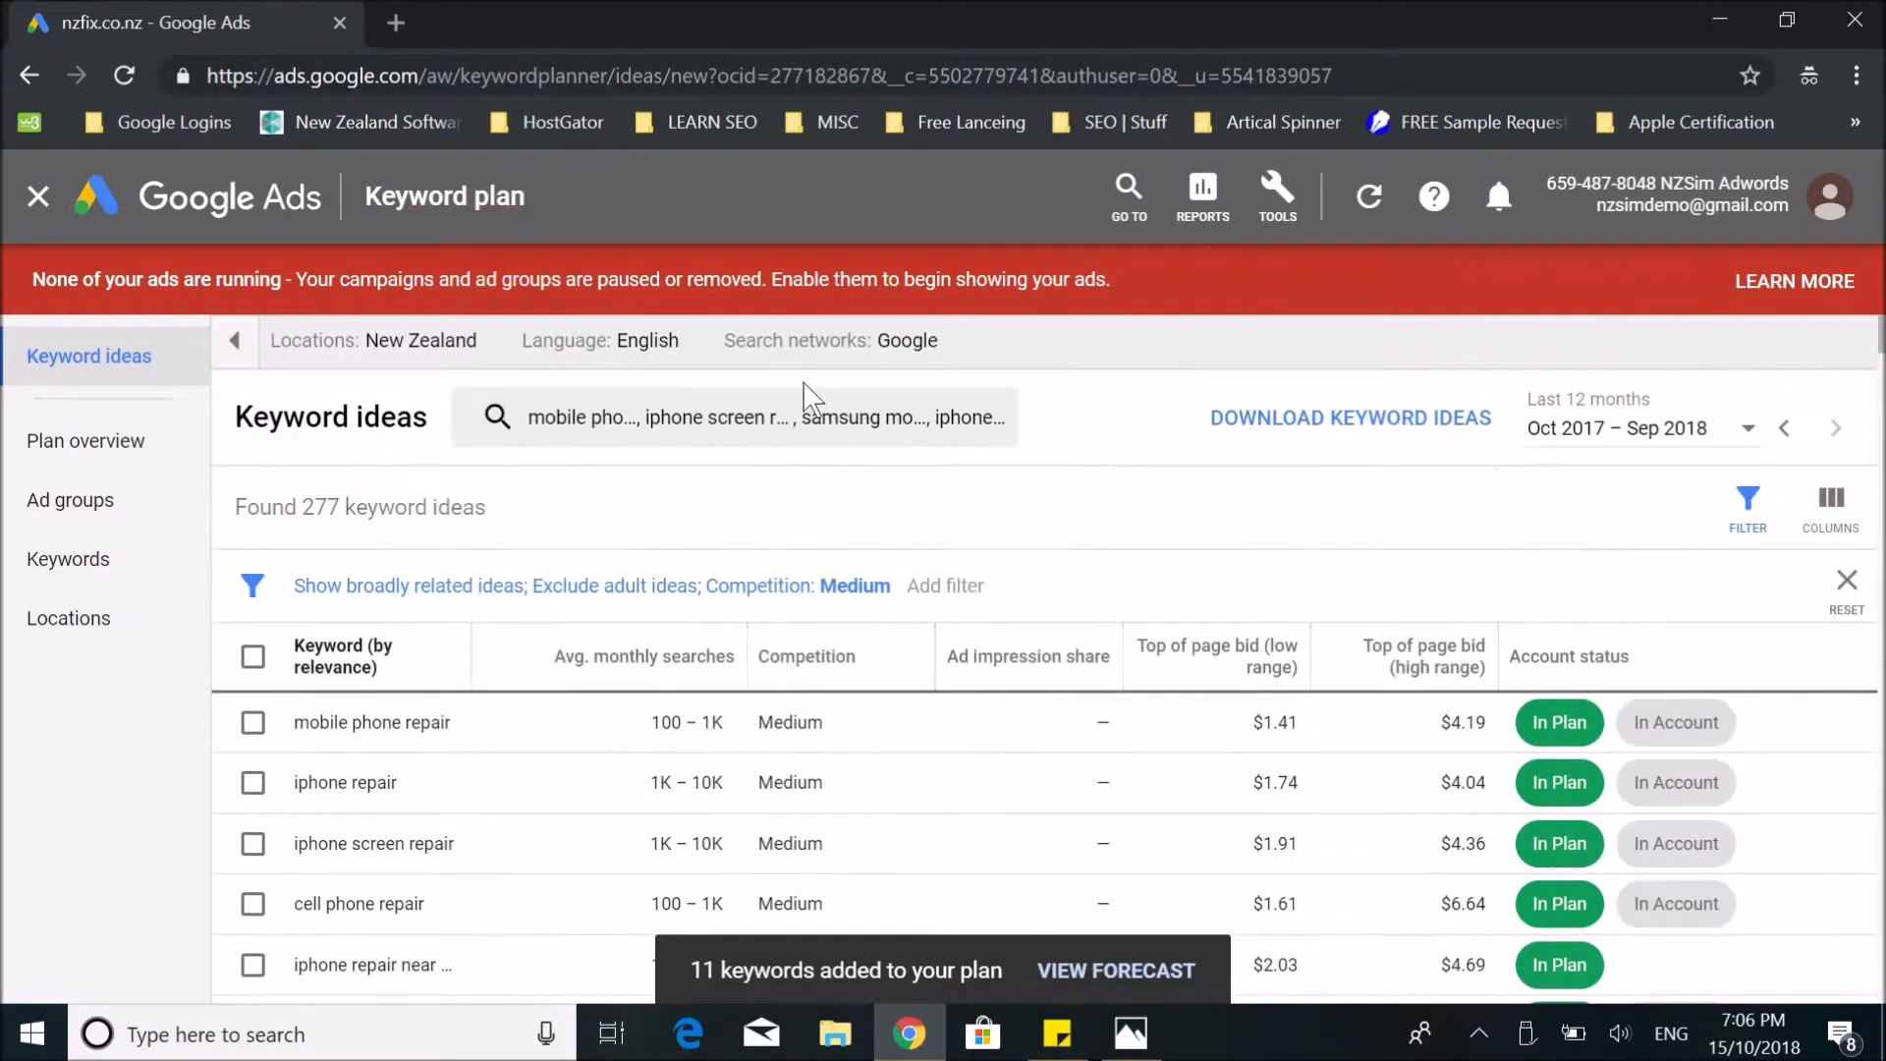
{"action": "scroll", "coordinate": [540, 707], "scroll_direction": "down", "scroll_amount": 10}
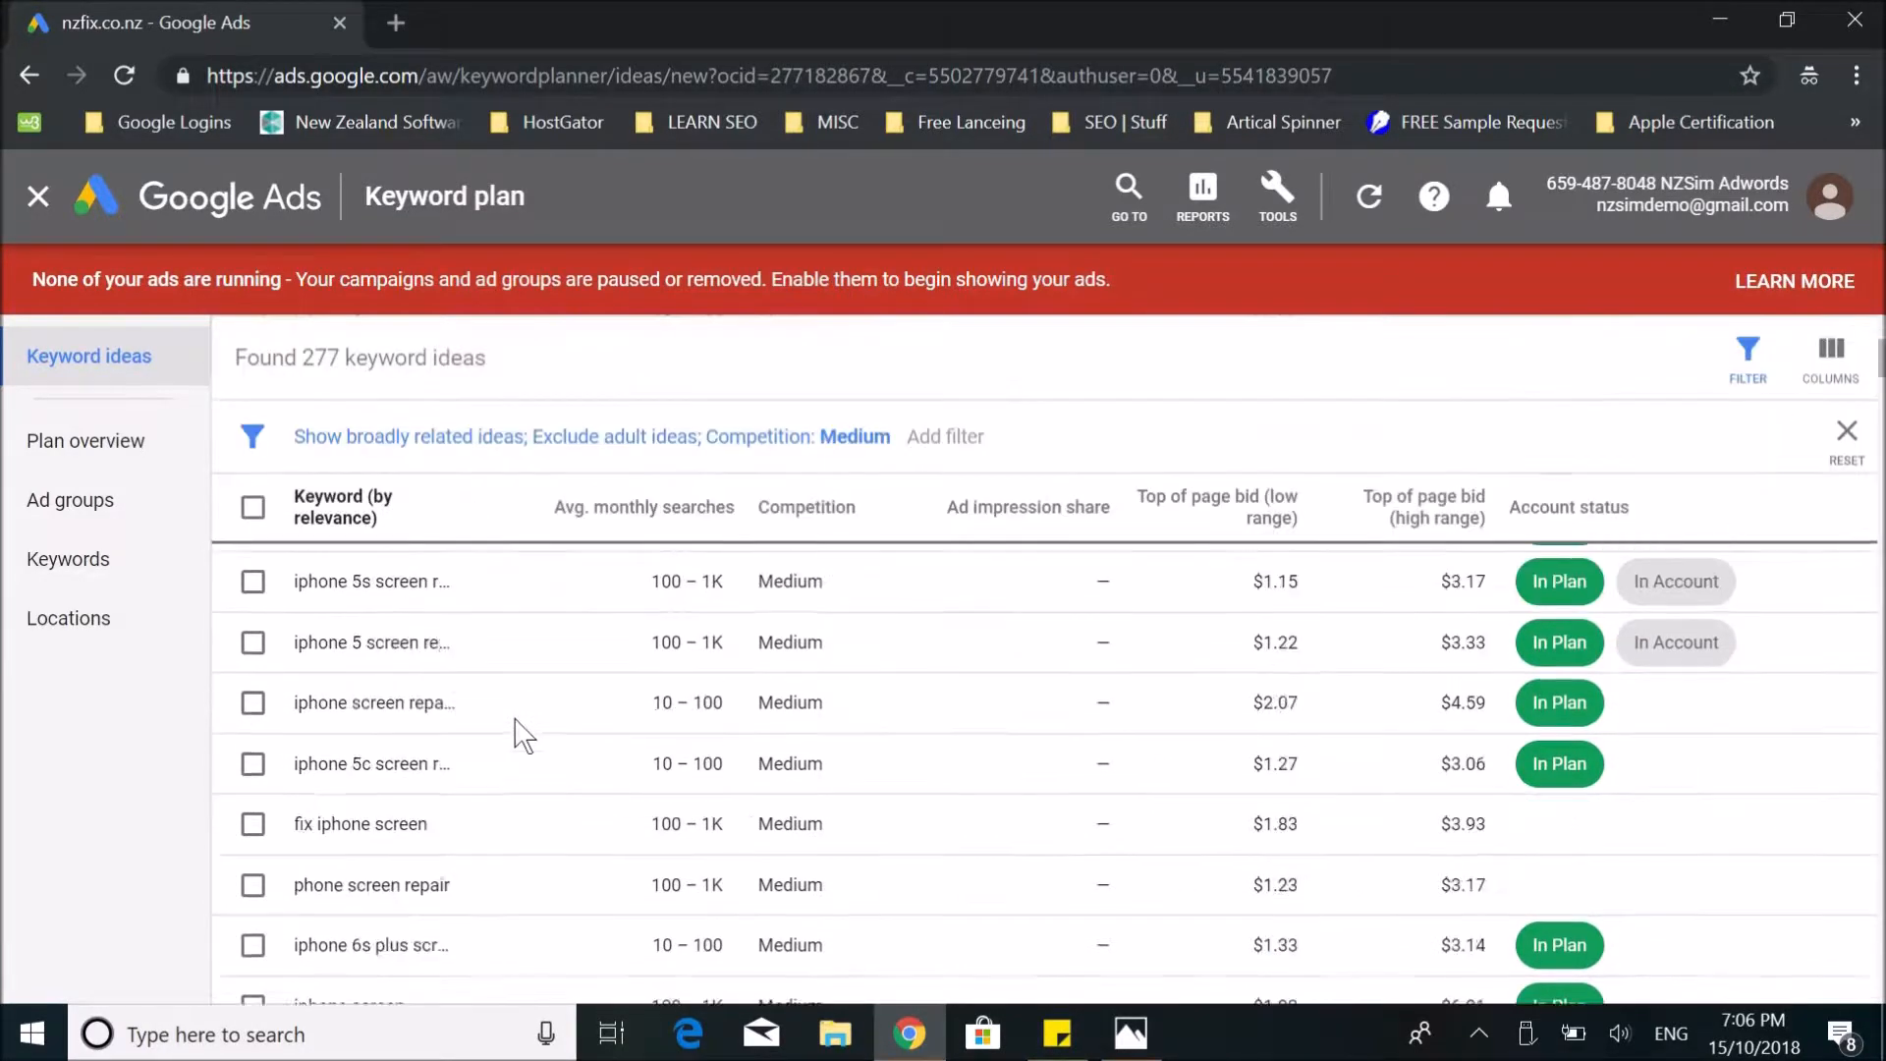
{"action": "scroll", "coordinate": [433, 800], "scroll_direction": "down", "scroll_amount": 5}
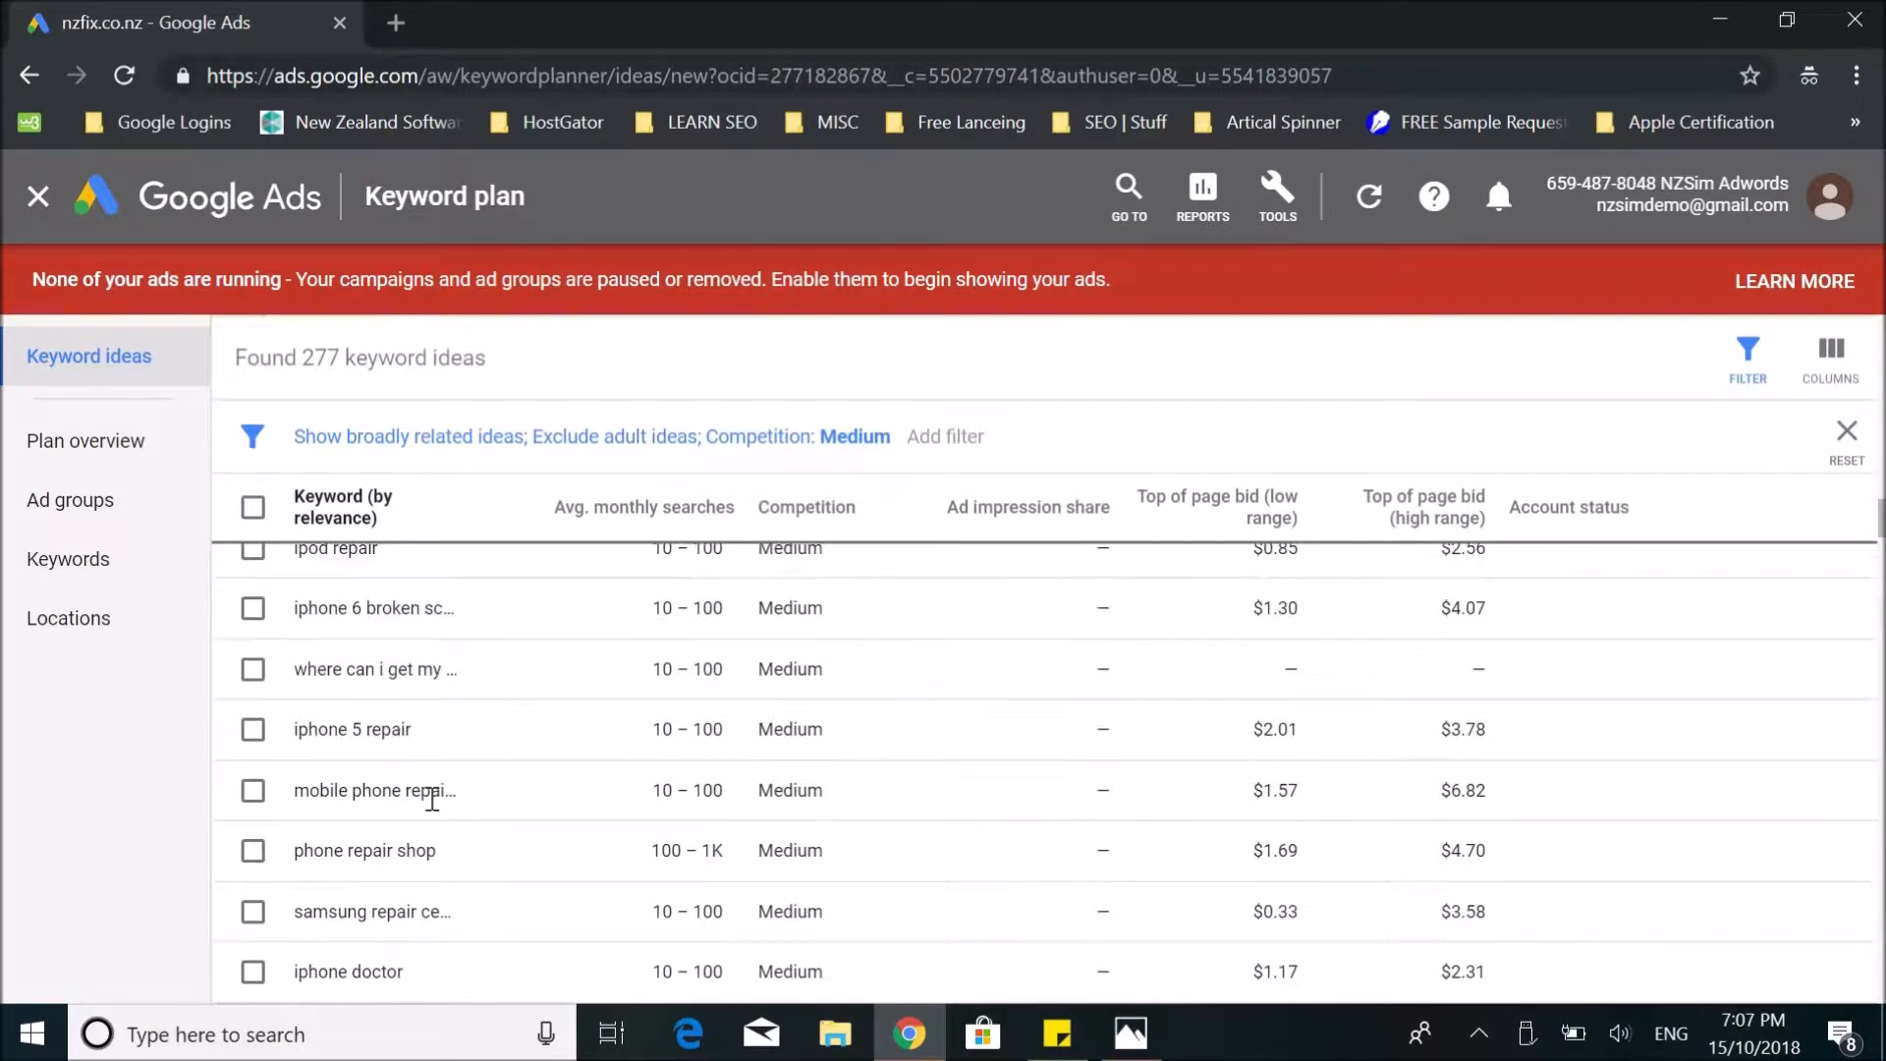
{"action": "left_click", "coordinate": [252, 921]}
{"action": "scroll", "coordinate": [294, 899], "scroll_direction": "down", "scroll_amount": 5}
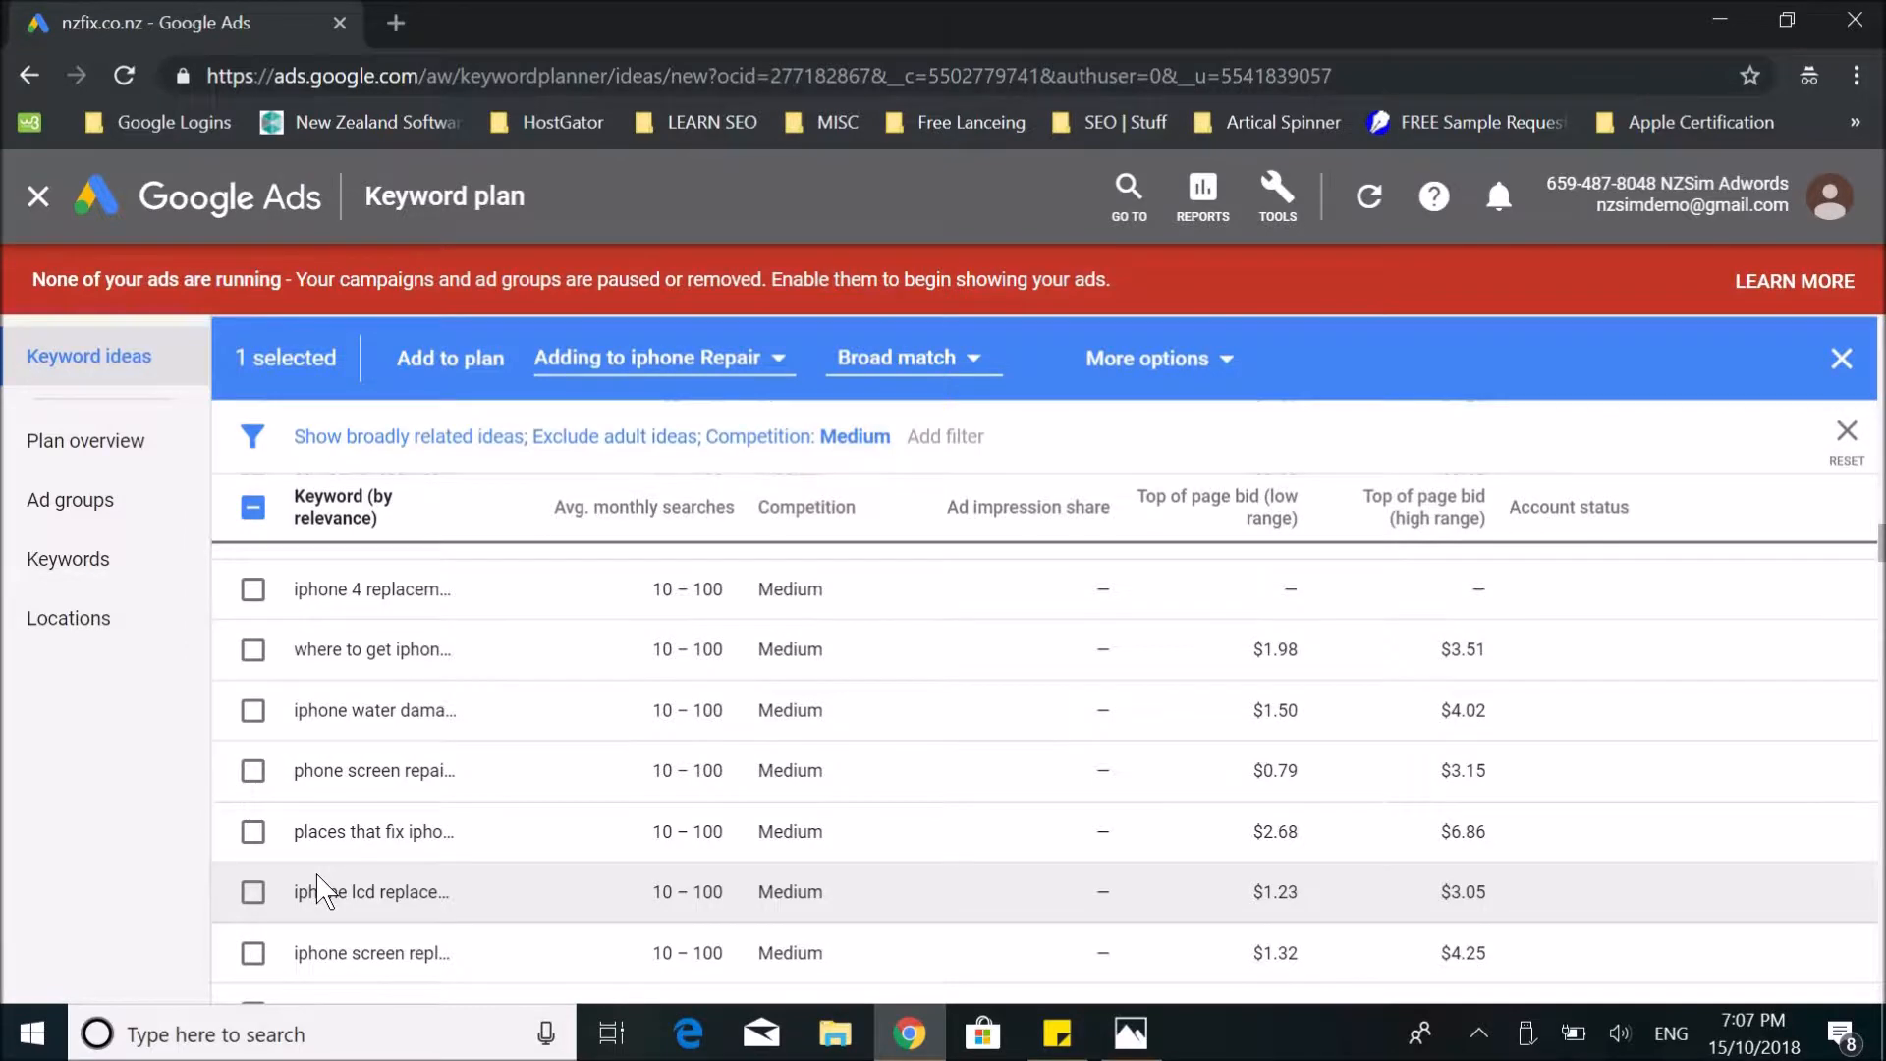
{"action": "scroll", "coordinate": [319, 889], "scroll_direction": "down", "scroll_amount": 10}
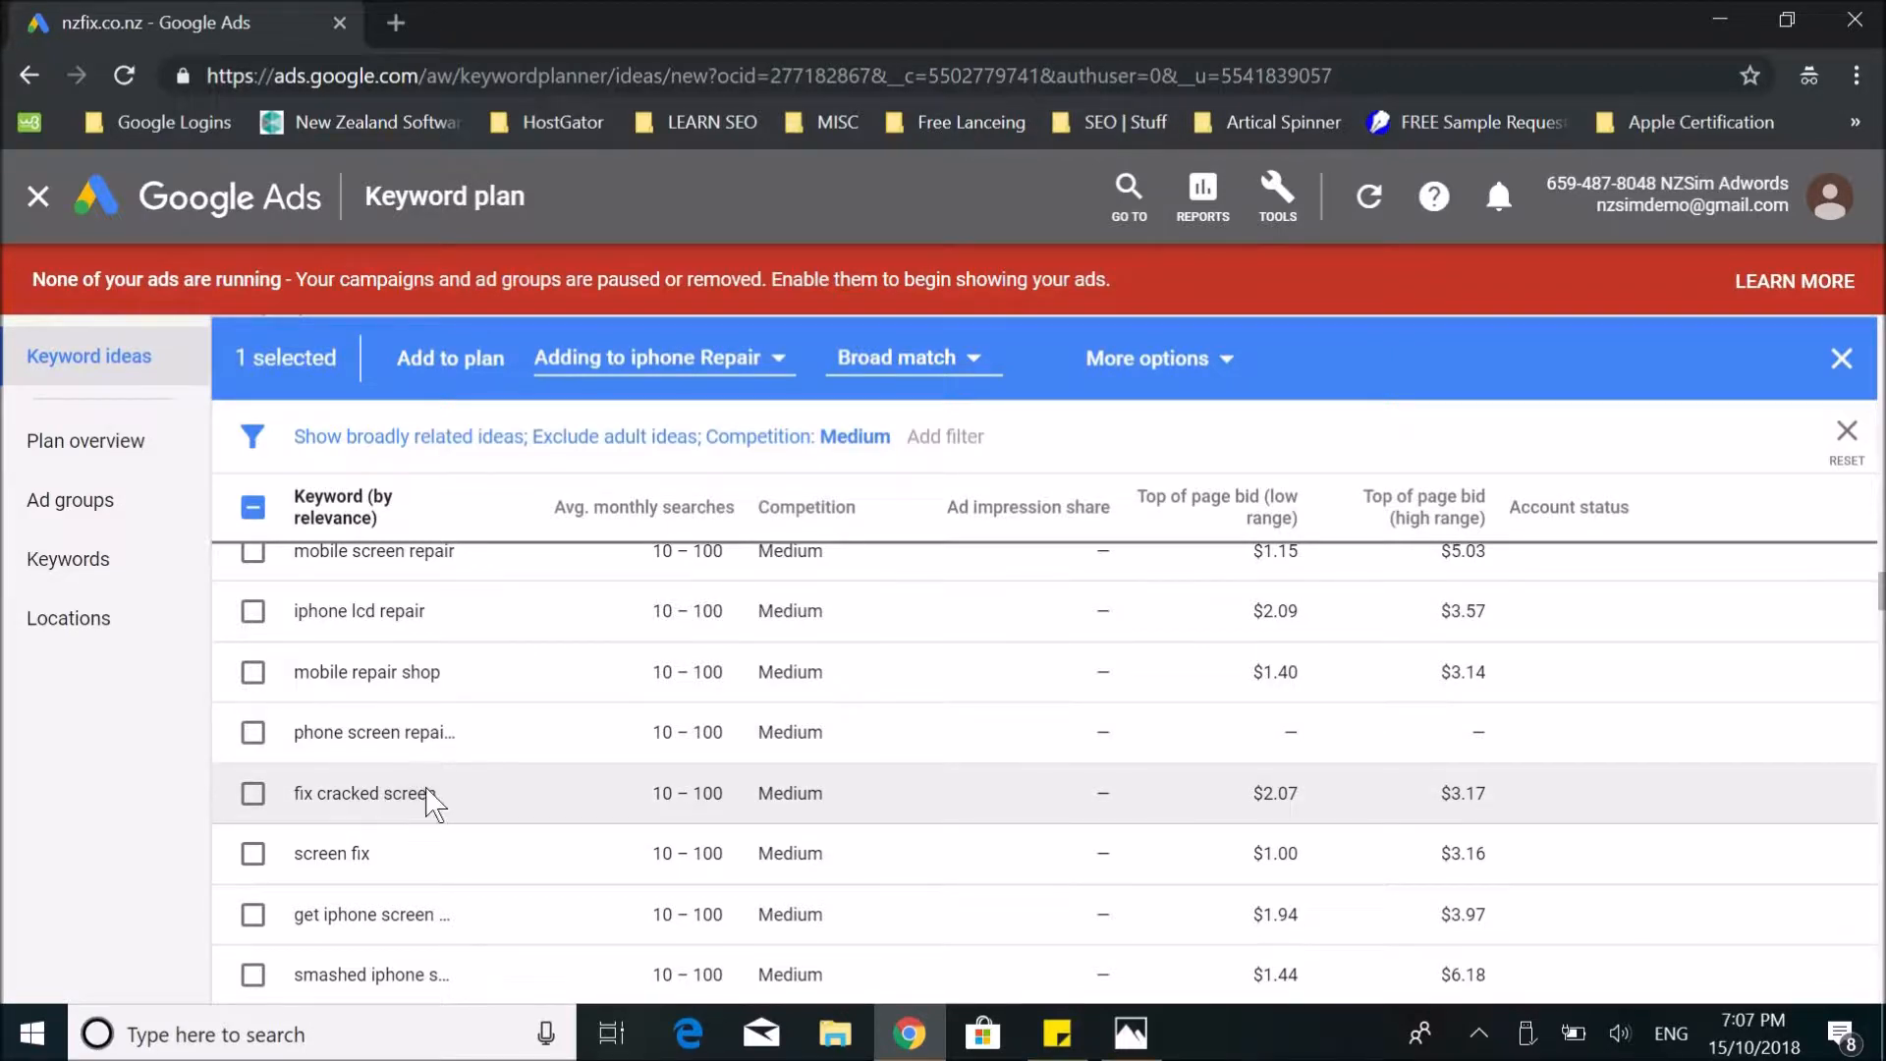
{"action": "scroll", "coordinate": [432, 796], "scroll_direction": "up", "scroll_amount": 10}
Narrow the keyword search to "samsung mobile repair" by removing the other search terms, and check the Competition filter.
{"action": "left_click", "coordinate": [769, 423]}
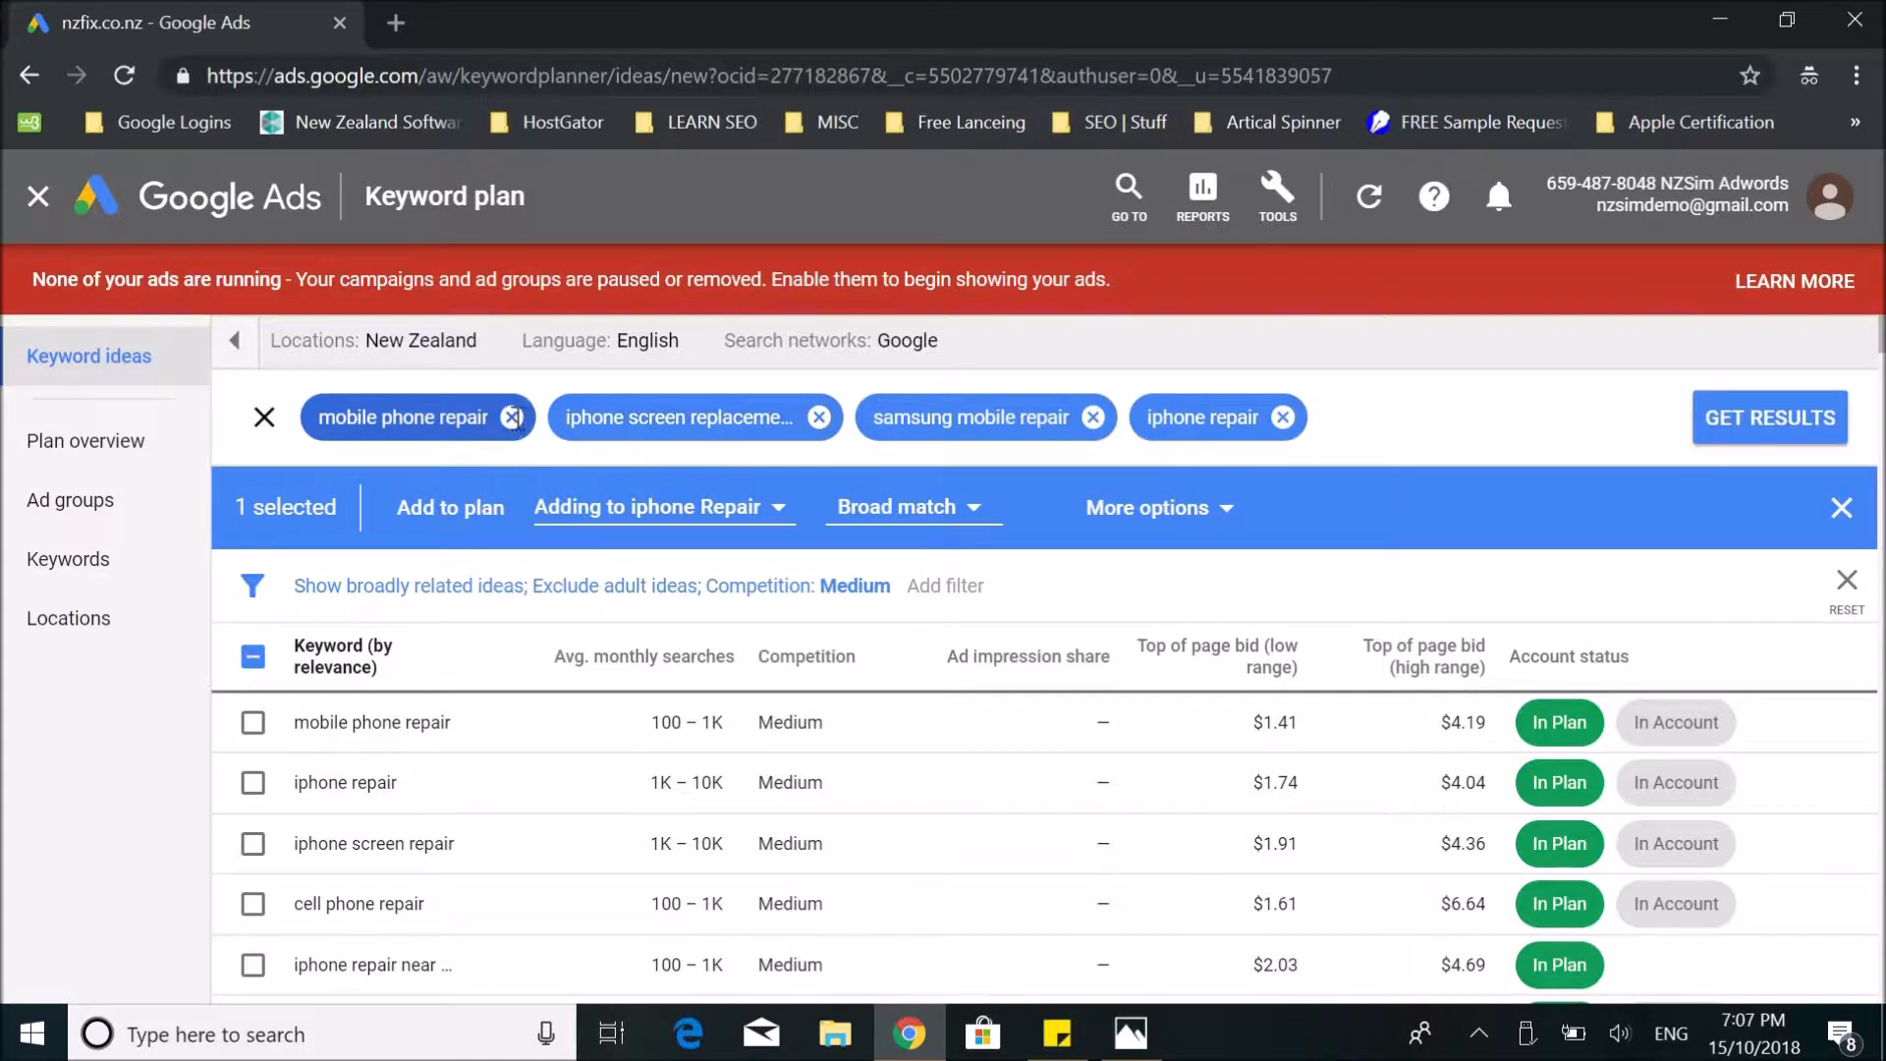
{"action": "left_click", "coordinate": [512, 417]}
{"action": "left_click", "coordinate": [568, 417]}
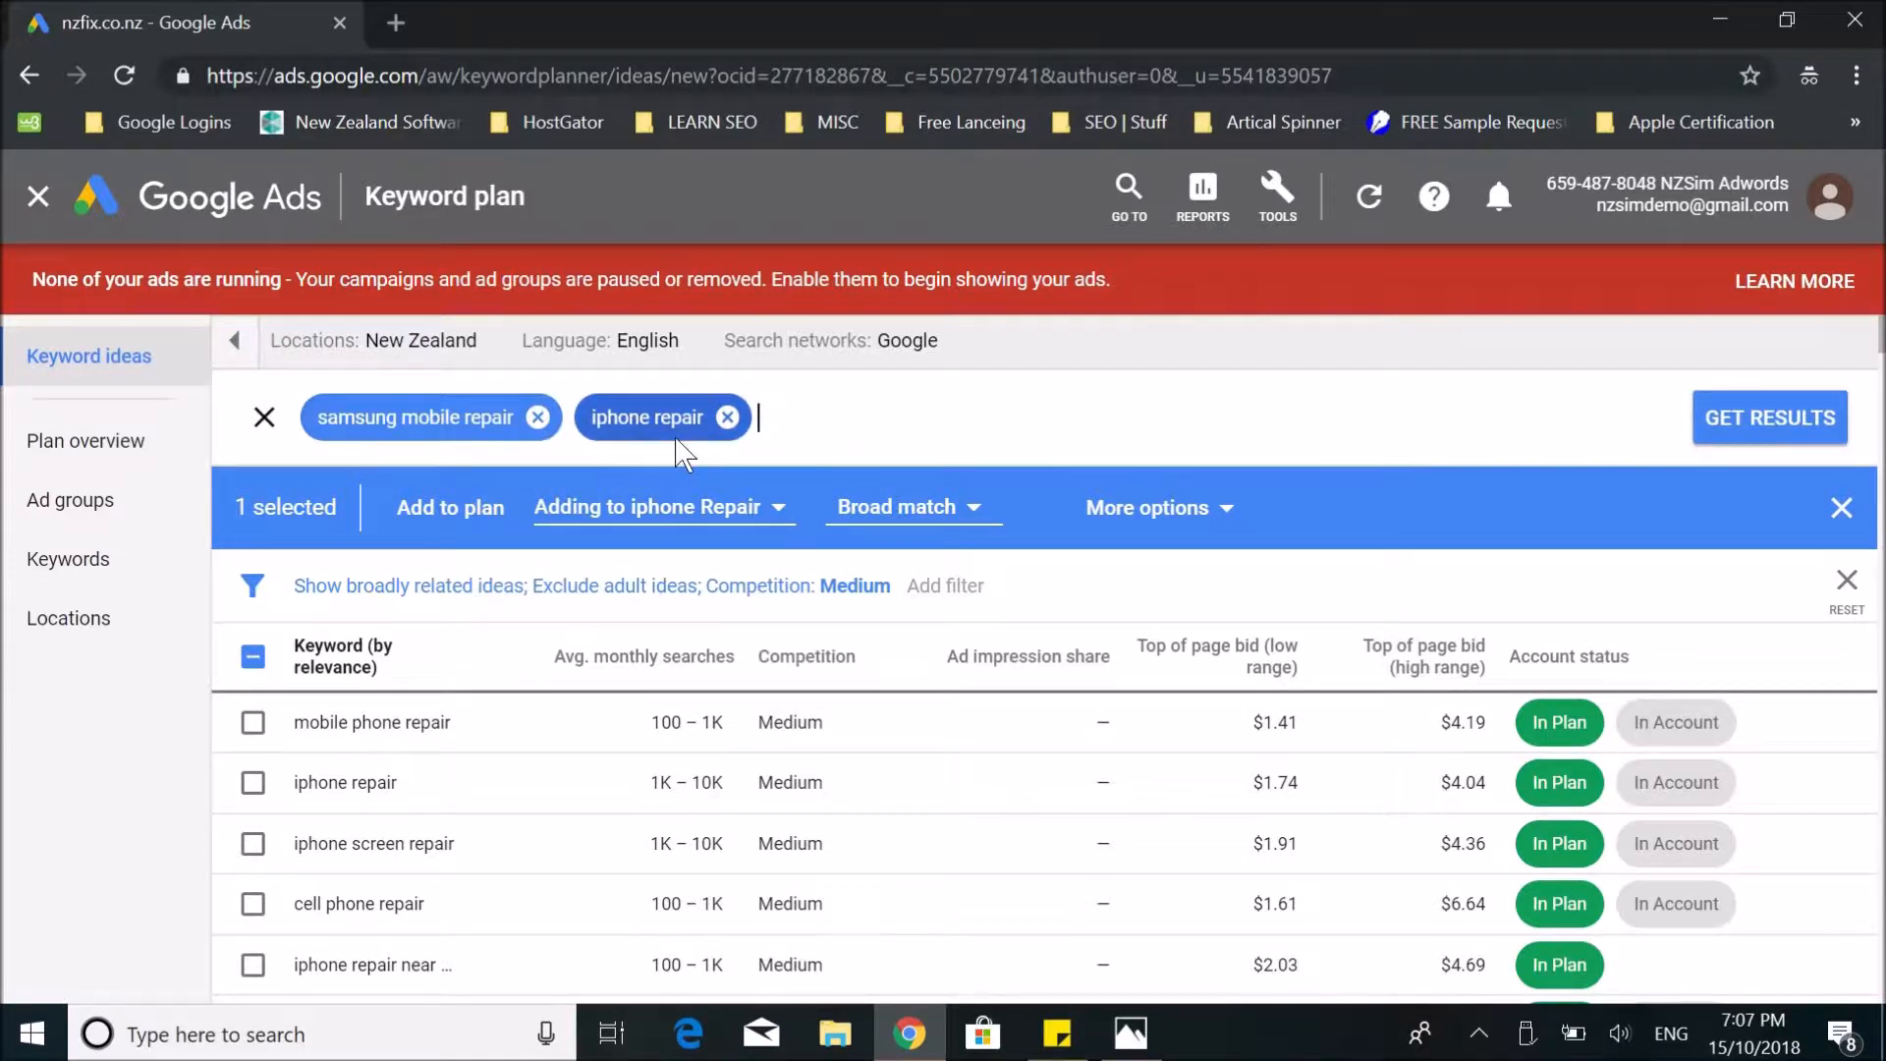
{"action": "left_click", "coordinate": [727, 417]}
{"action": "left_click", "coordinate": [1755, 444]}
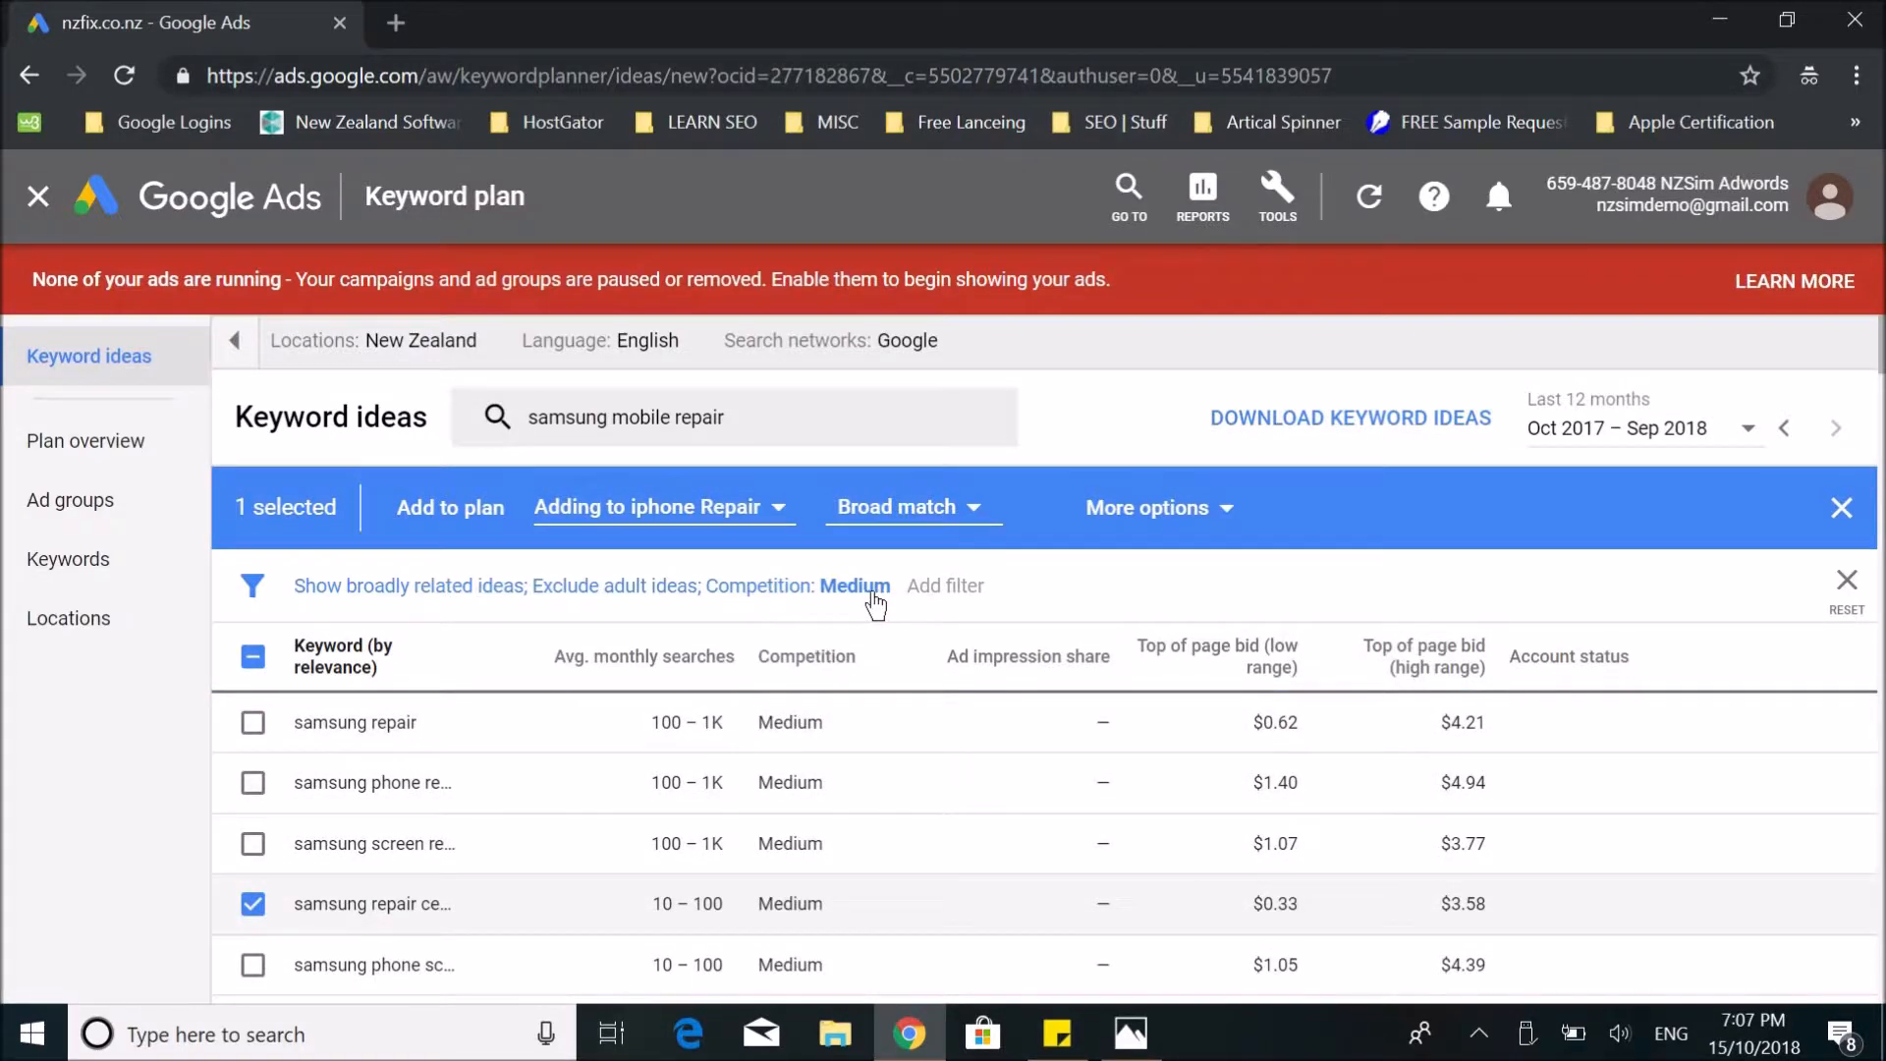
{"action": "left_click", "coordinate": [889, 594]}
{"action": "left_click", "coordinate": [1033, 938]}
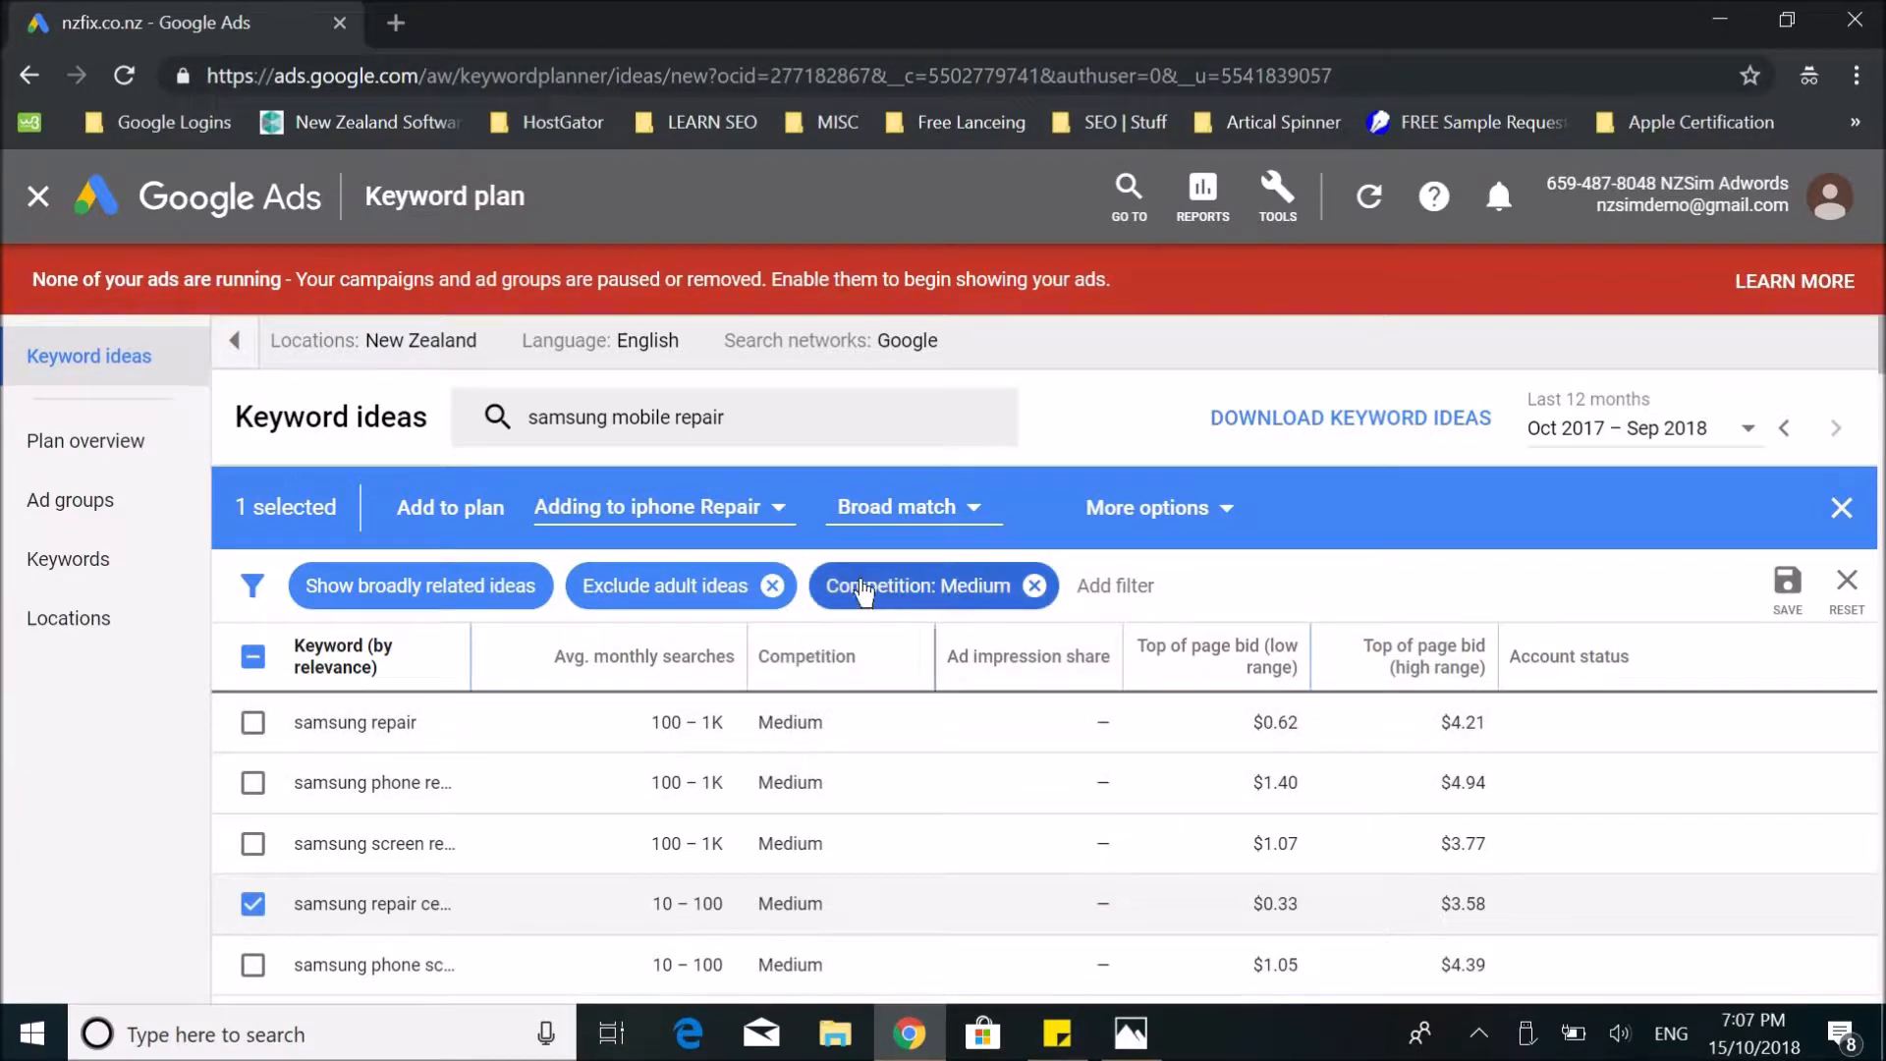
Select "samsung repair", "samsung screen re…", "samsung phone sc…" and the first two "samsung phone re…" ideas, leaving "samsung repair ce…" deselected.
{"action": "left_click", "coordinate": [252, 722]}
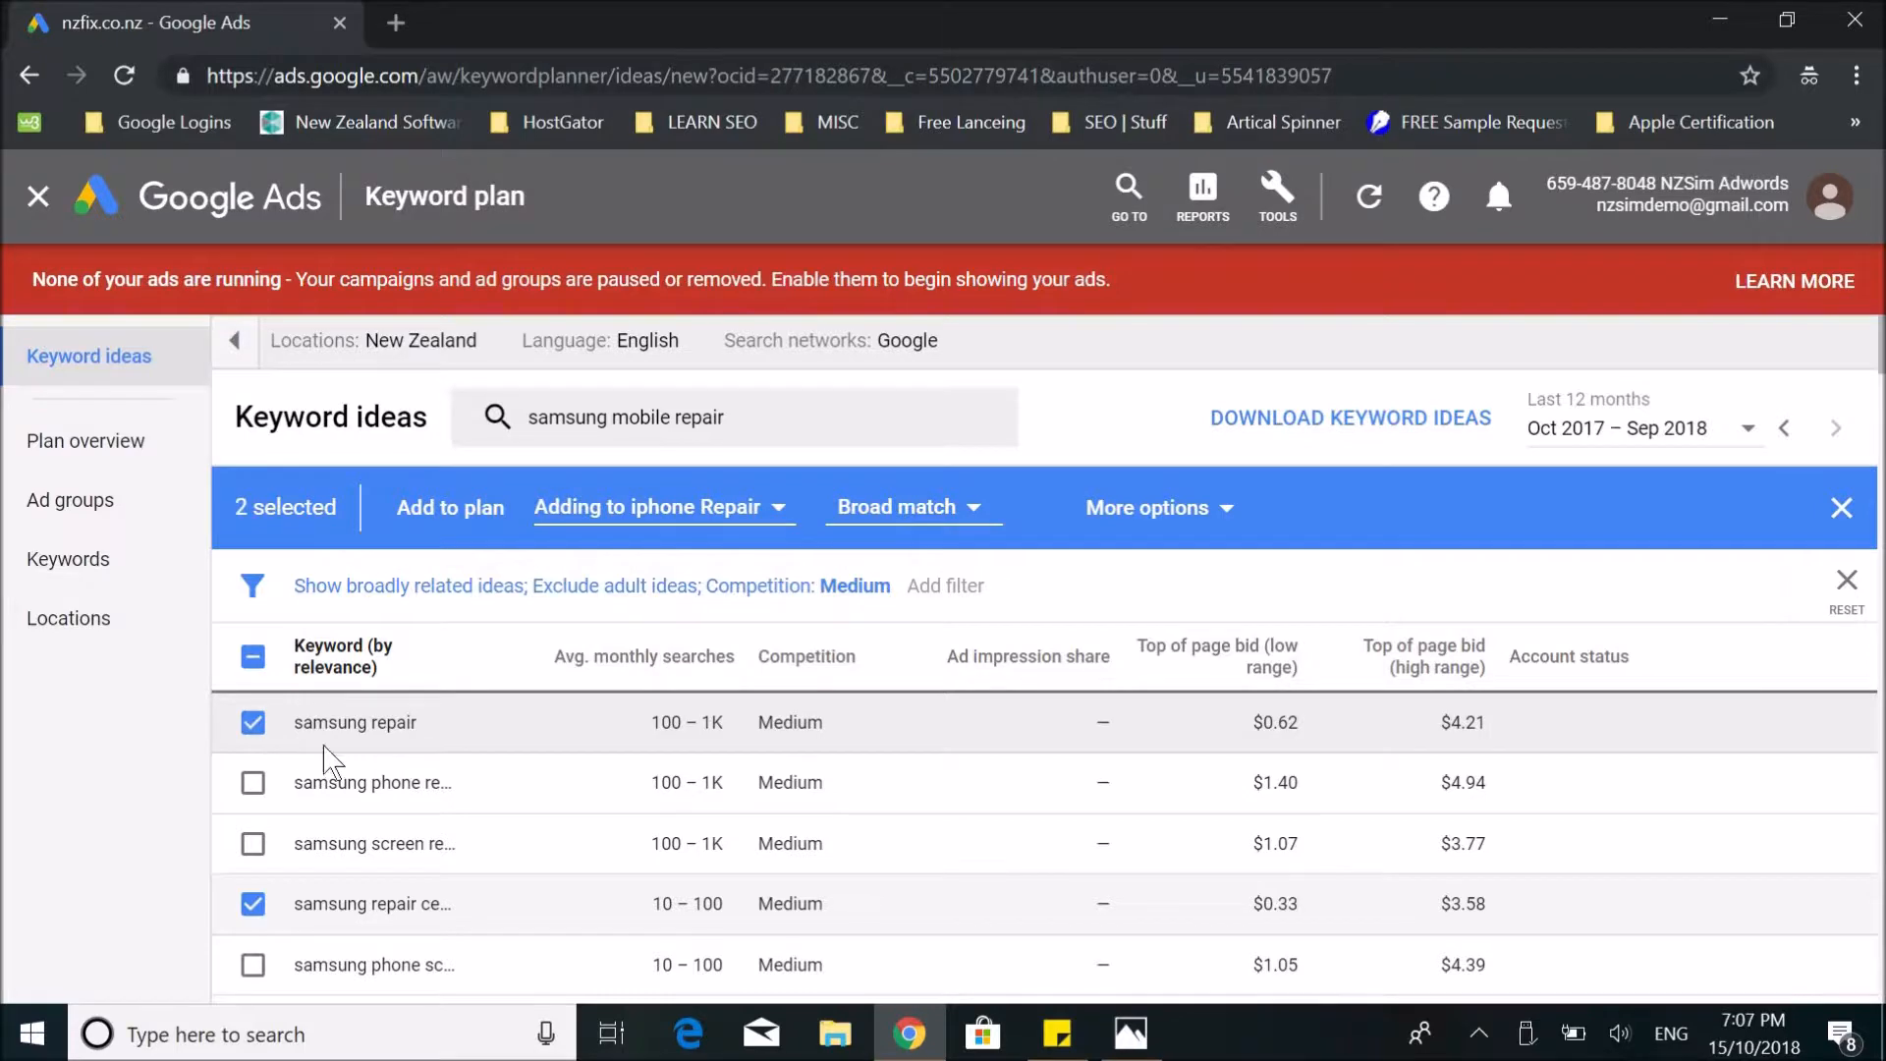
{"action": "left_click", "coordinate": [252, 782]}
{"action": "left_click", "coordinate": [252, 843]}
{"action": "scroll", "coordinate": [260, 825], "scroll_direction": "down", "scroll_amount": 2}
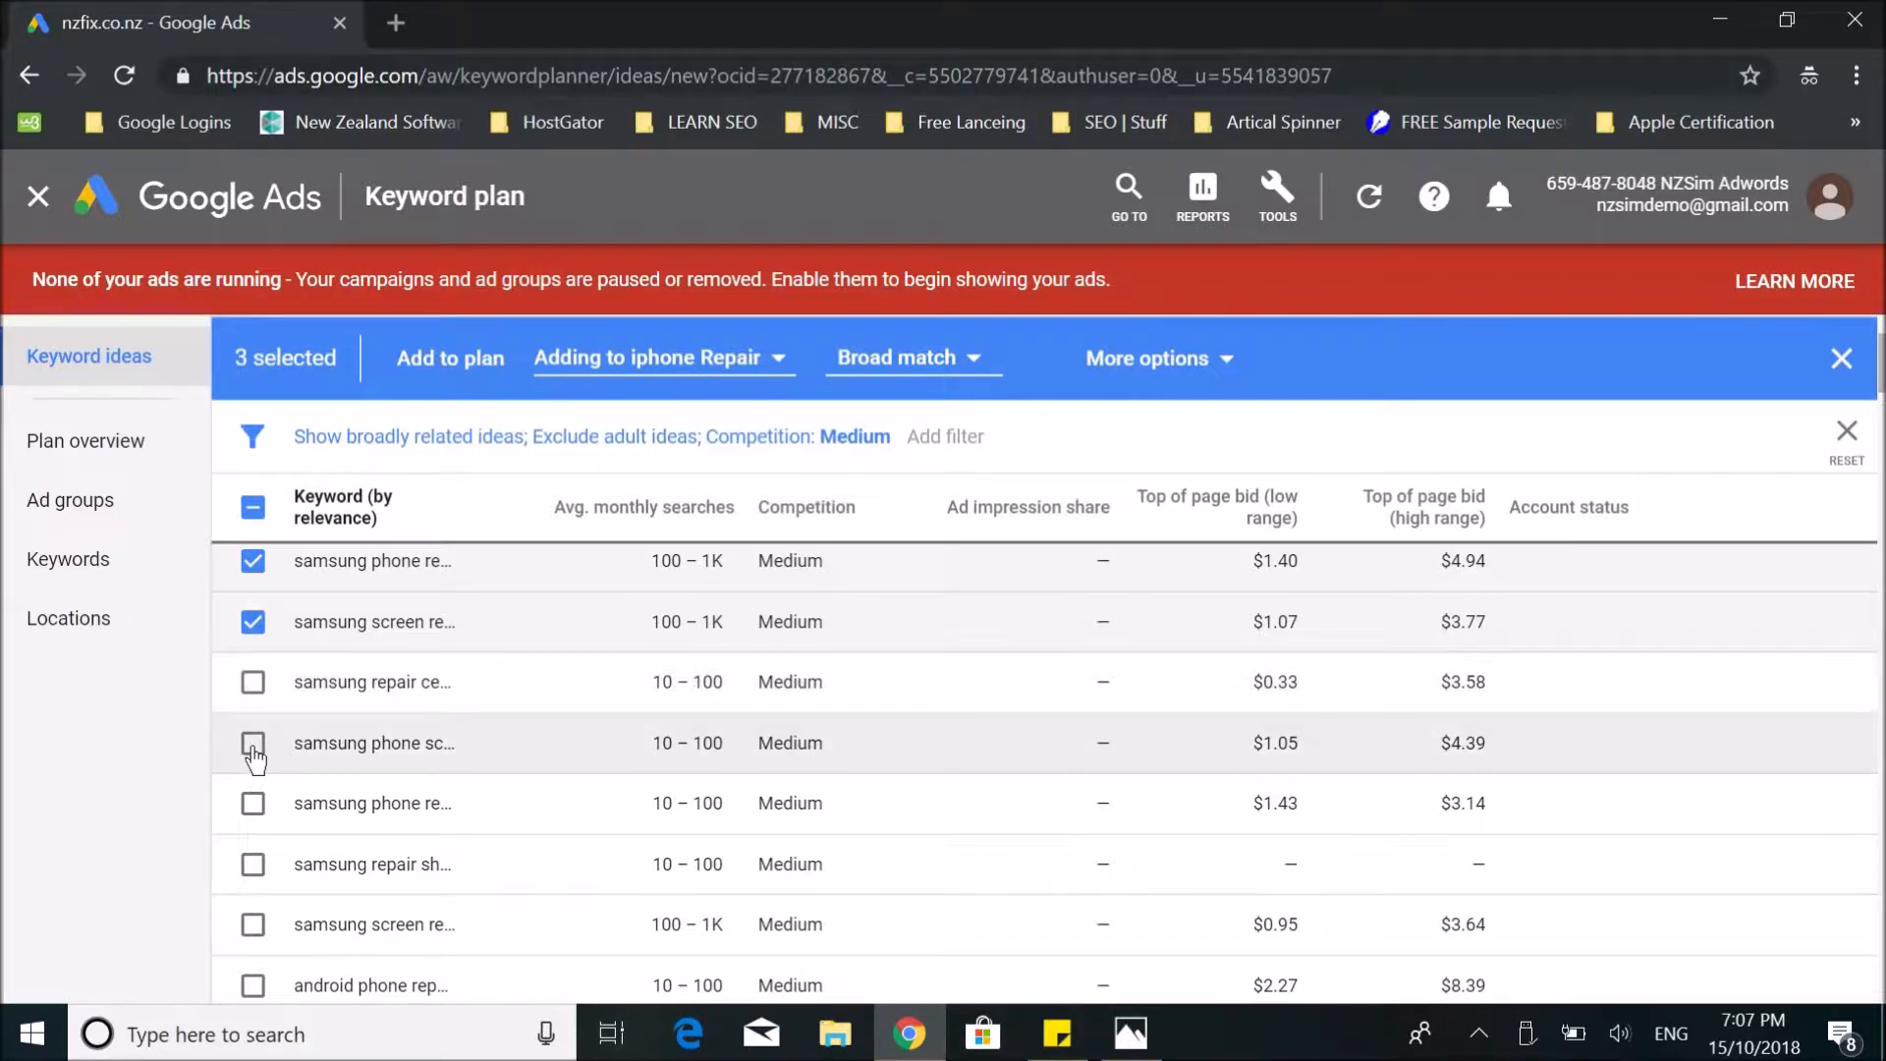
{"action": "left_click", "coordinate": [253, 744]}
{"action": "left_click", "coordinate": [252, 803]}
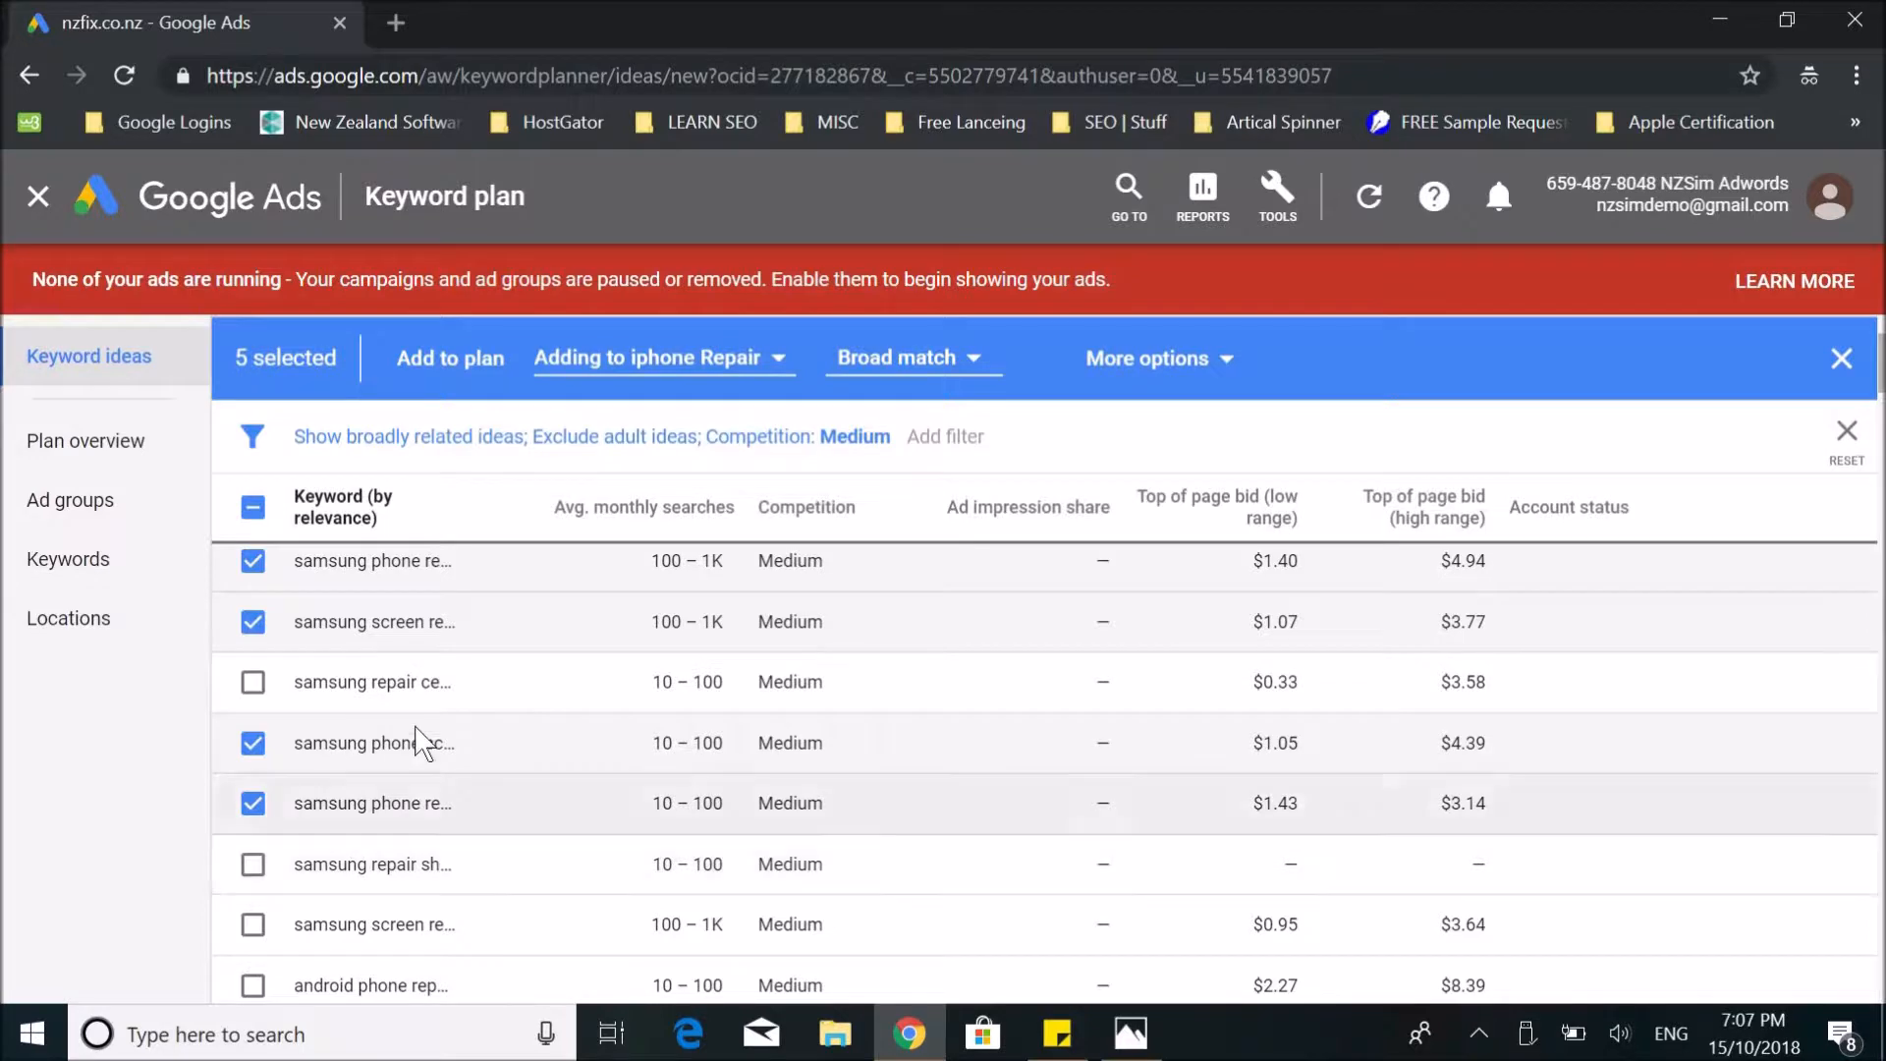
Add the keyword ideas "cheap phone repair" and "samsung s7 repair" to the selection.
{"action": "scroll", "coordinate": [420, 737], "scroll_direction": "down", "scroll_amount": 2}
{"action": "scroll", "coordinate": [420, 746], "scroll_direction": "up", "scroll_amount": 2}
{"action": "scroll", "coordinate": [420, 742], "scroll_direction": "down", "scroll_amount": 2}
{"action": "left_click", "coordinate": [254, 826]}
{"action": "left_click", "coordinate": [253, 946]}
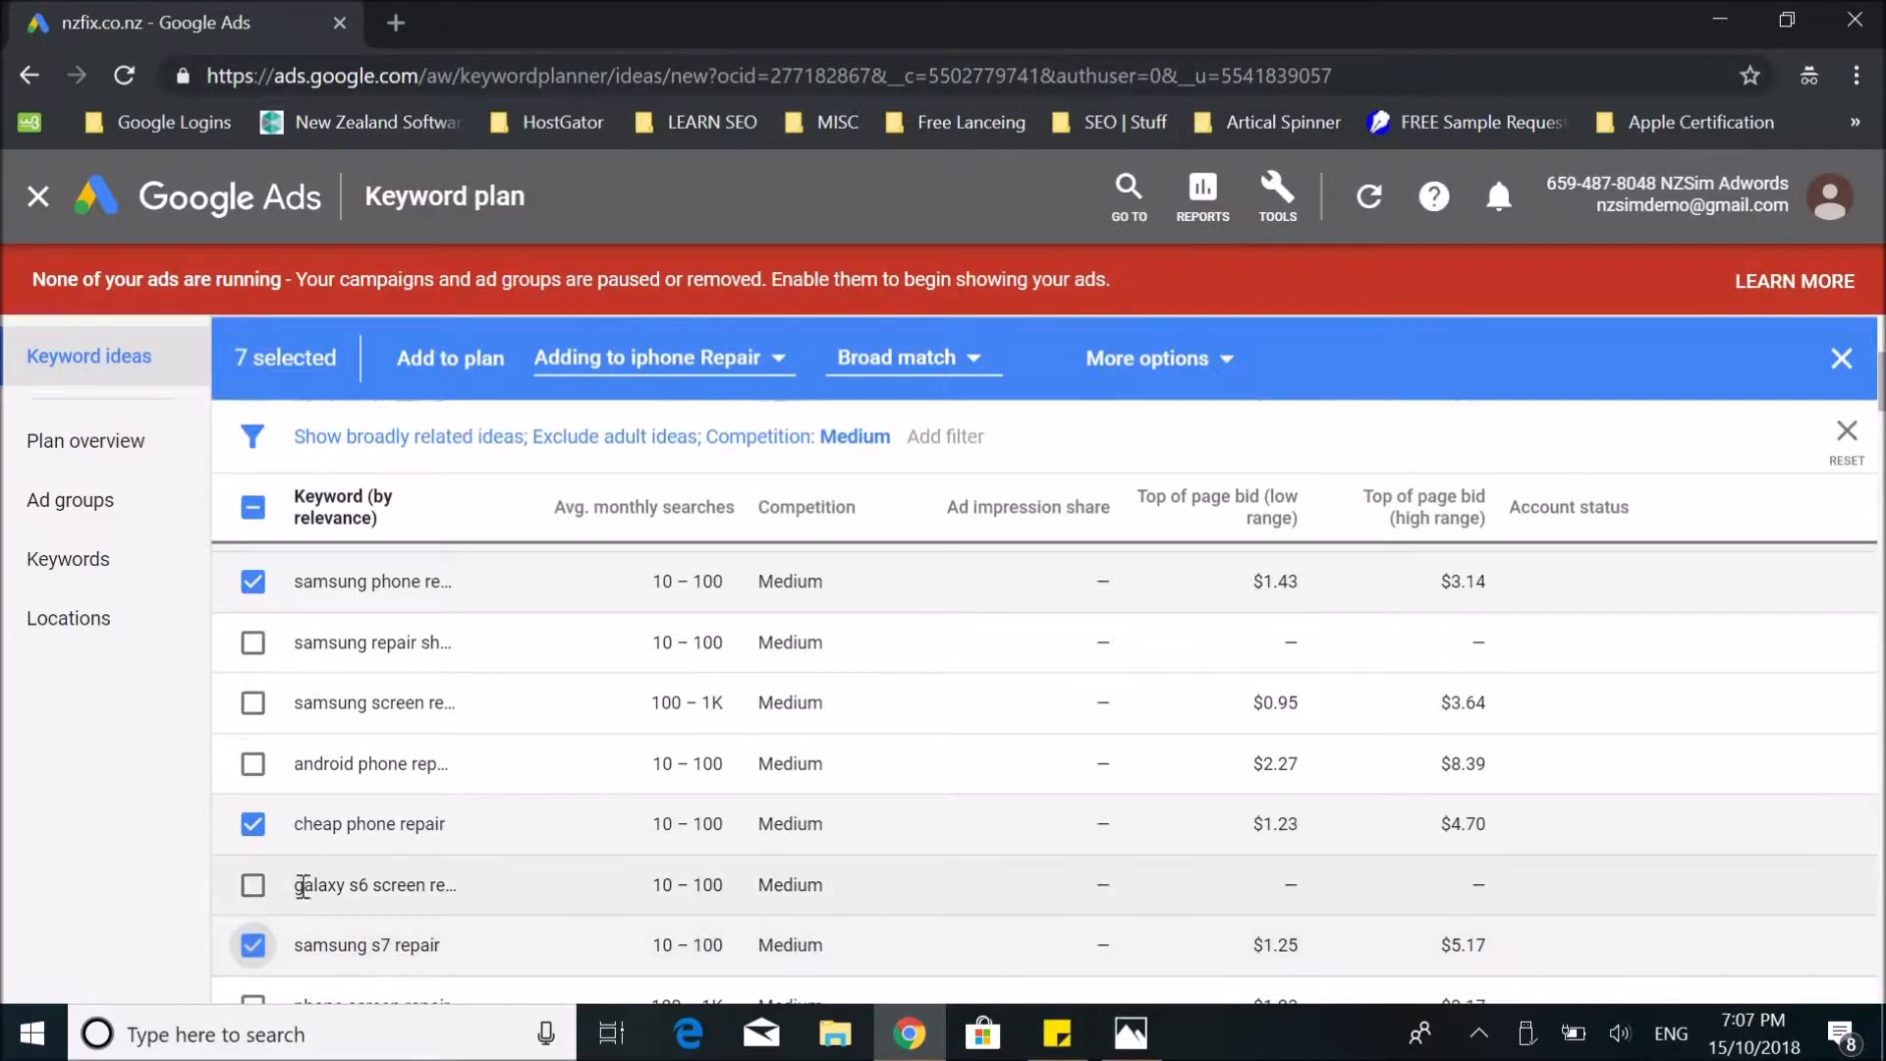
Create a new ad group named "Samsung Phone repair" and add the selected keywords to the plan in it.
{"action": "scroll", "coordinate": [467, 776], "scroll_direction": "up", "scroll_amount": 3}
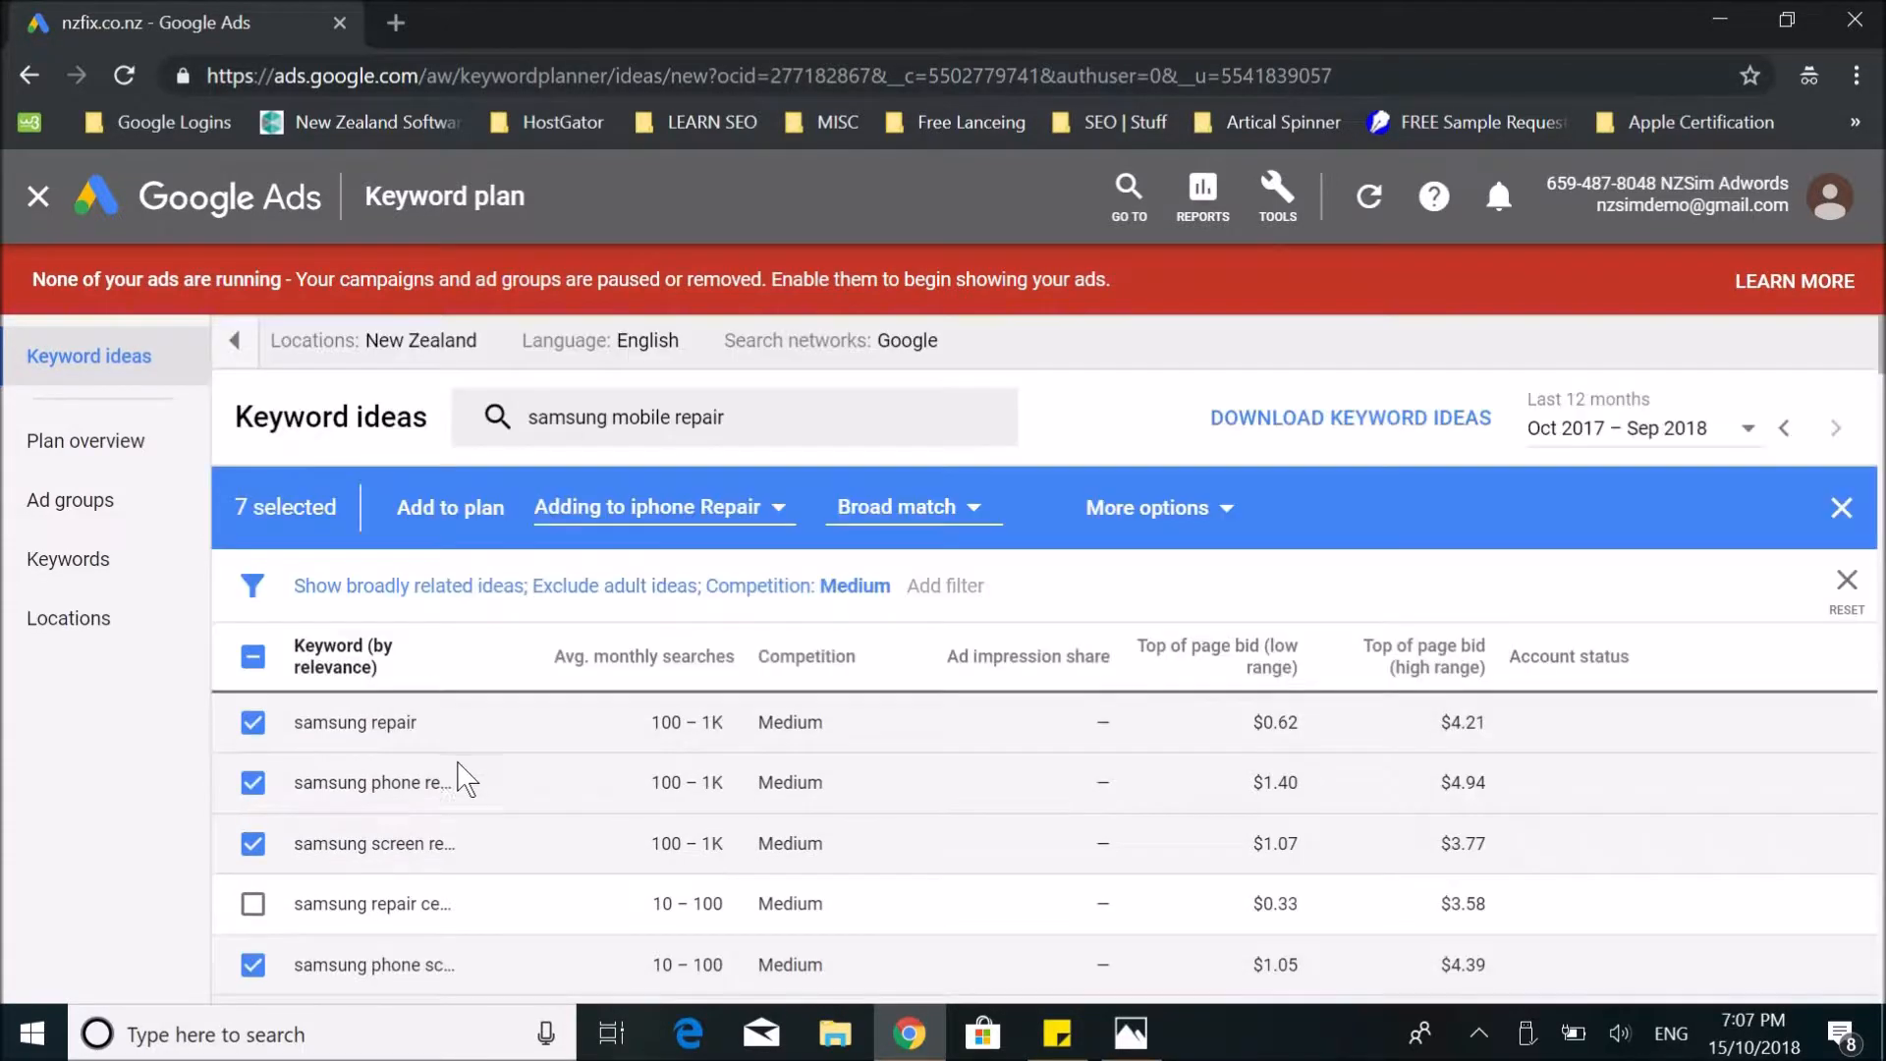
{"action": "left_click", "coordinate": [753, 524]}
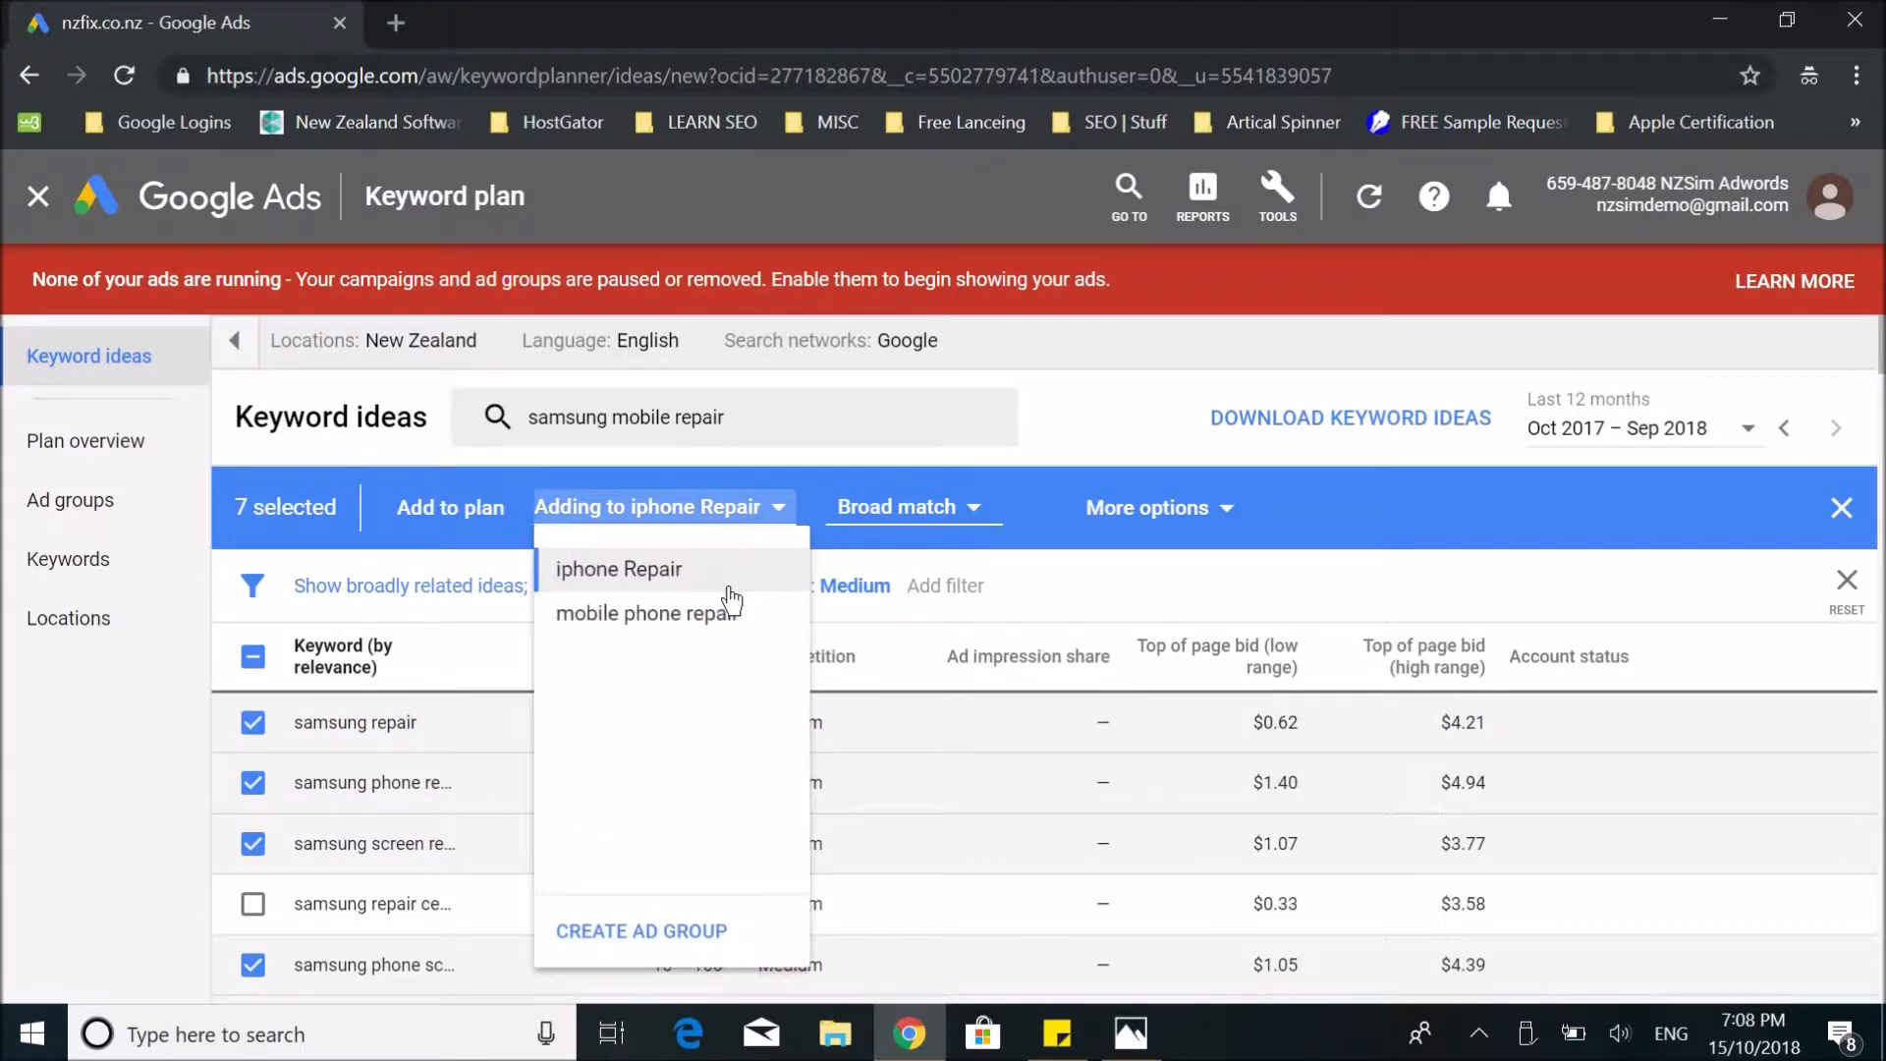
{"action": "left_click", "coordinate": [631, 958]}
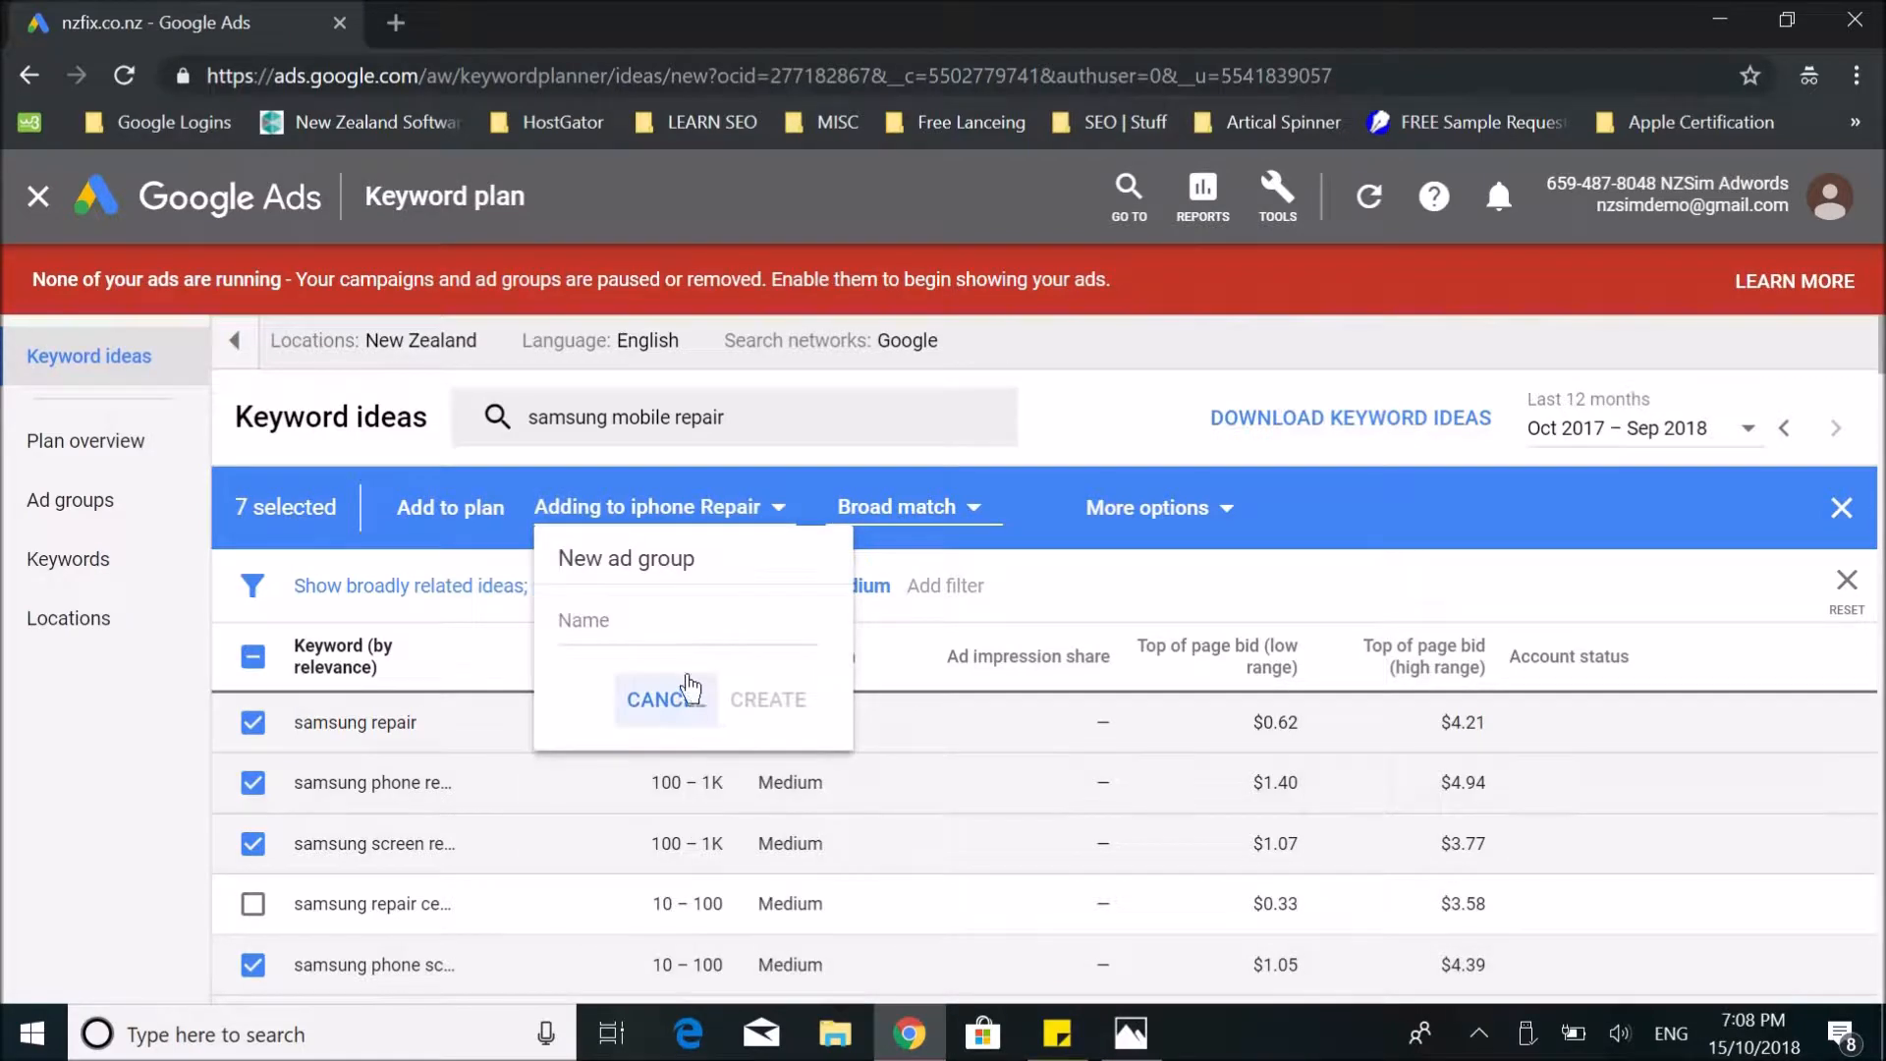
{"action": "left_click", "coordinate": [690, 620]}
{"action": "type", "text": "sung Phone repair"}
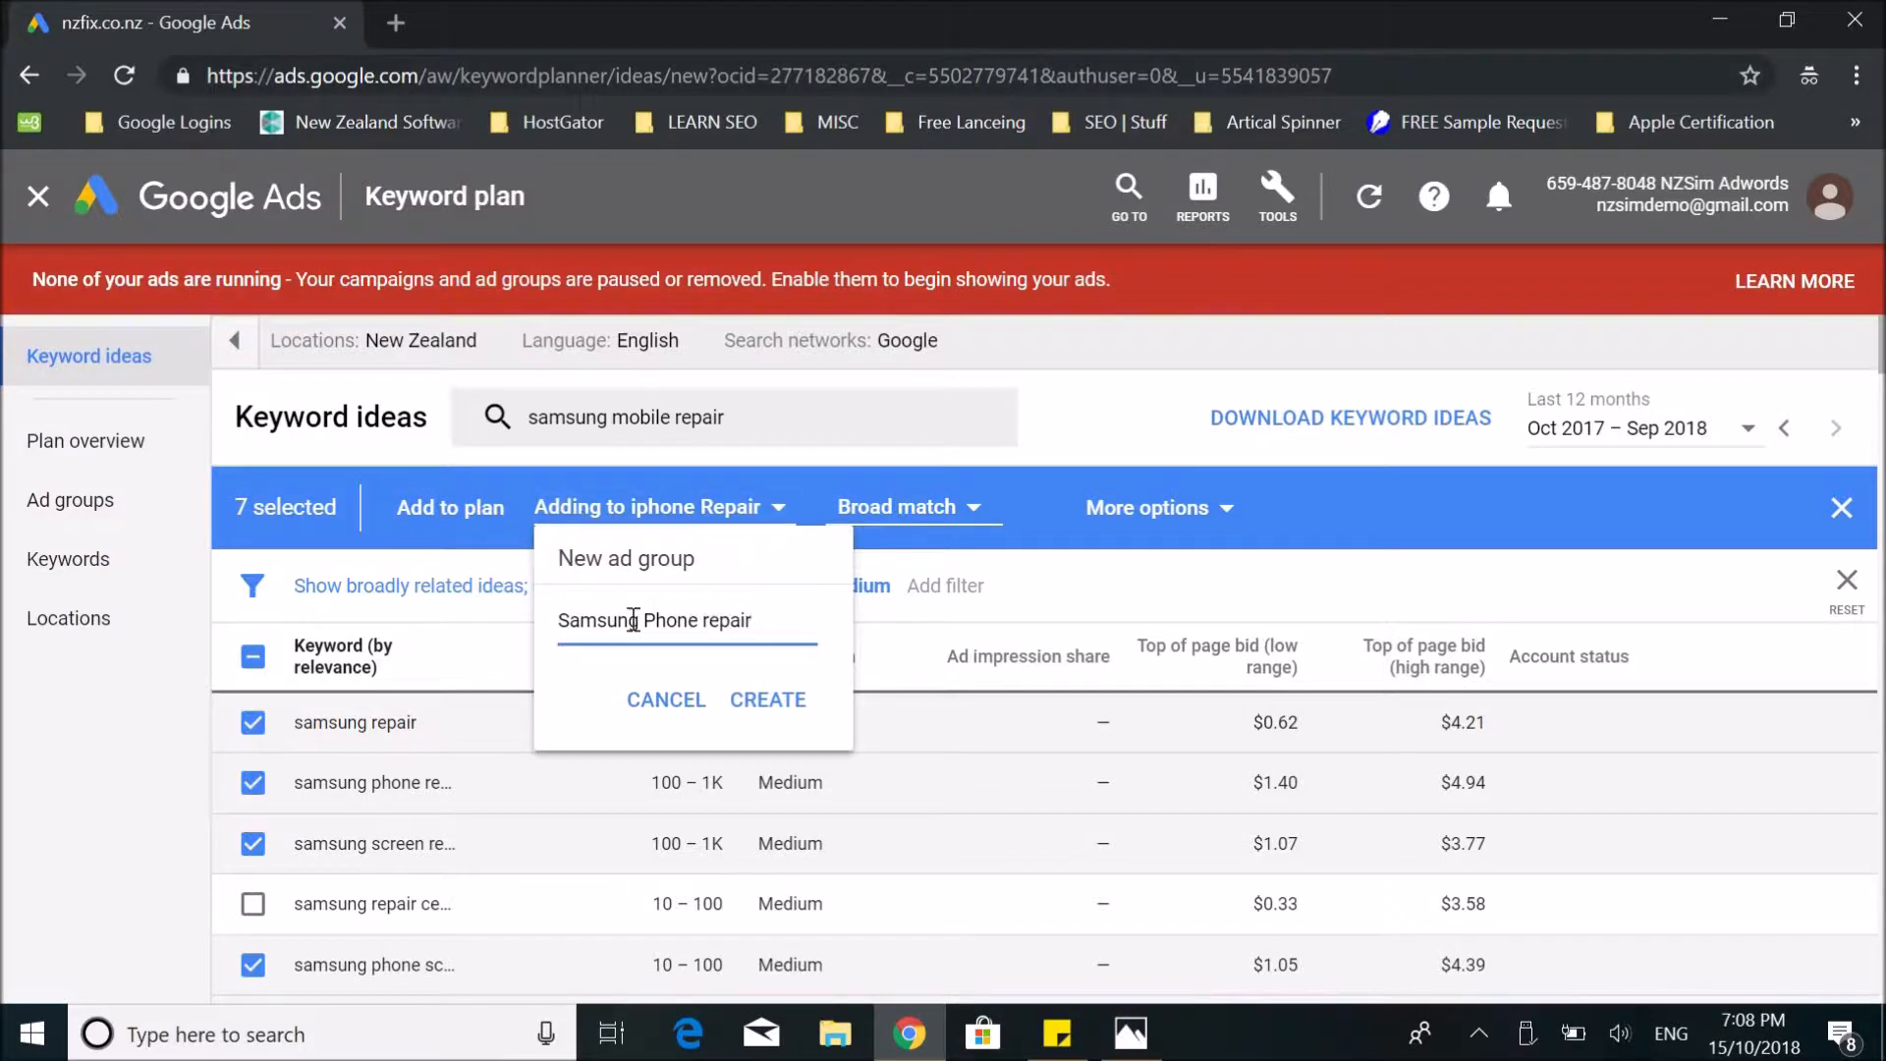
{"action": "left_click", "coordinate": [778, 709]}
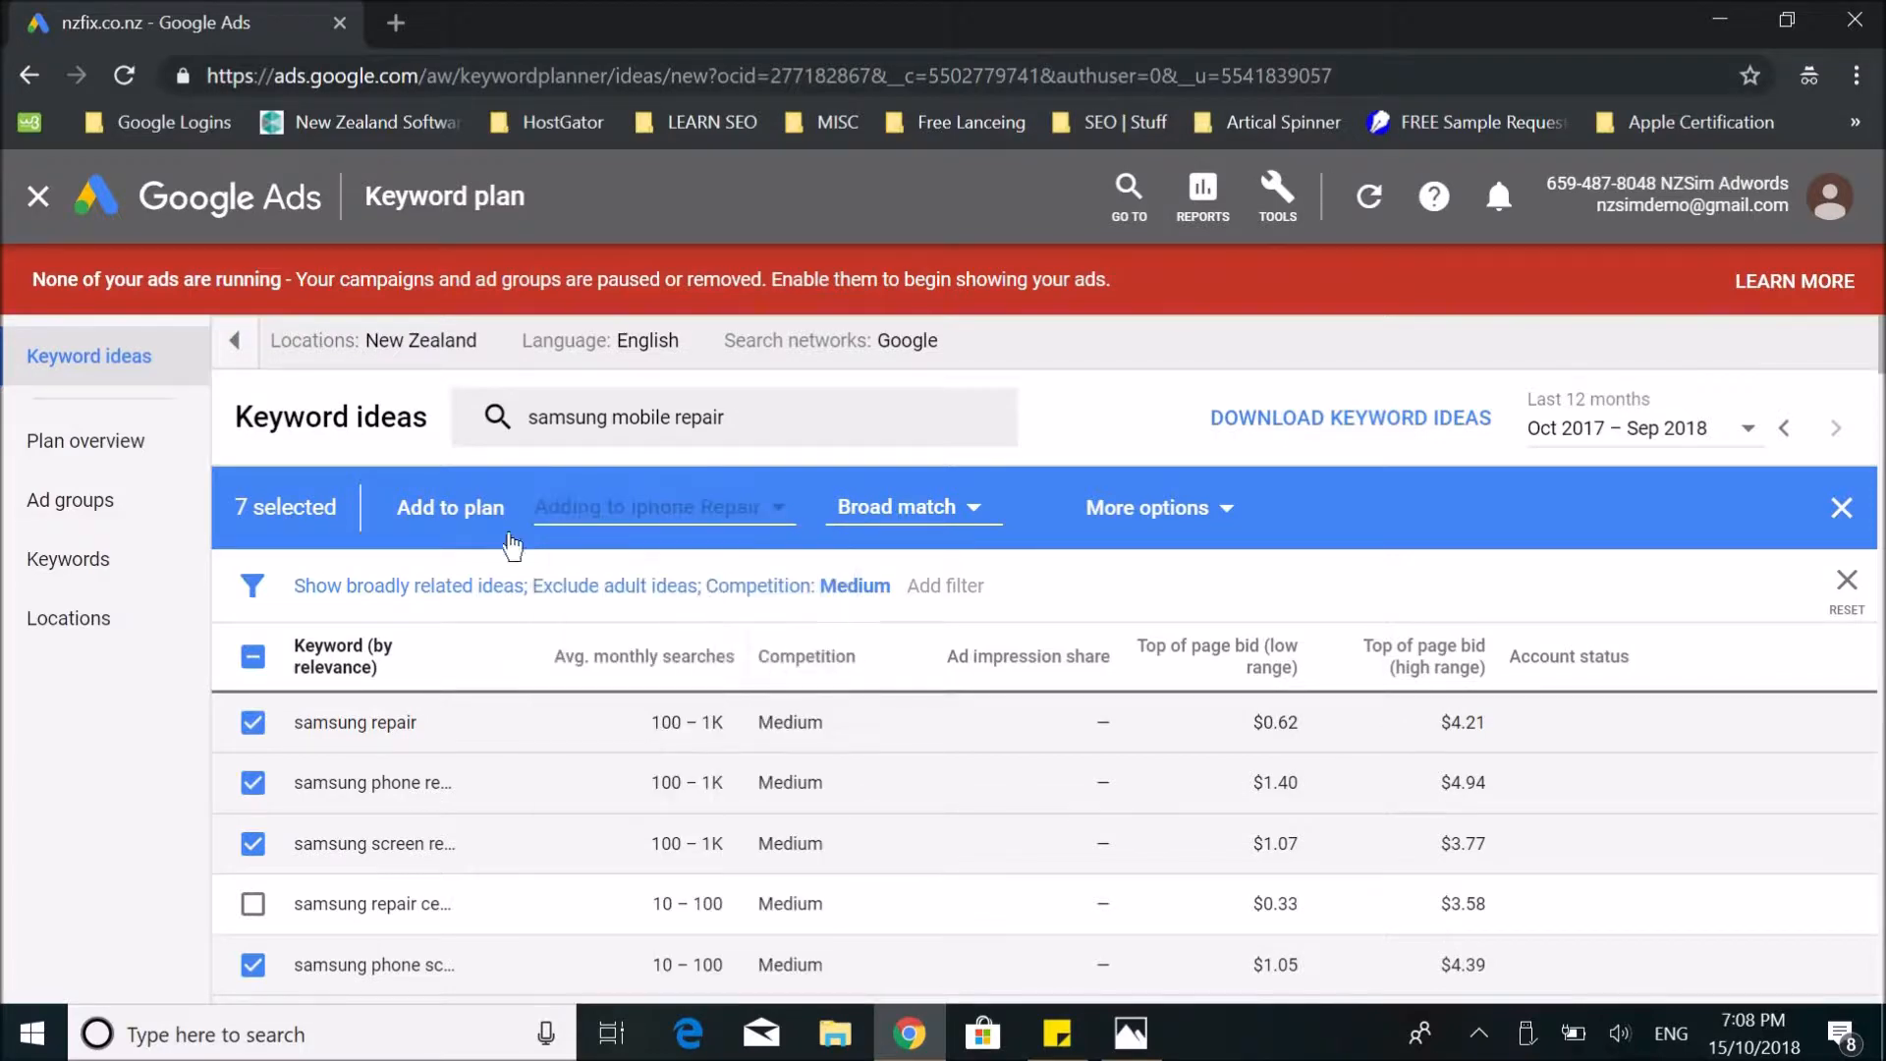
{"action": "left_click", "coordinate": [466, 521]}
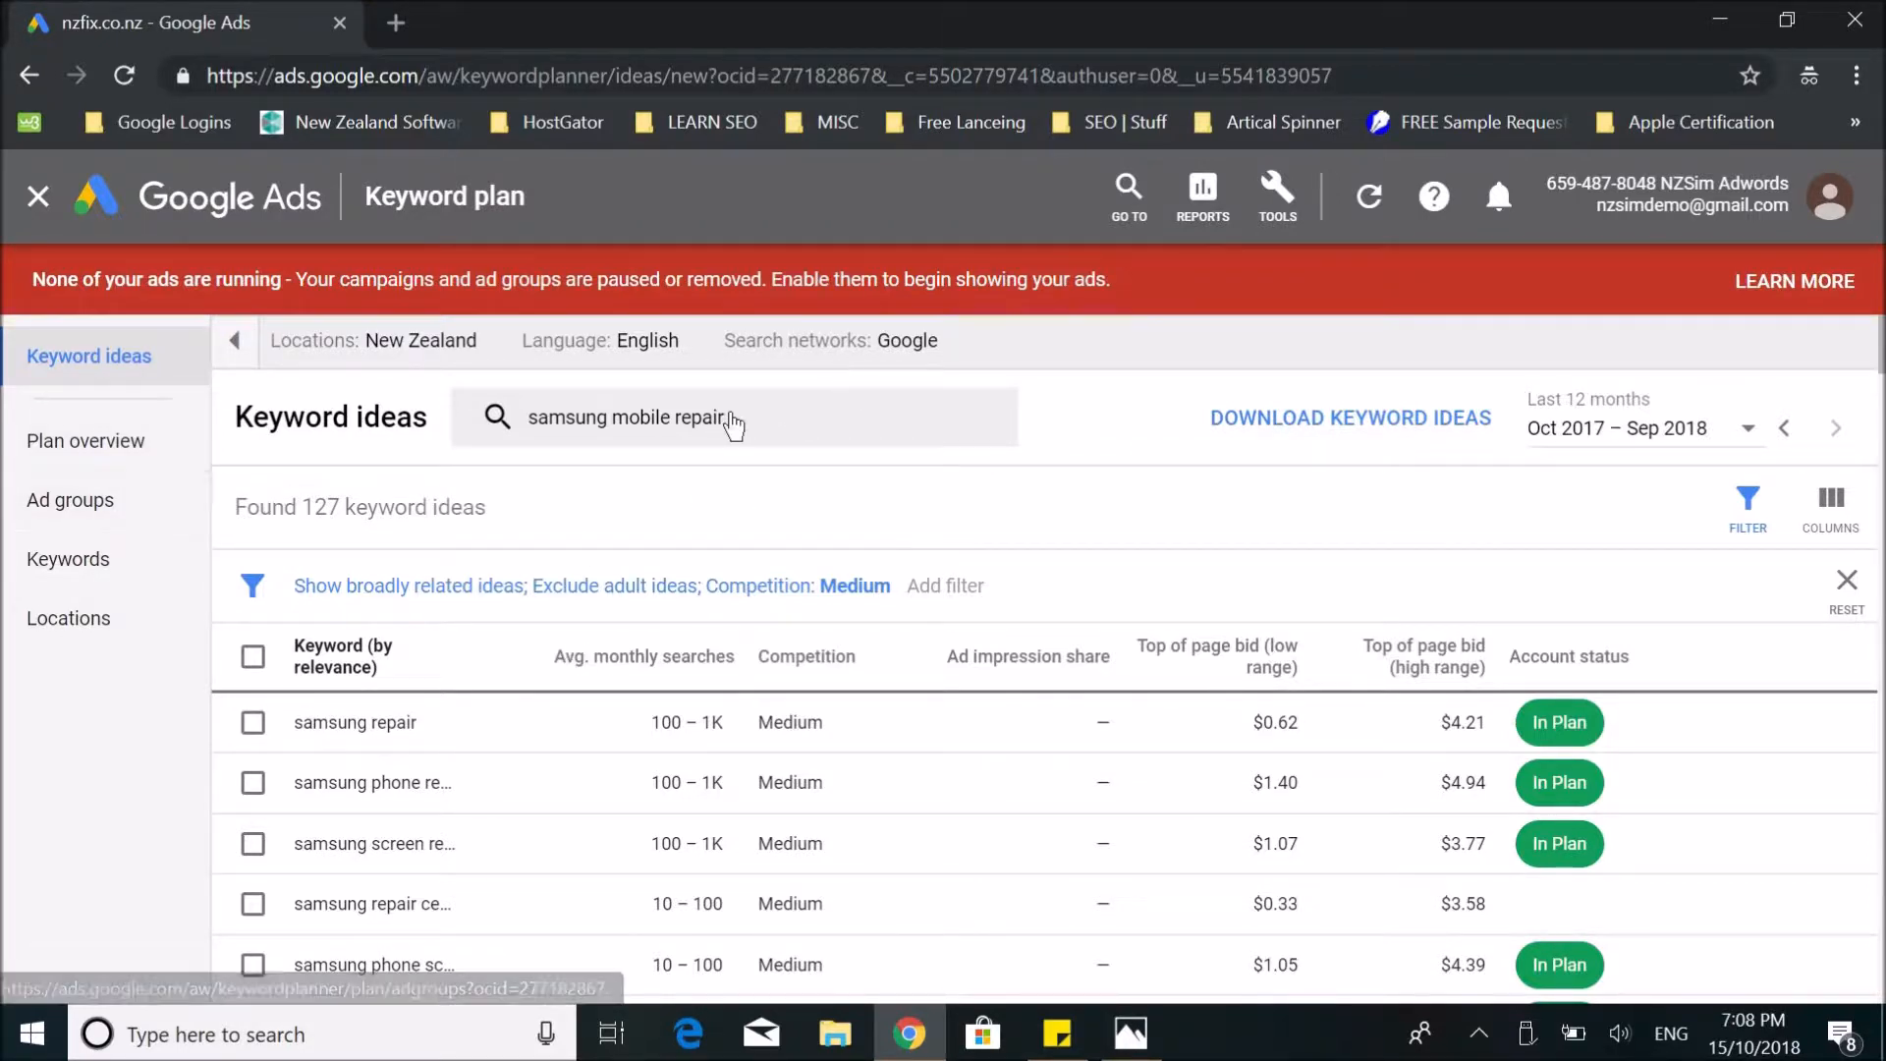
Replace the keyword ideas search term with "LG Repair" and get its results.
{"action": "left_click", "coordinate": [770, 419]}
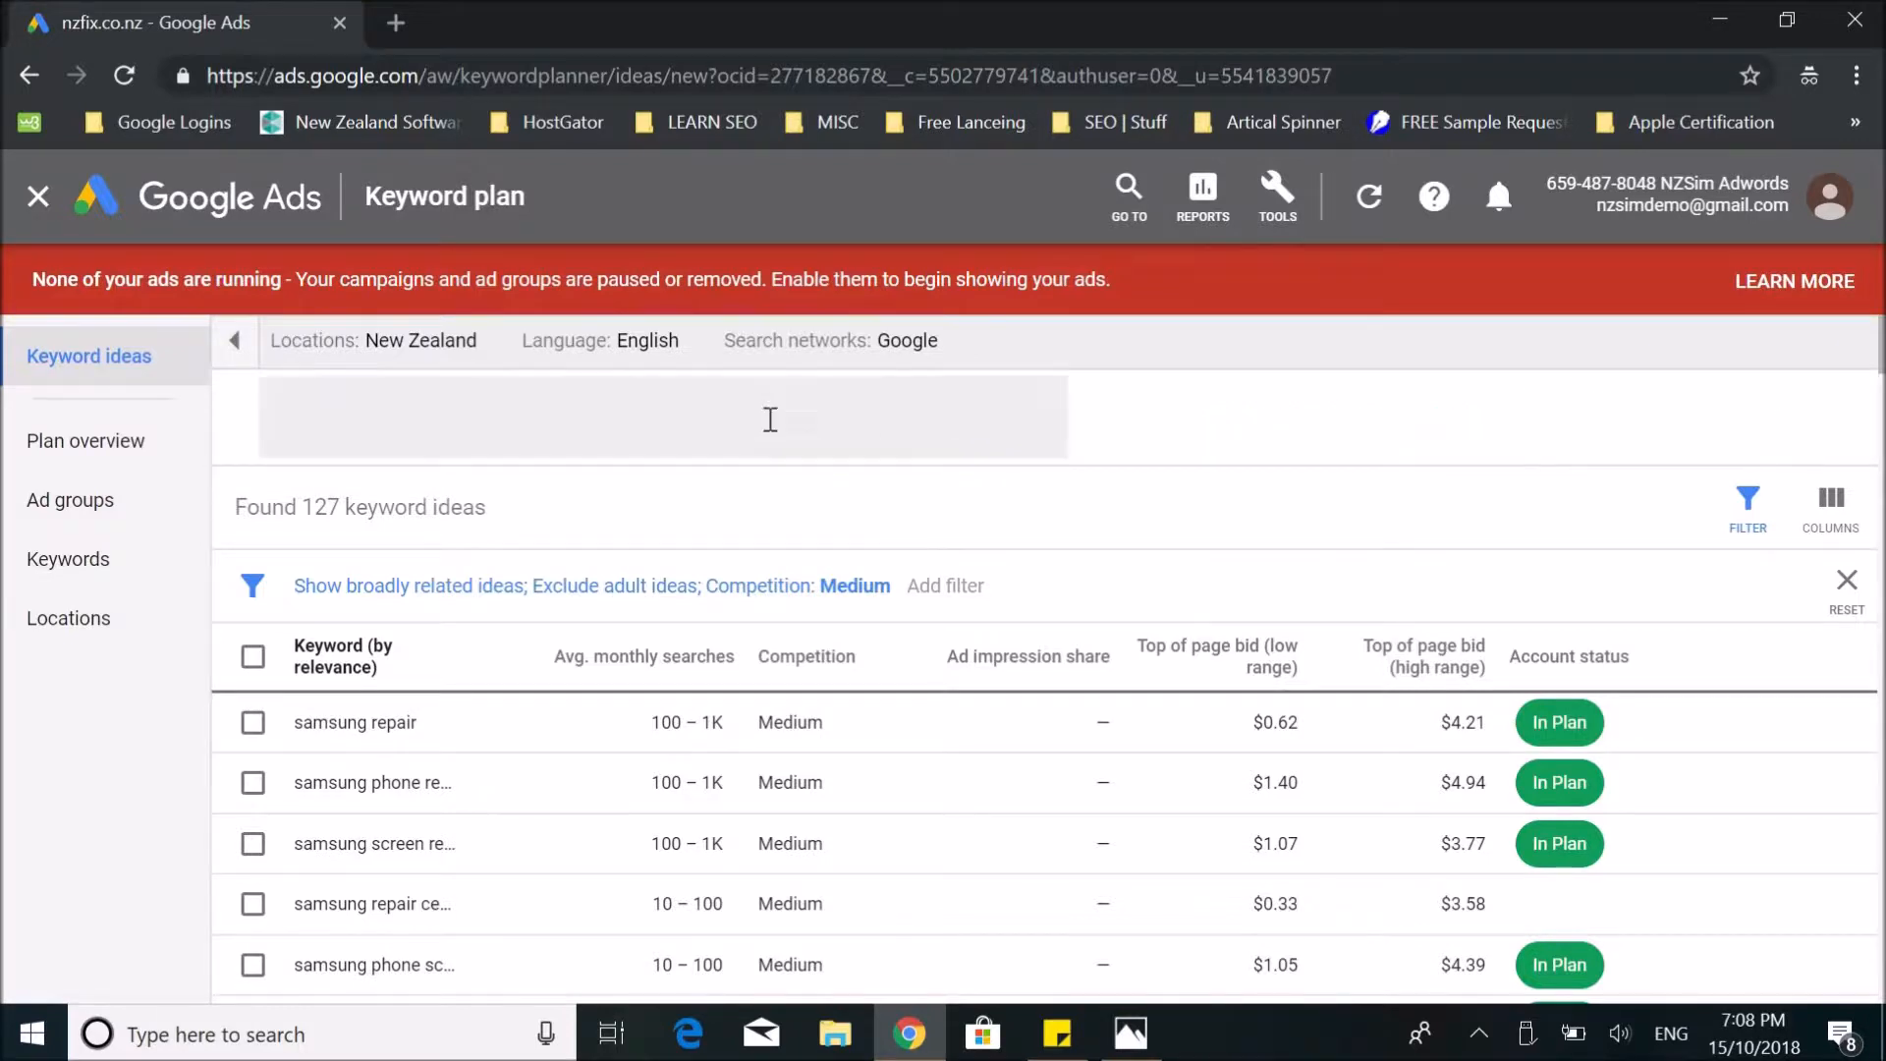
{"action": "left_click", "coordinate": [540, 414]}
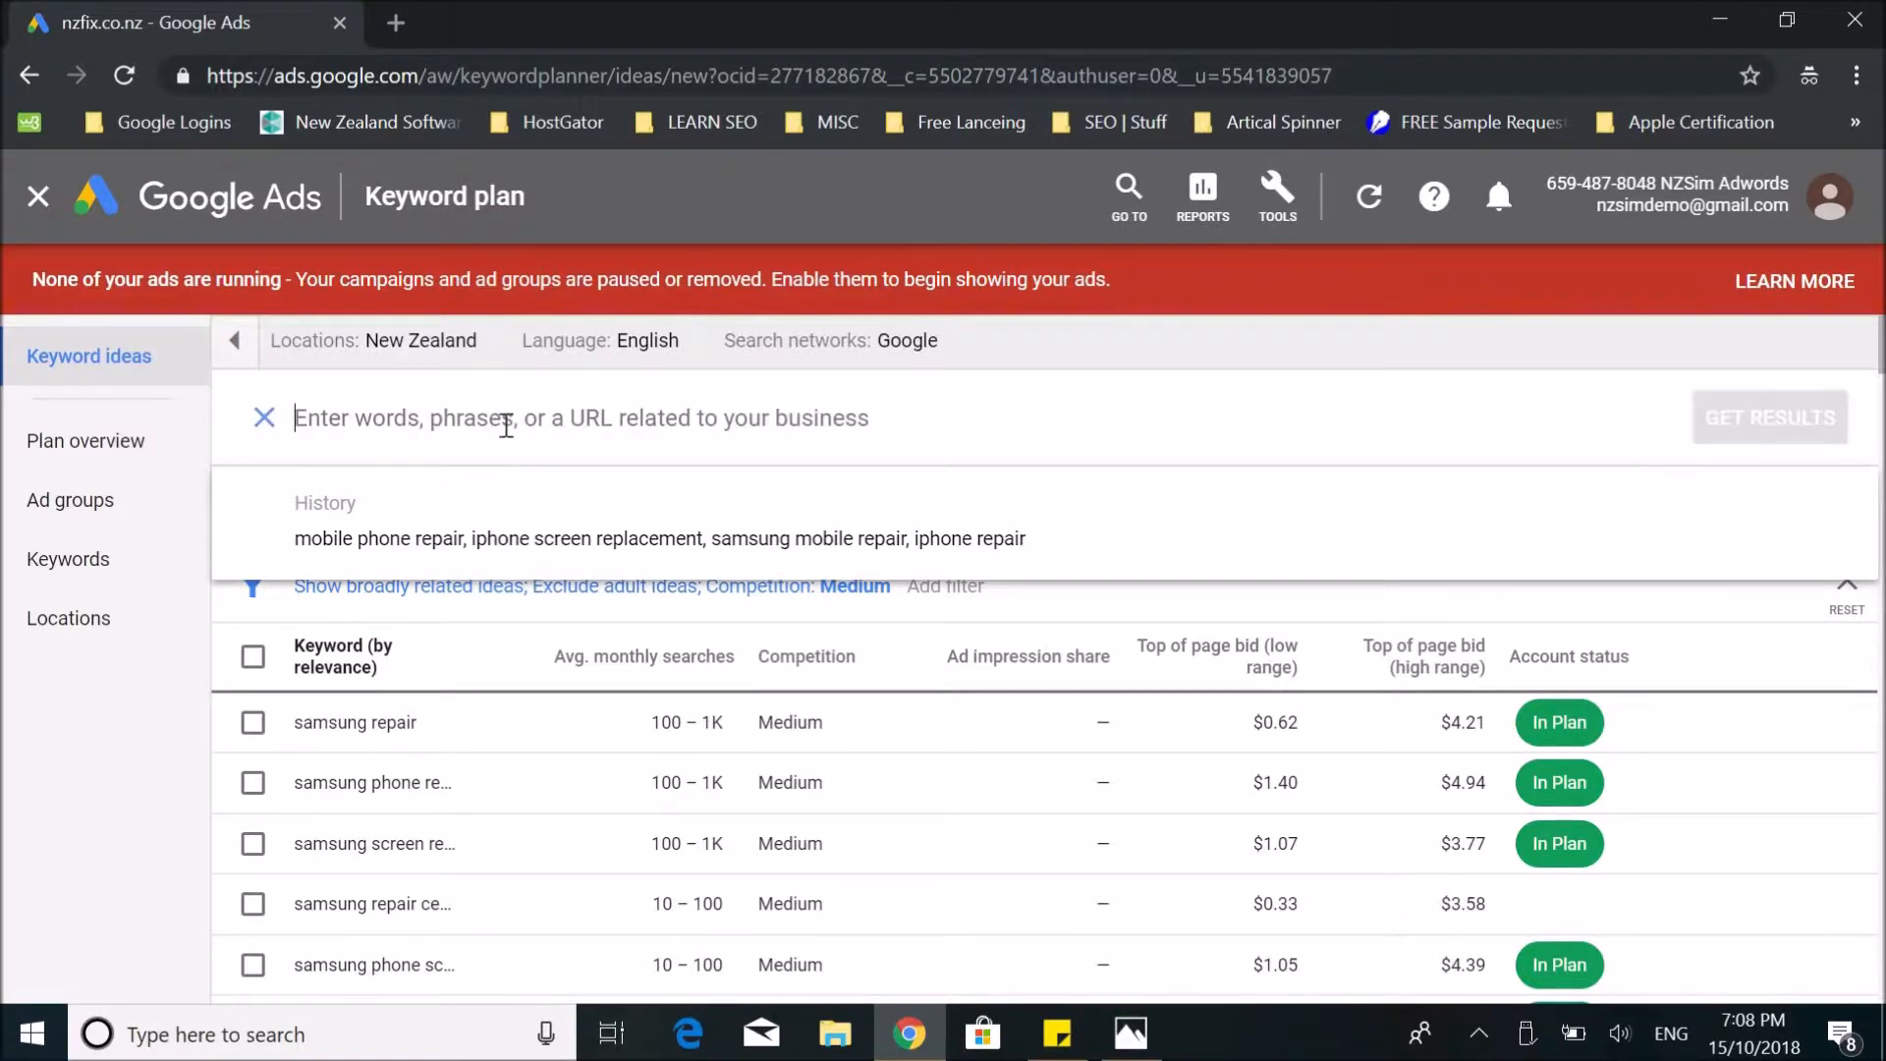
{"action": "type", "text": "LG Repair"}
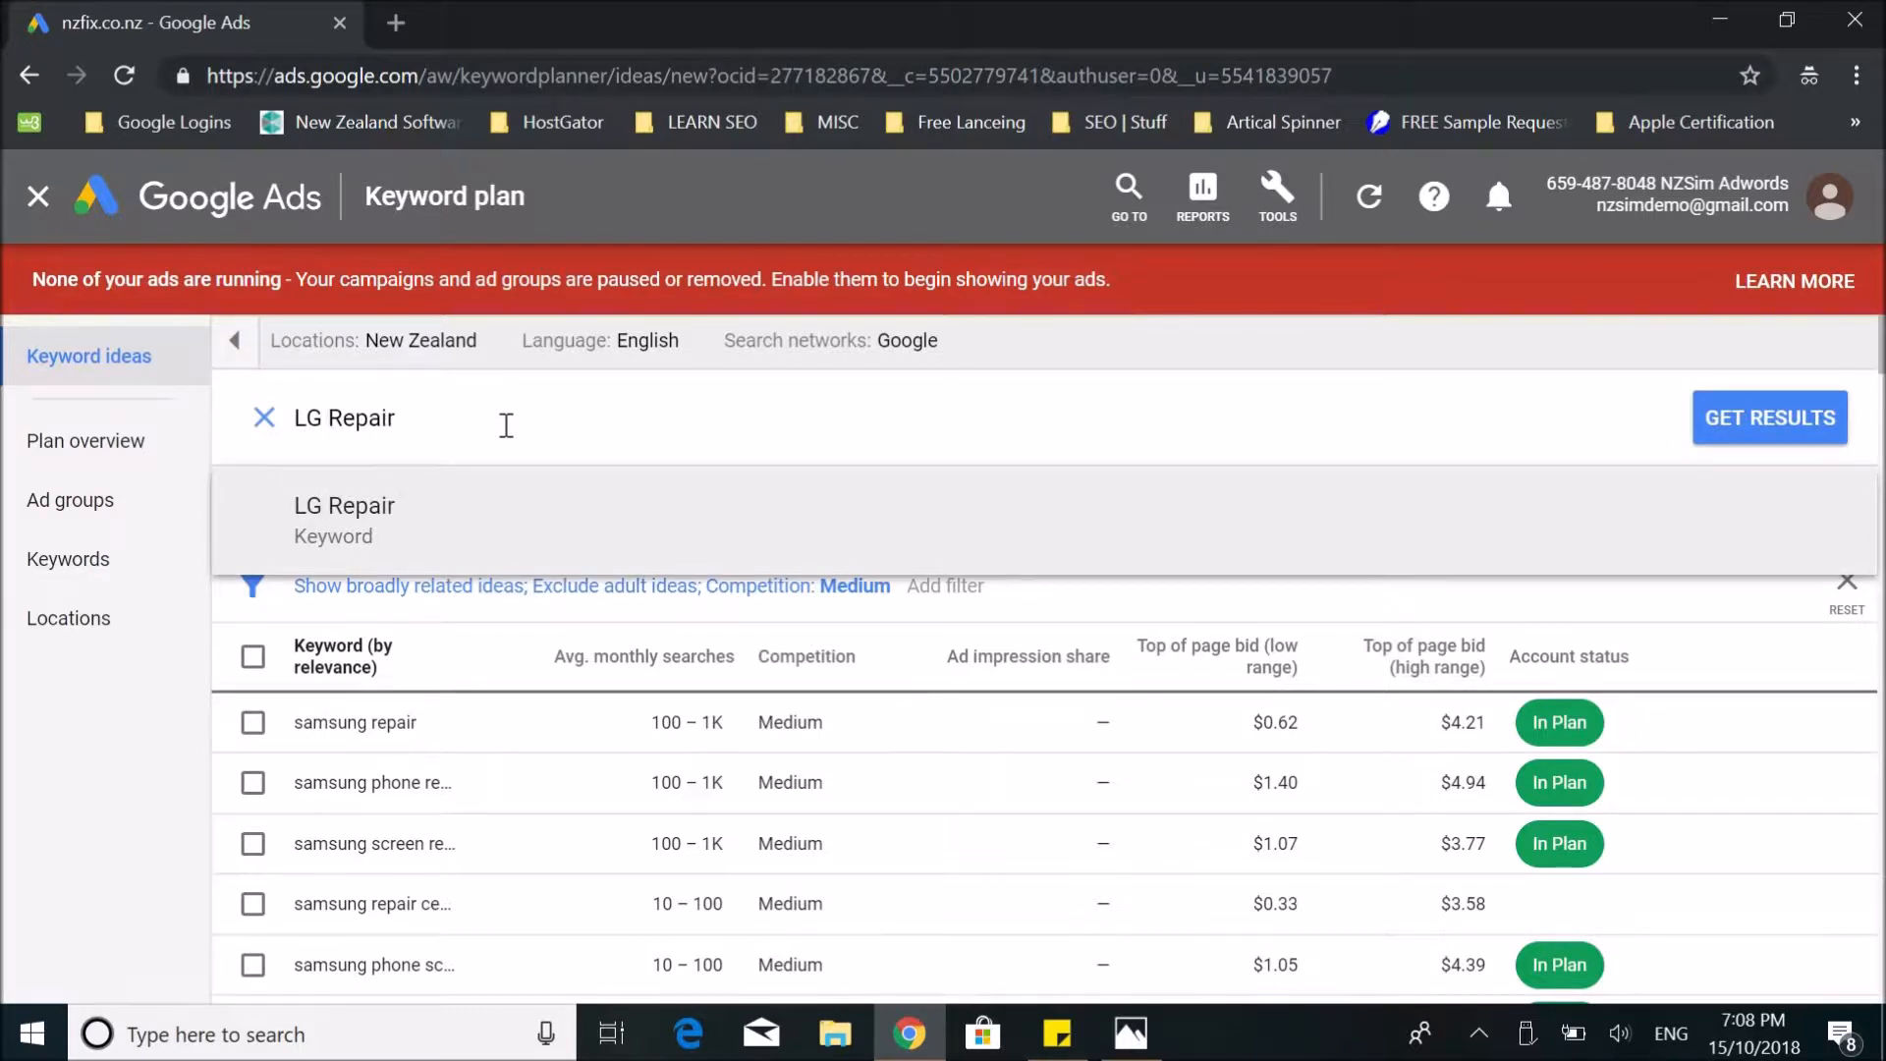
{"action": "key", "text": "Return"}
{"action": "left_click", "coordinate": [1813, 432]}
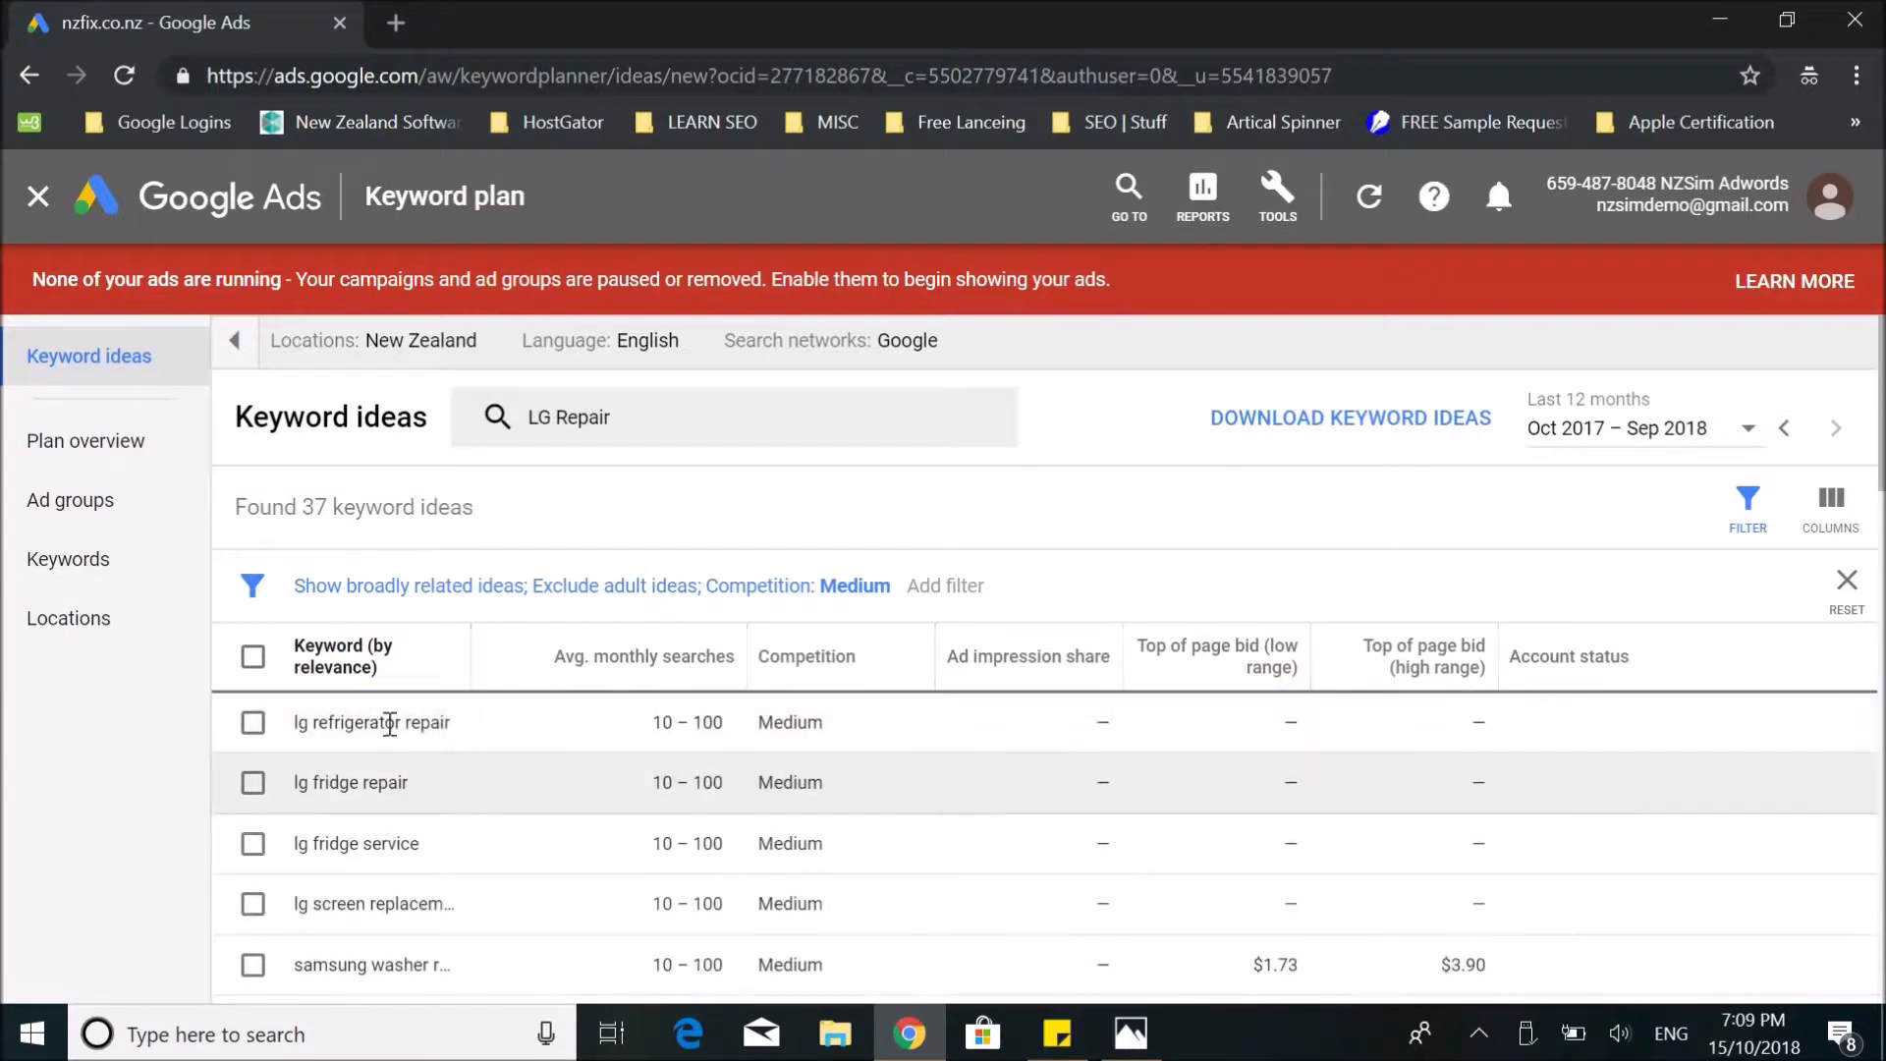
Refine the keyword ideas search to "LG mobile phone Repair" and get the new results.
{"action": "left_click", "coordinate": [550, 424]}
{"action": "left_click", "coordinate": [378, 419]}
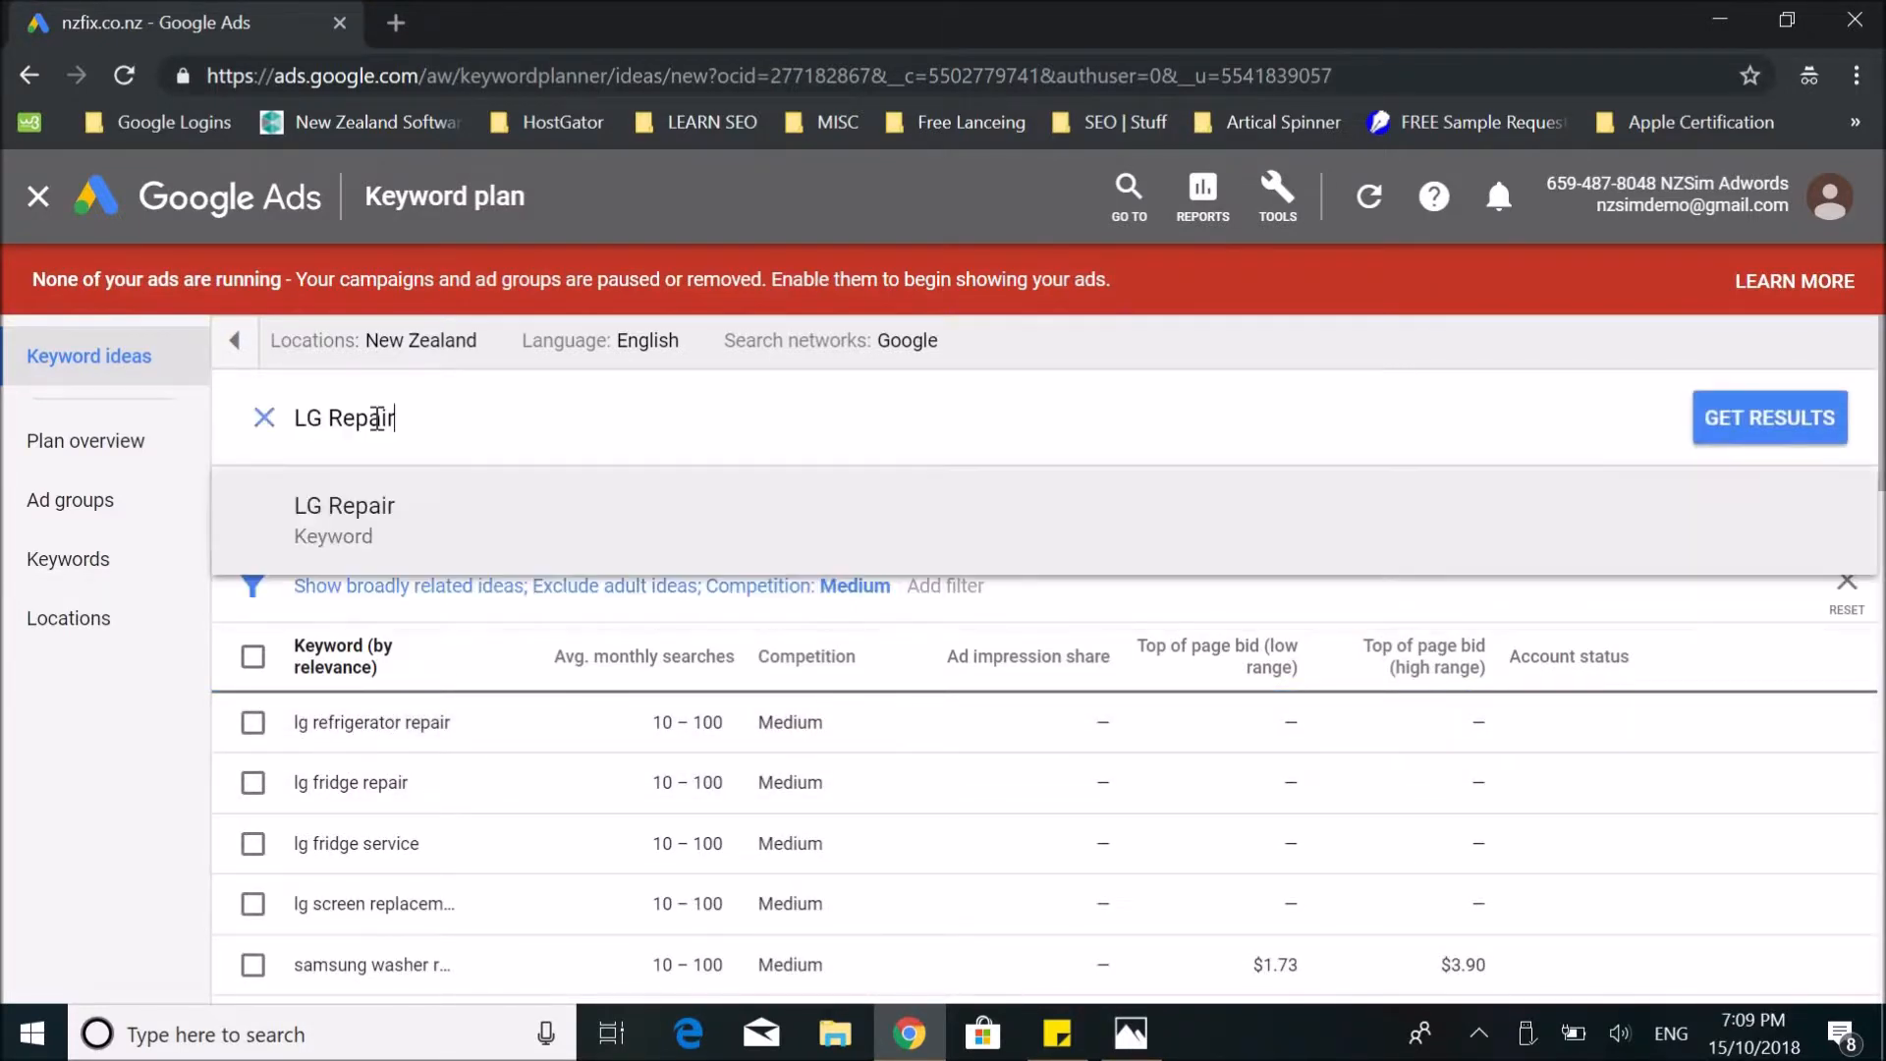
{"action": "type", "text": "mobile phon"}
{"action": "key", "text": "Return"}
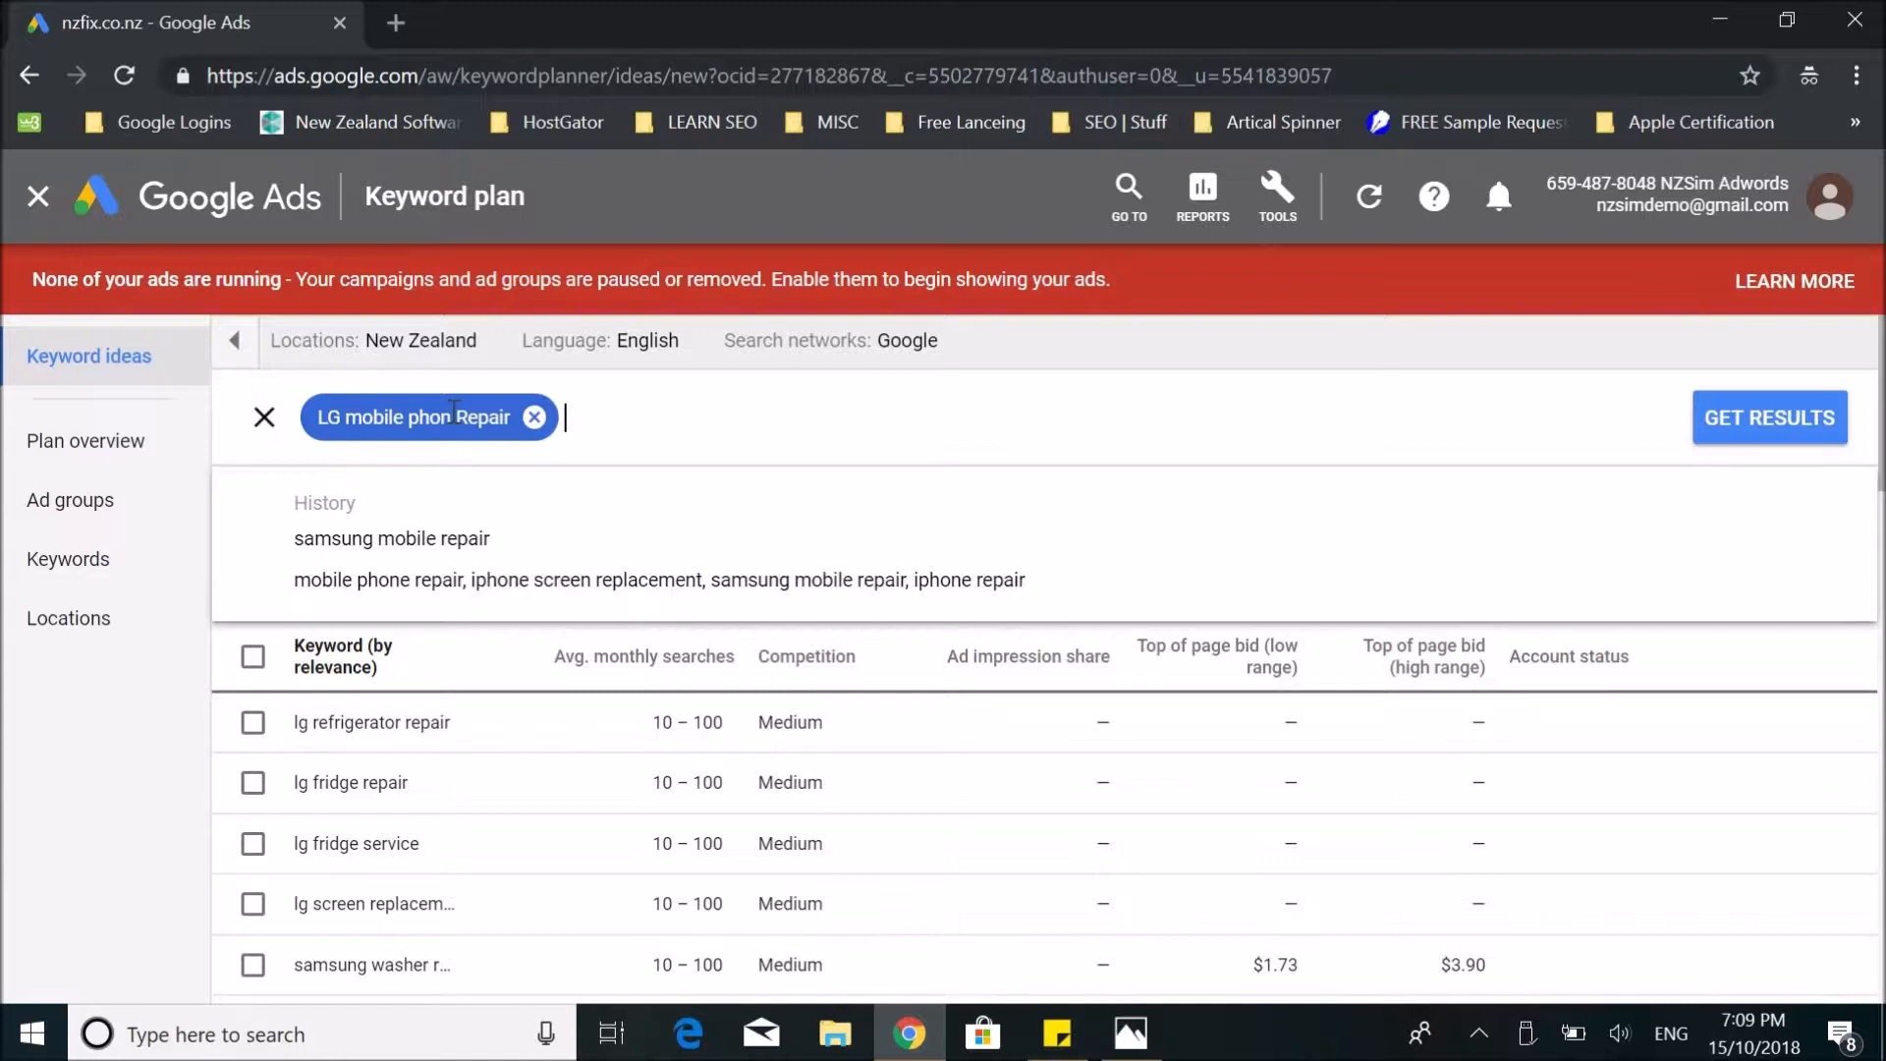
{"action": "left_click", "coordinate": [452, 408]}
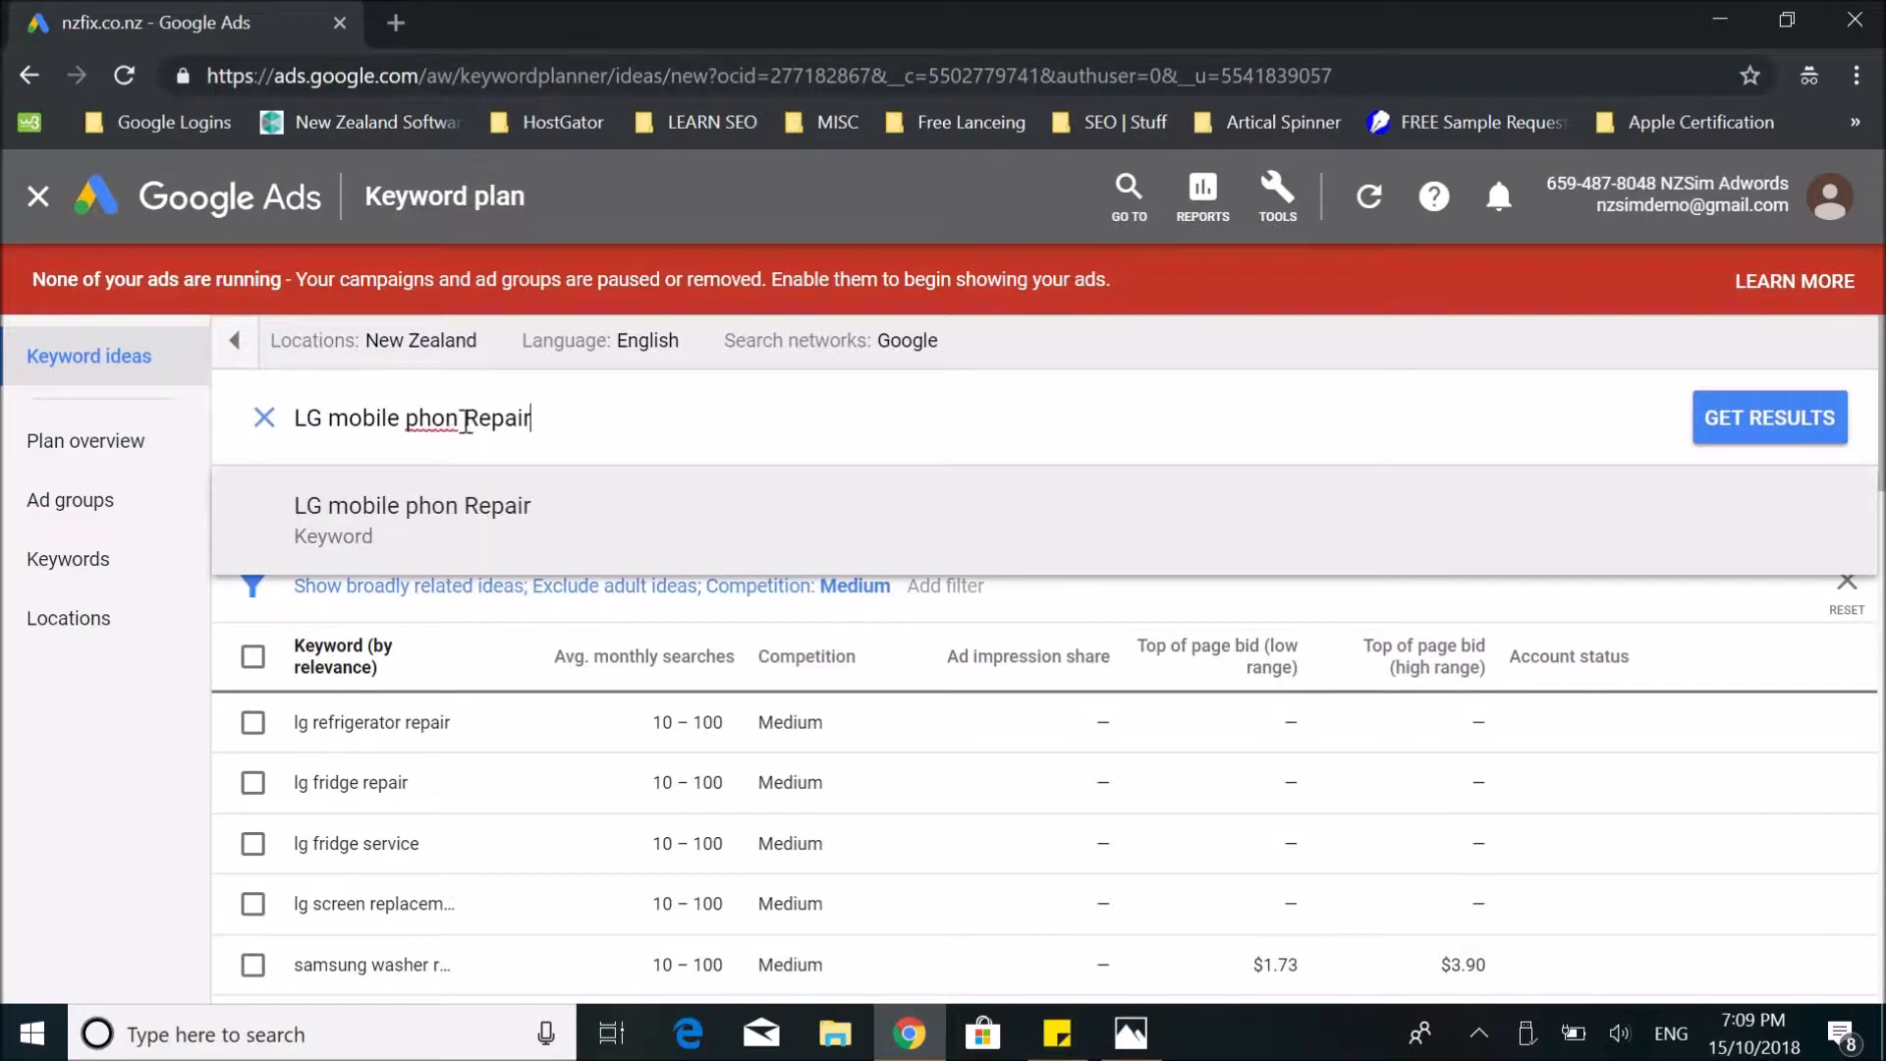
{"action": "type", "text": "e"}
{"action": "key", "text": "Return"}
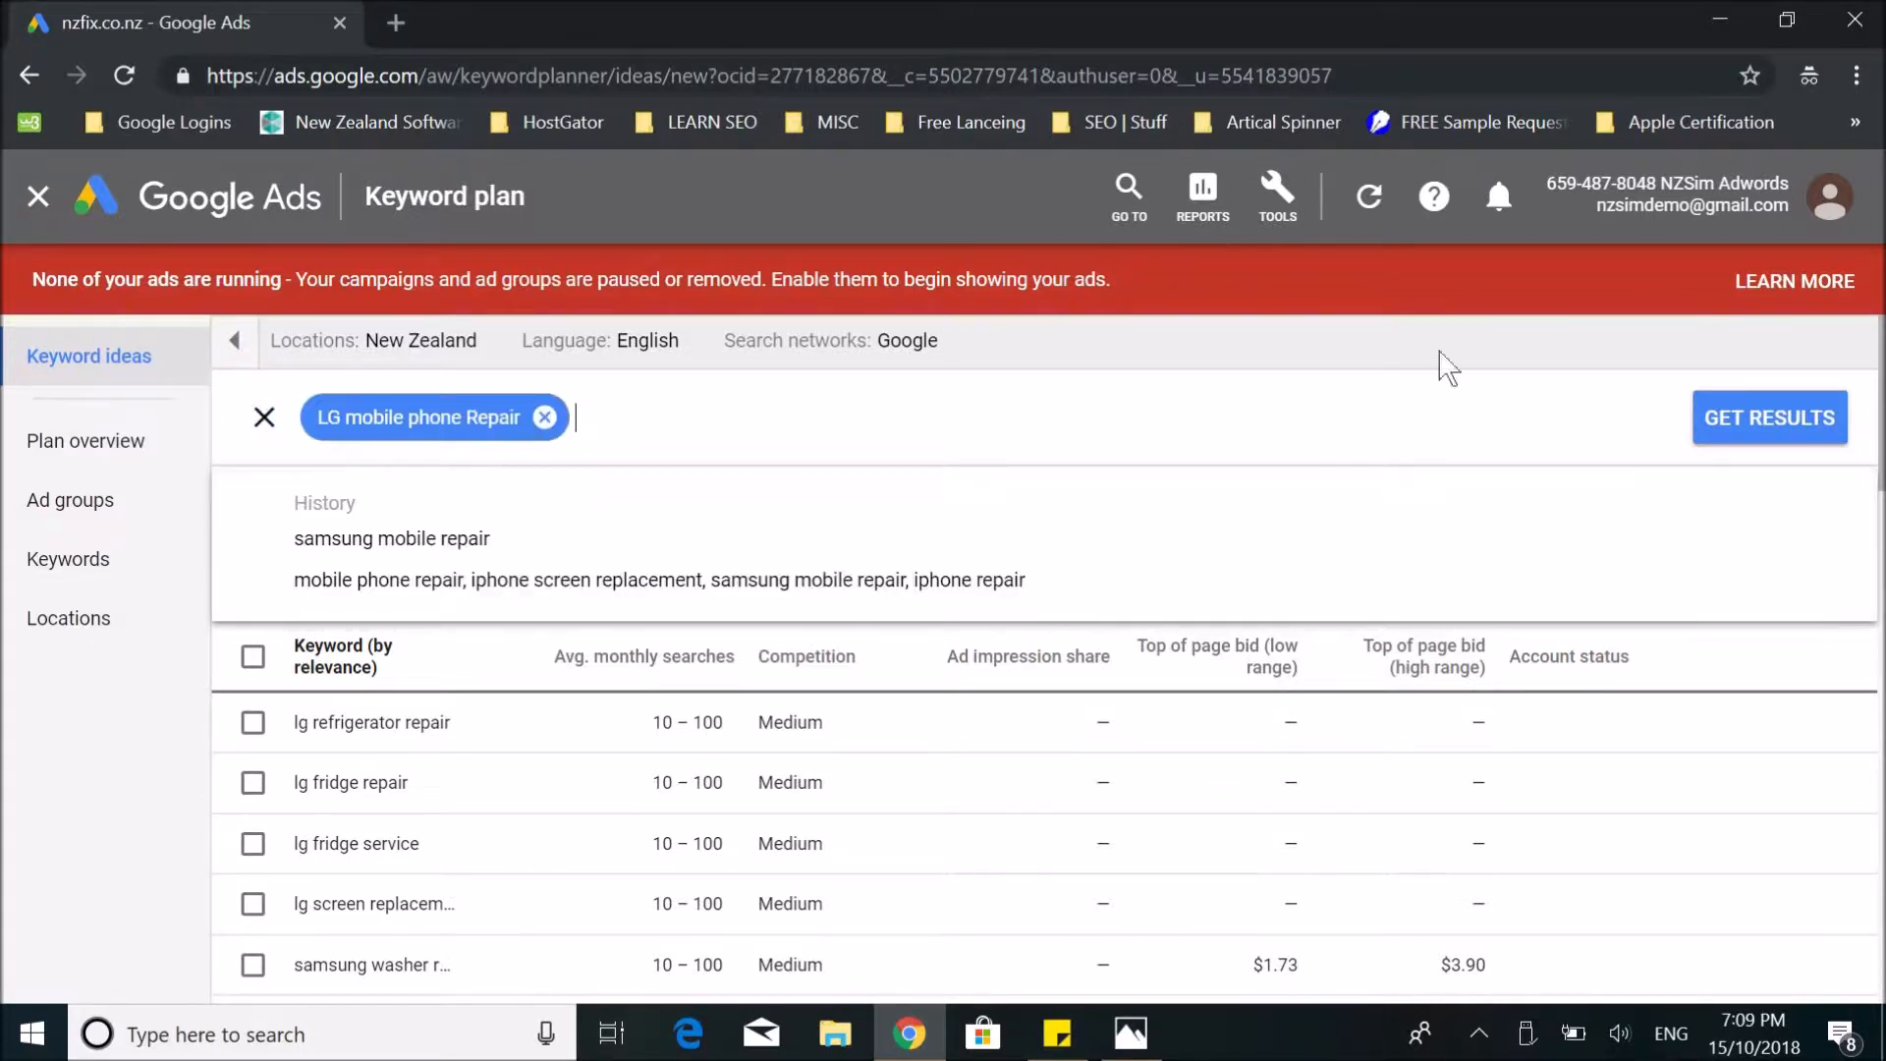
{"action": "left_click", "coordinate": [1791, 432]}
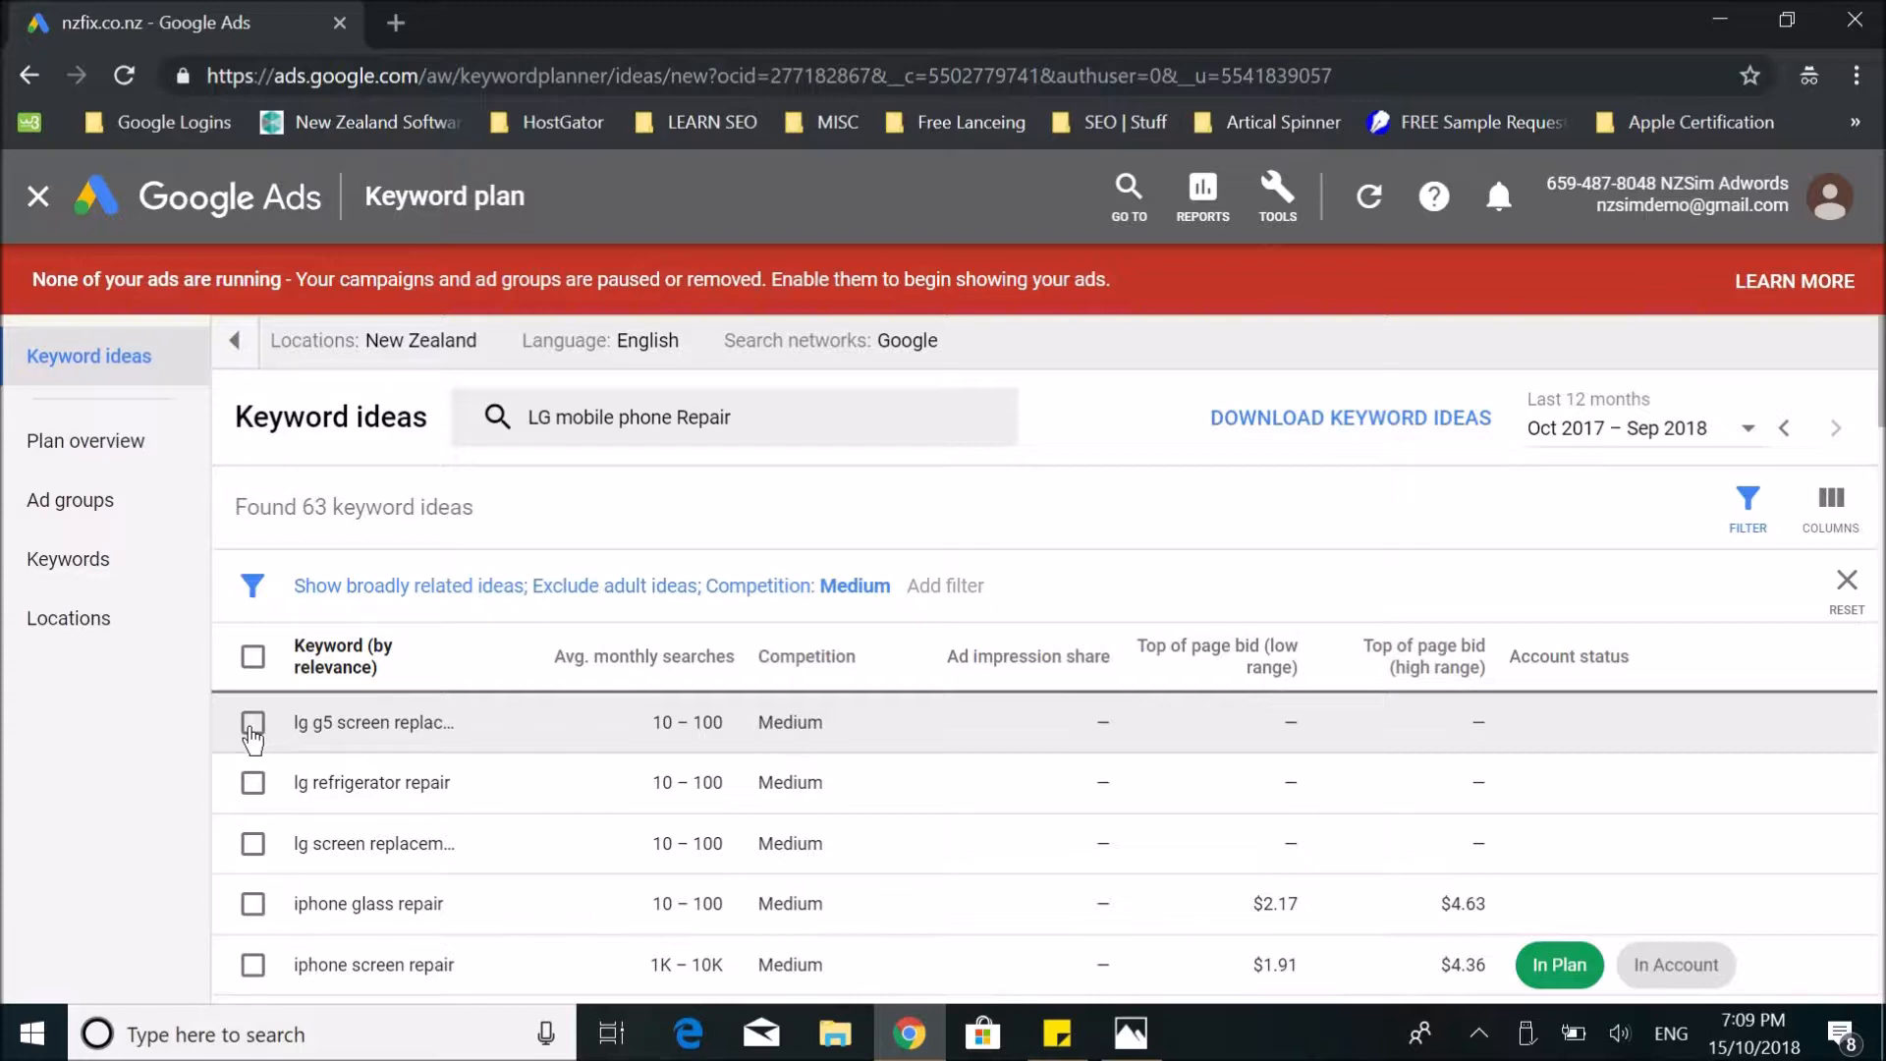
Select the keyword ideas "lg g5 screen replac…", "lg screen replacem…" and "lg mobile phone se…", leaving "lg refrigerator repair" deselected.
{"action": "left_click", "coordinate": [253, 724]}
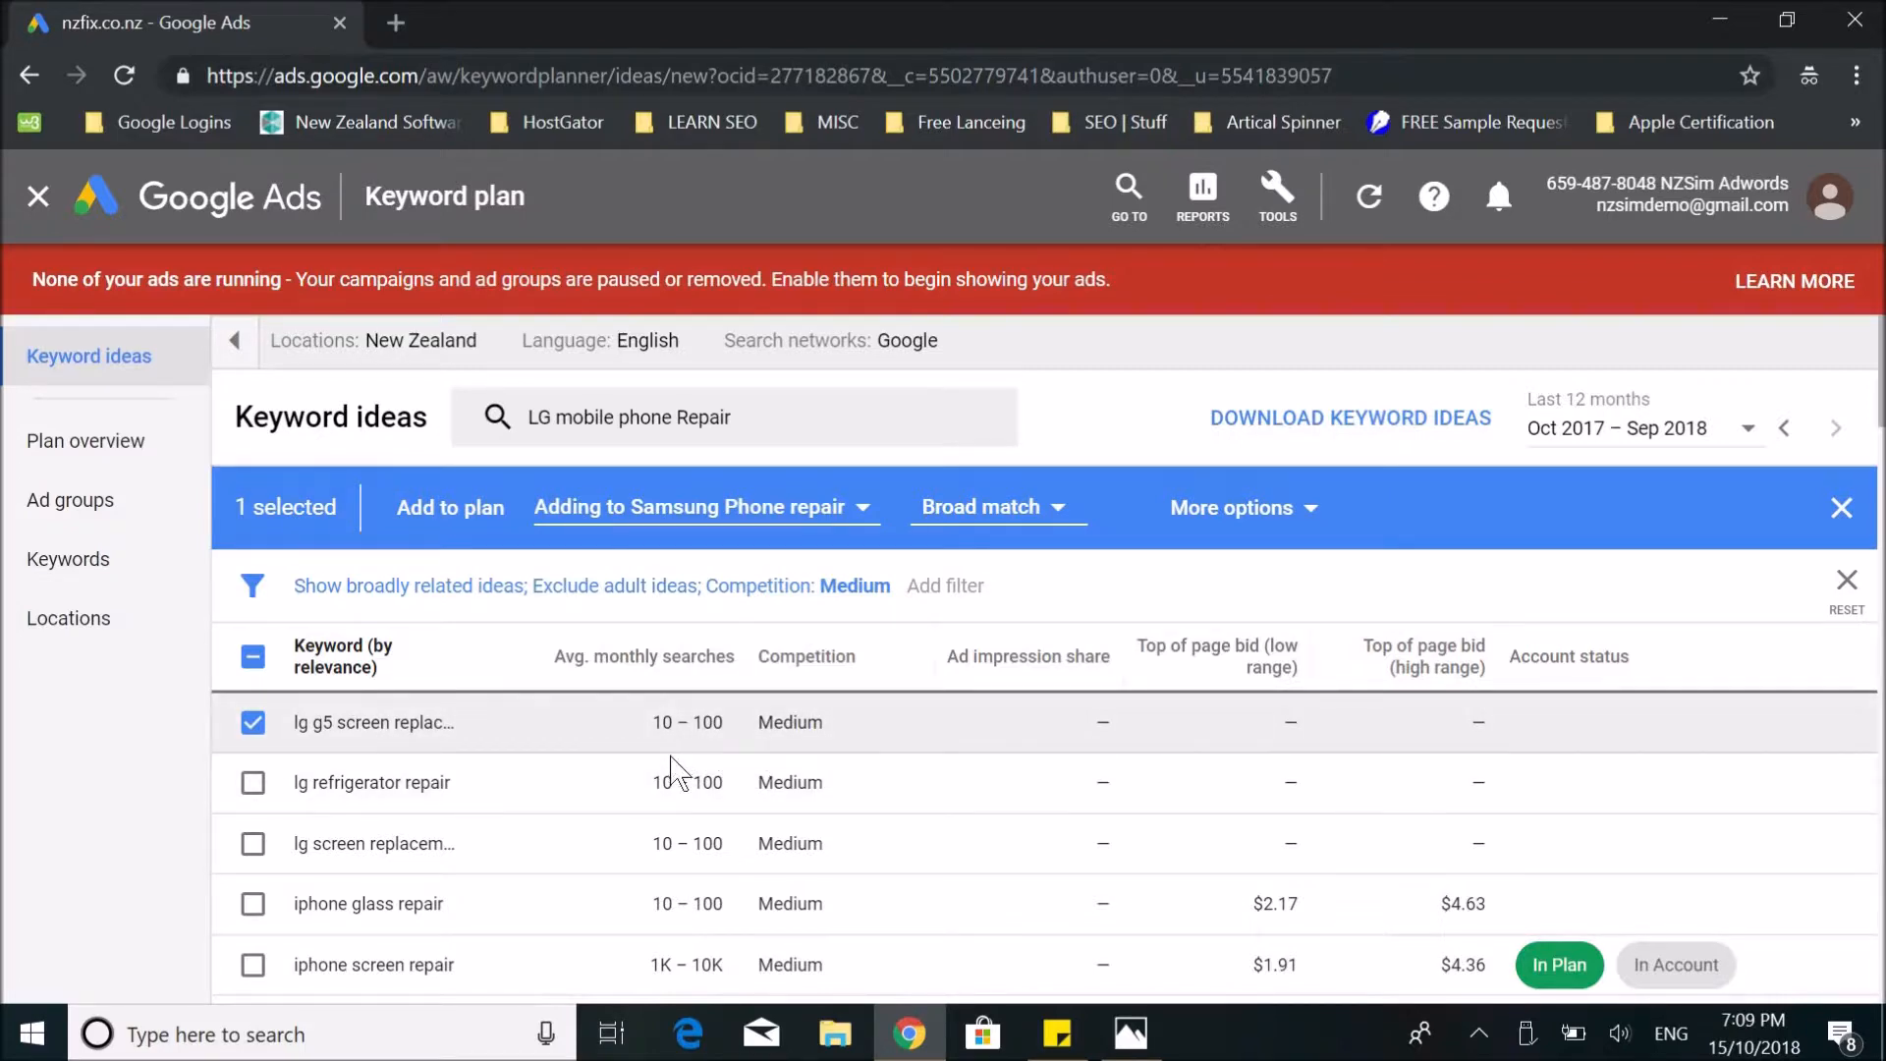
{"action": "left_click", "coordinate": [253, 783]}
{"action": "left_click", "coordinate": [253, 786]}
{"action": "left_click", "coordinate": [253, 842]}
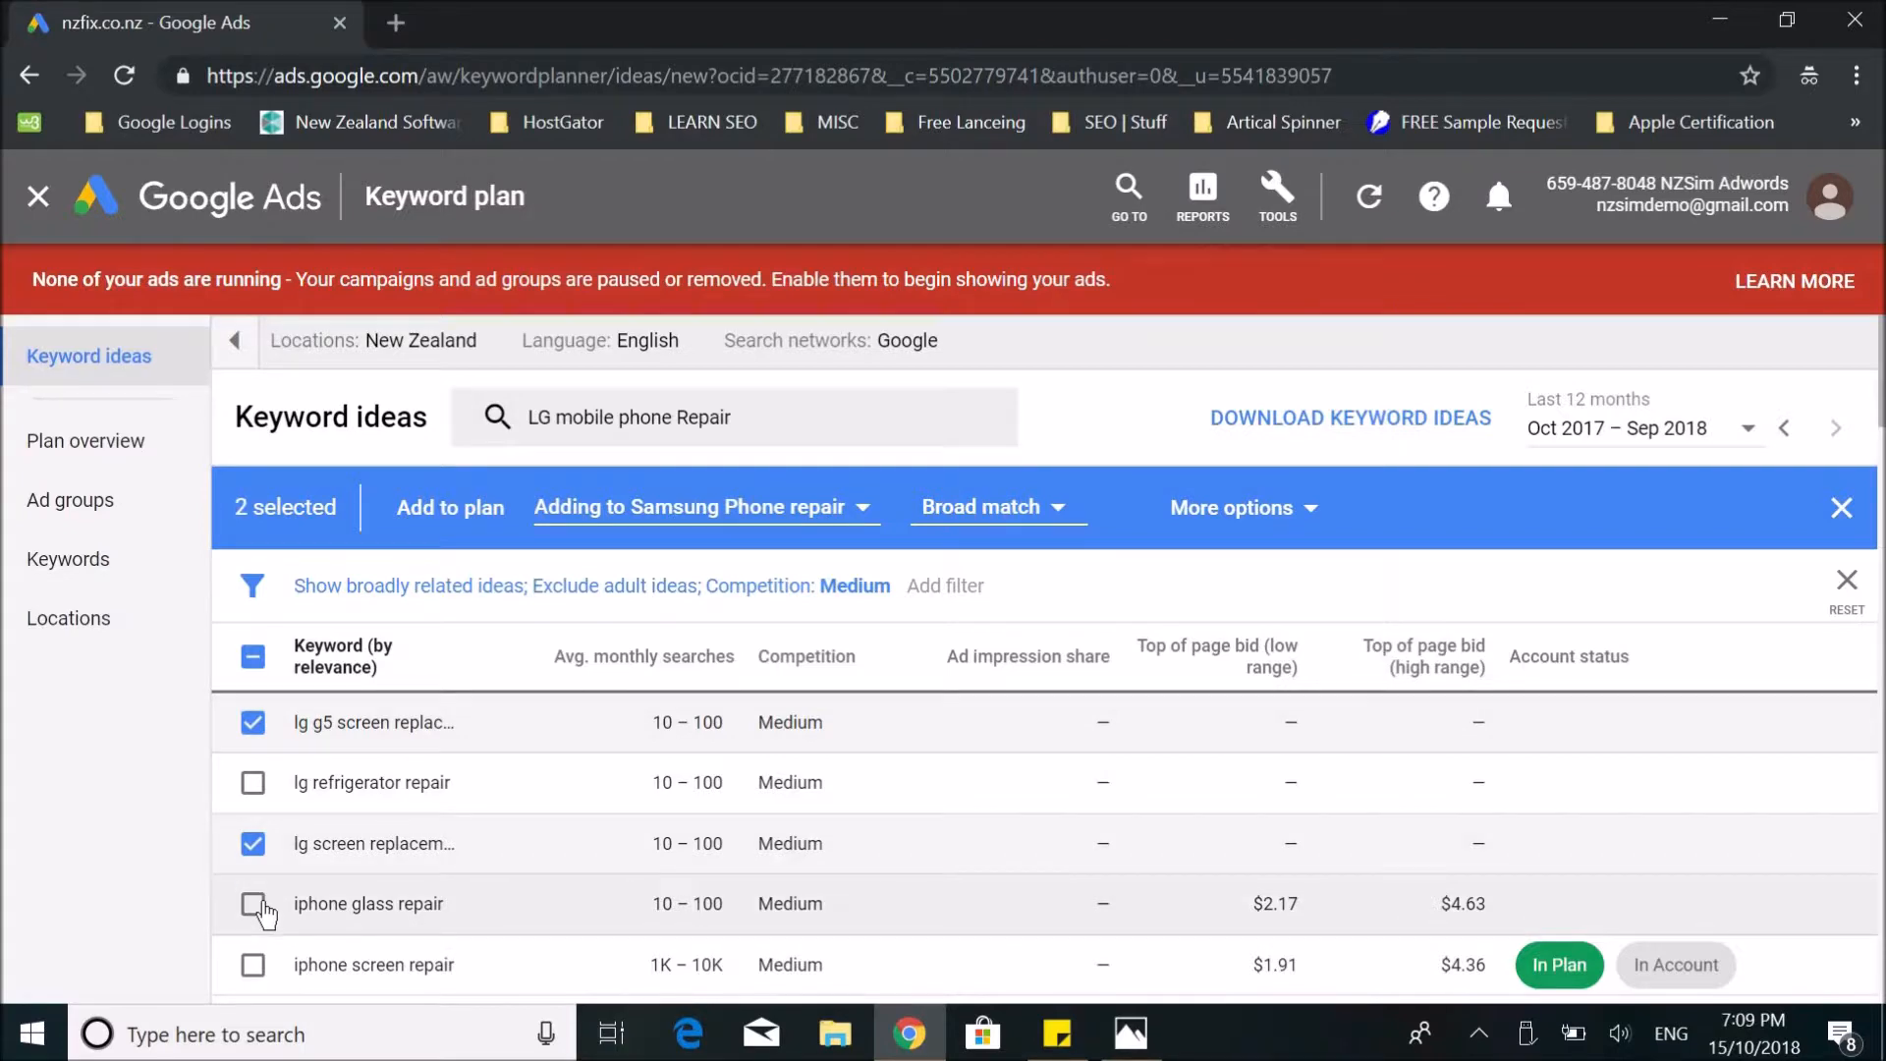
{"action": "scroll", "coordinate": [285, 884], "scroll_direction": "down", "scroll_amount": 2}
{"action": "scroll", "coordinate": [331, 830], "scroll_direction": "down", "scroll_amount": 4}
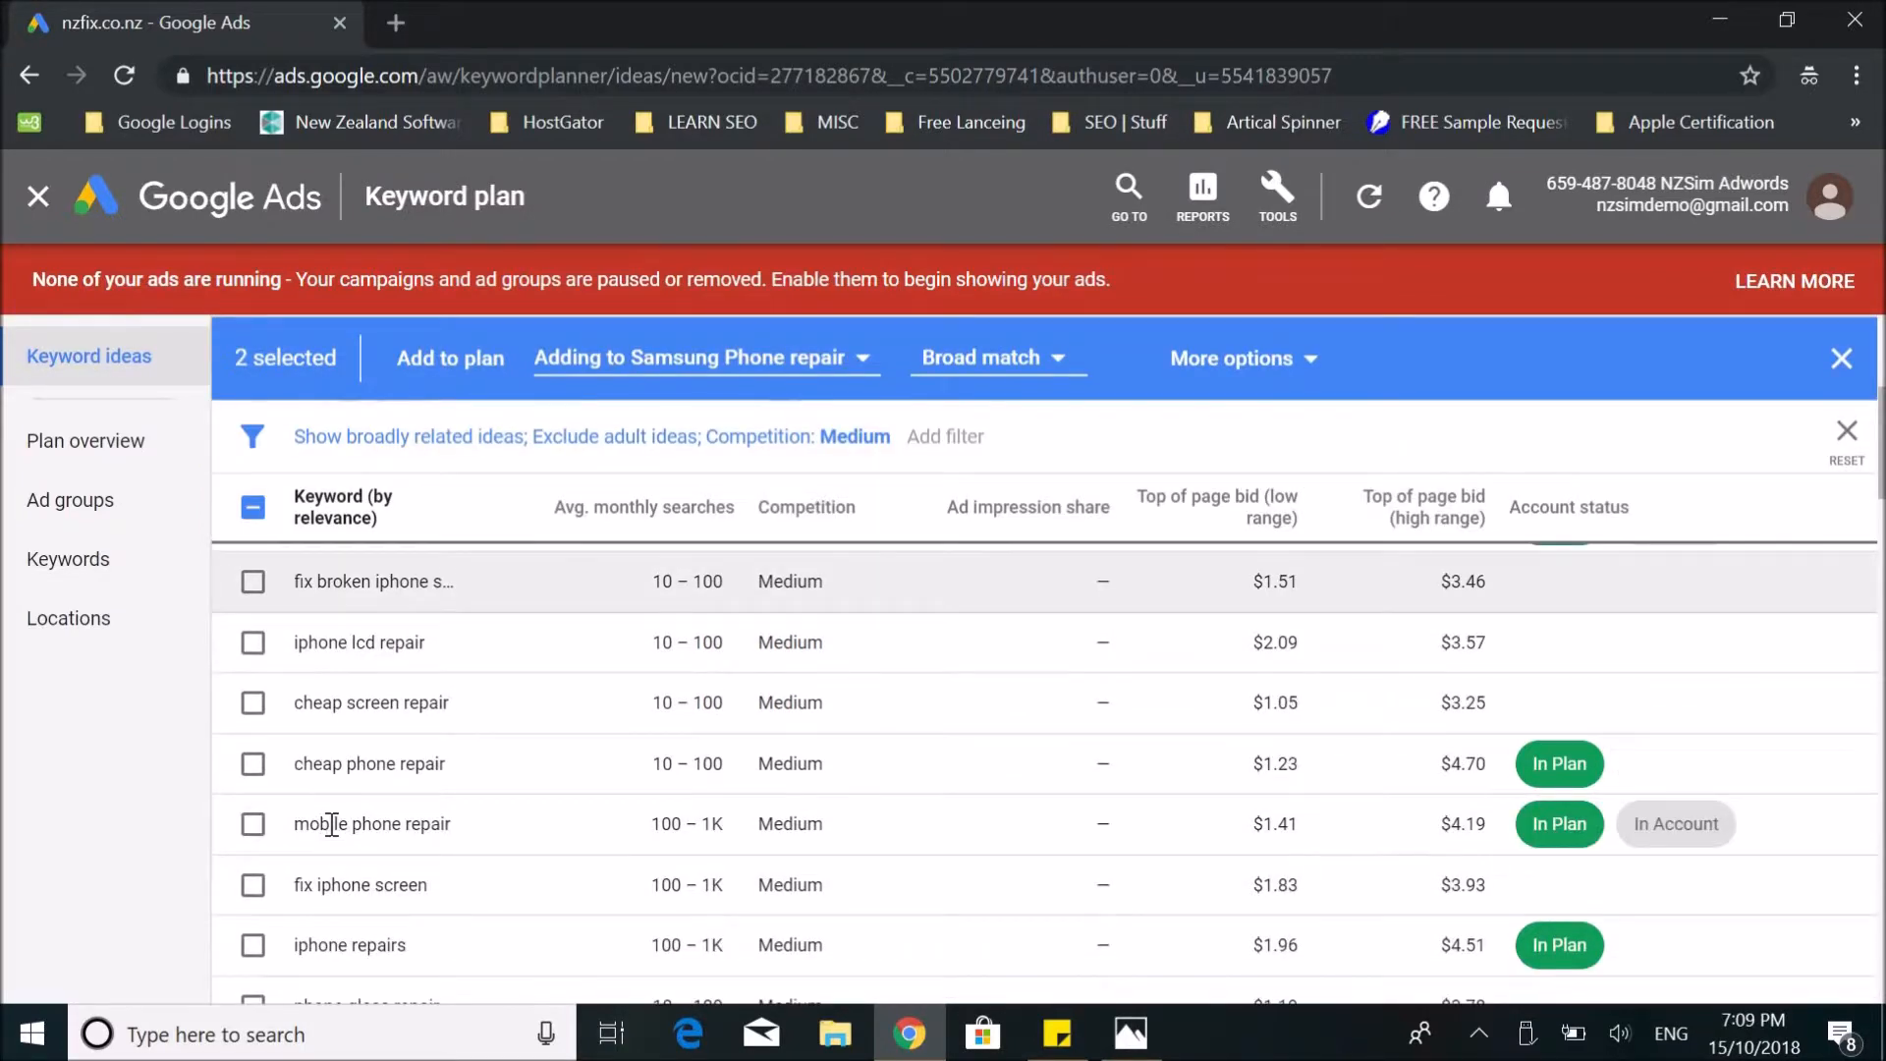
{"action": "scroll", "coordinate": [330, 843], "scroll_direction": "down", "scroll_amount": 8}
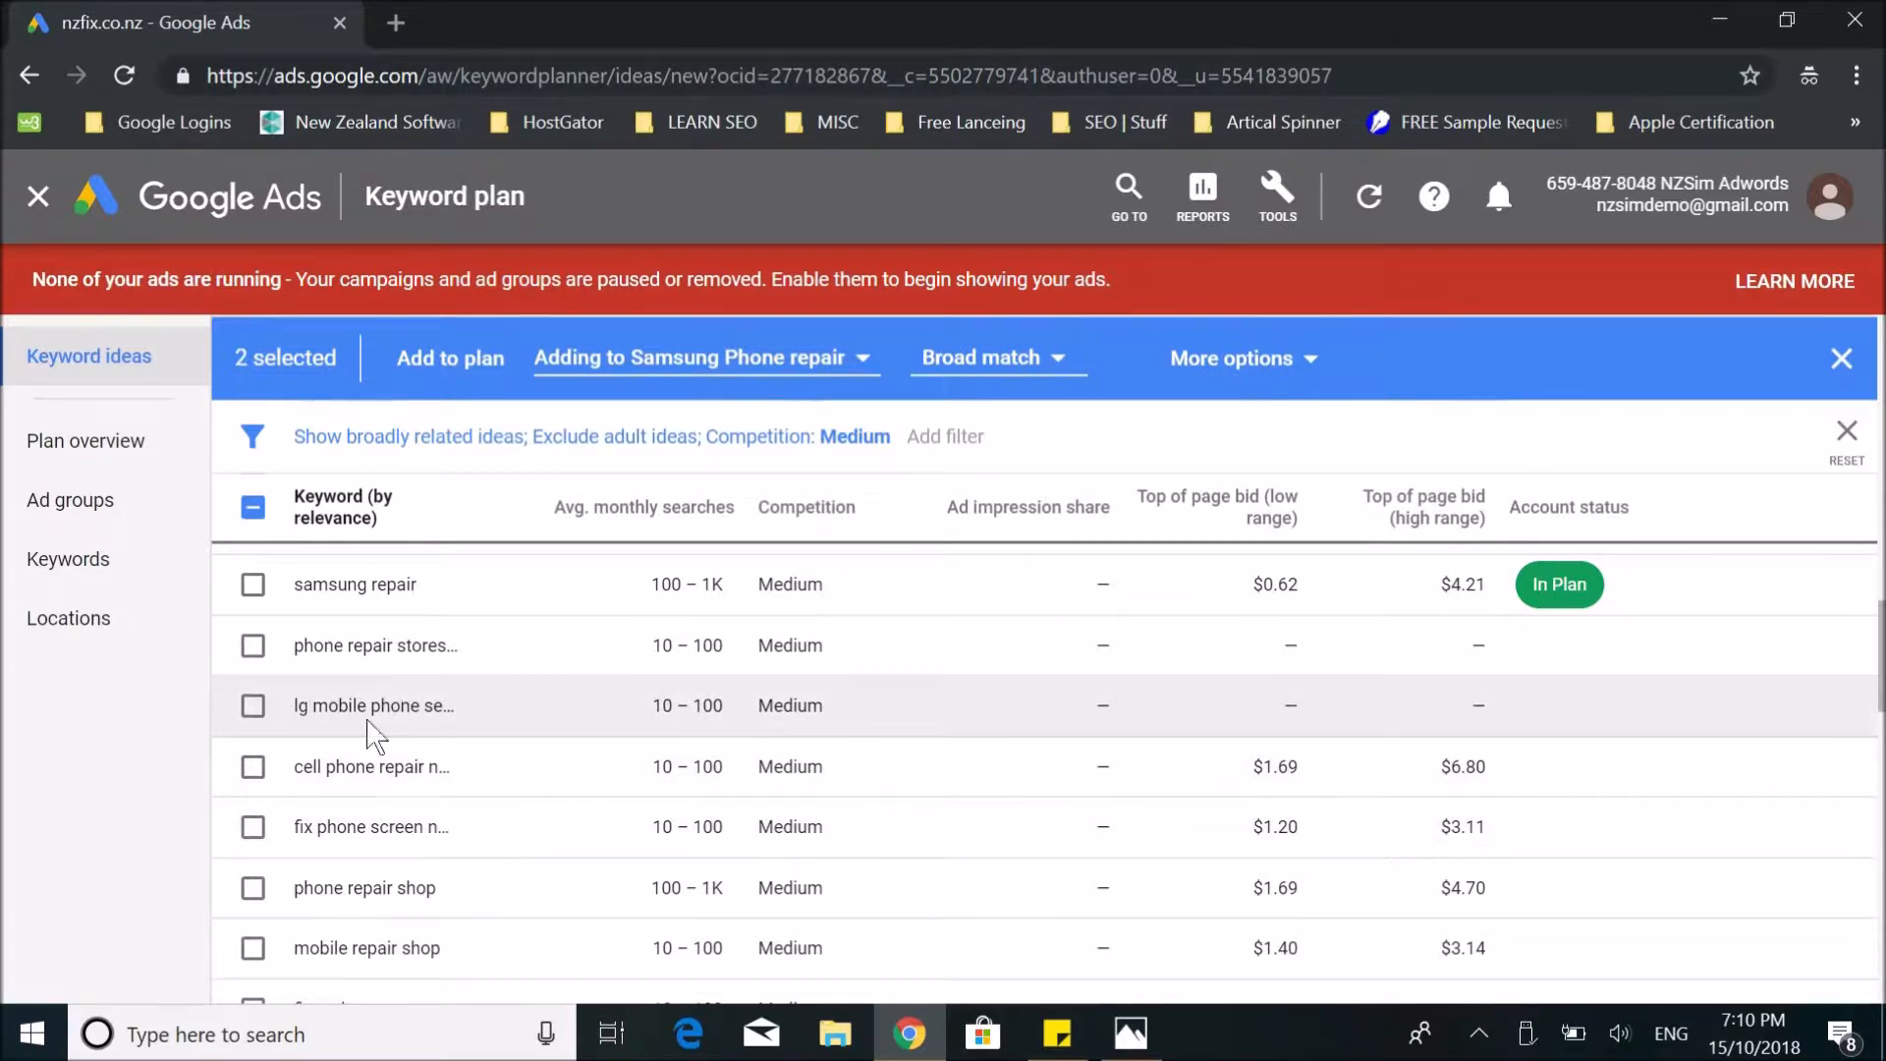
{"action": "left_click", "coordinate": [254, 704]}
{"action": "scroll", "coordinate": [401, 732], "scroll_direction": "down", "scroll_amount": 15}
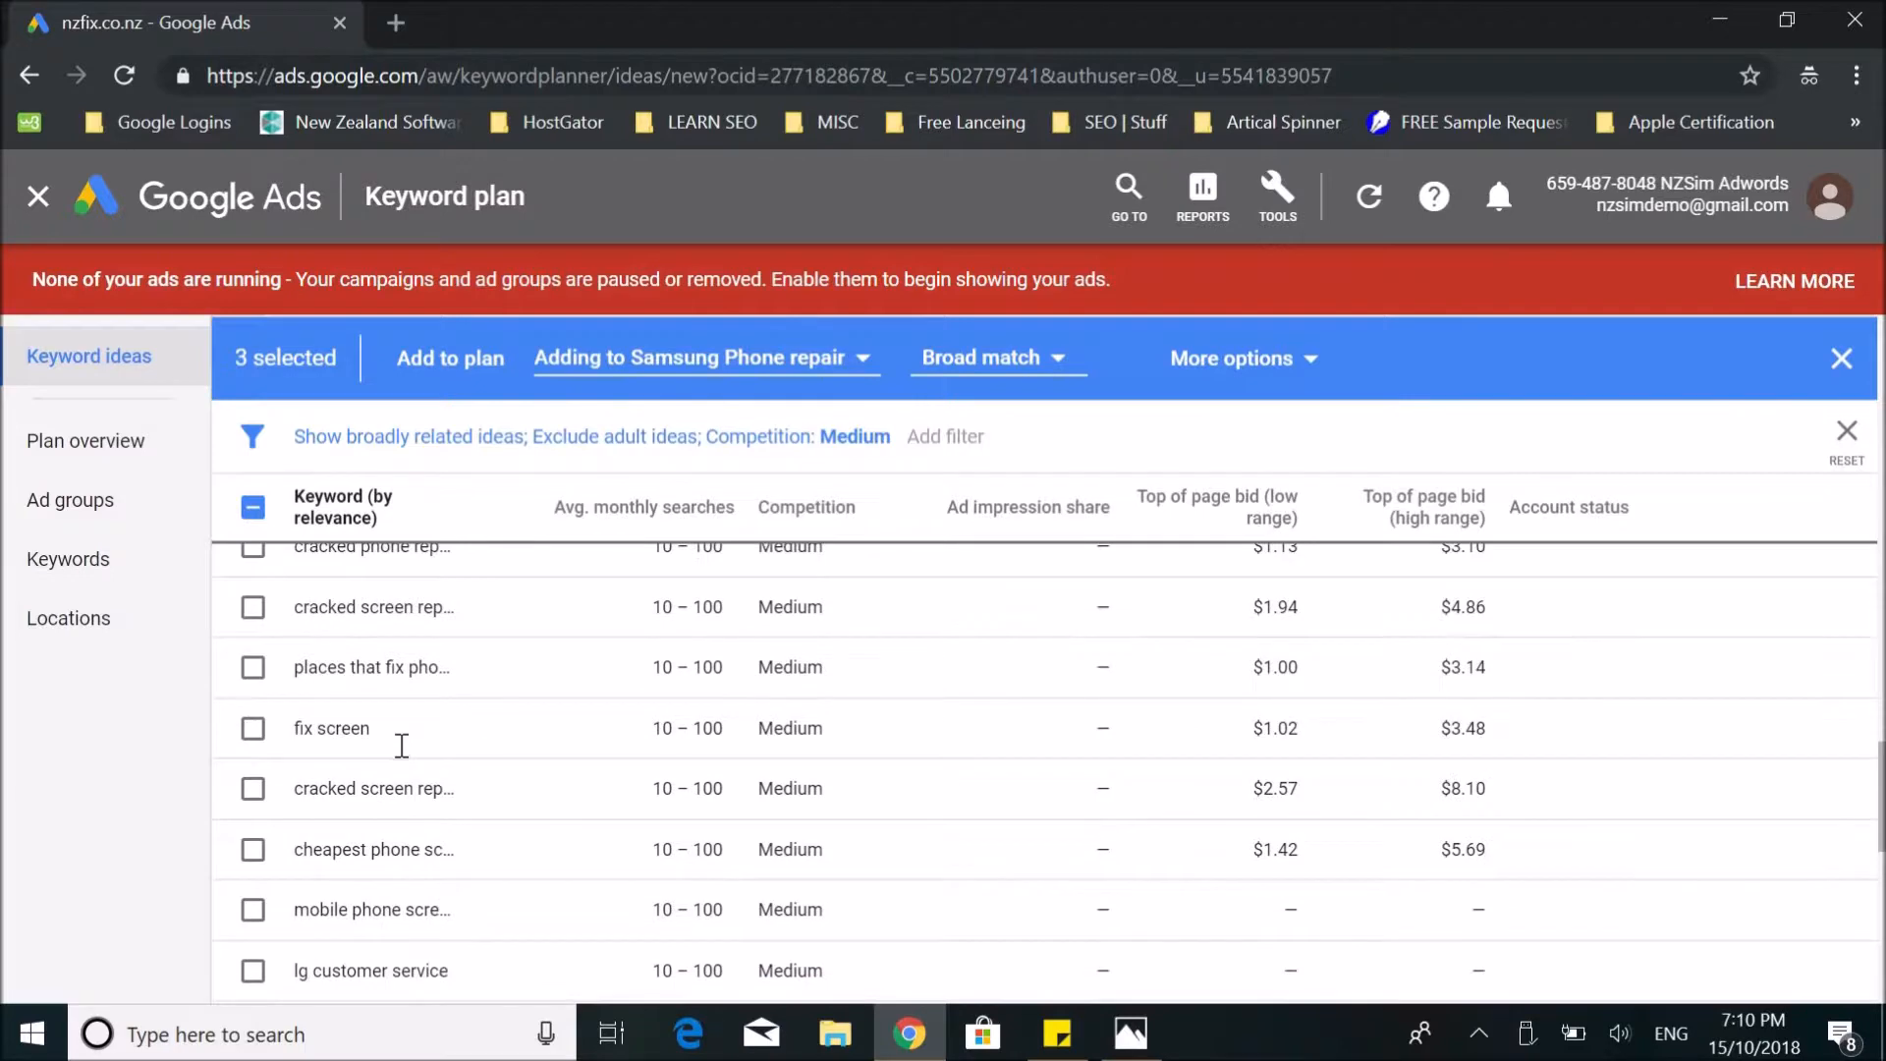
Create a new ad group named "LG Phone Repair" and add the selected LG keywords to the plan in it.
{"action": "scroll", "coordinate": [378, 869], "scroll_direction": "up", "scroll_amount": 15}
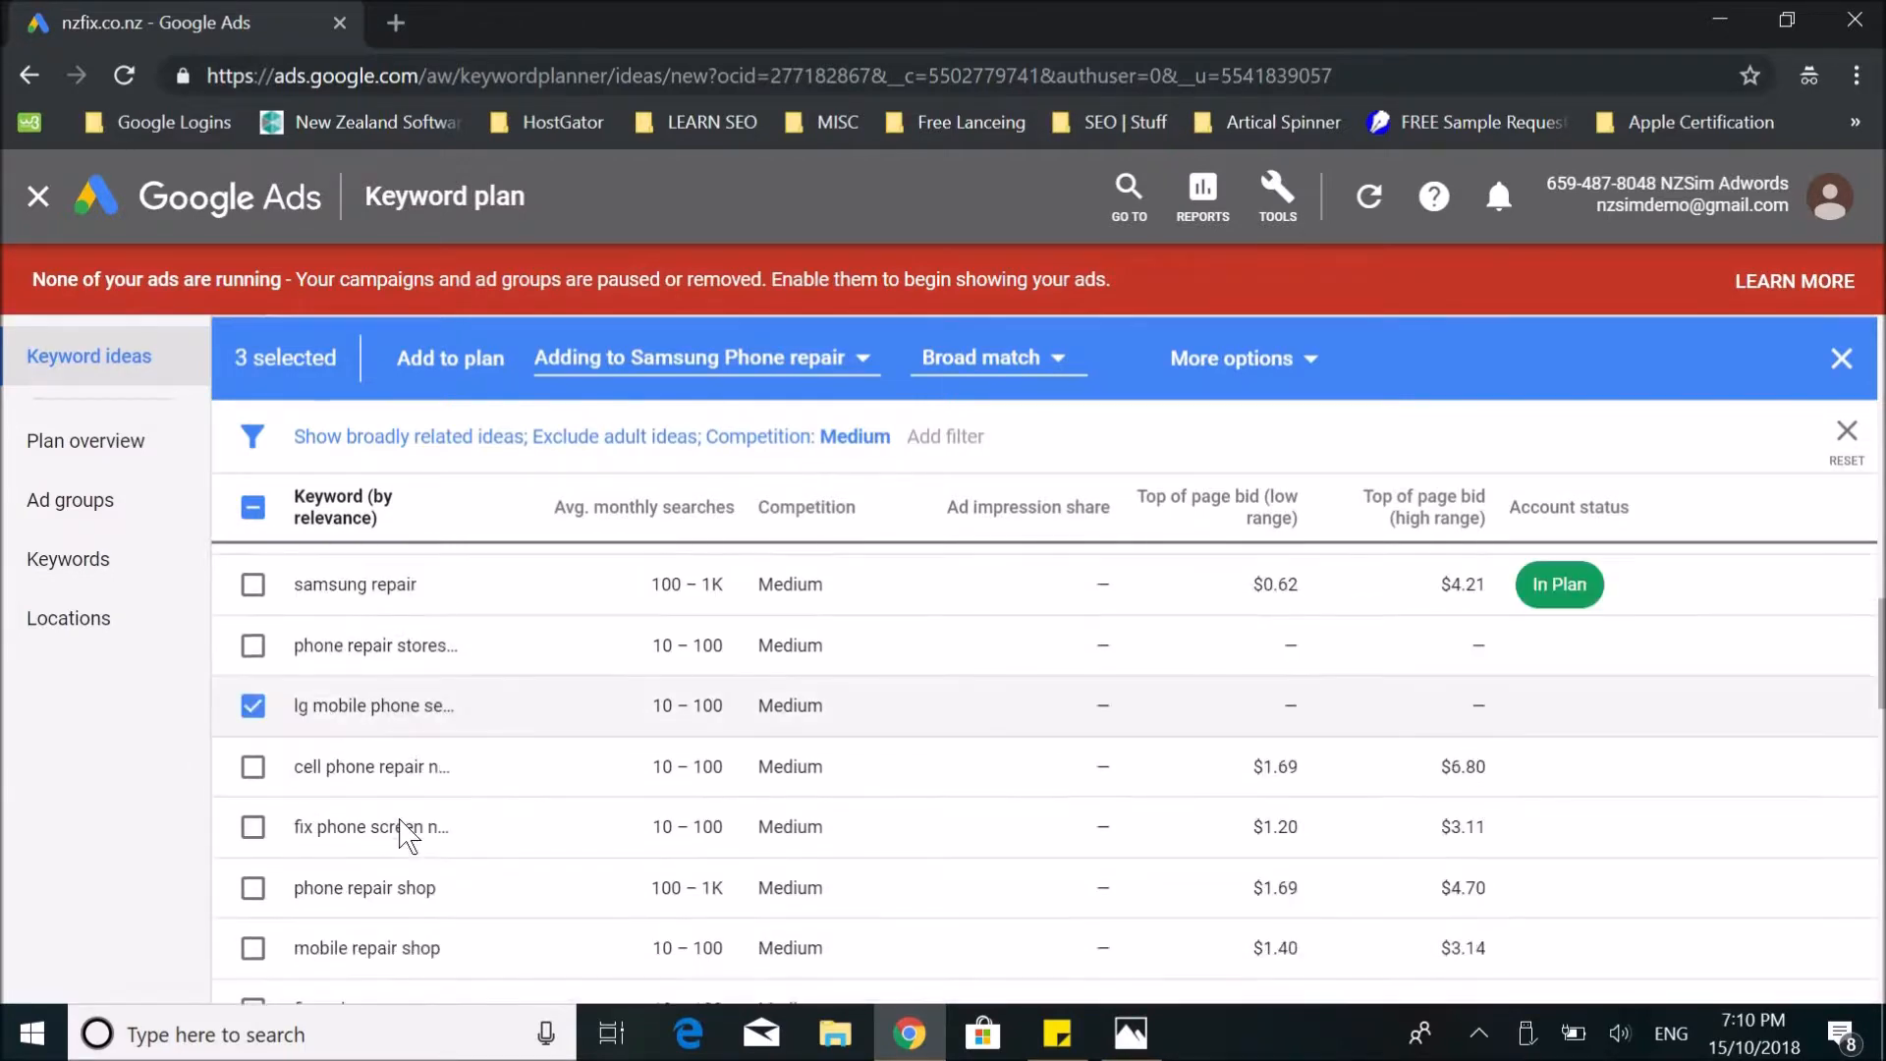
{"action": "scroll", "coordinate": [392, 736], "scroll_direction": "up", "scroll_amount": 5}
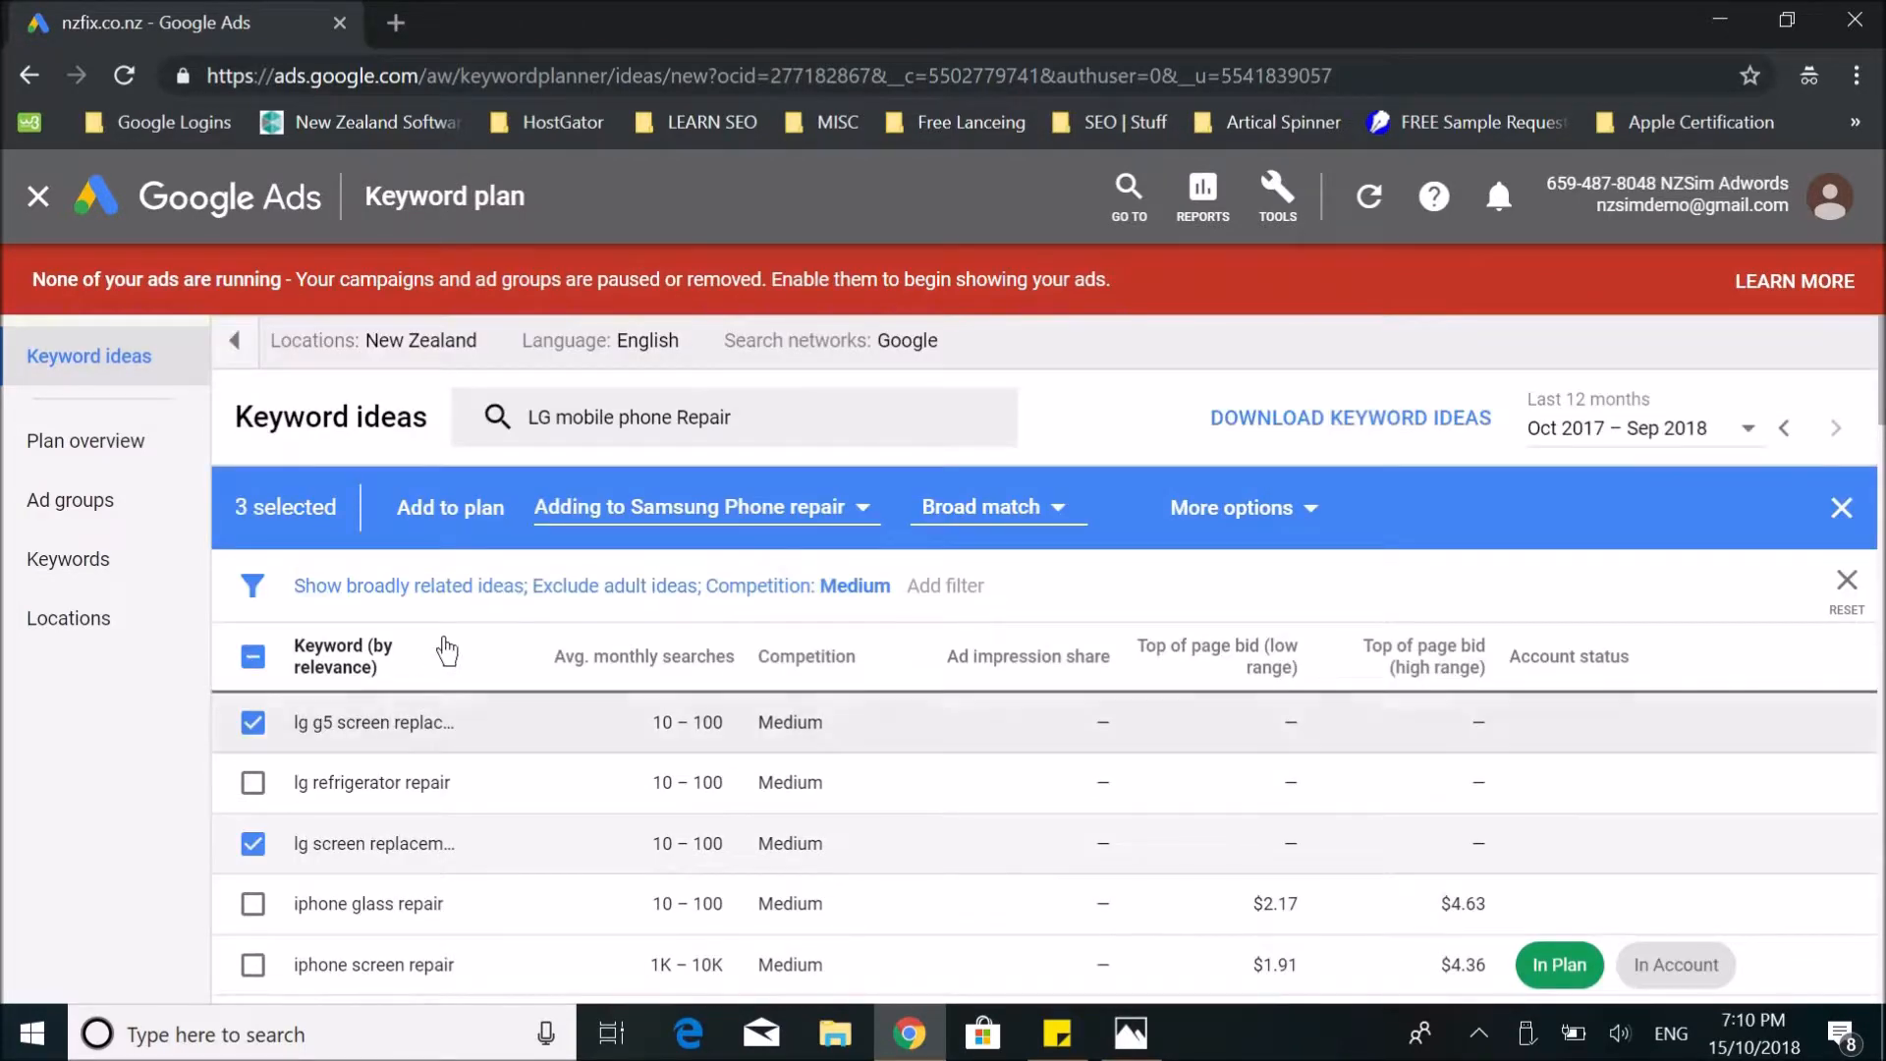
{"action": "left_click", "coordinate": [646, 512]}
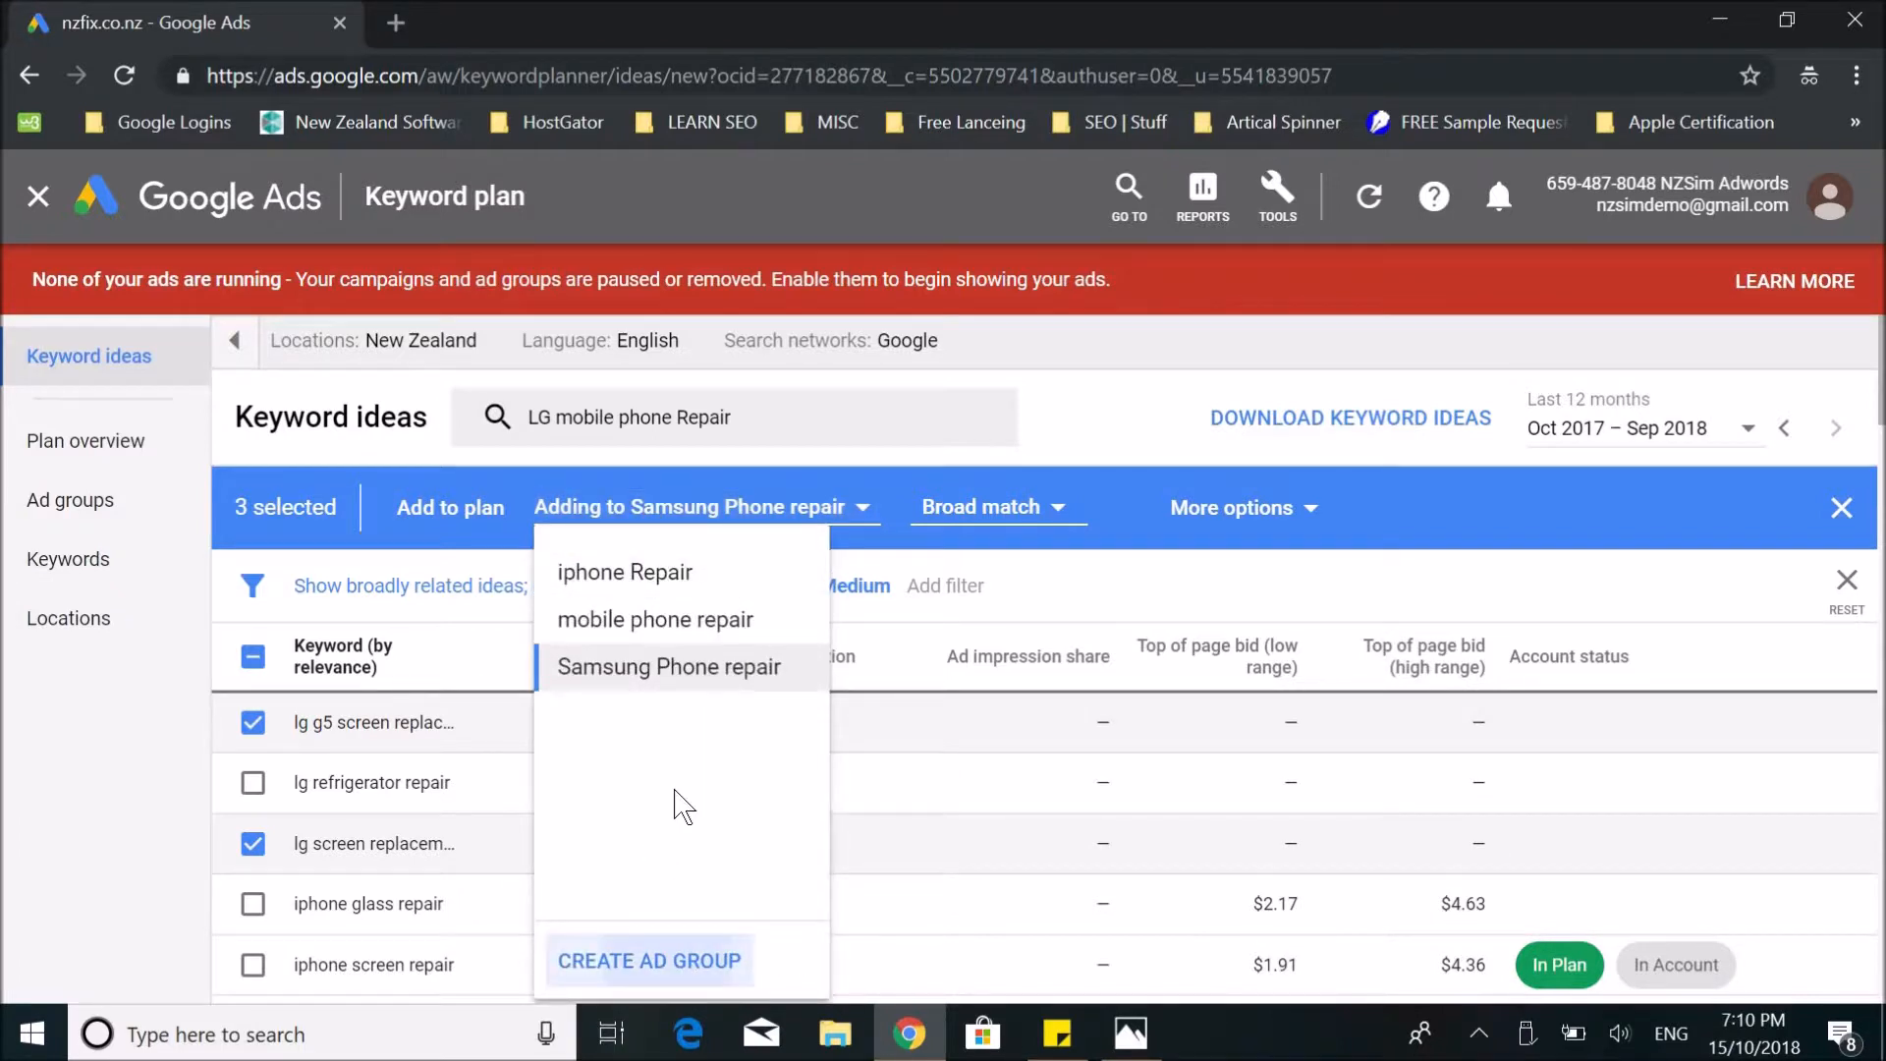
{"action": "left_click", "coordinate": [649, 961]}
{"action": "type", "text": "LG Phone Repair"}
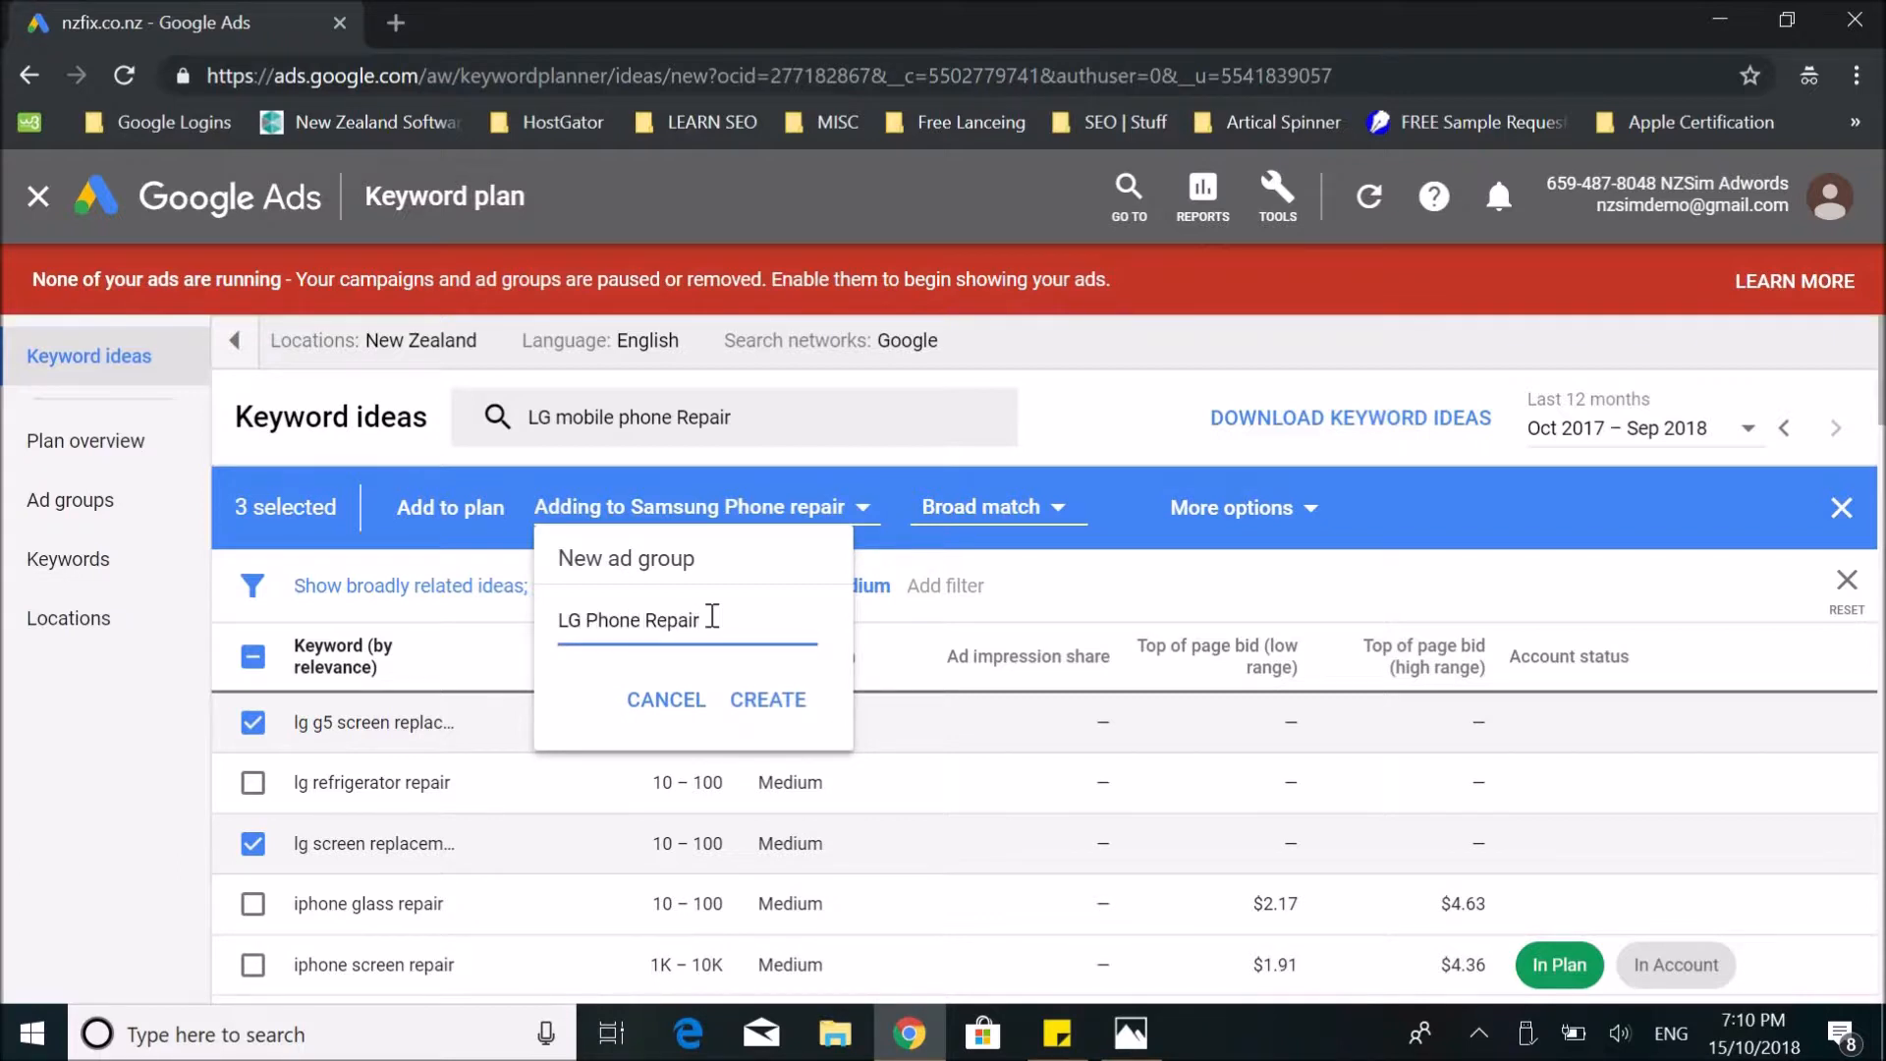
{"action": "left_click", "coordinate": [768, 699]}
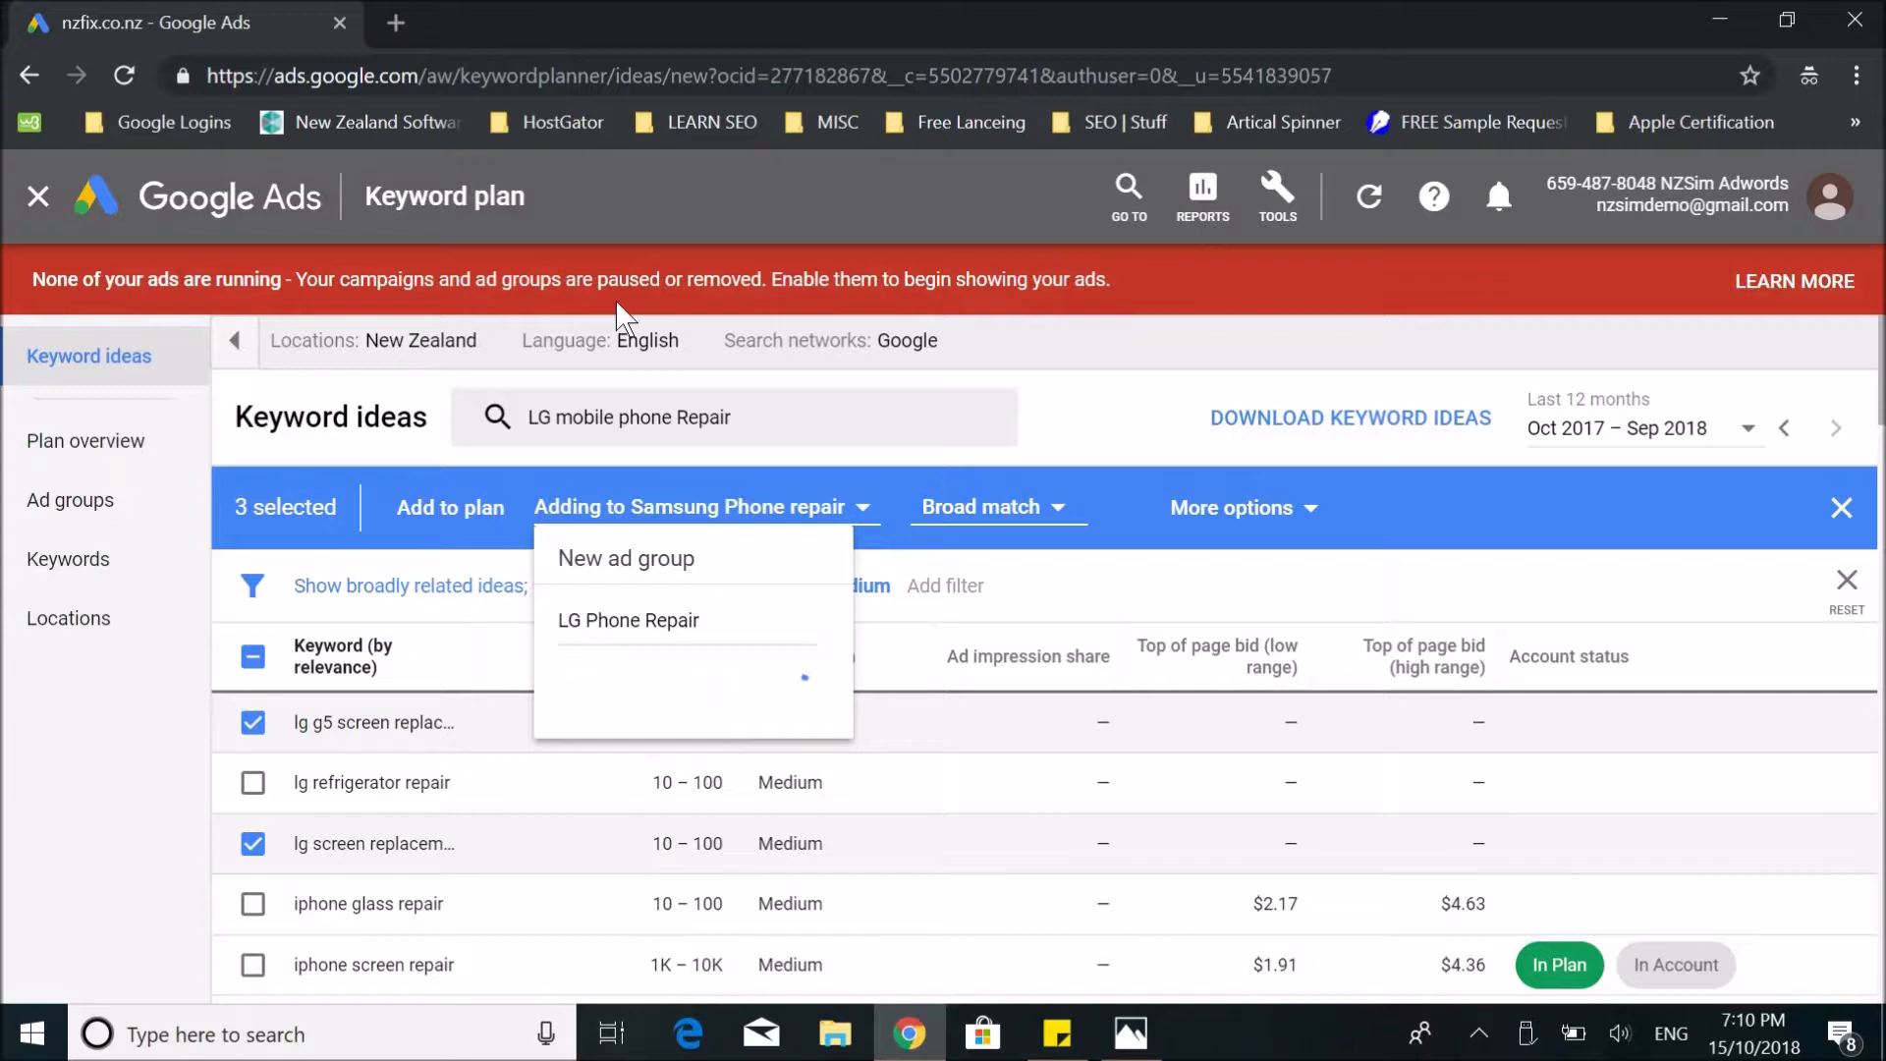
{"action": "left_click", "coordinate": [457, 522]}
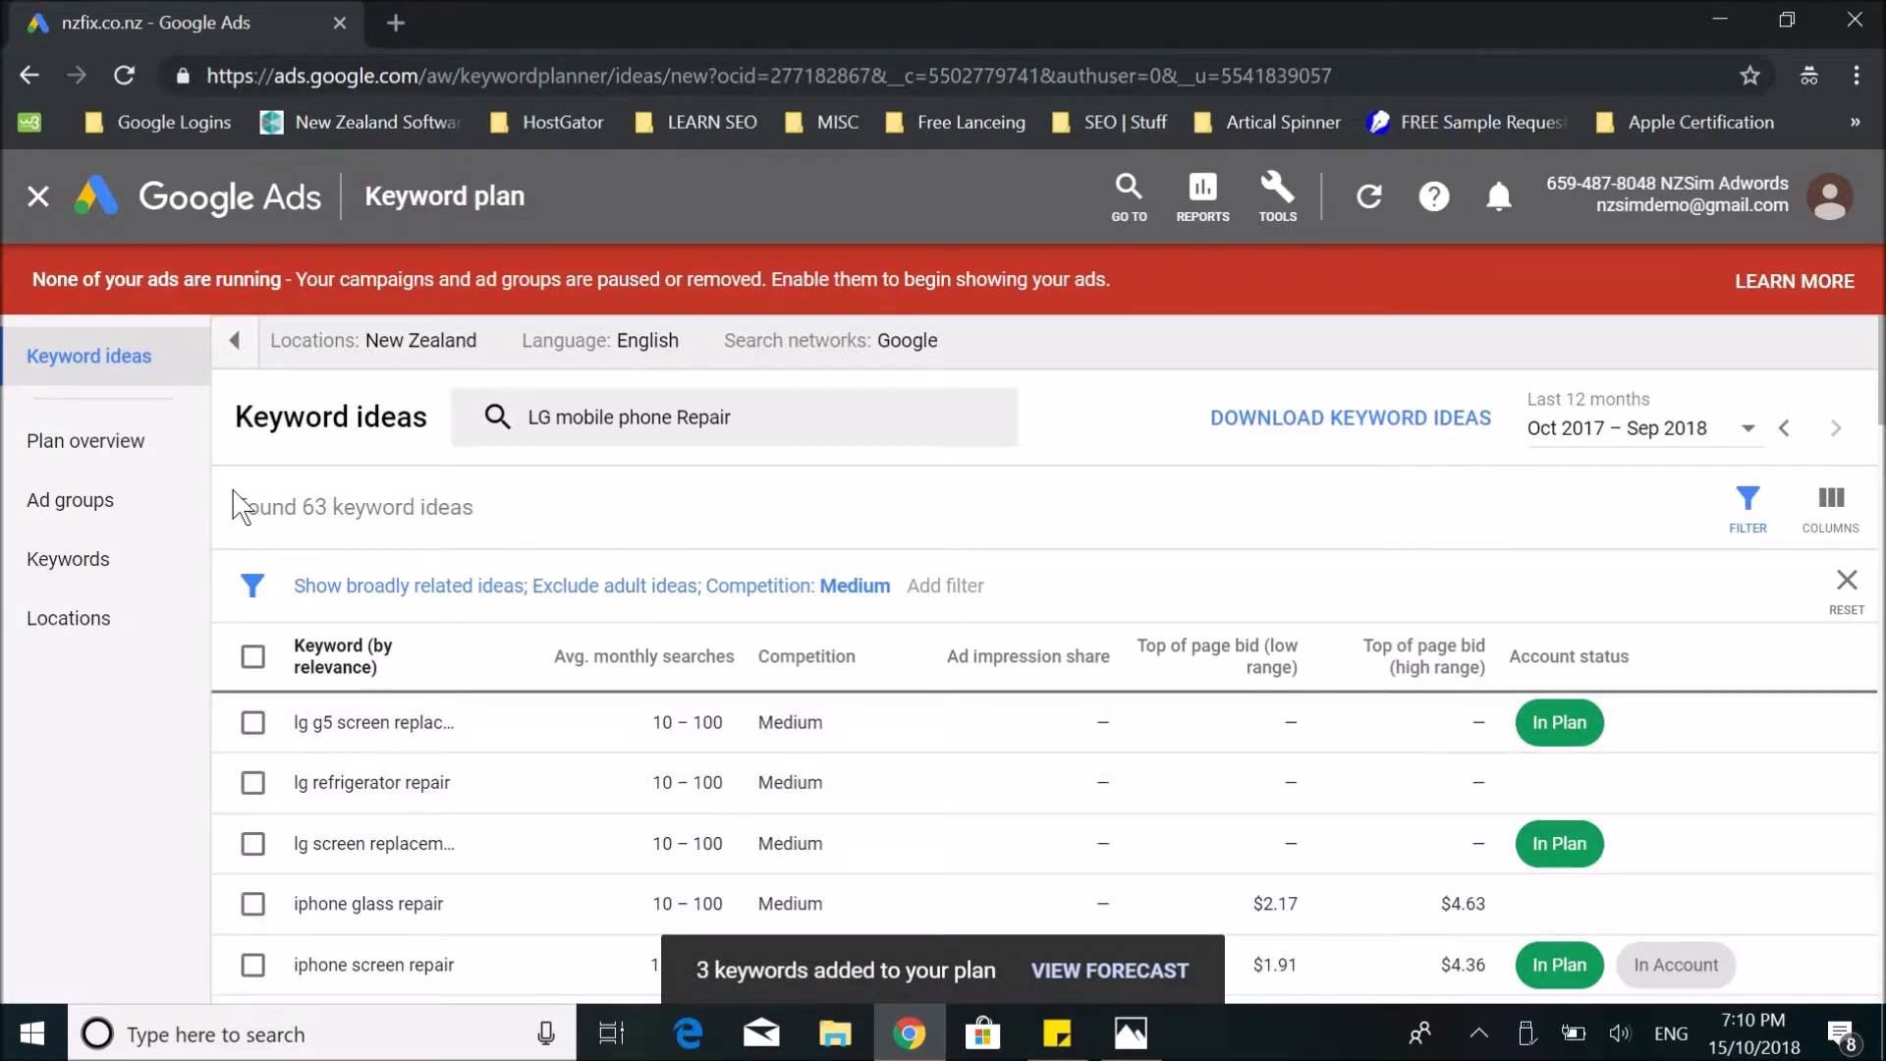
Review the plan overview's forecast metrics, top keywords, devices and locations.
{"action": "left_click", "coordinate": [118, 452]}
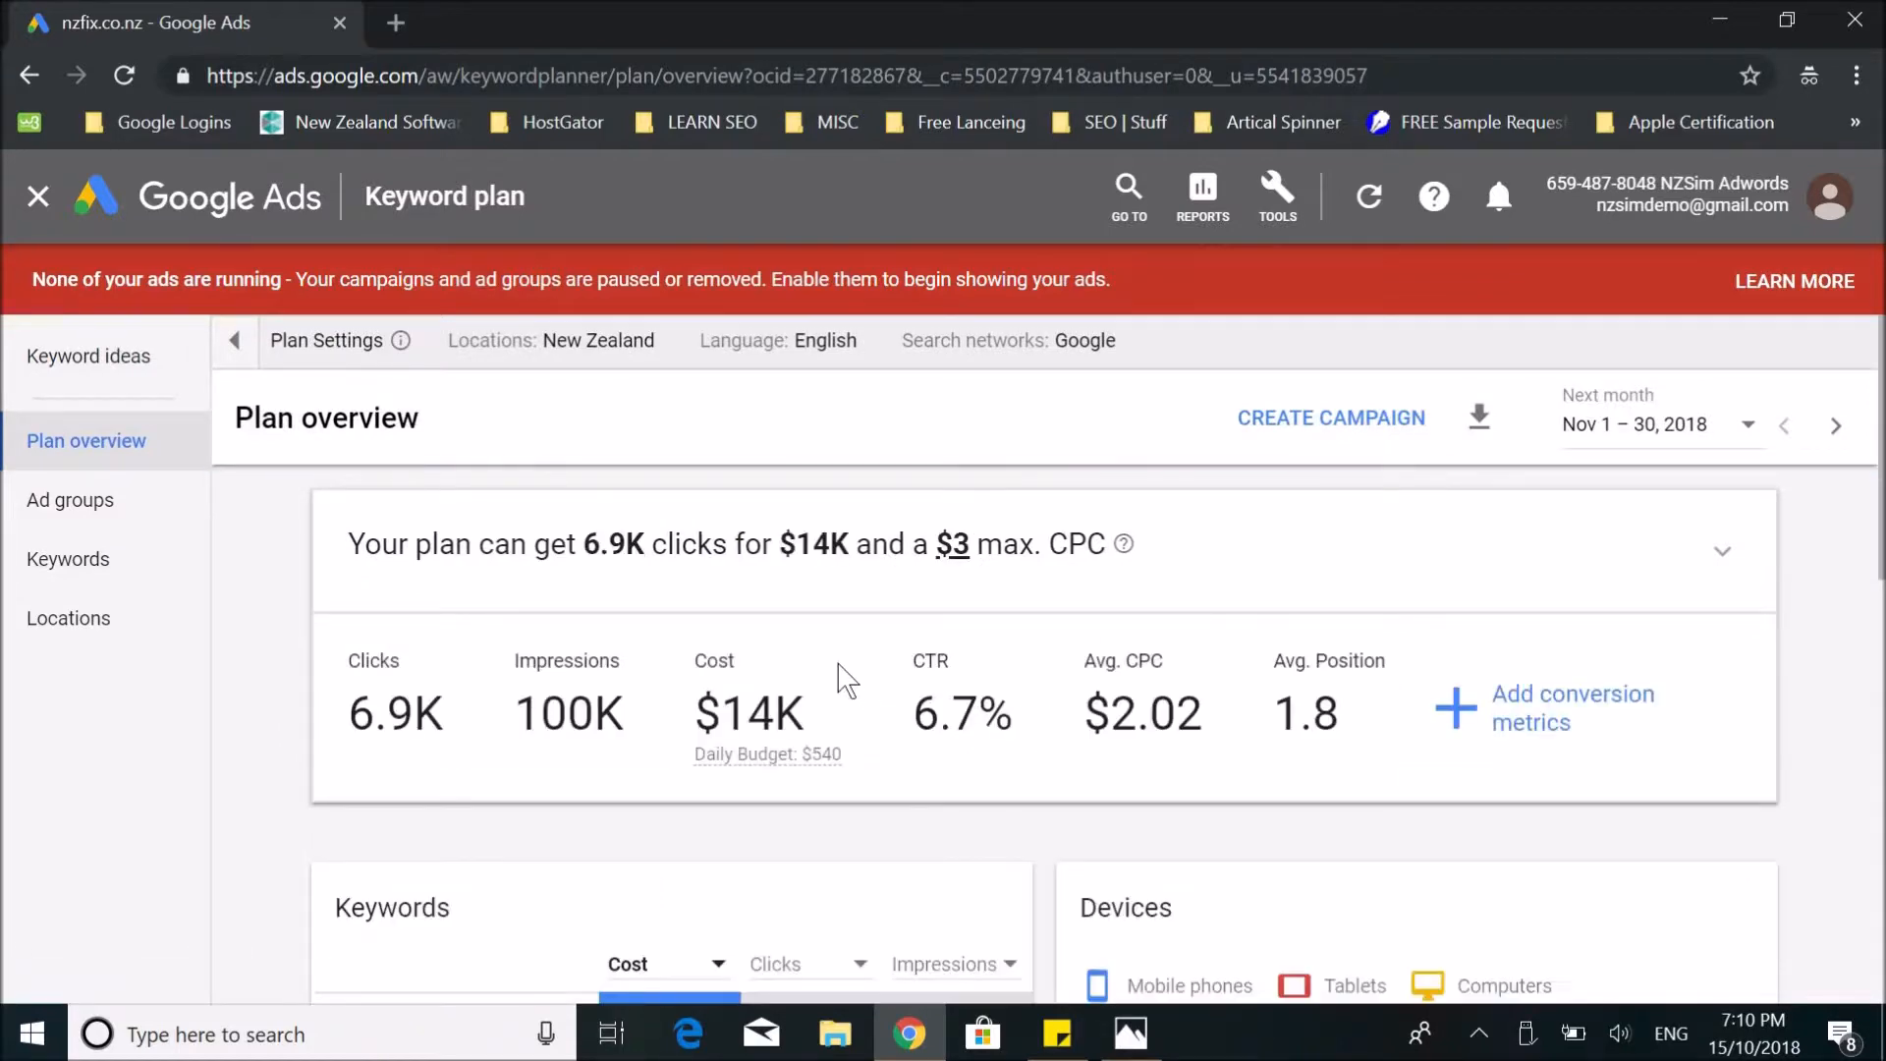
{"action": "scroll", "coordinate": [845, 678], "scroll_direction": "down", "scroll_amount": 2}
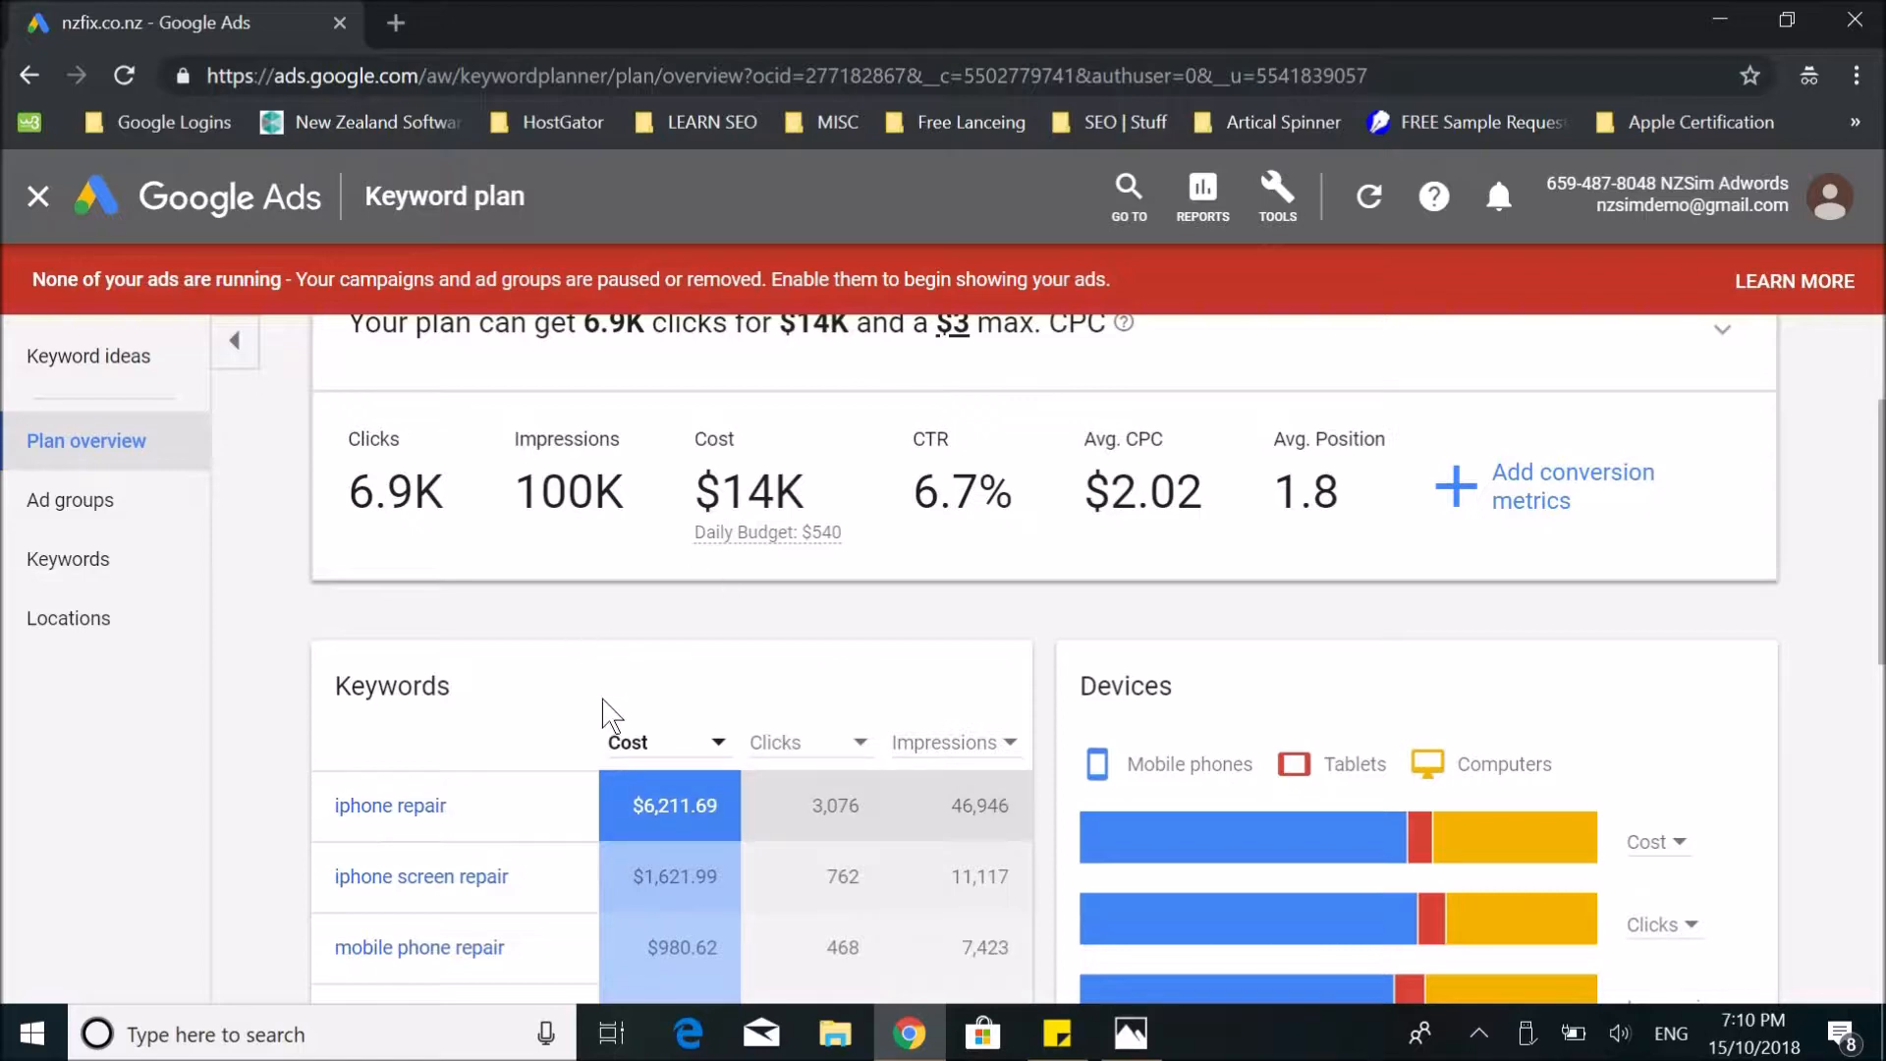
{"action": "scroll", "coordinate": [604, 741], "scroll_direction": "down", "scroll_amount": 4}
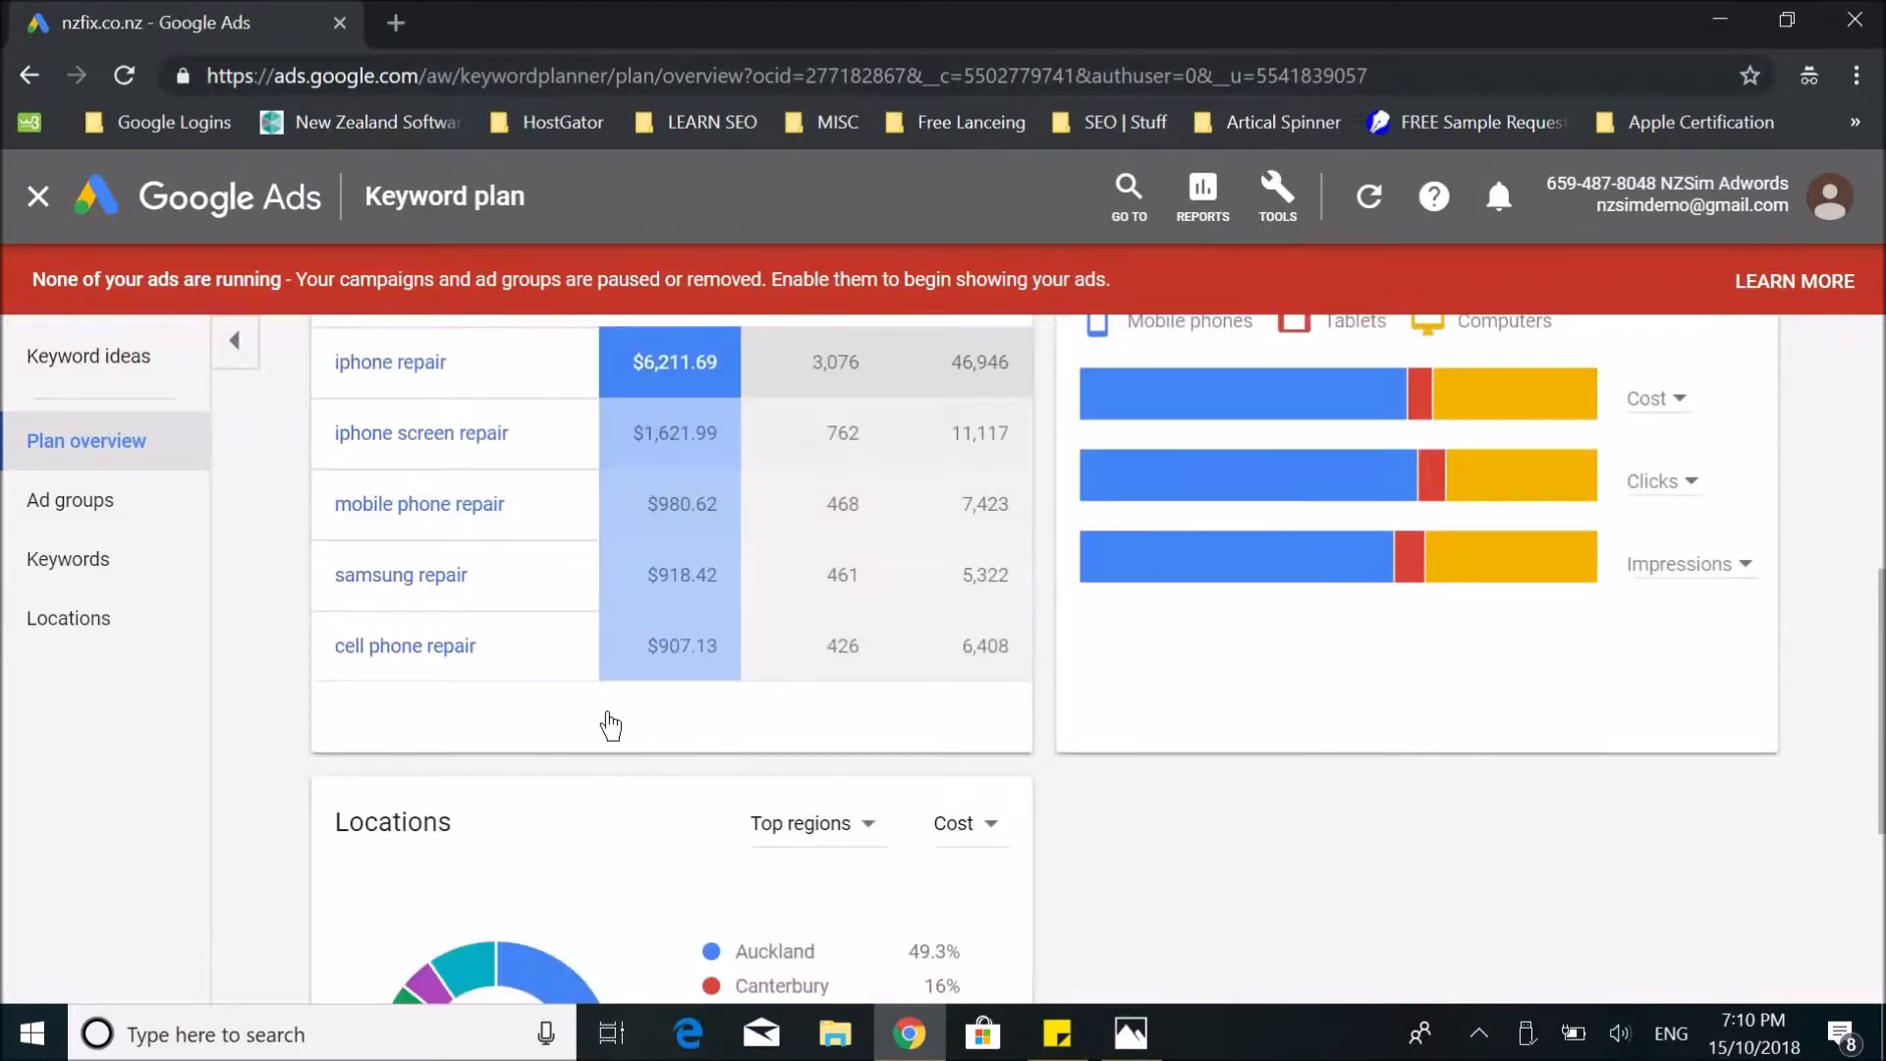
{"action": "scroll", "coordinate": [610, 724], "scroll_direction": "up", "scroll_amount": 4}
Examine the ad group forecasts, comparing each group's keywords, max. CPC, clicks, impressions and cost with the plan totals.
{"action": "left_click", "coordinate": [90, 519]}
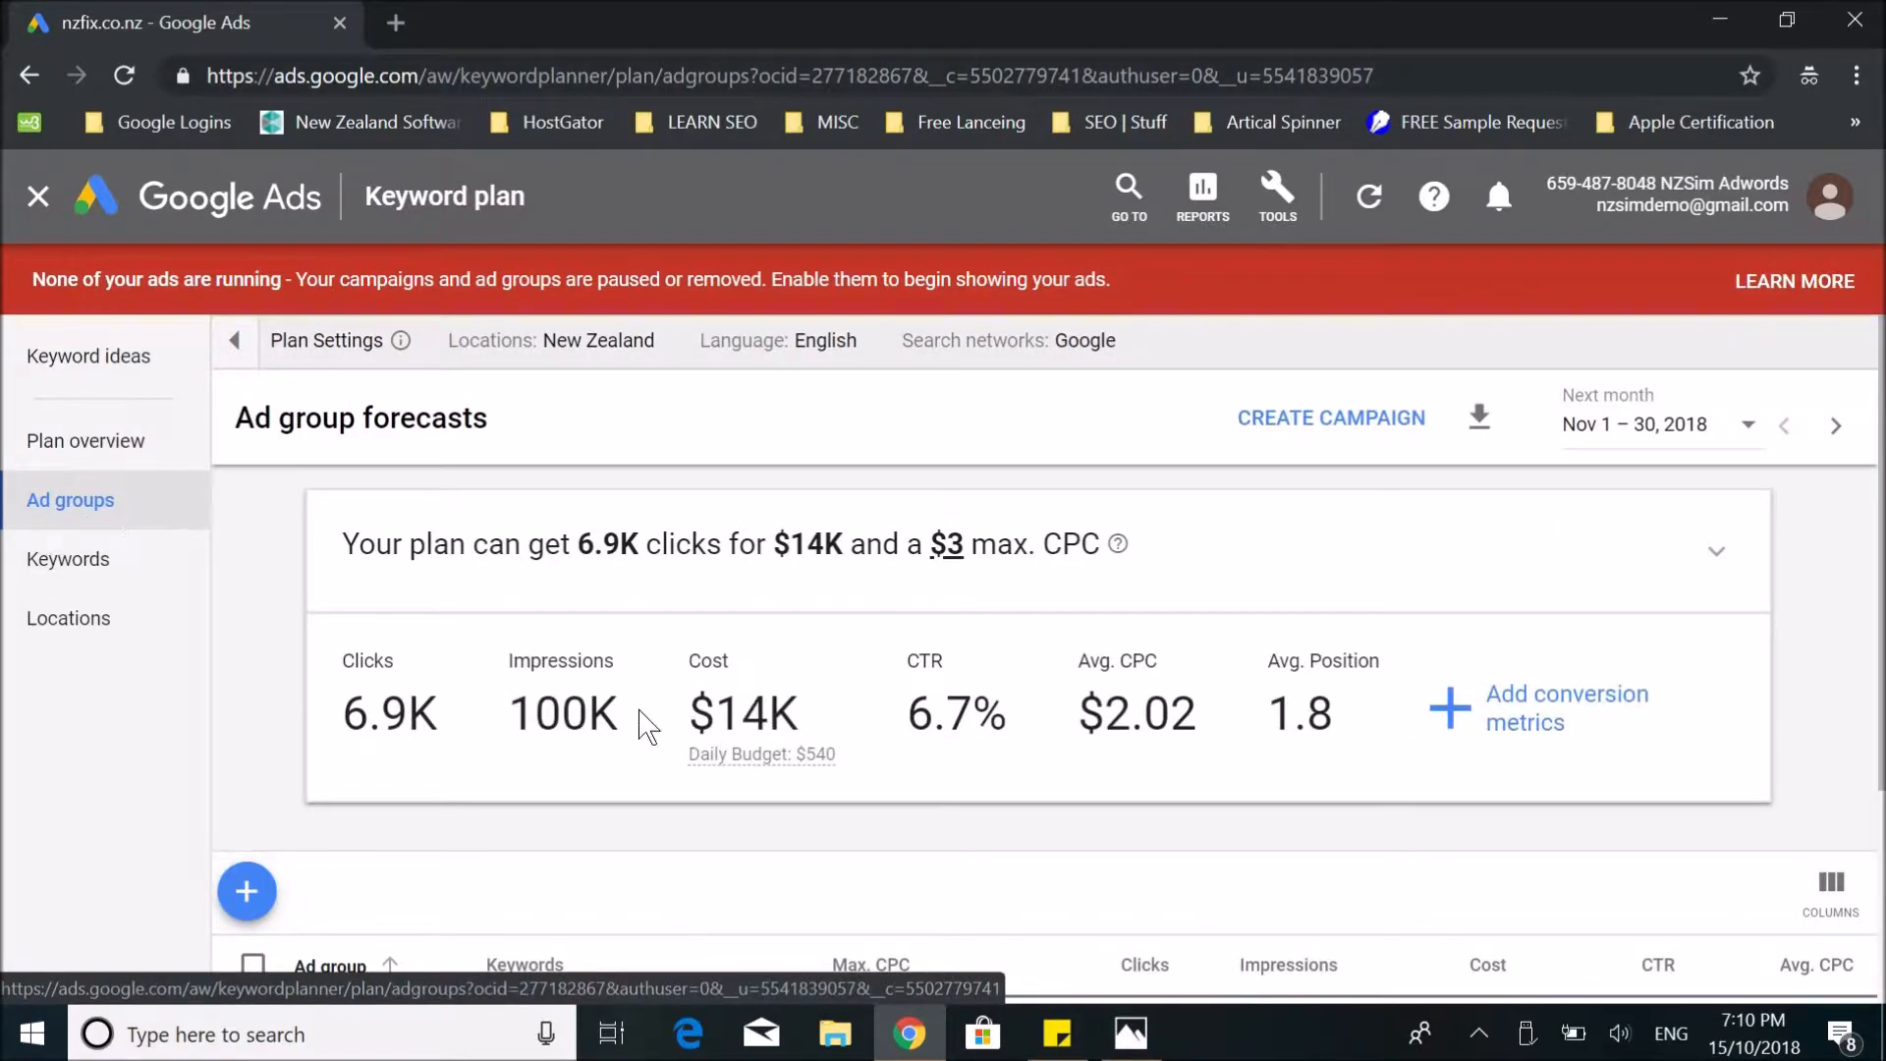
{"action": "scroll", "coordinate": [644, 727], "scroll_direction": "down", "scroll_amount": 2}
{"action": "scroll", "coordinate": [354, 781], "scroll_direction": "down", "scroll_amount": 1}
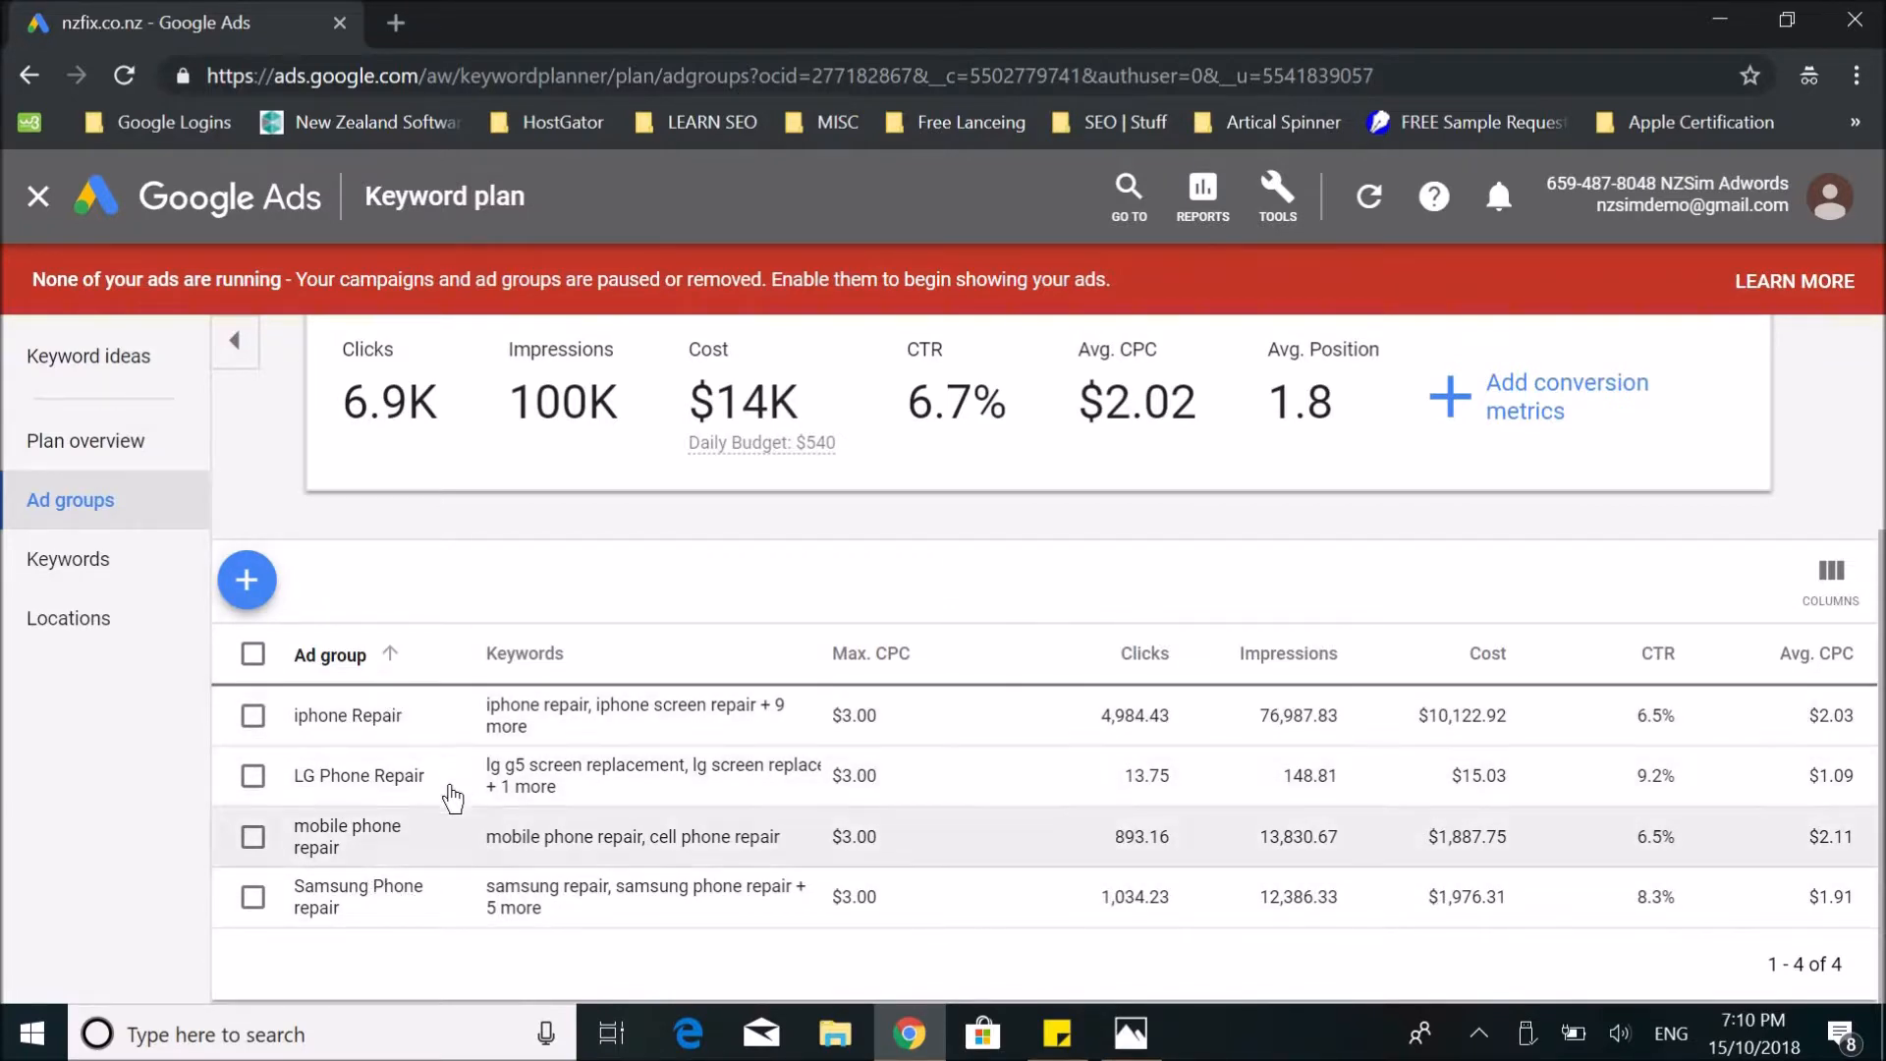
{"action": "scroll", "coordinate": [444, 805], "scroll_direction": "up", "scroll_amount": 3}
{"action": "scroll", "coordinate": [380, 786], "scroll_direction": "down", "scroll_amount": 3}
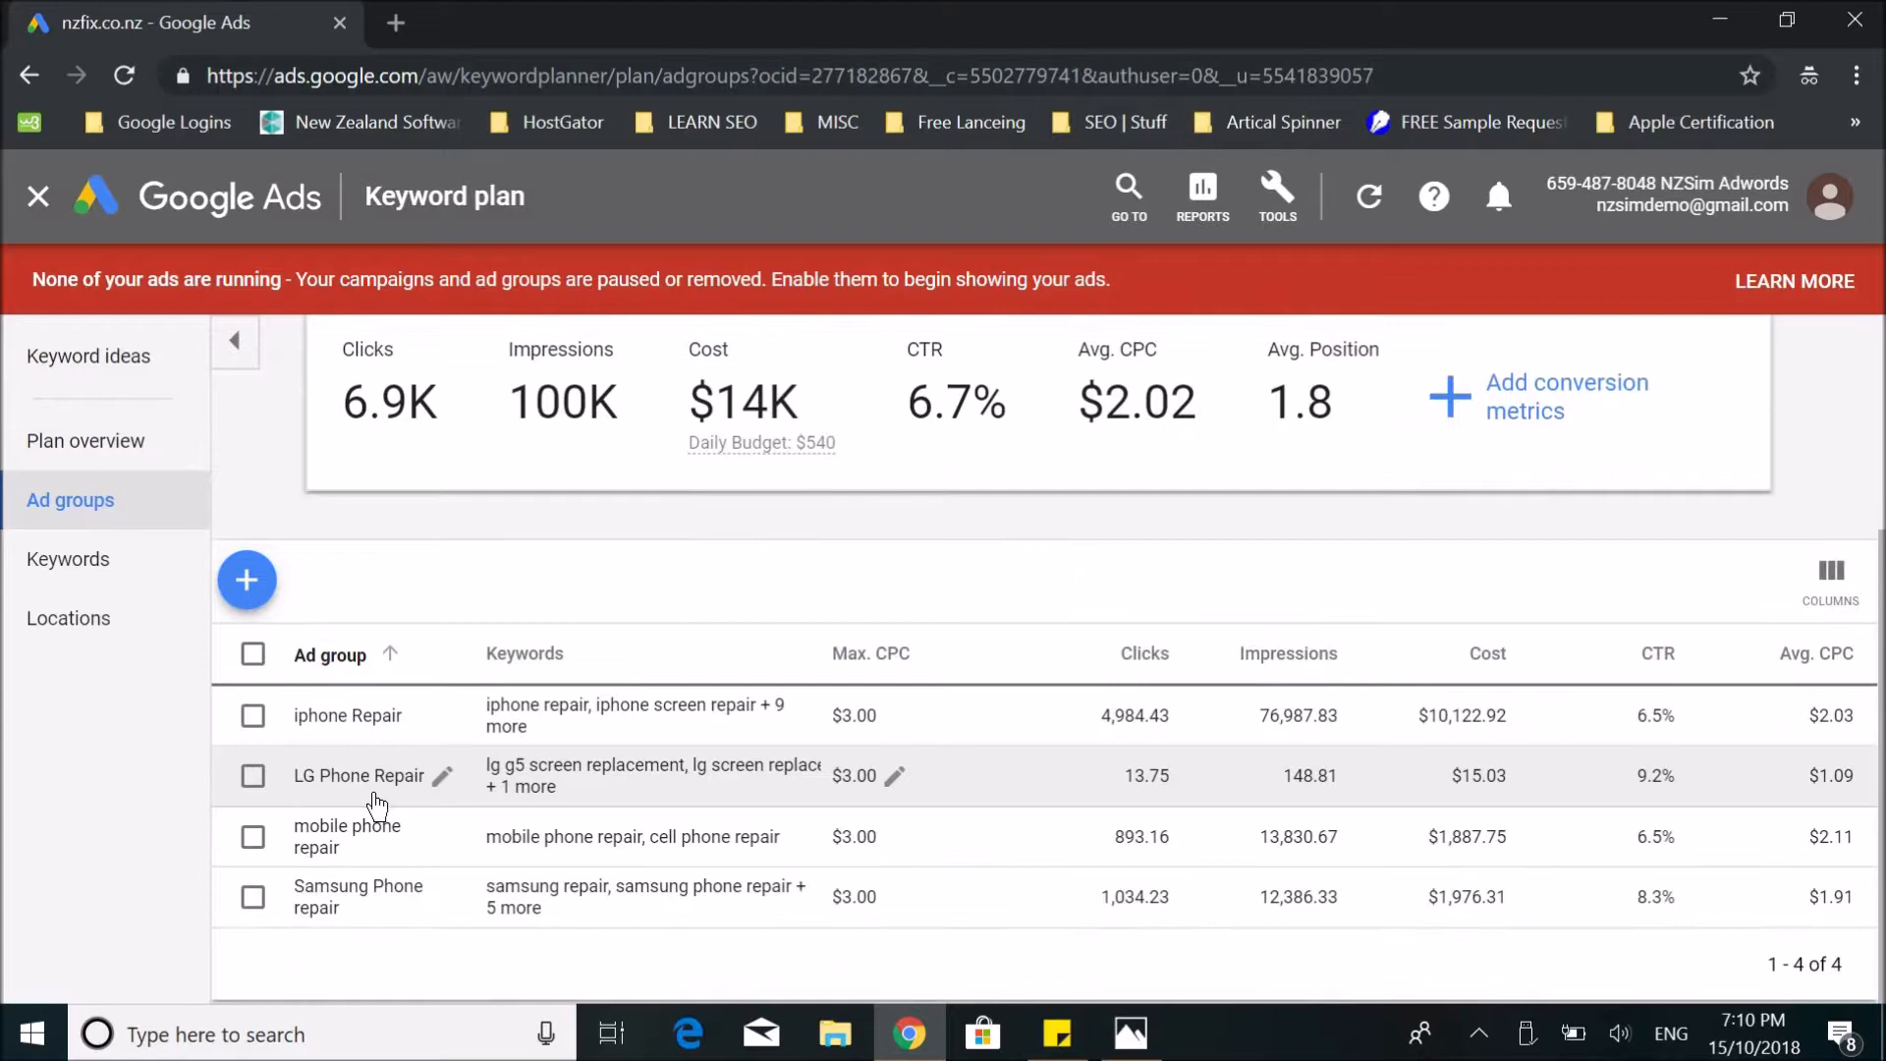
{"action": "scroll", "coordinate": [168, 643], "scroll_direction": "up", "scroll_amount": 2}
{"action": "scroll", "coordinate": [782, 820], "scroll_direction": "down", "scroll_amount": 2}
{"action": "scroll", "coordinate": [924, 666], "scroll_direction": "up", "scroll_amount": 3}
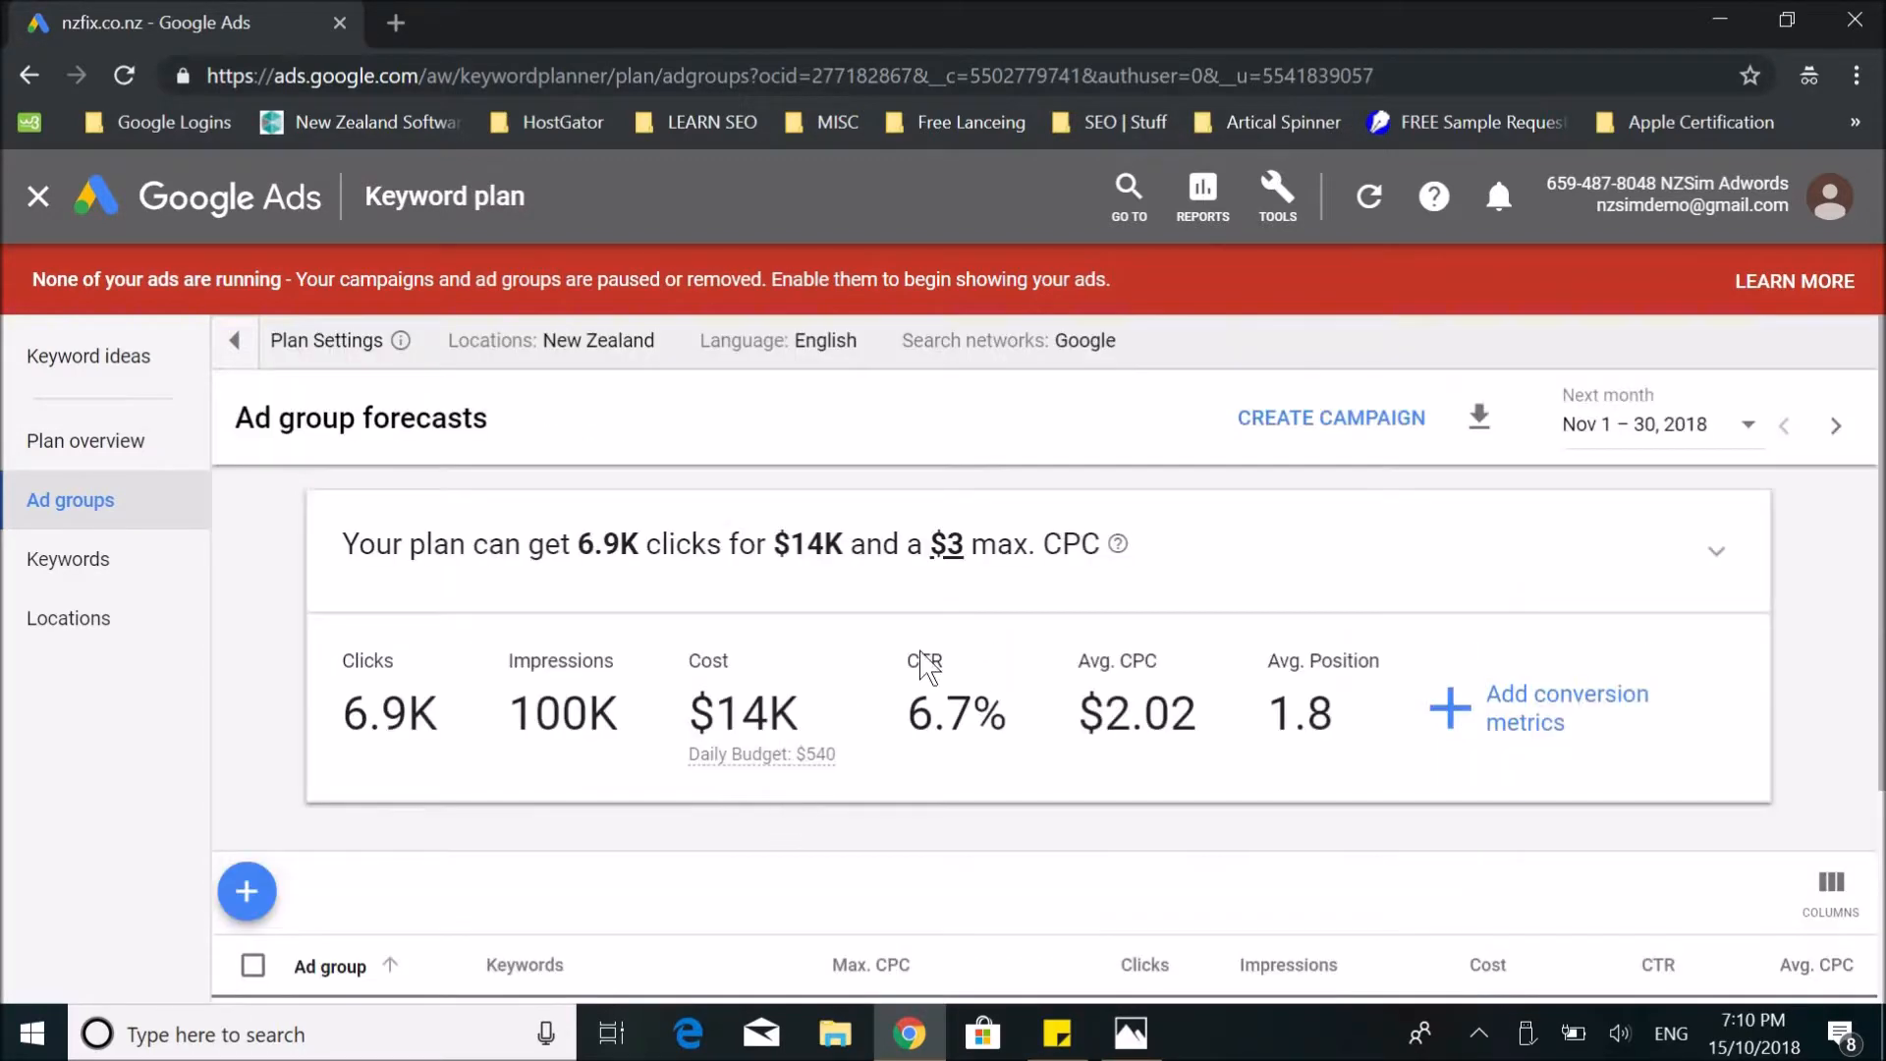
{"action": "scroll", "coordinate": [463, 948], "scroll_direction": "down", "scroll_amount": 3}
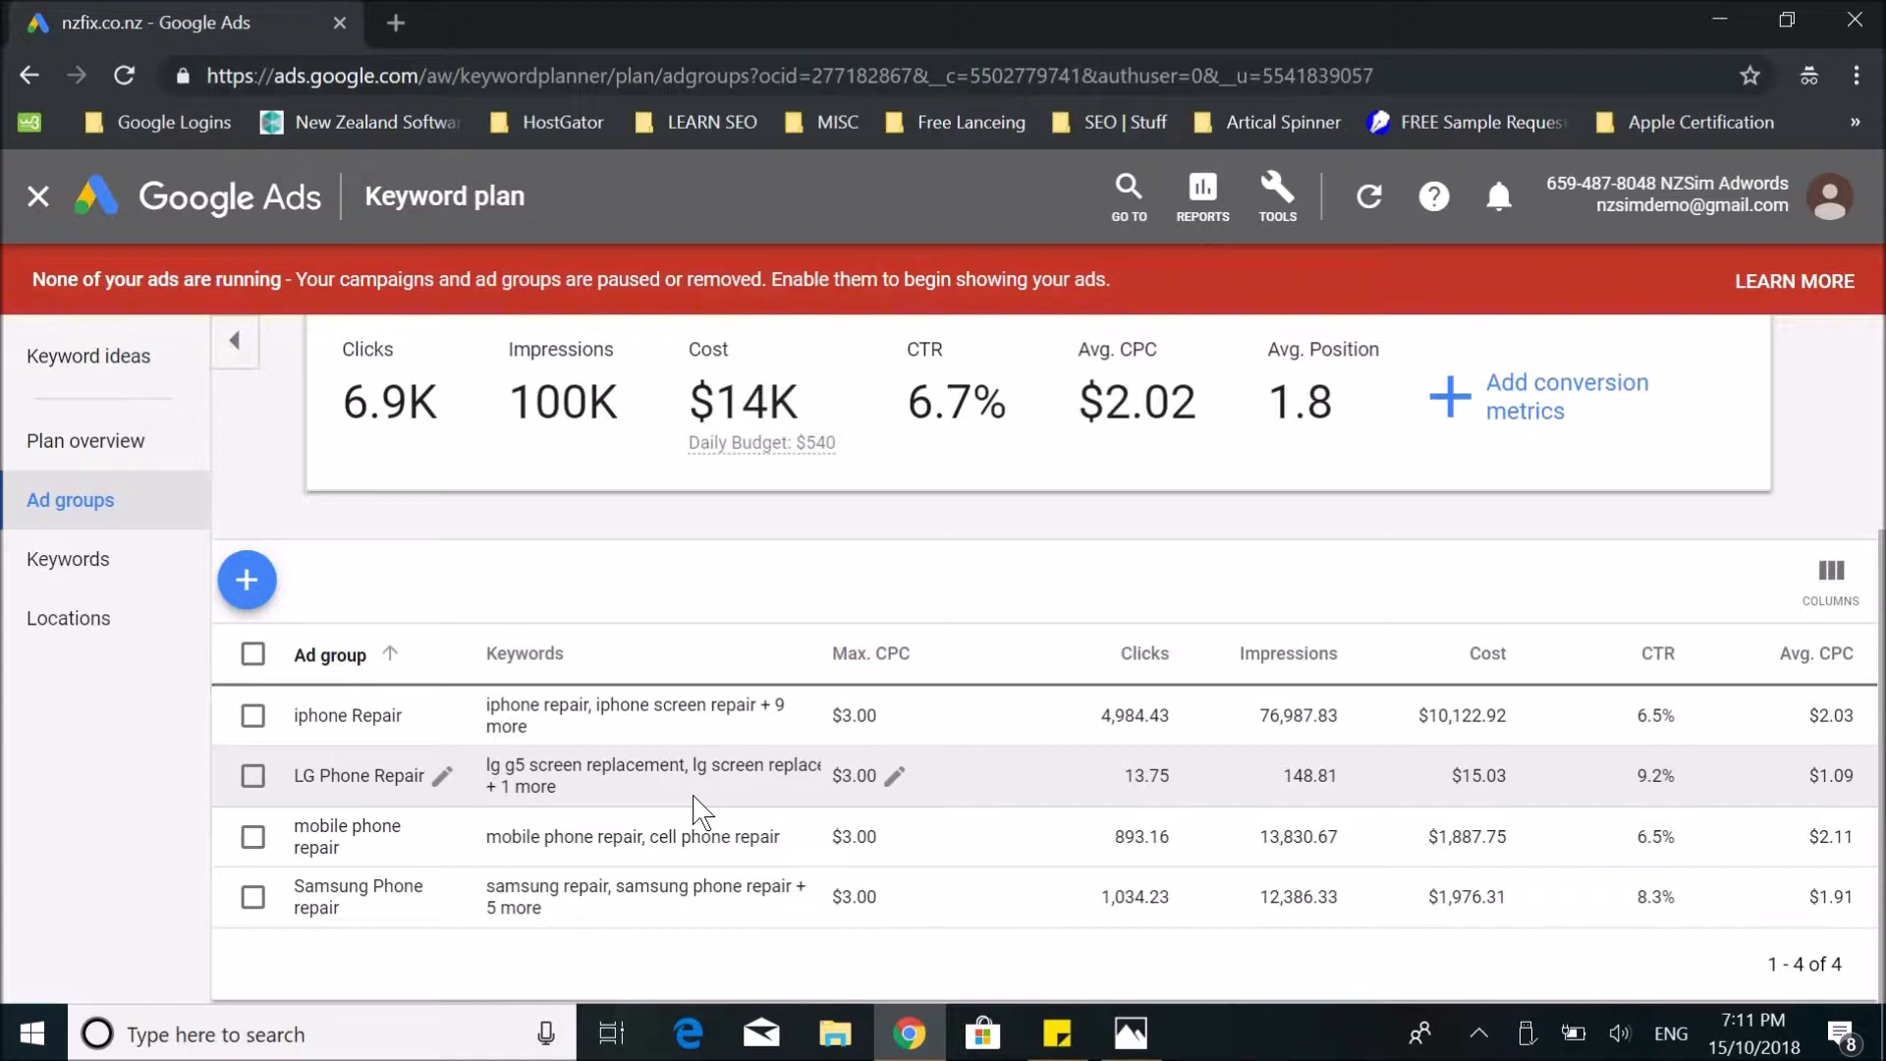
{"action": "scroll", "coordinate": [875, 781], "scroll_direction": "up", "scroll_amount": 3}
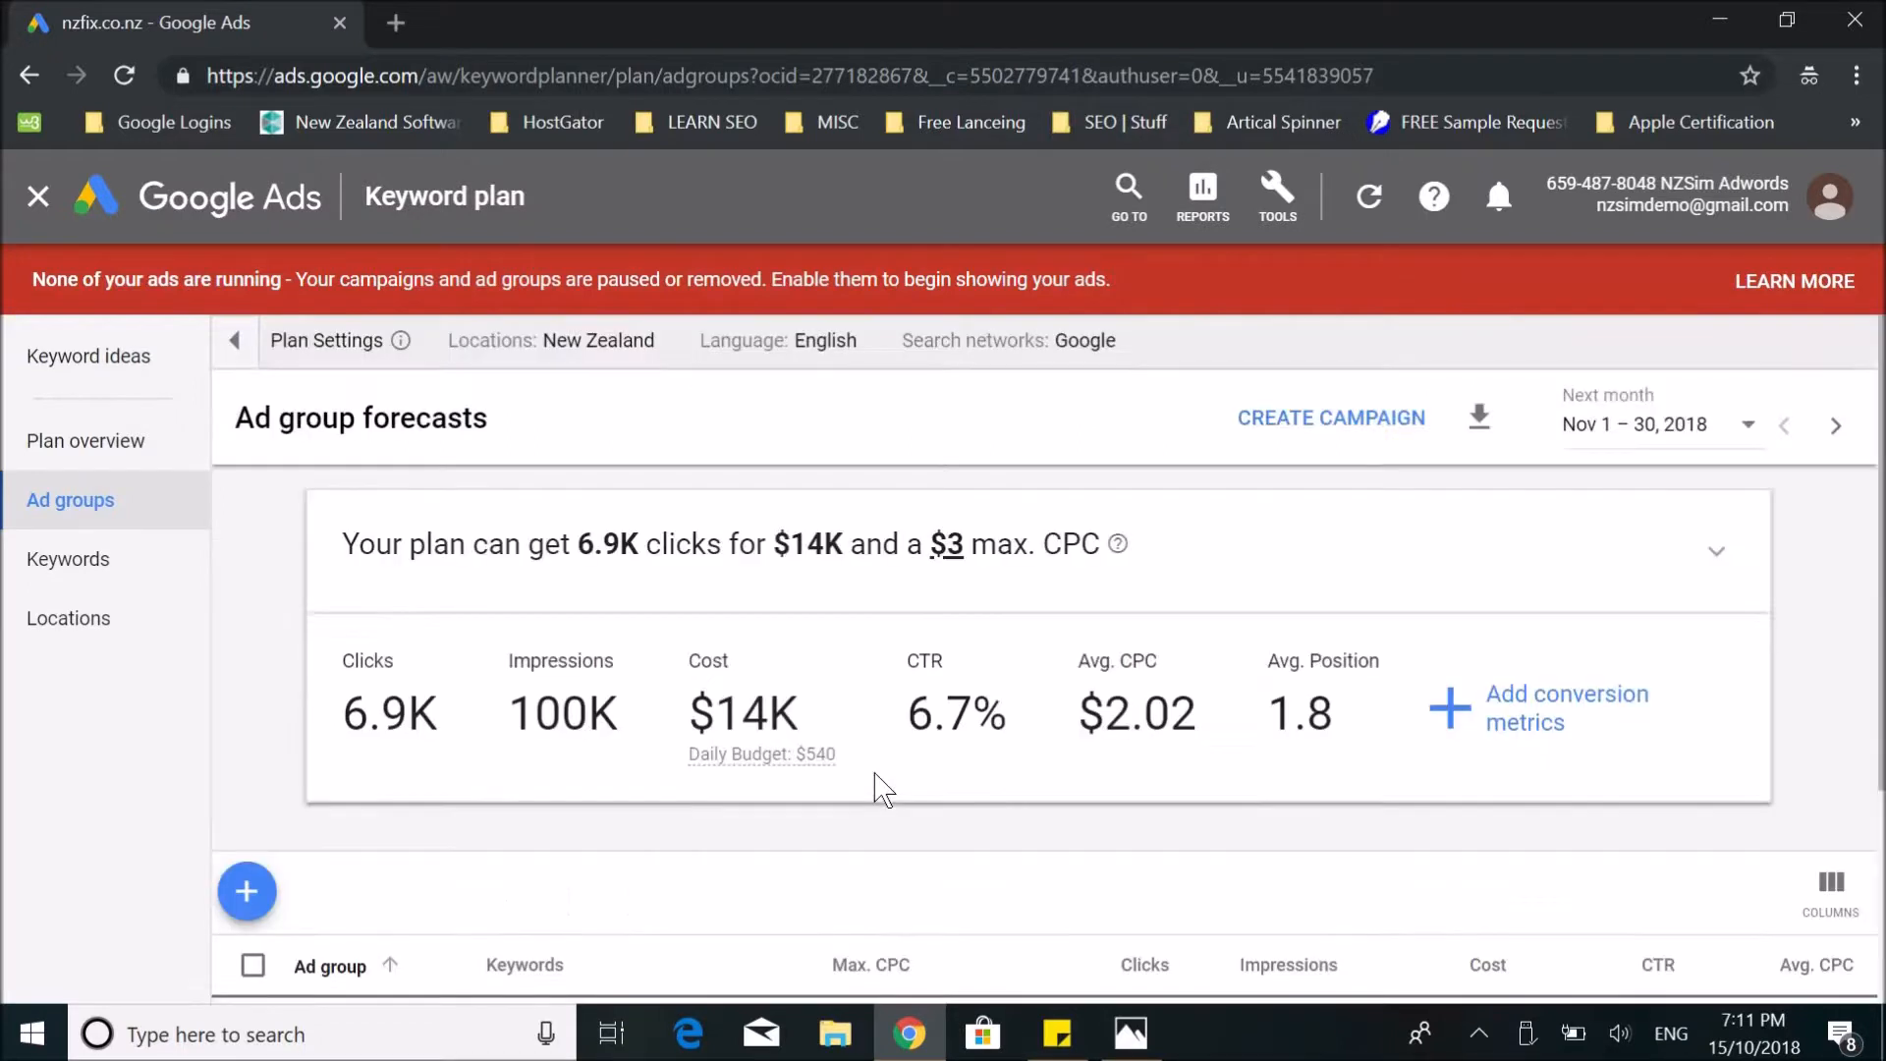
Start creating a campaign from the plan and name it "Mobile Phone Repair New Zealand".
{"action": "left_click", "coordinate": [1316, 437]}
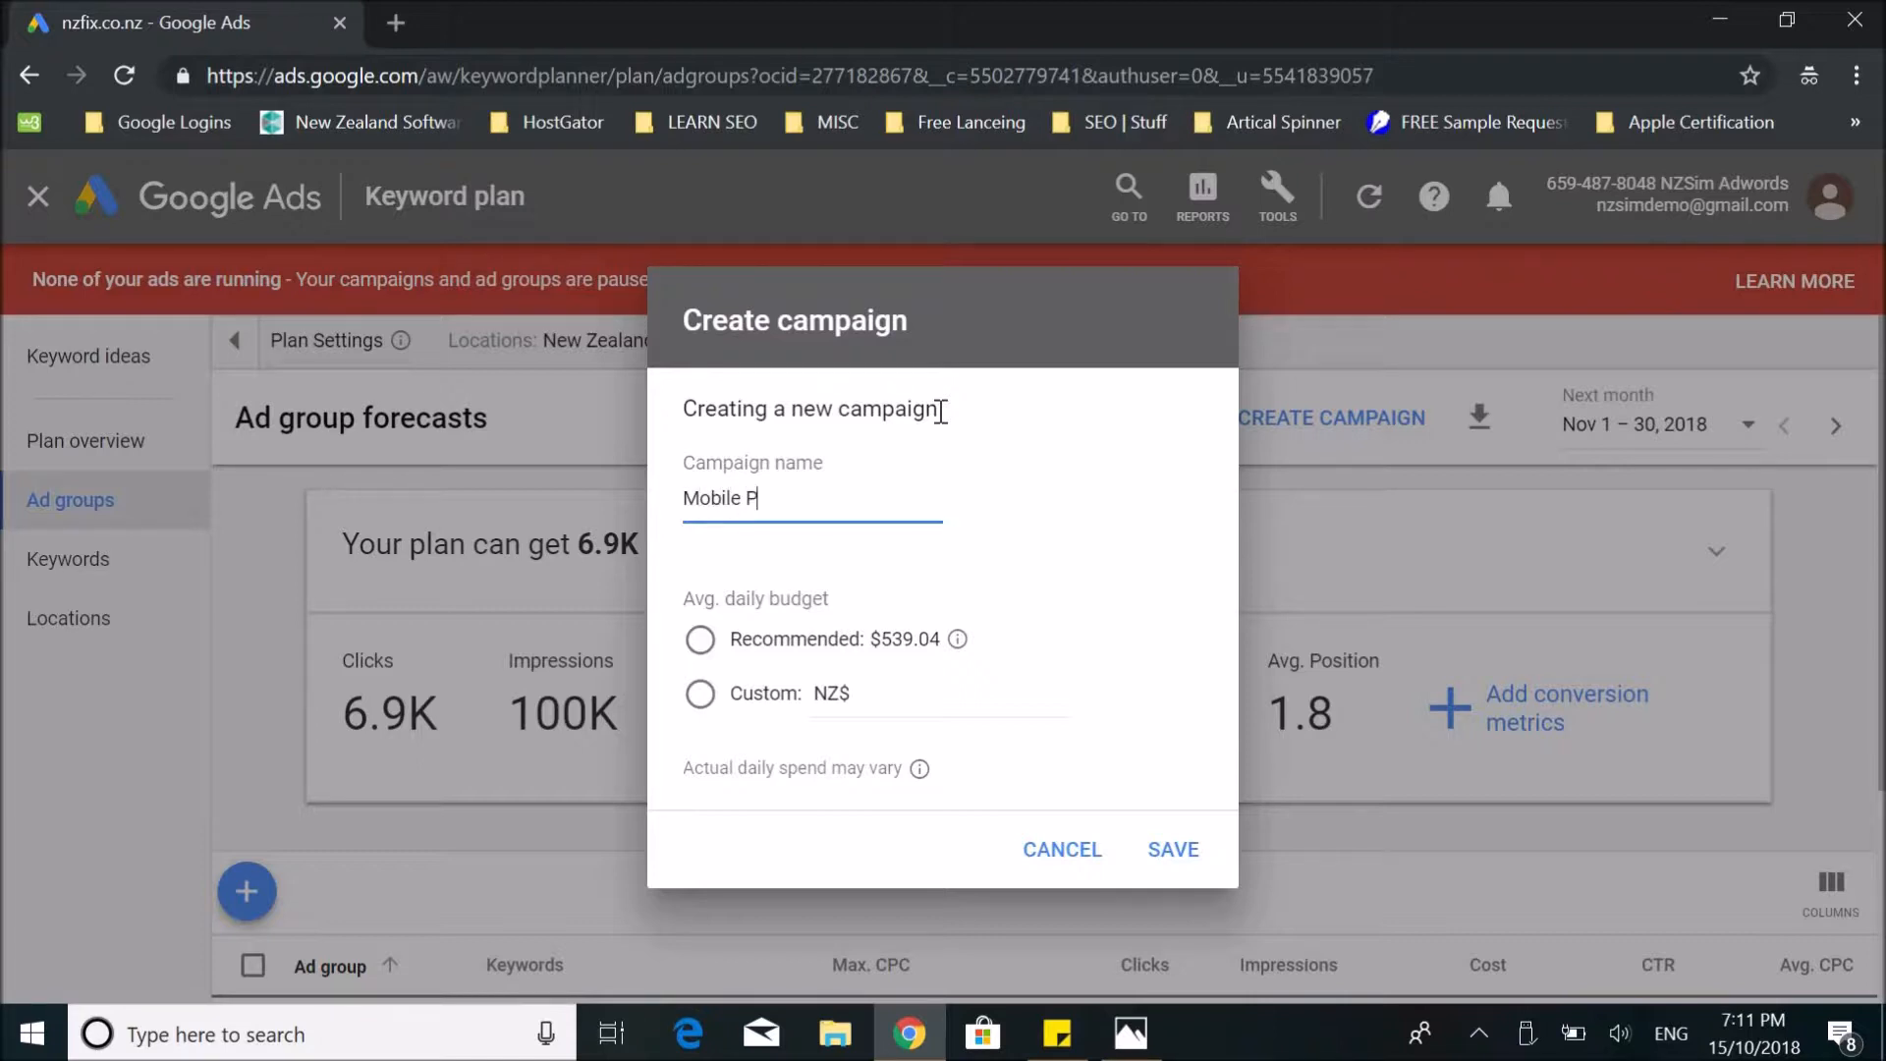
{"action": "type", "text": "air"}
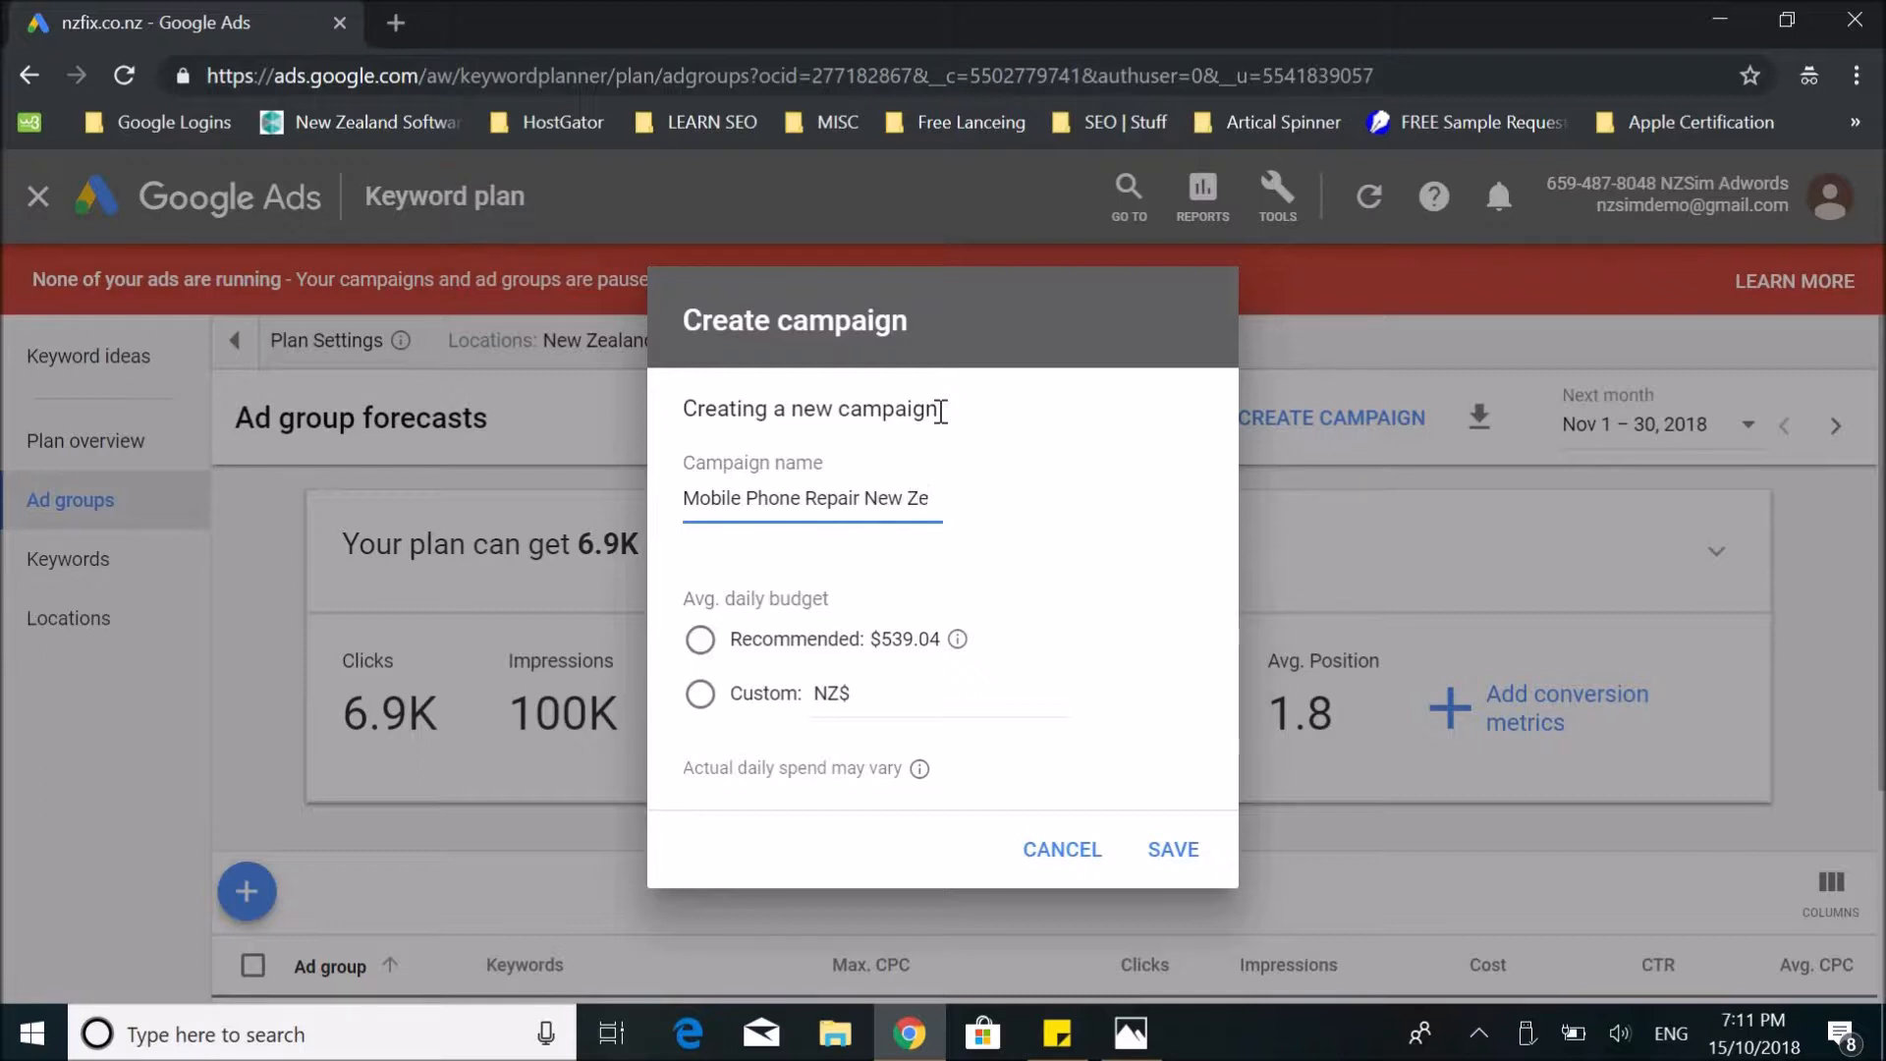
{"action": "type", "text": "New Zealsnd"}
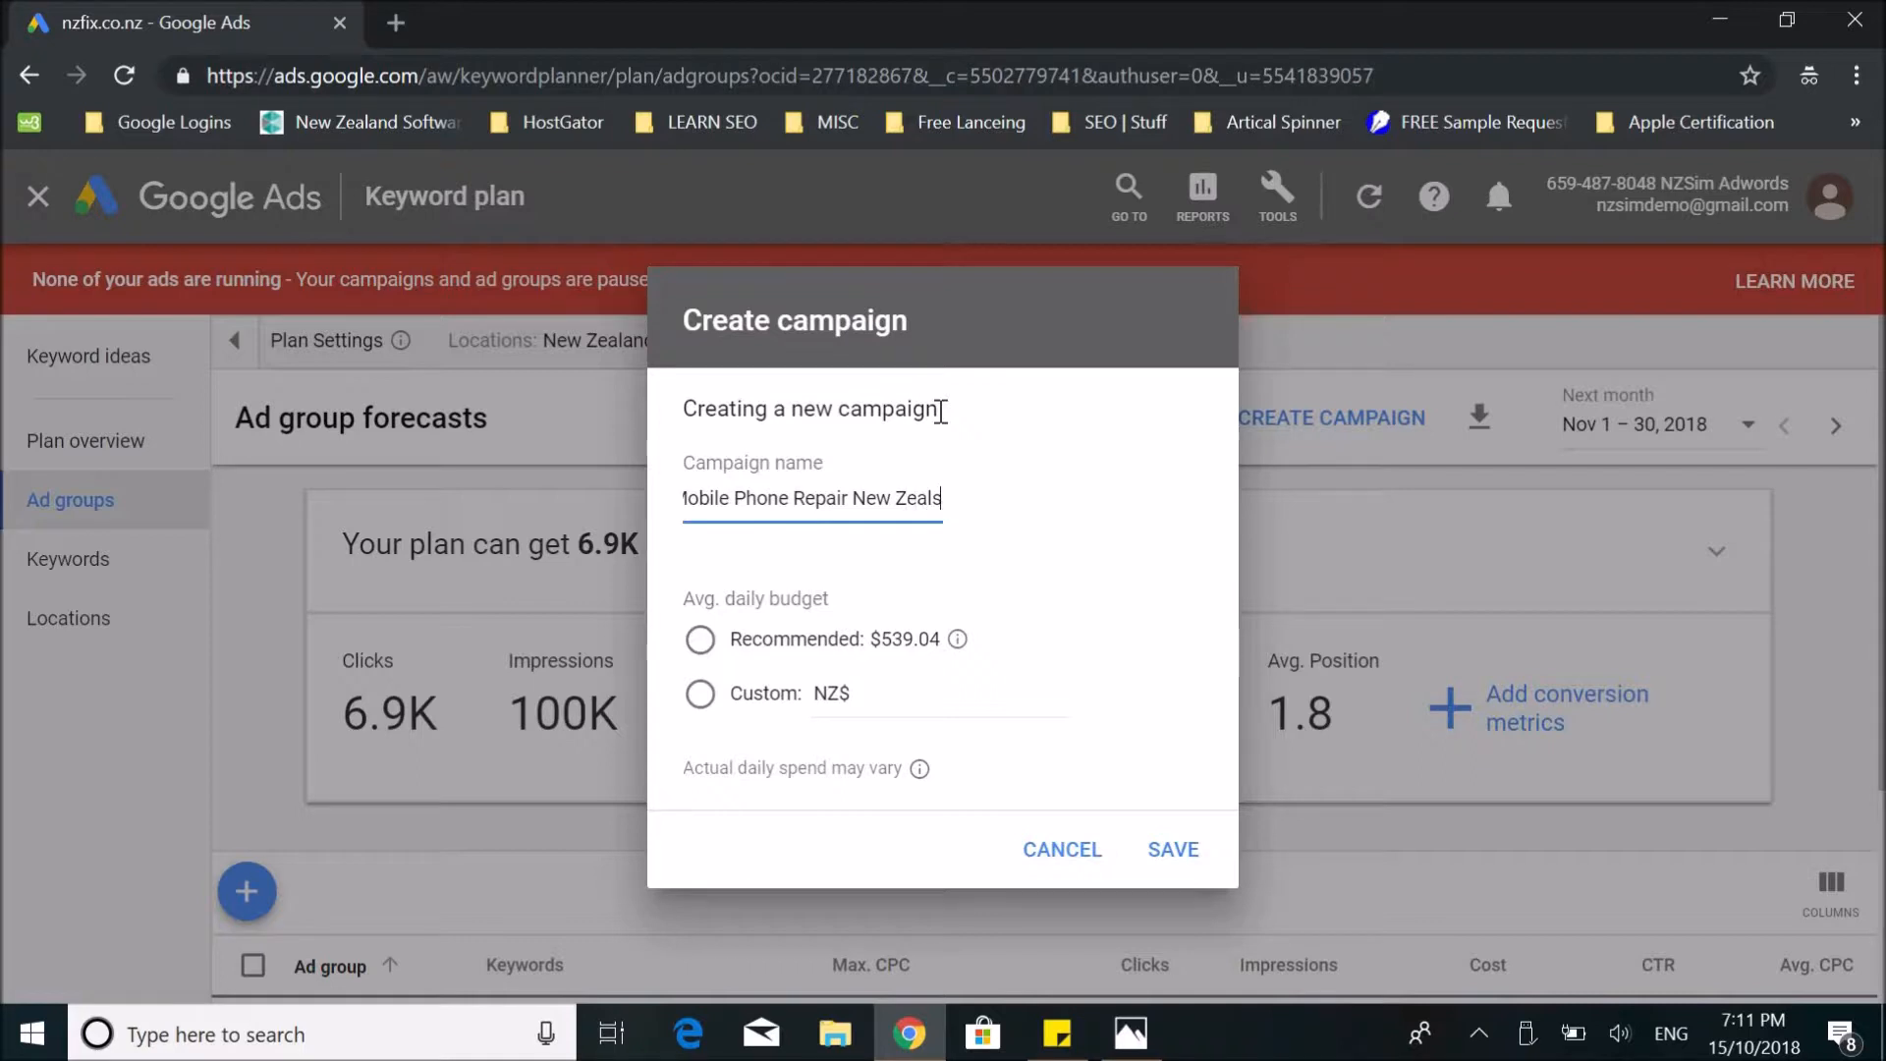
{"action": "key", "text": "BackSpace"}
{"action": "key", "text": "BackSpace"}
{"action": "key", "text": "BackSpace"}
{"action": "key", "text": "BackSpace"}
{"action": "type", "text": "and"}
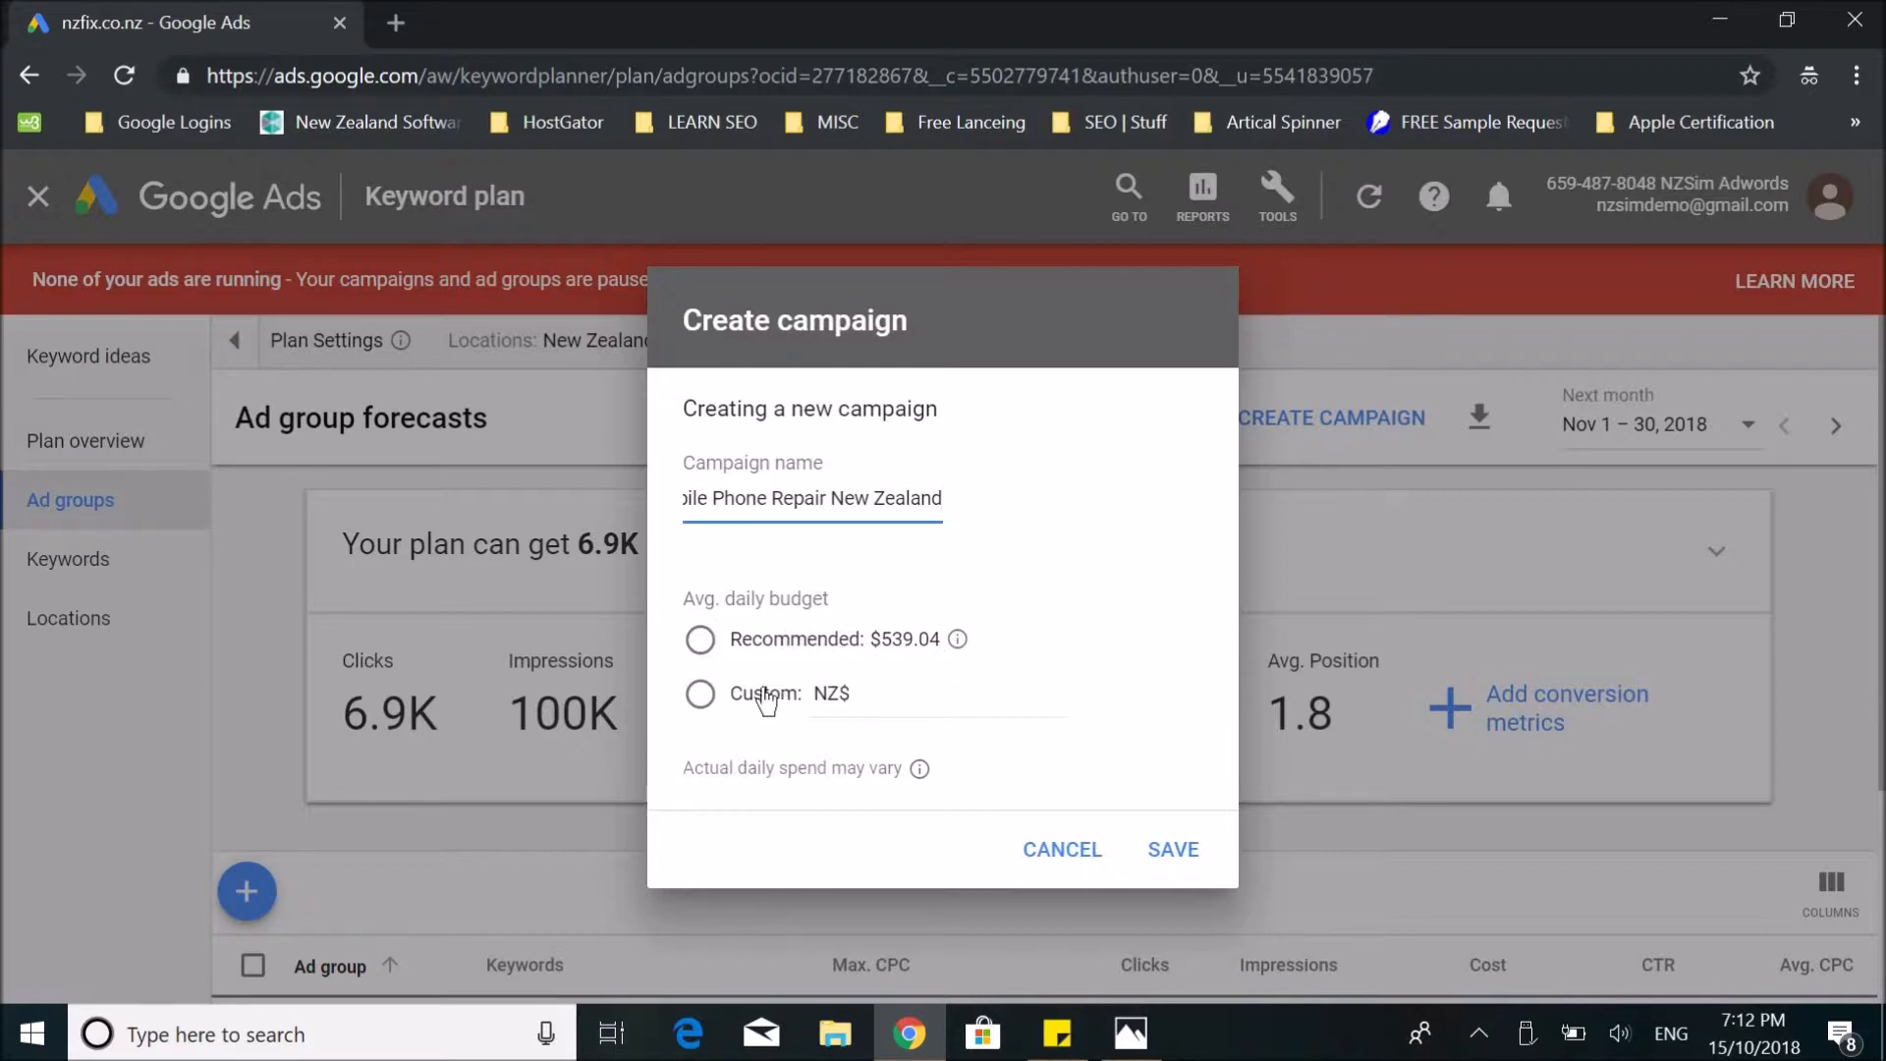
Set the campaign's average daily budget to a custom amount of NZ$ 100 instead of the recommended budget.
{"action": "left_click", "coordinate": [705, 697]}
{"action": "left_click", "coordinate": [920, 694]}
{"action": "left_click_drag", "start_coordinate": [872, 639], "coordinate": [933, 672]}
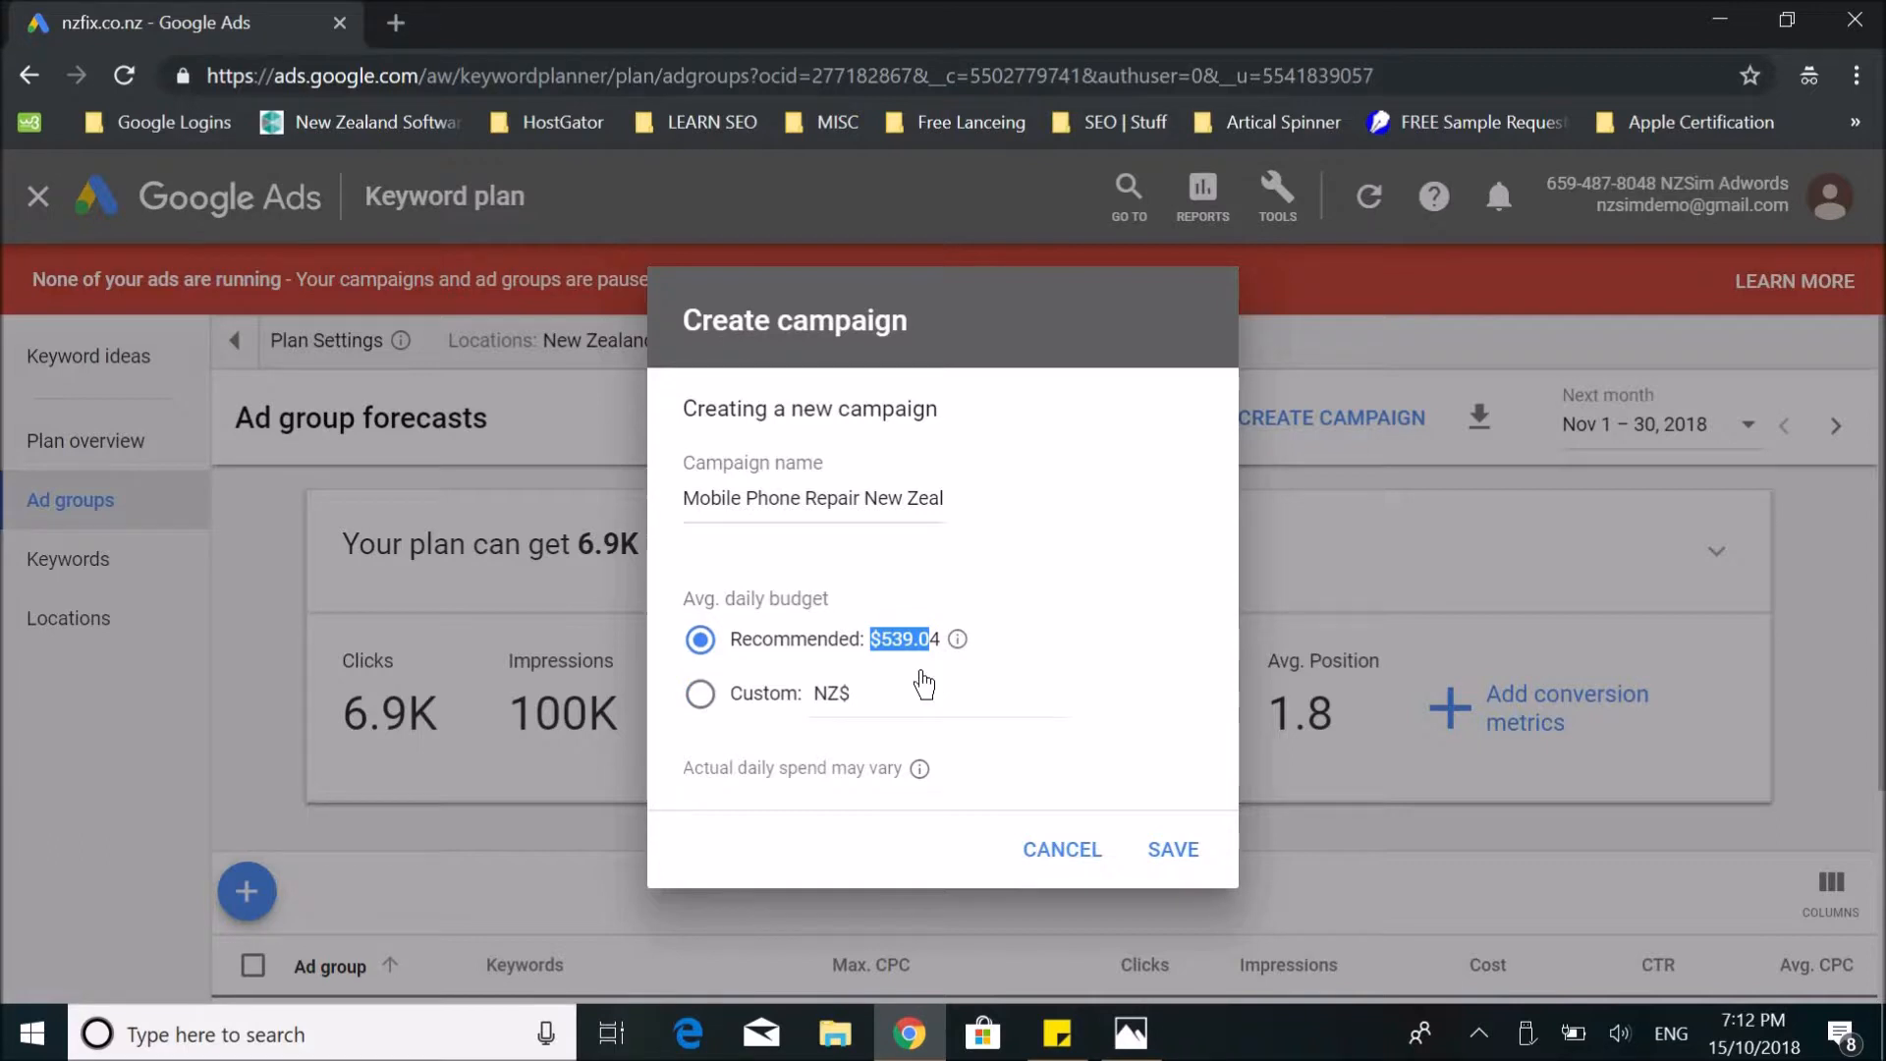
{"action": "left_click", "coordinate": [904, 696]}
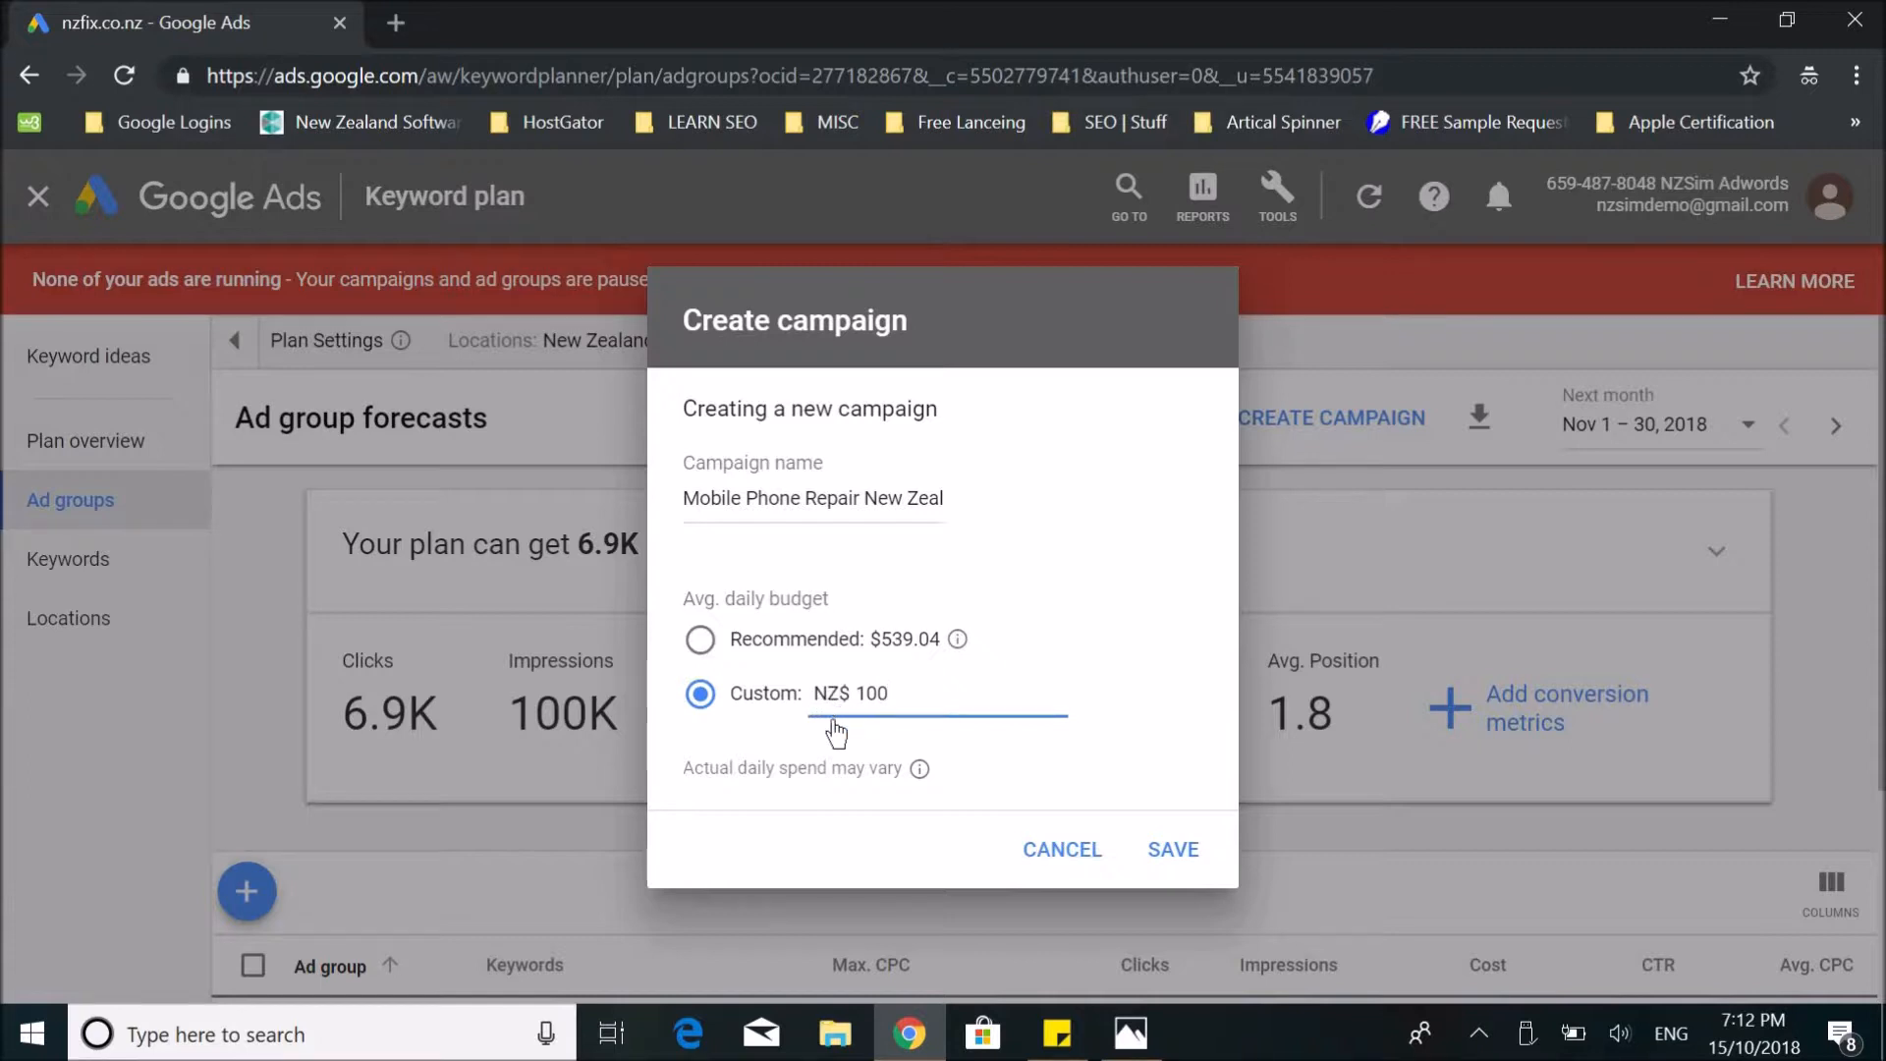
Save the new campaign from the keyword plan.
{"action": "left_click", "coordinate": [1164, 858]}
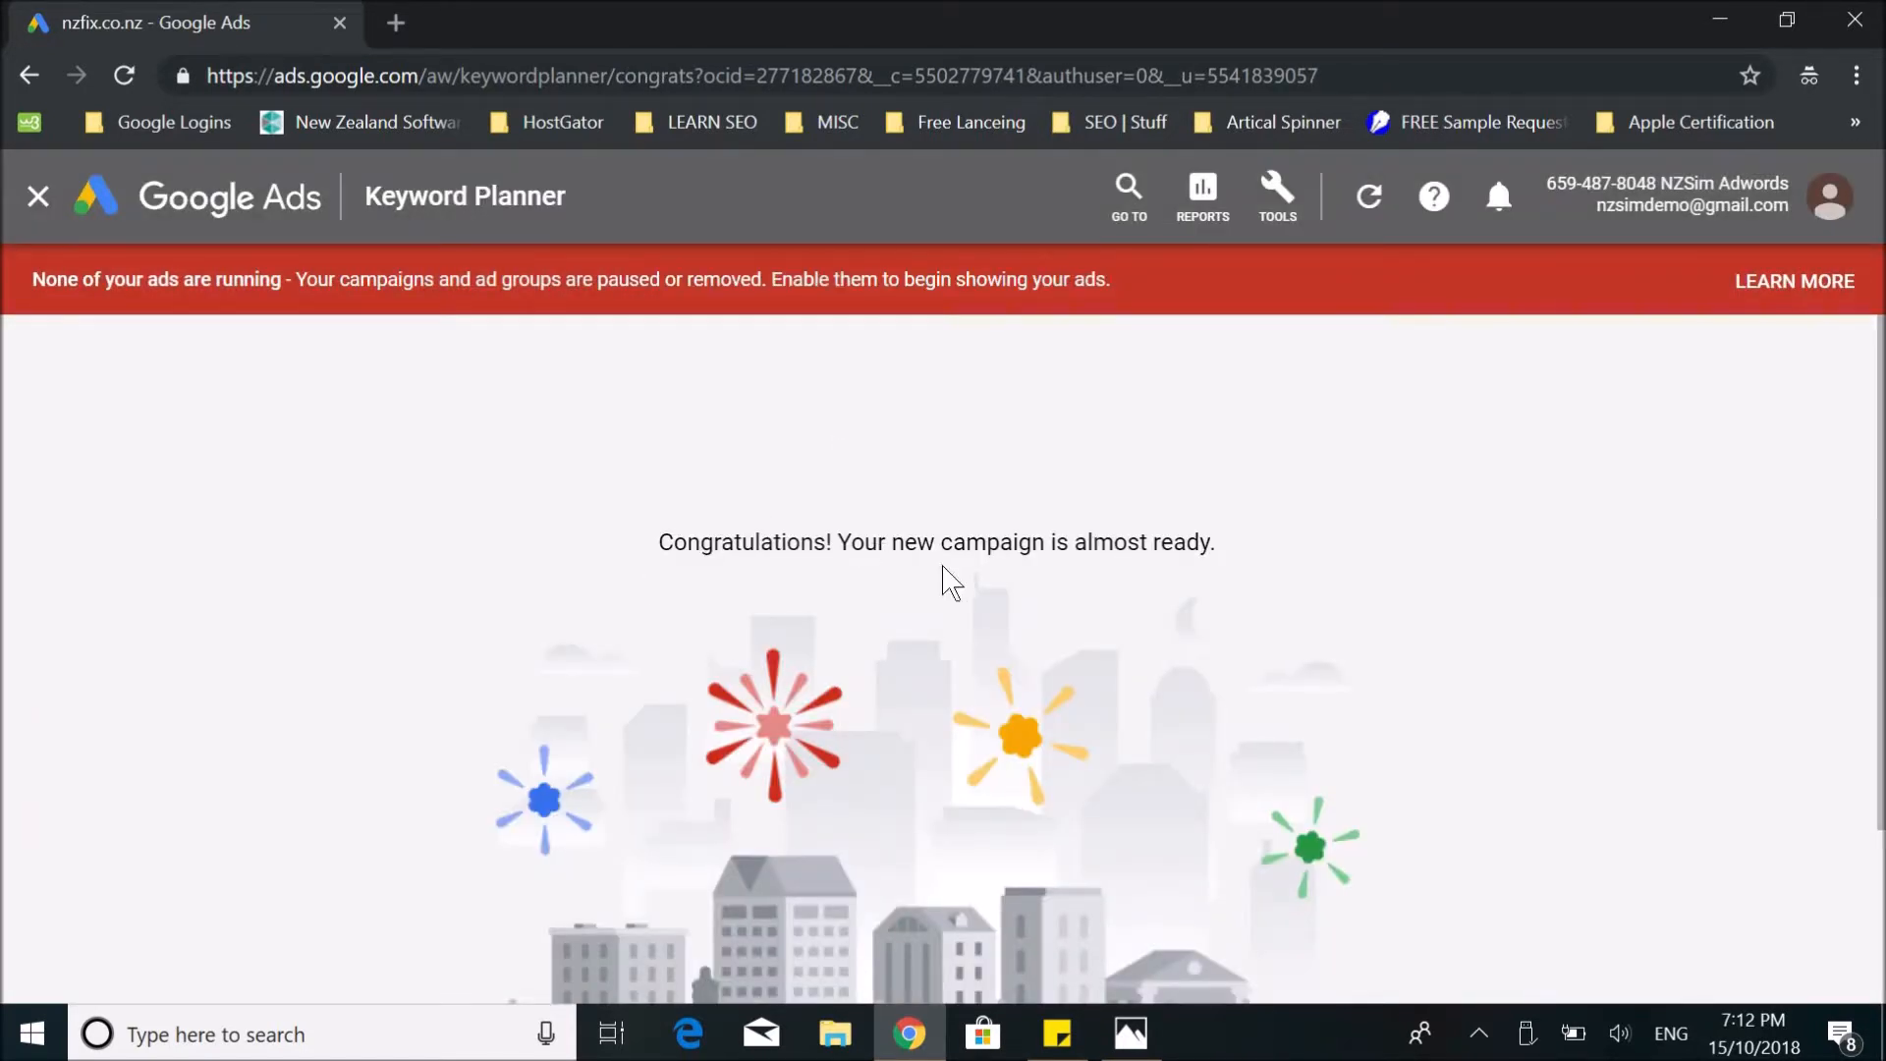
{"action": "scroll", "coordinate": [1038, 594], "scroll_direction": "down", "scroll_amount": 2}
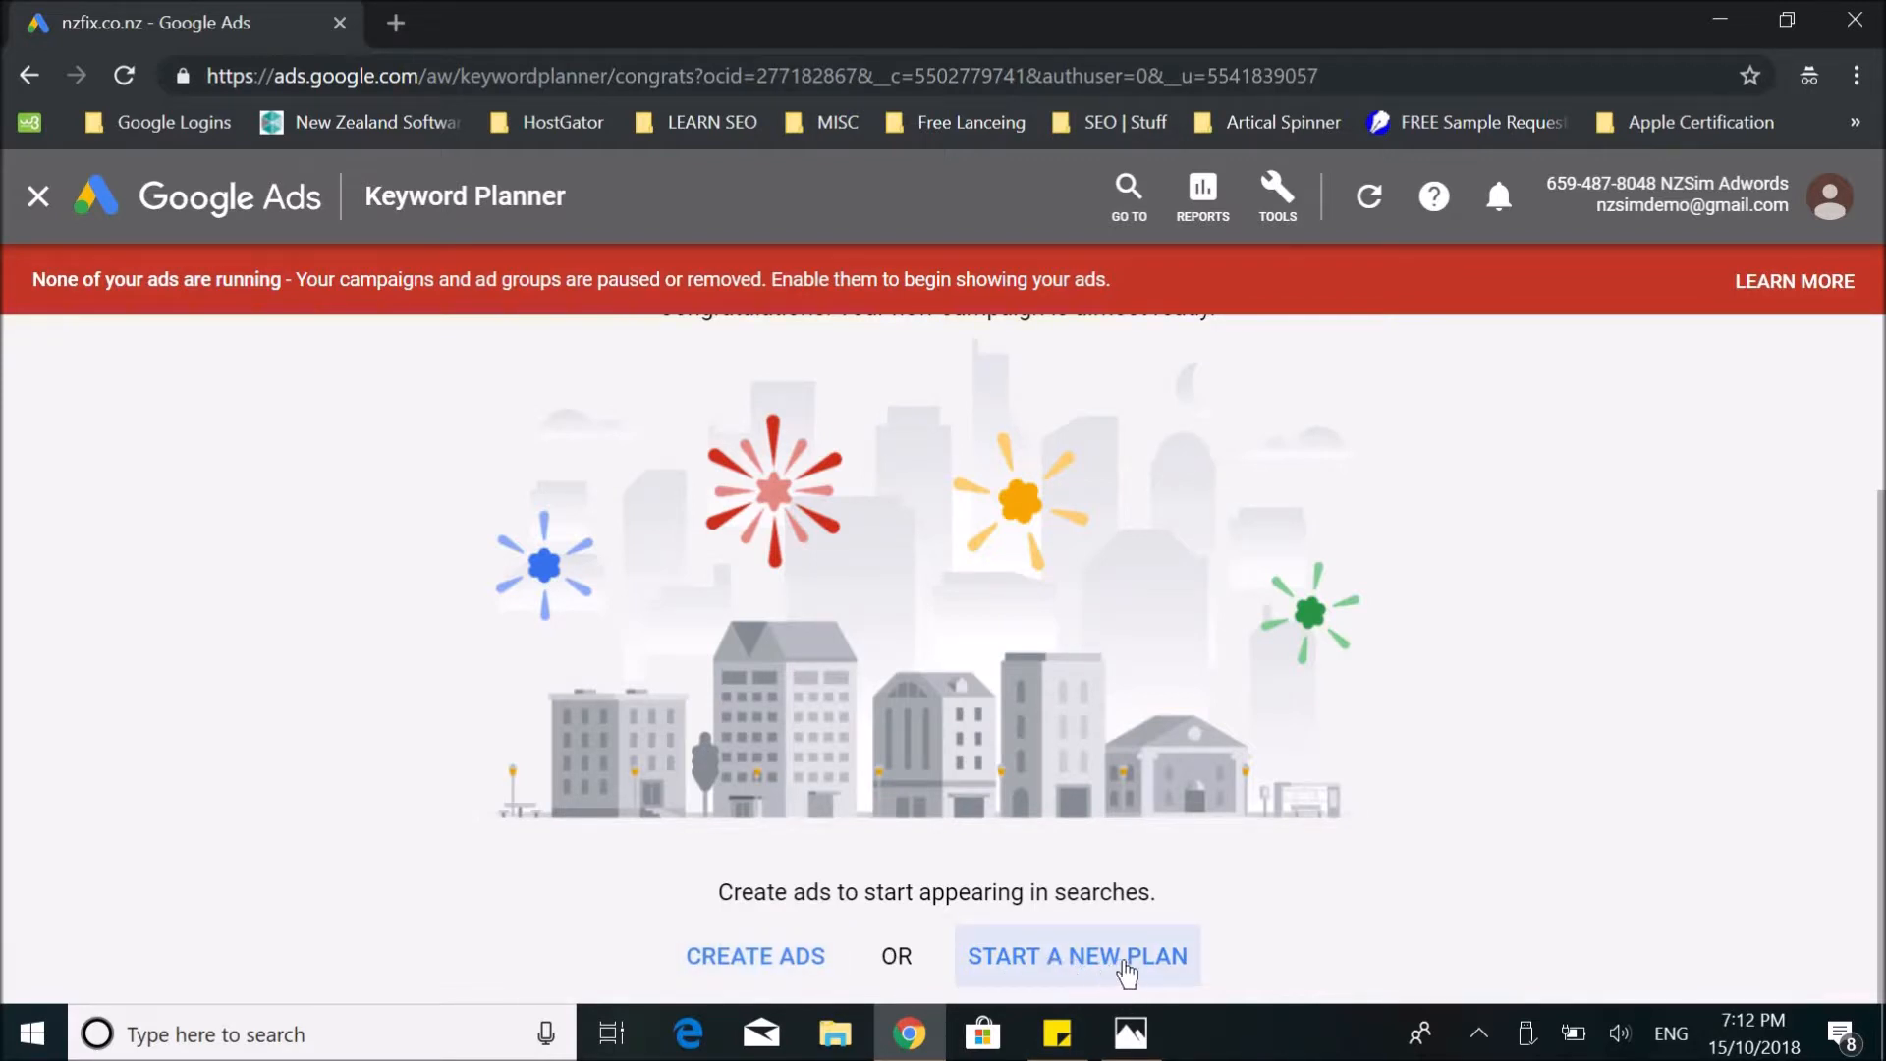
Start a text ad for the iphone Repair ad group, examine the form's URL, headline and description fields, and cancel it.
{"action": "left_click", "coordinate": [793, 965]}
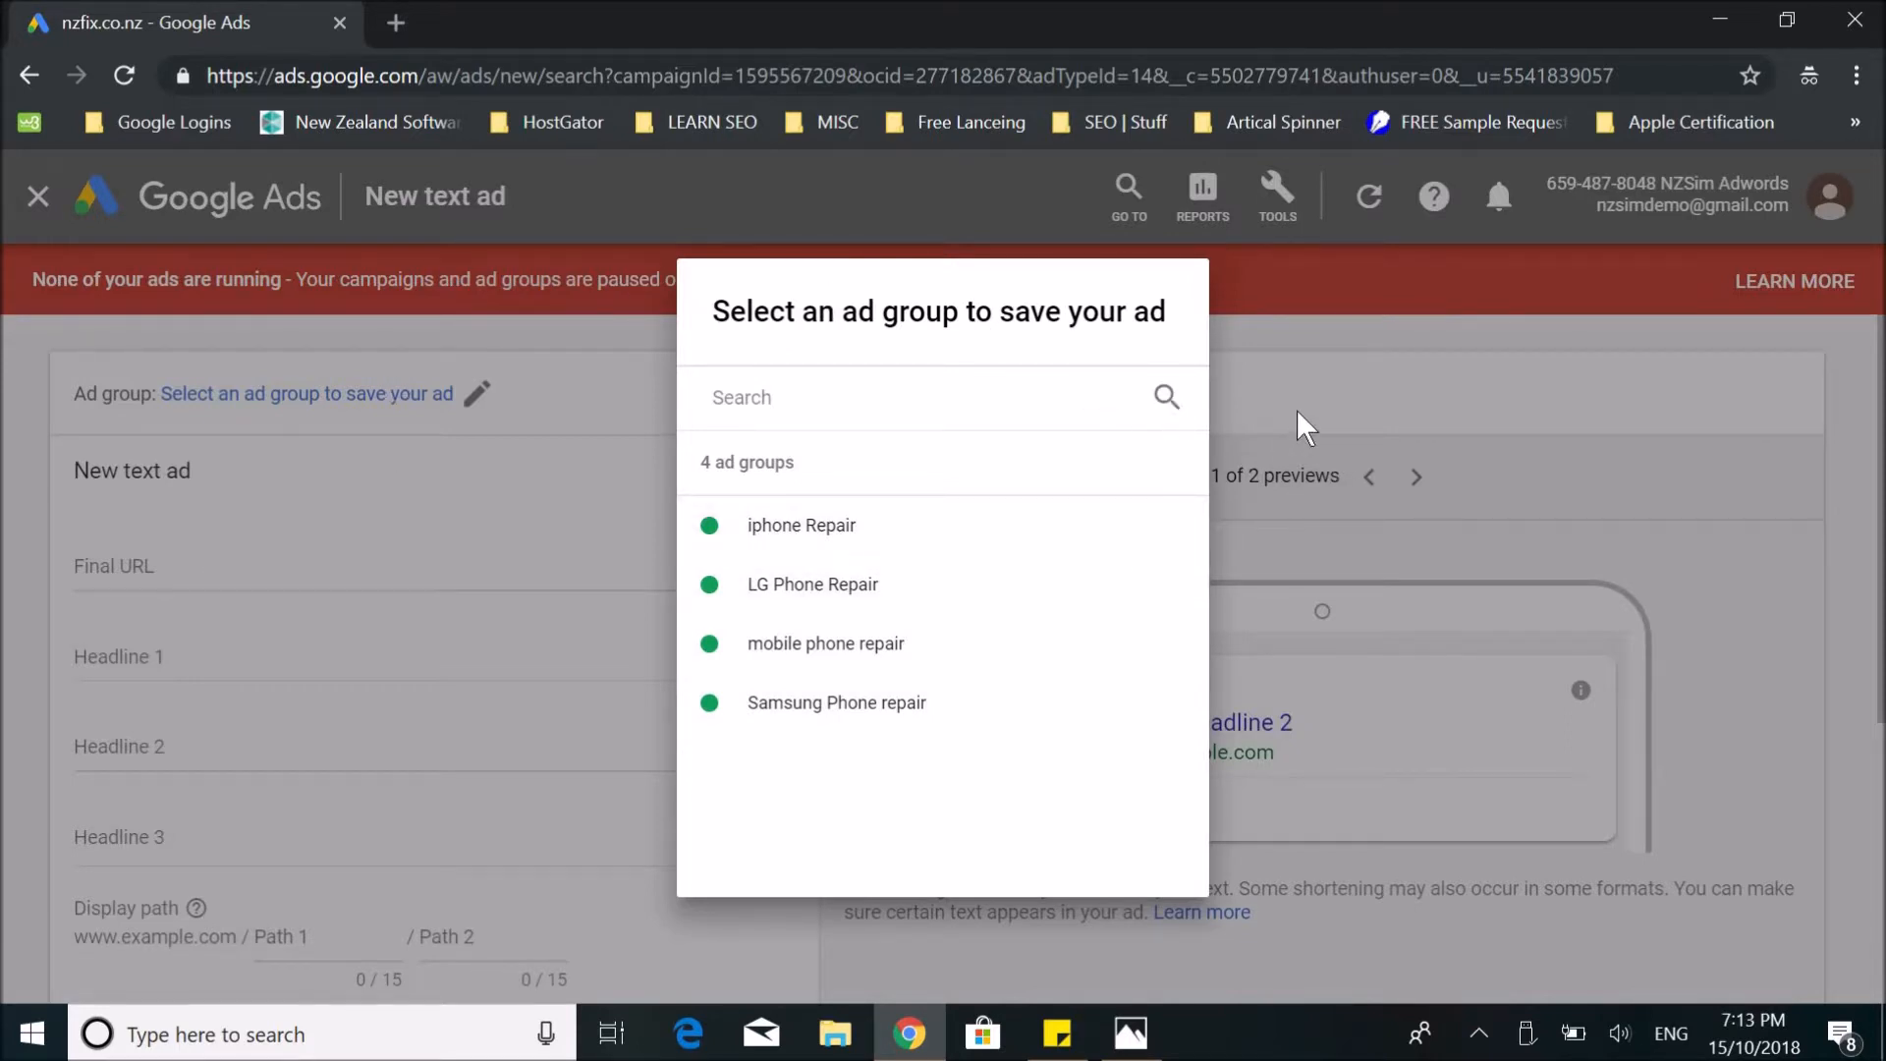
{"action": "left_click", "coordinate": [881, 548]}
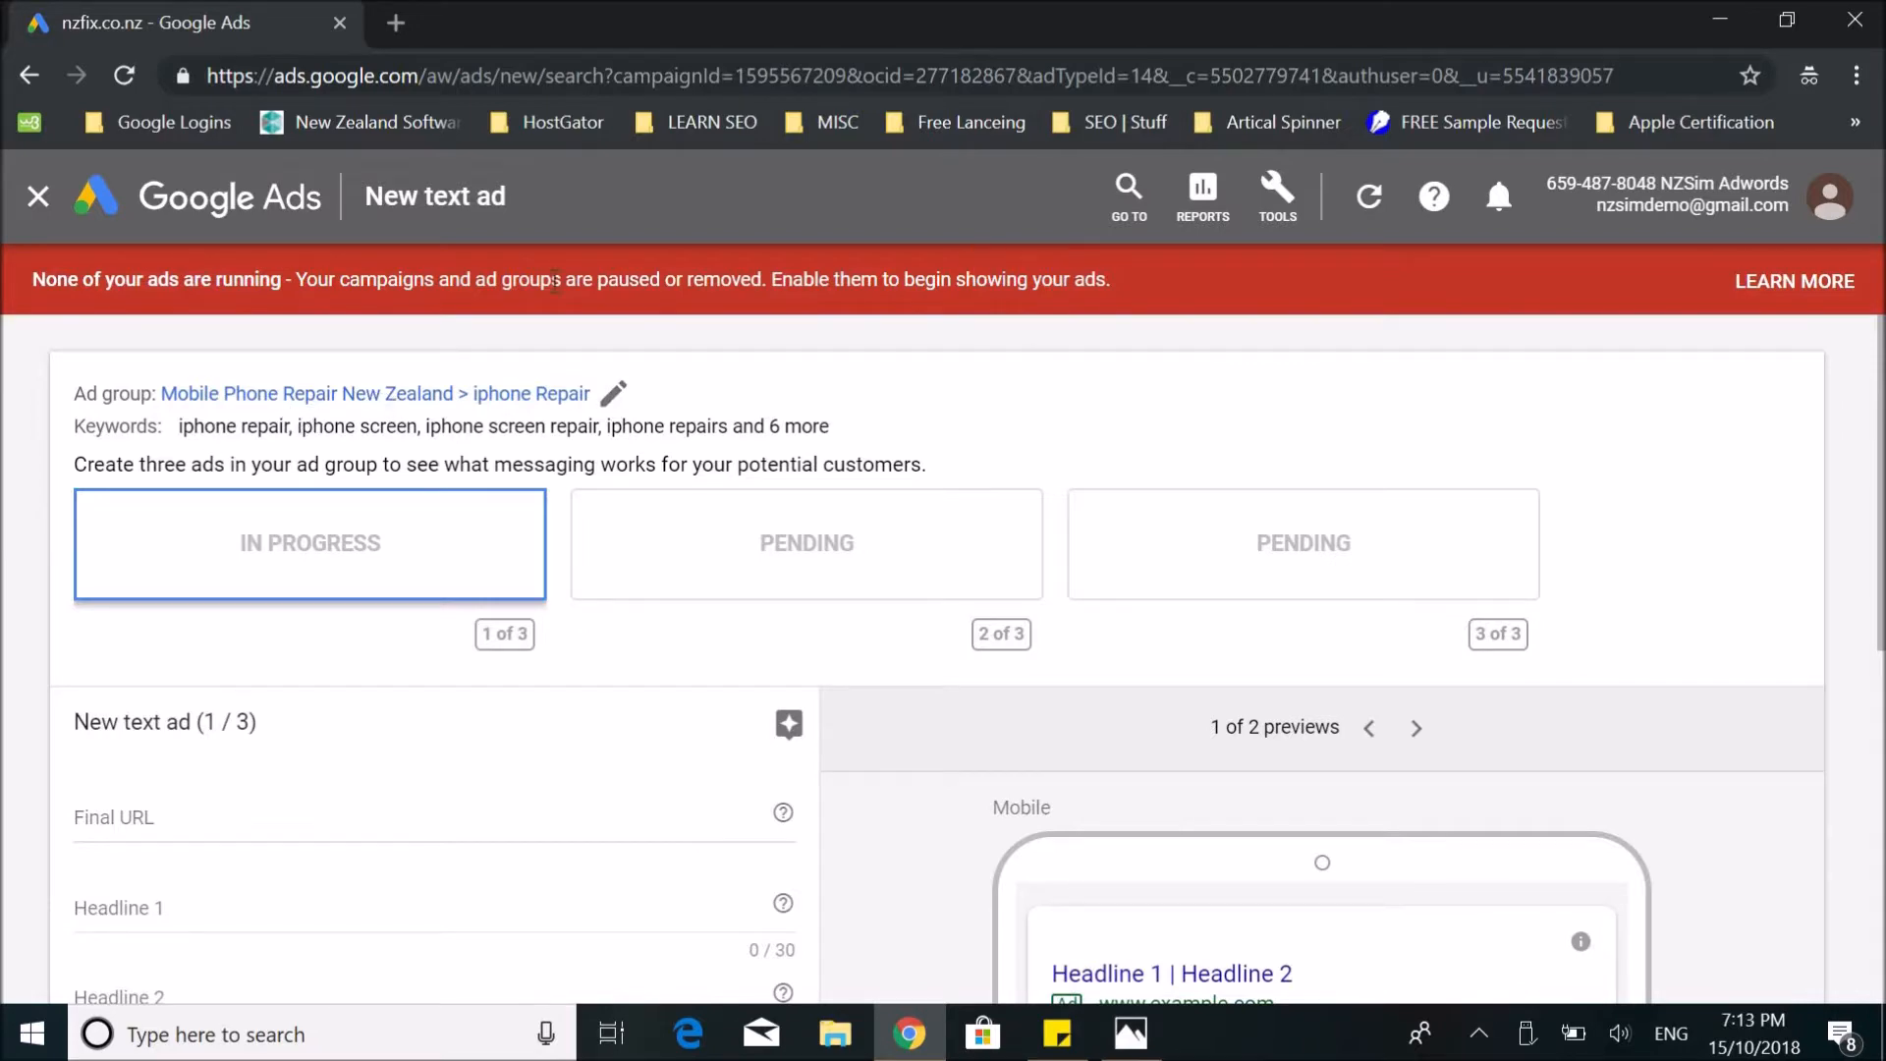
{"action": "scroll", "coordinate": [823, 661], "scroll_direction": "down", "scroll_amount": 7}
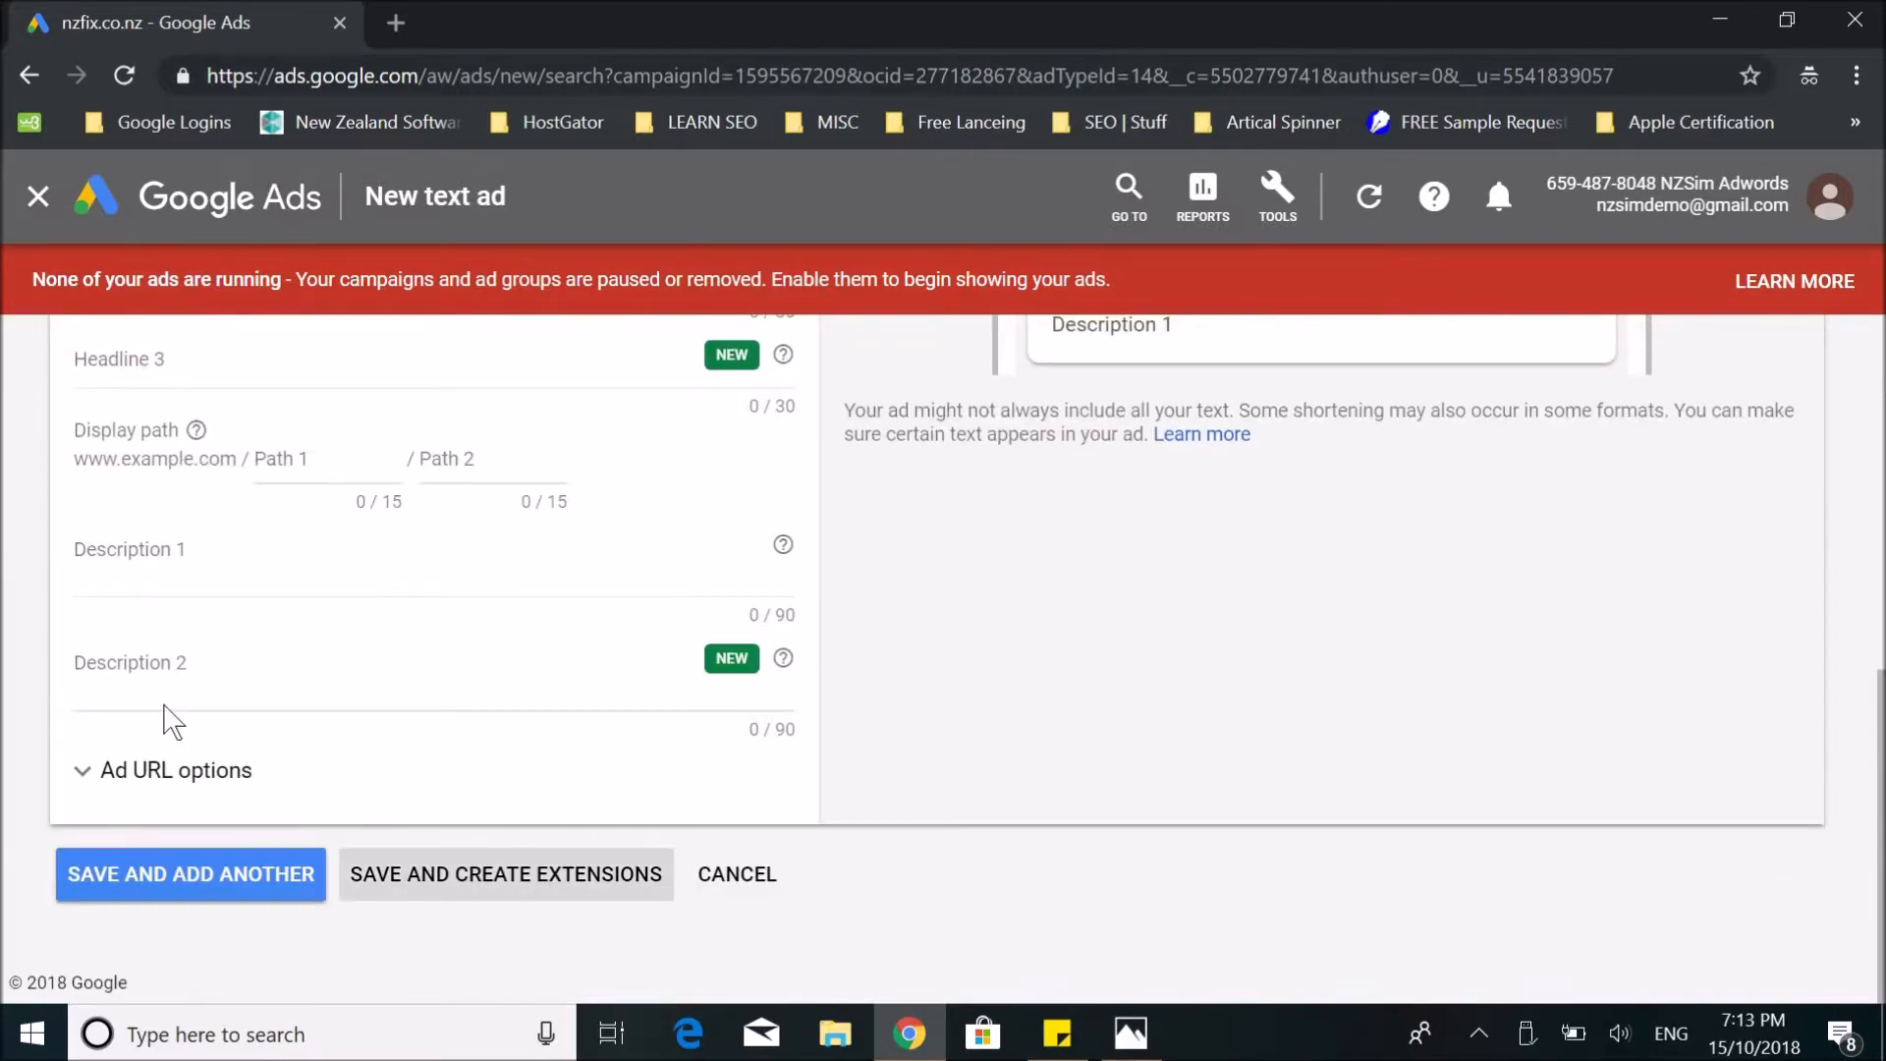
{"action": "scroll", "coordinate": [643, 628], "scroll_direction": "up", "scroll_amount": 4}
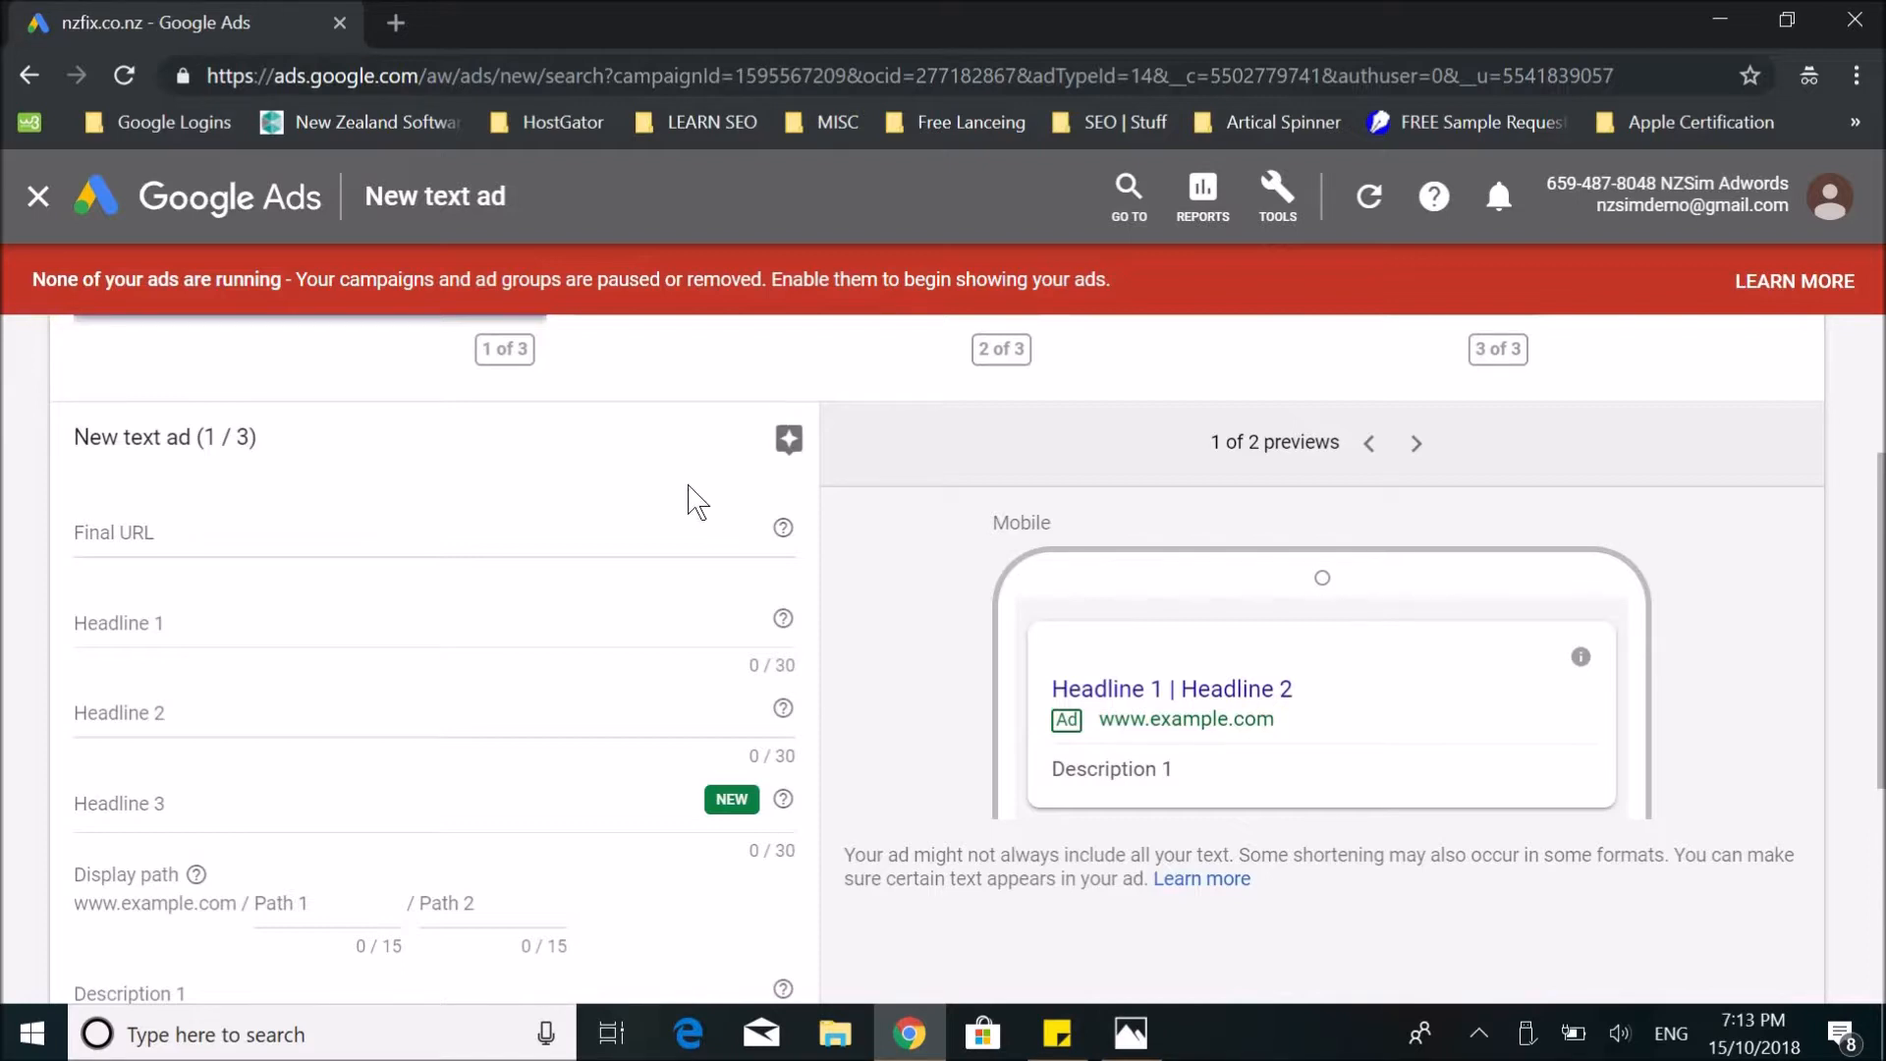
{"action": "scroll", "coordinate": [700, 567], "scroll_direction": "down", "scroll_amount": 5}
{"action": "left_click", "coordinate": [762, 883]}
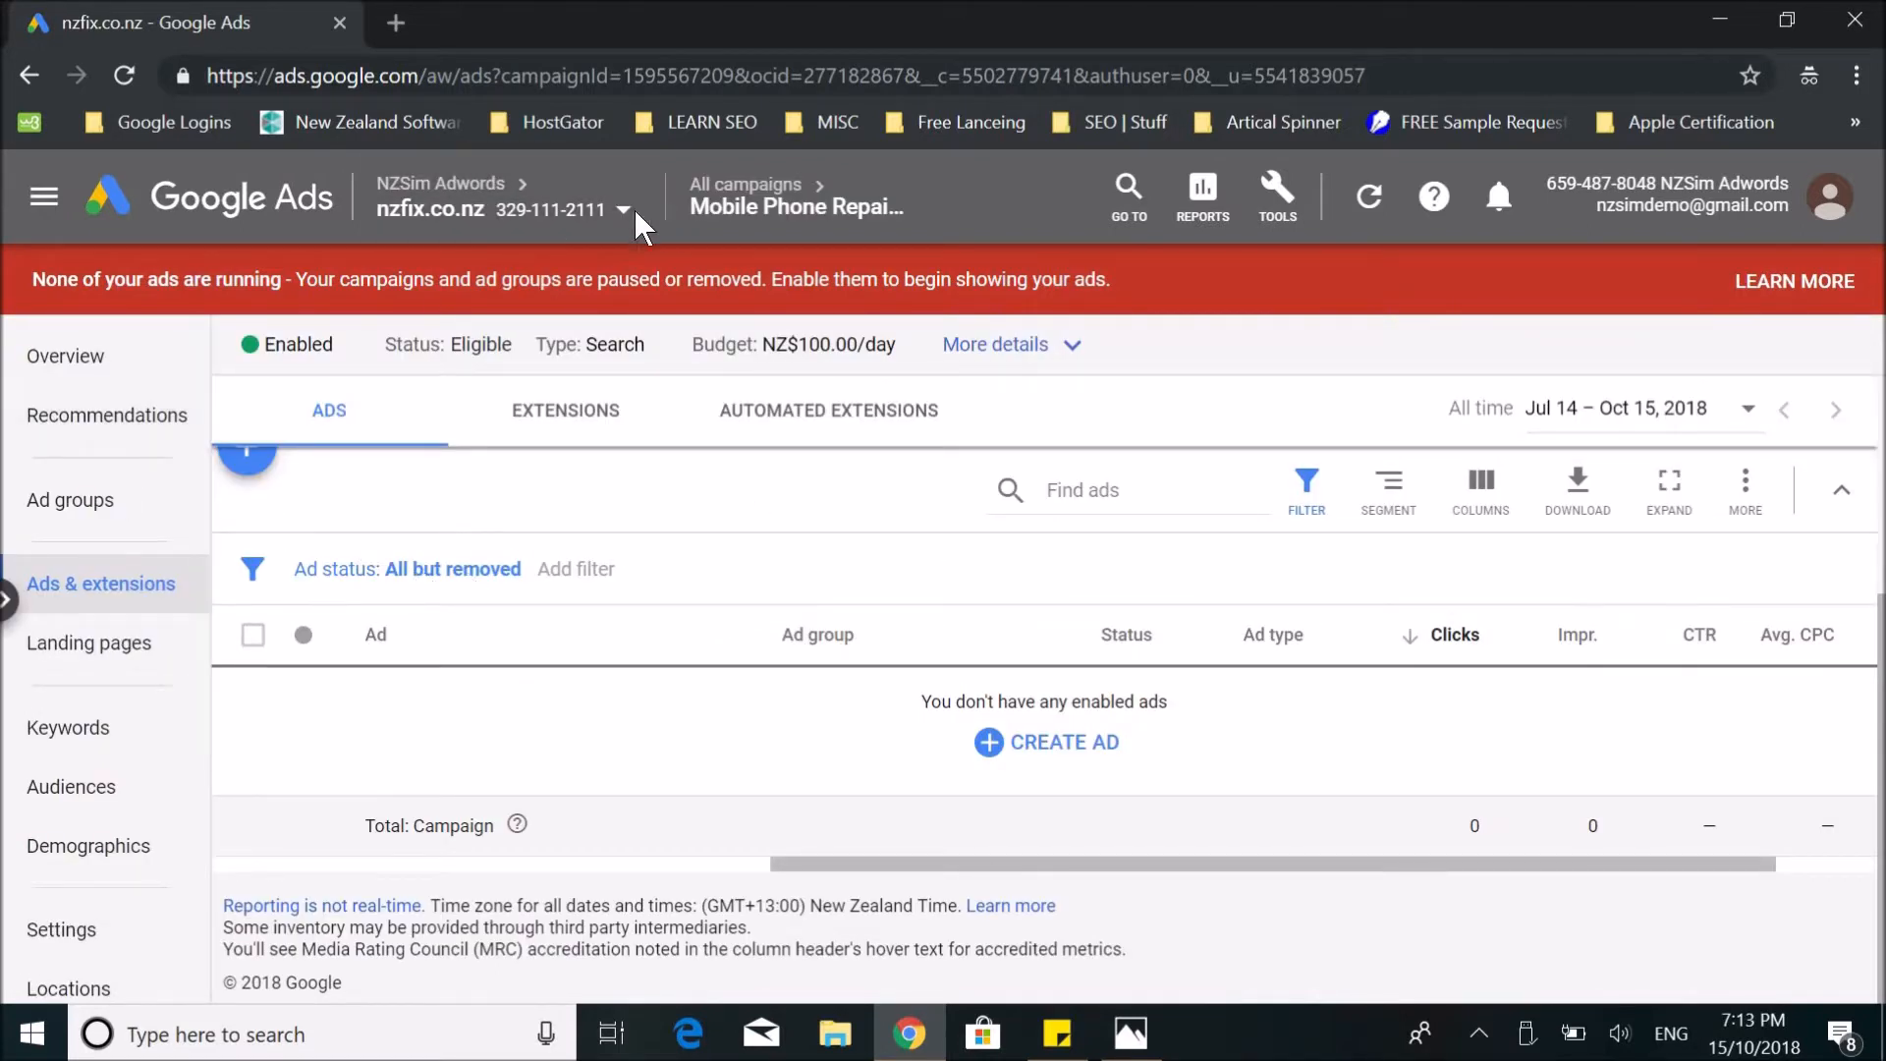
Return to the nzfix.co.nz account and show its list of campaigns.
{"action": "left_click", "coordinate": [590, 209]}
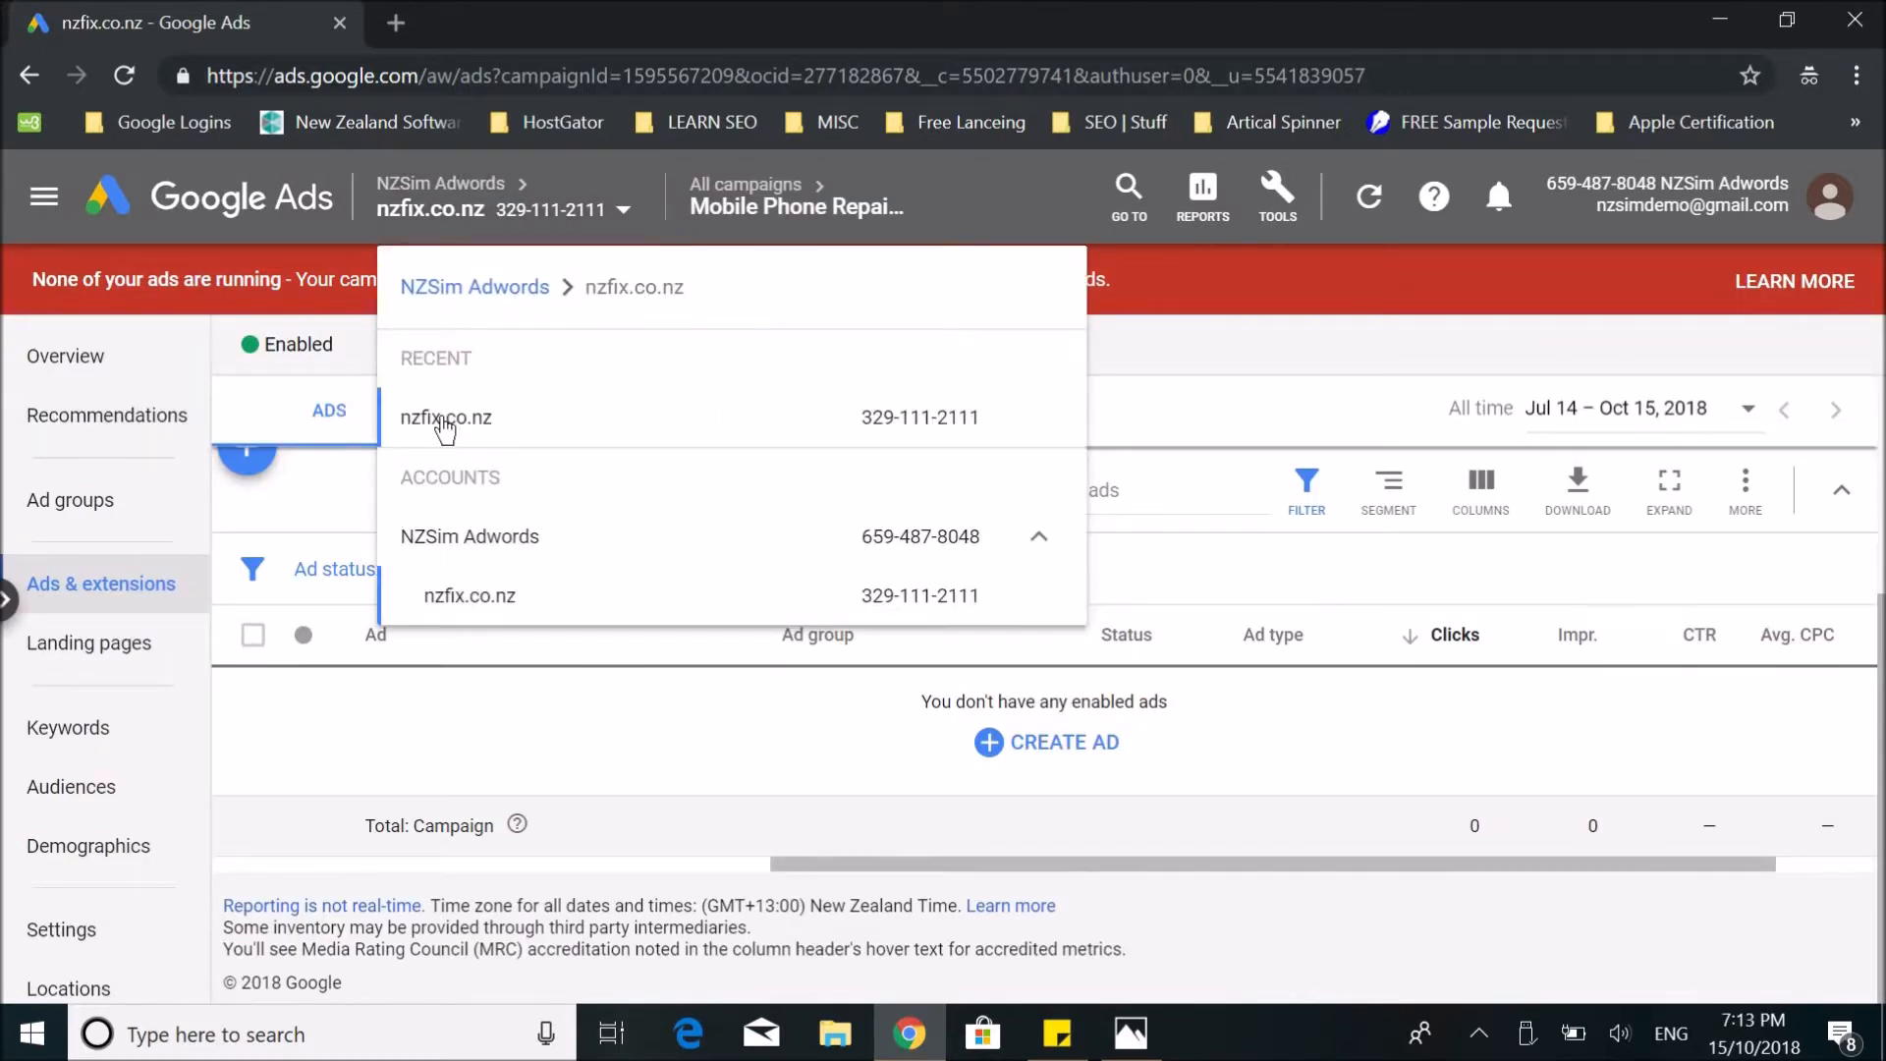
{"action": "left_click", "coordinate": [445, 422]}
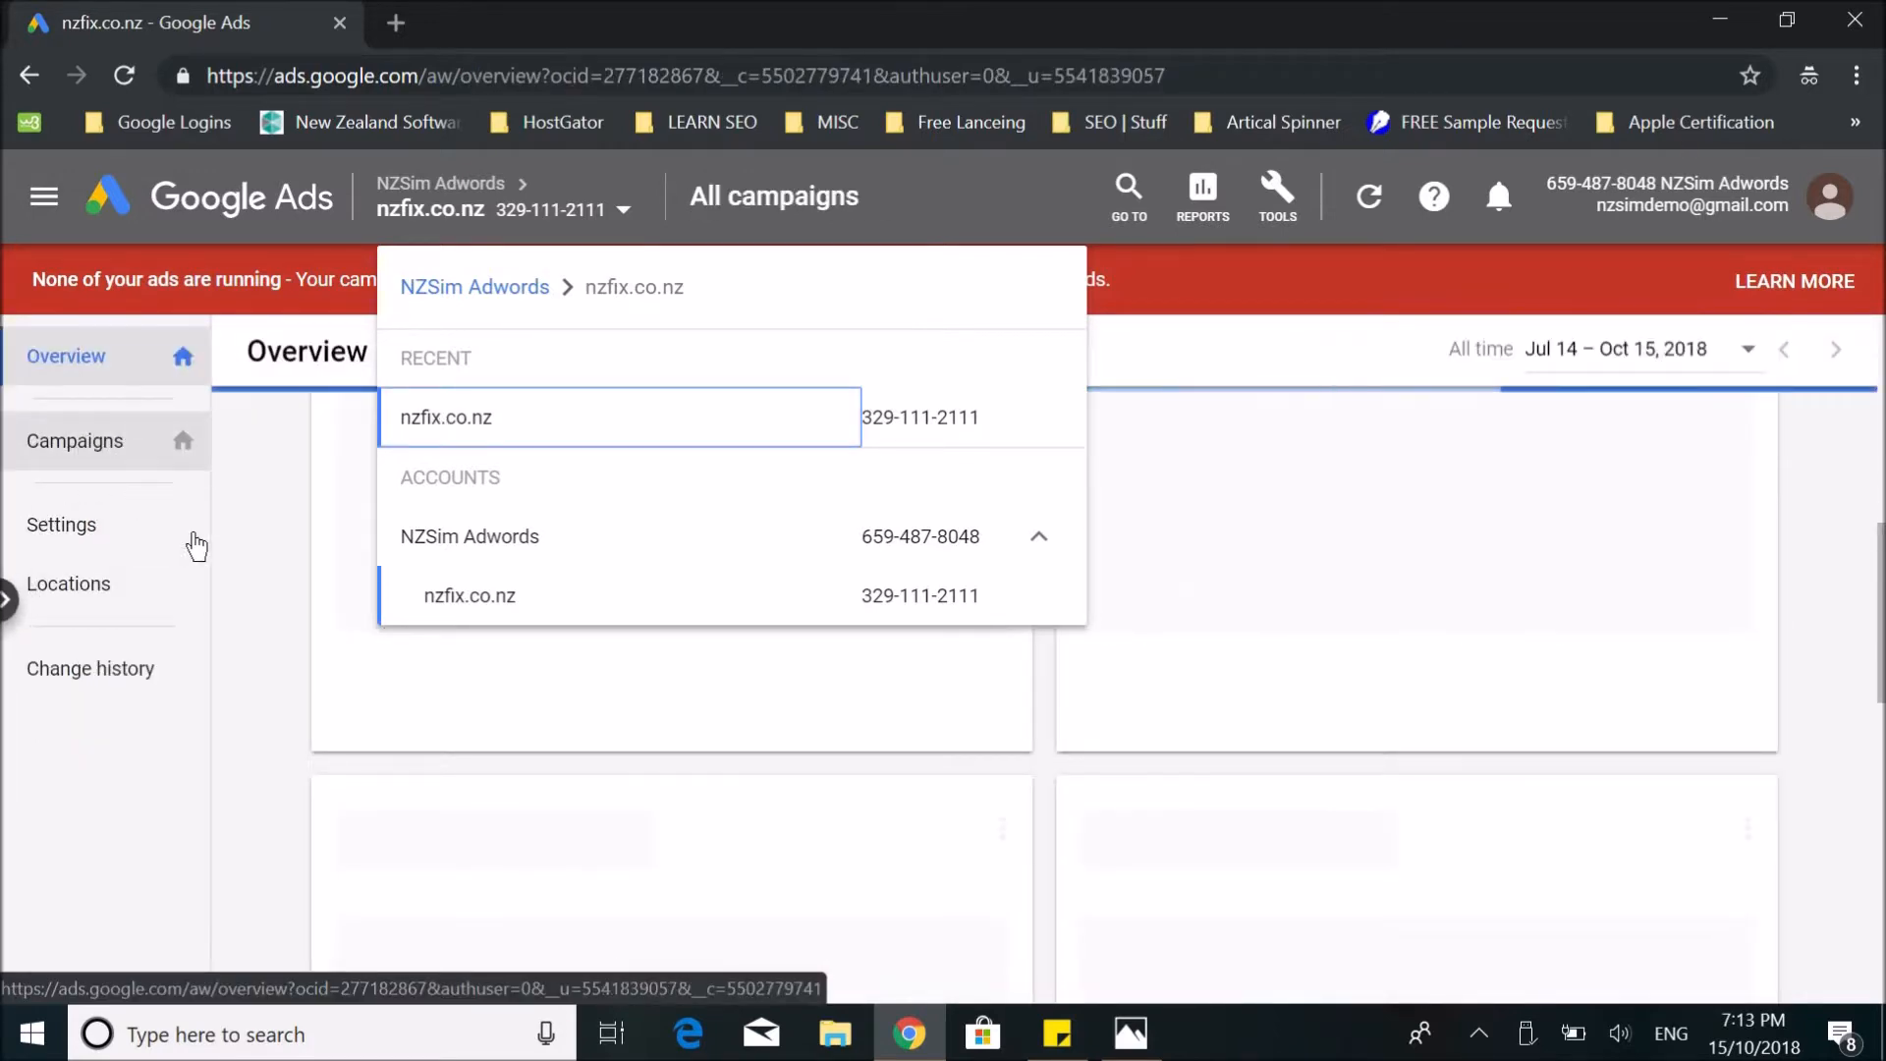
{"action": "left_click", "coordinate": [101, 460]}
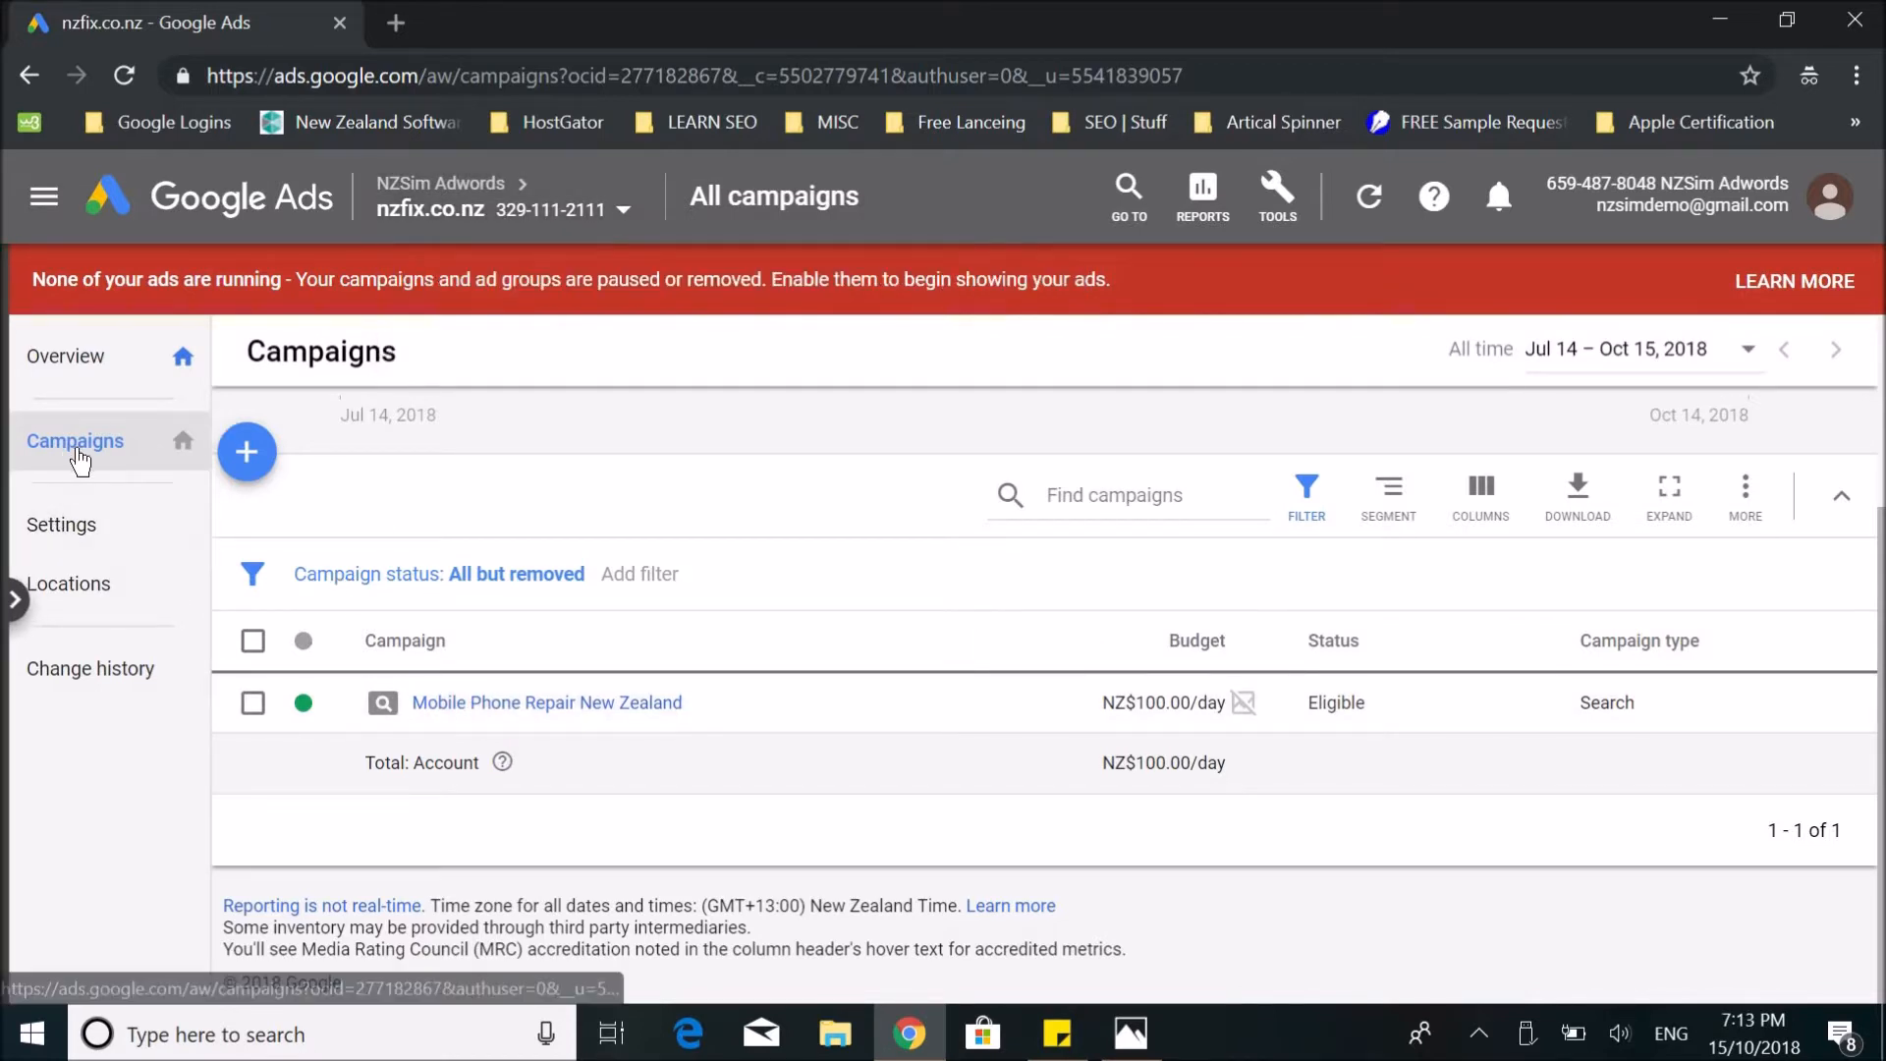
Open the Mobile Phone Repair New Zealand campaign and review its ad groups.
{"action": "left_click", "coordinate": [539, 709]}
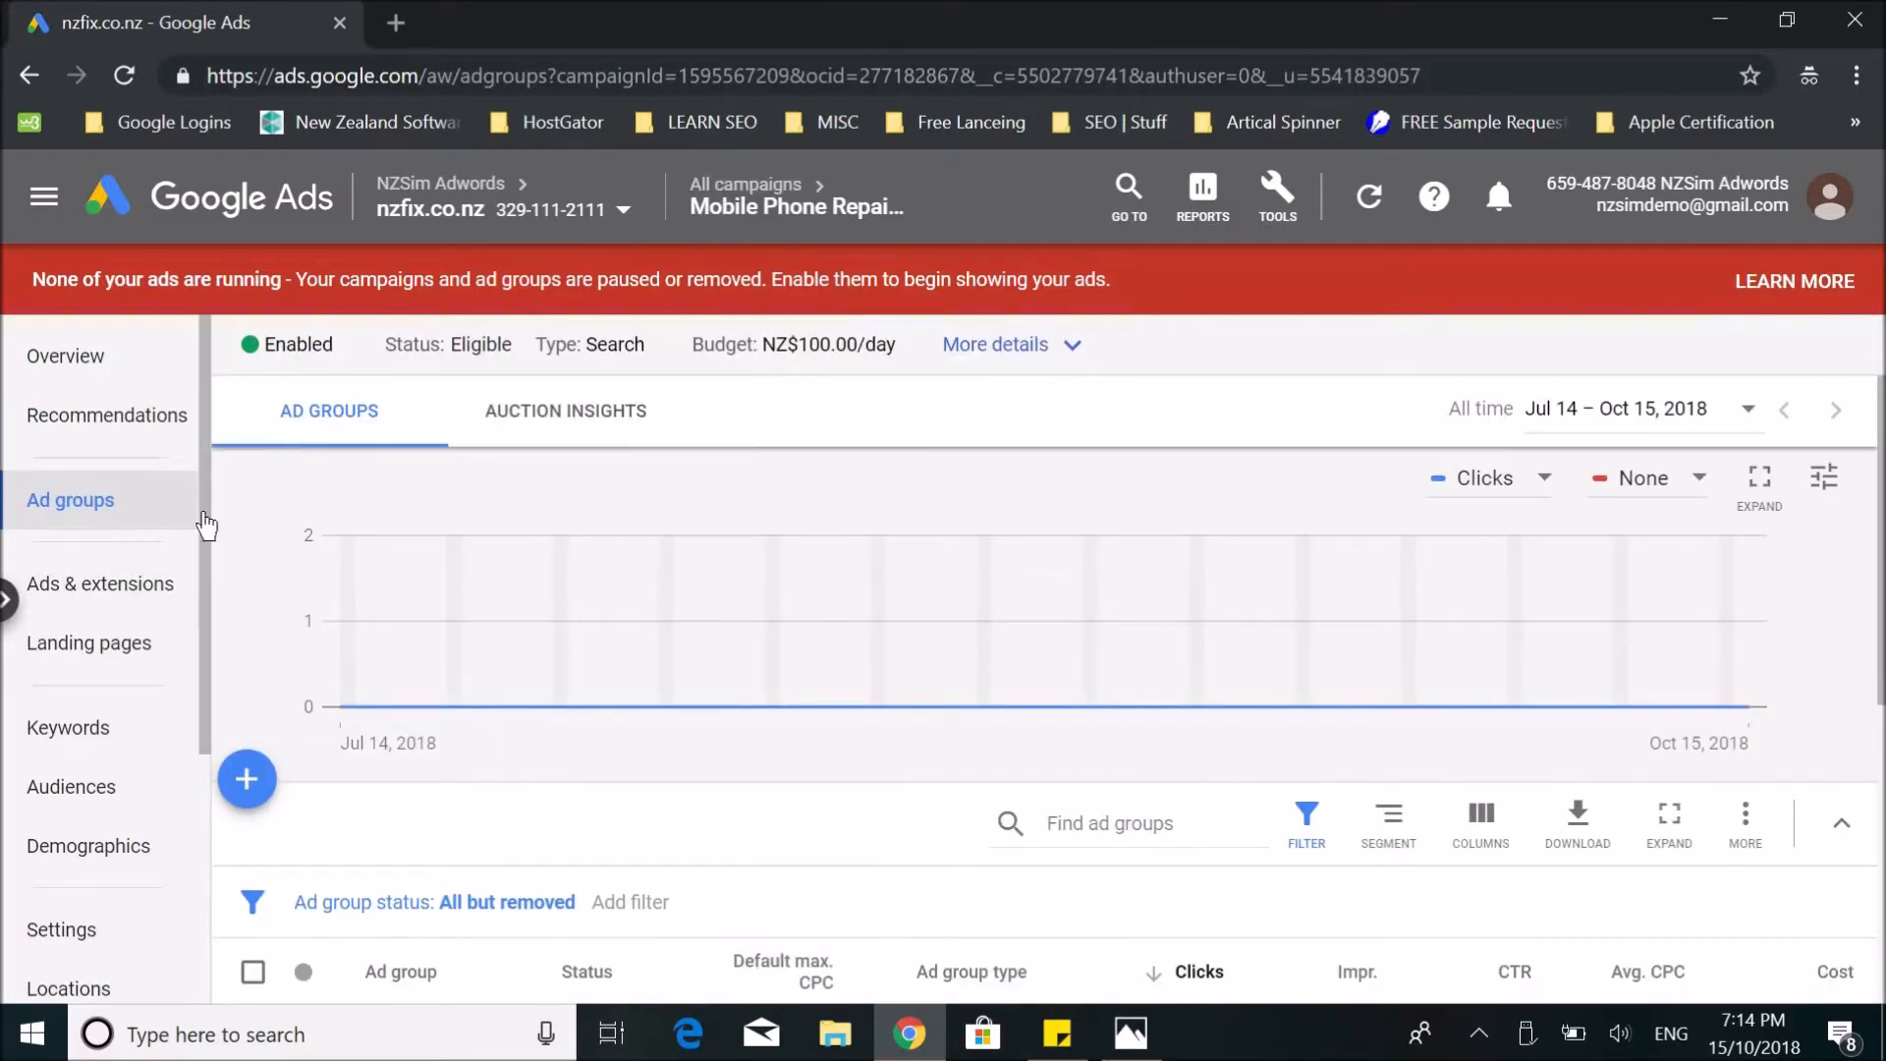
{"action": "scroll", "coordinate": [497, 629], "scroll_direction": "down", "scroll_amount": 2}
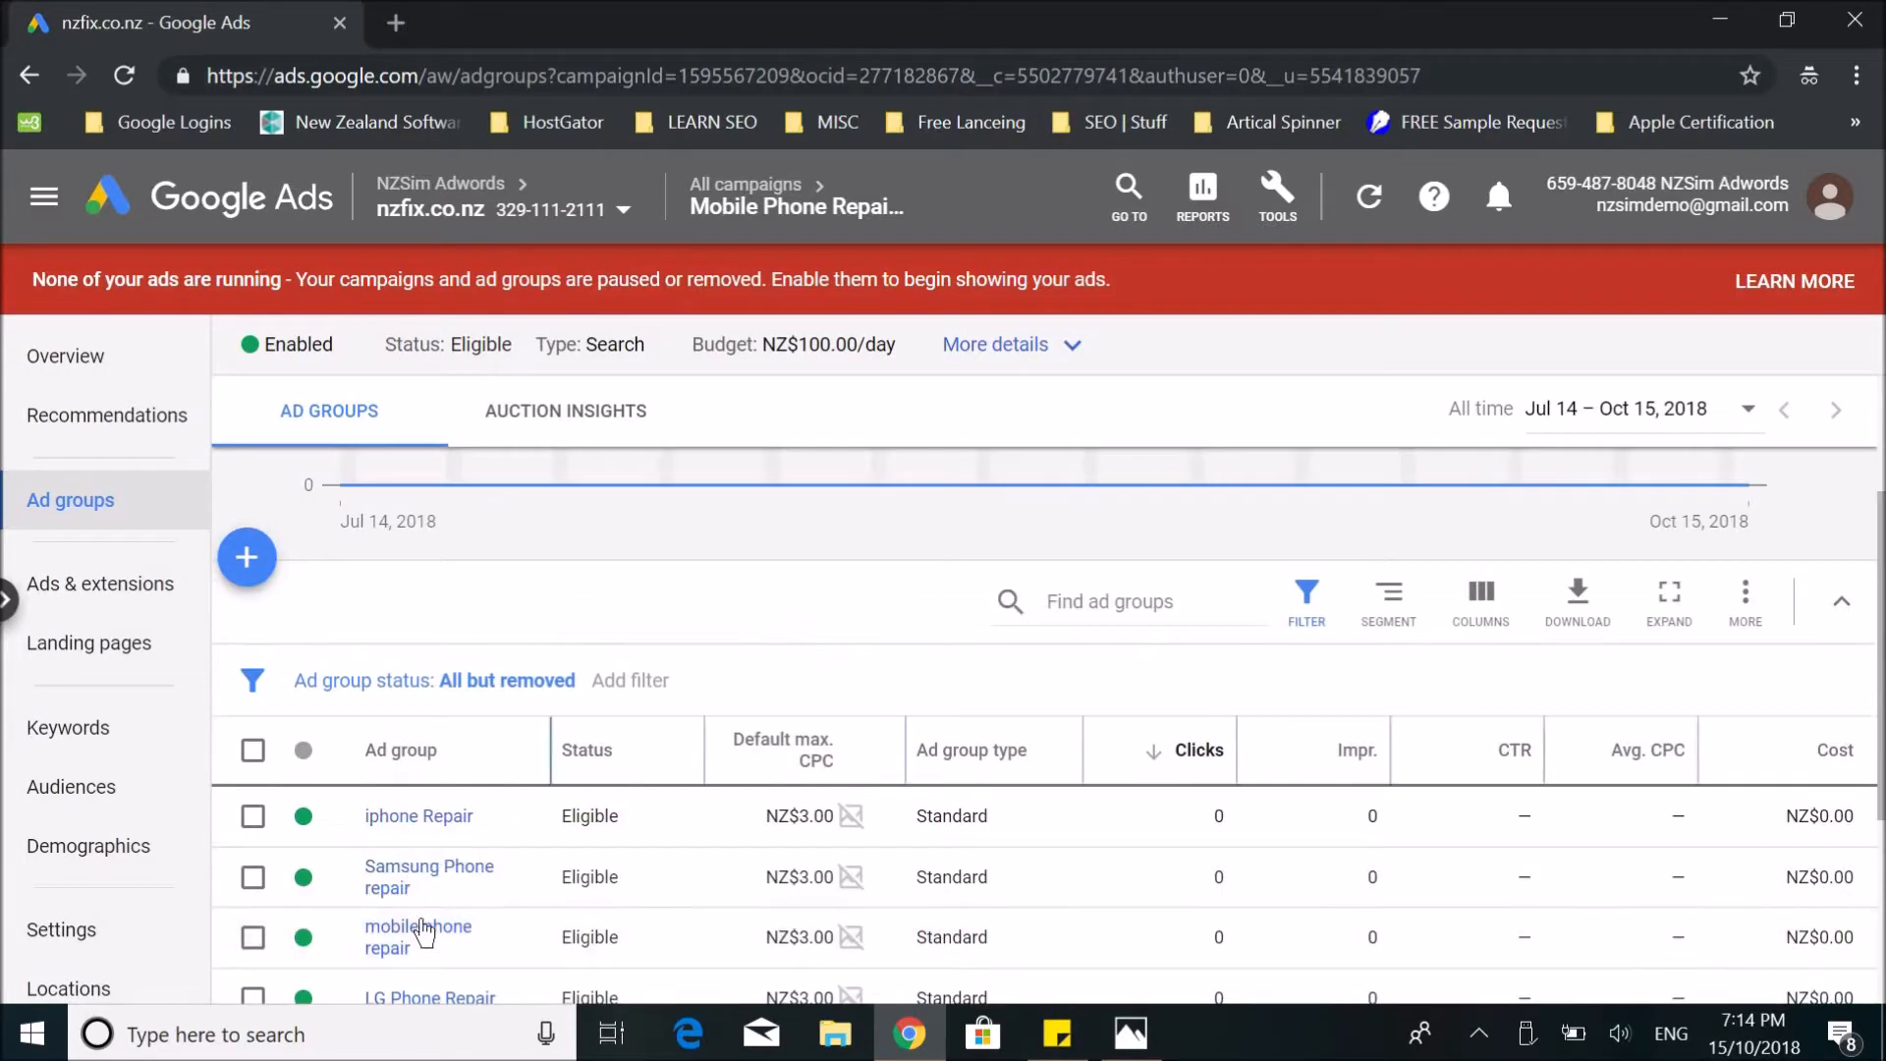
{"action": "left_click_drag", "start_coordinate": [1883, 721], "coordinate": [1884, 794]}
{"action": "scroll", "coordinate": [767, 815], "scroll_direction": "up", "scroll_amount": 1}
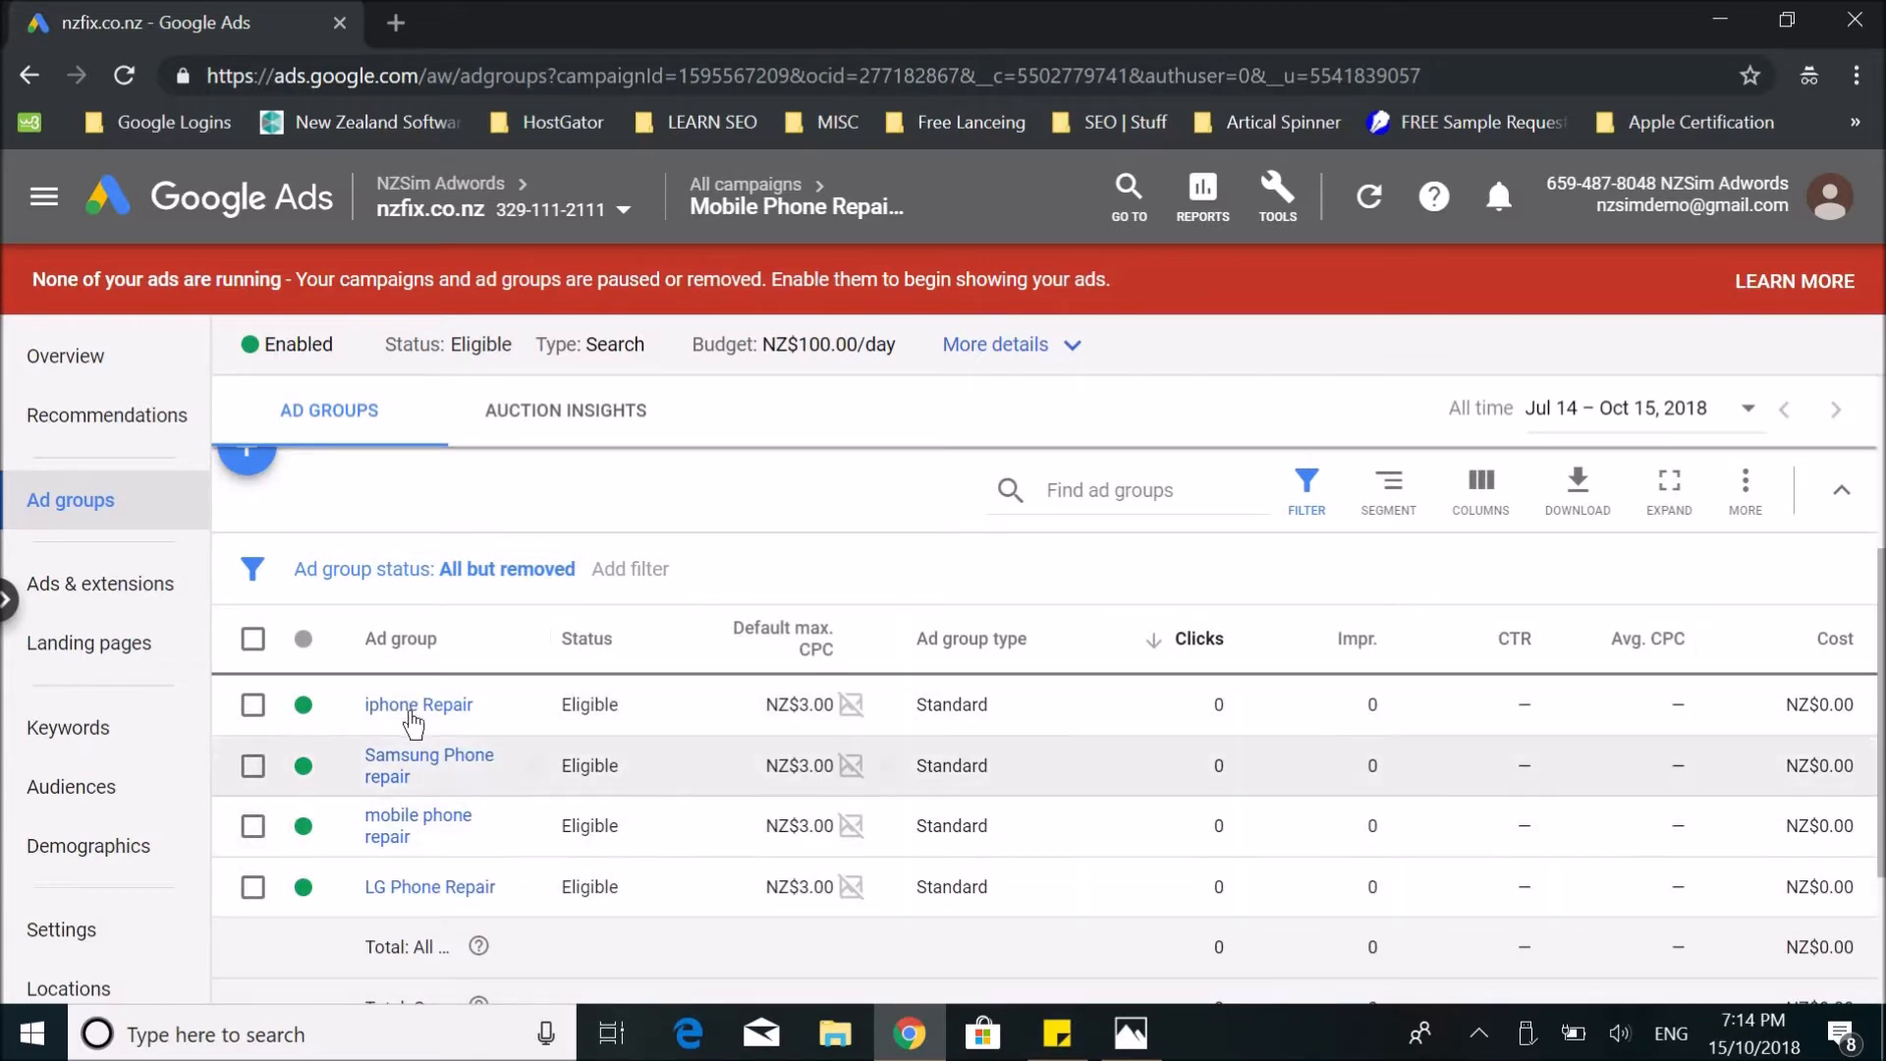
Open the iphone Repair ad group and examine its full keyword list with statuses and max. CPC bids.
{"action": "left_click", "coordinate": [402, 707]}
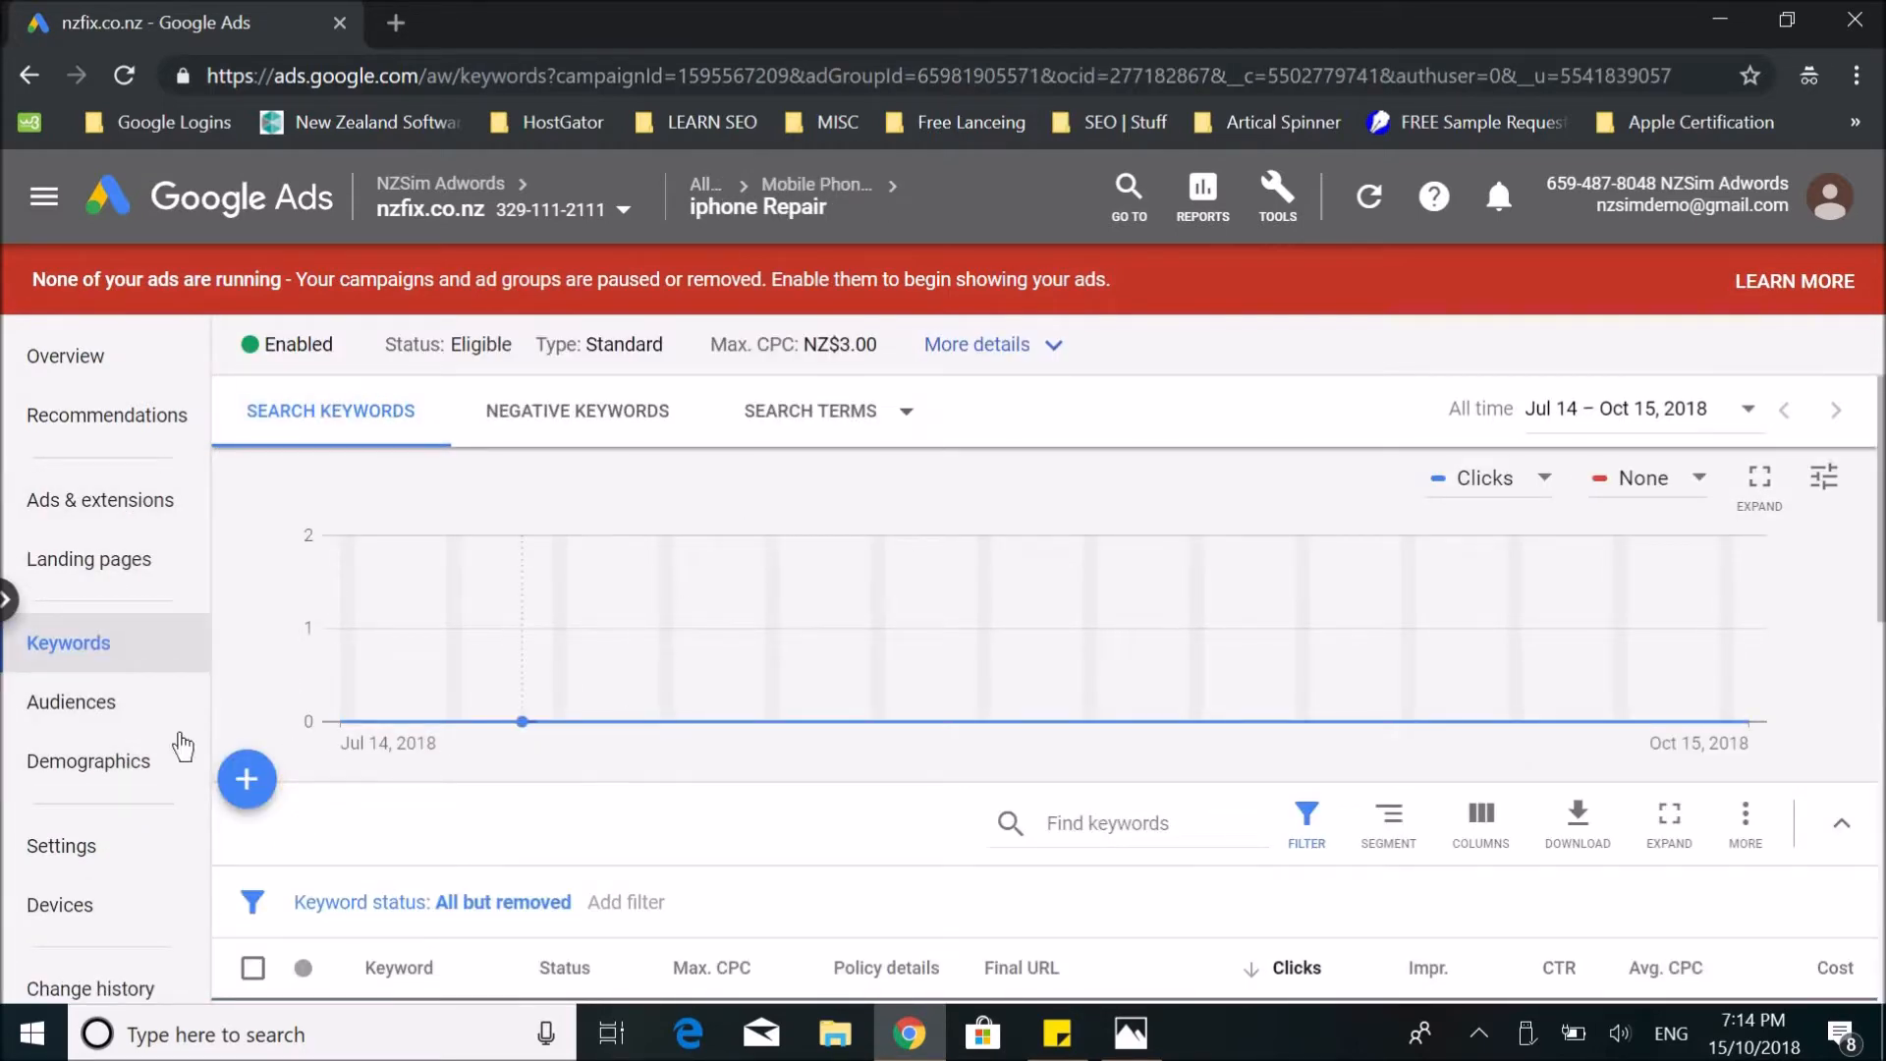
{"action": "scroll", "coordinate": [896, 744], "scroll_direction": "down", "scroll_amount": 3}
{"action": "scroll", "coordinate": [694, 854], "scroll_direction": "up", "scroll_amount": 3}
{"action": "scroll", "coordinate": [1080, 776], "scroll_direction": "down", "scroll_amount": 3}
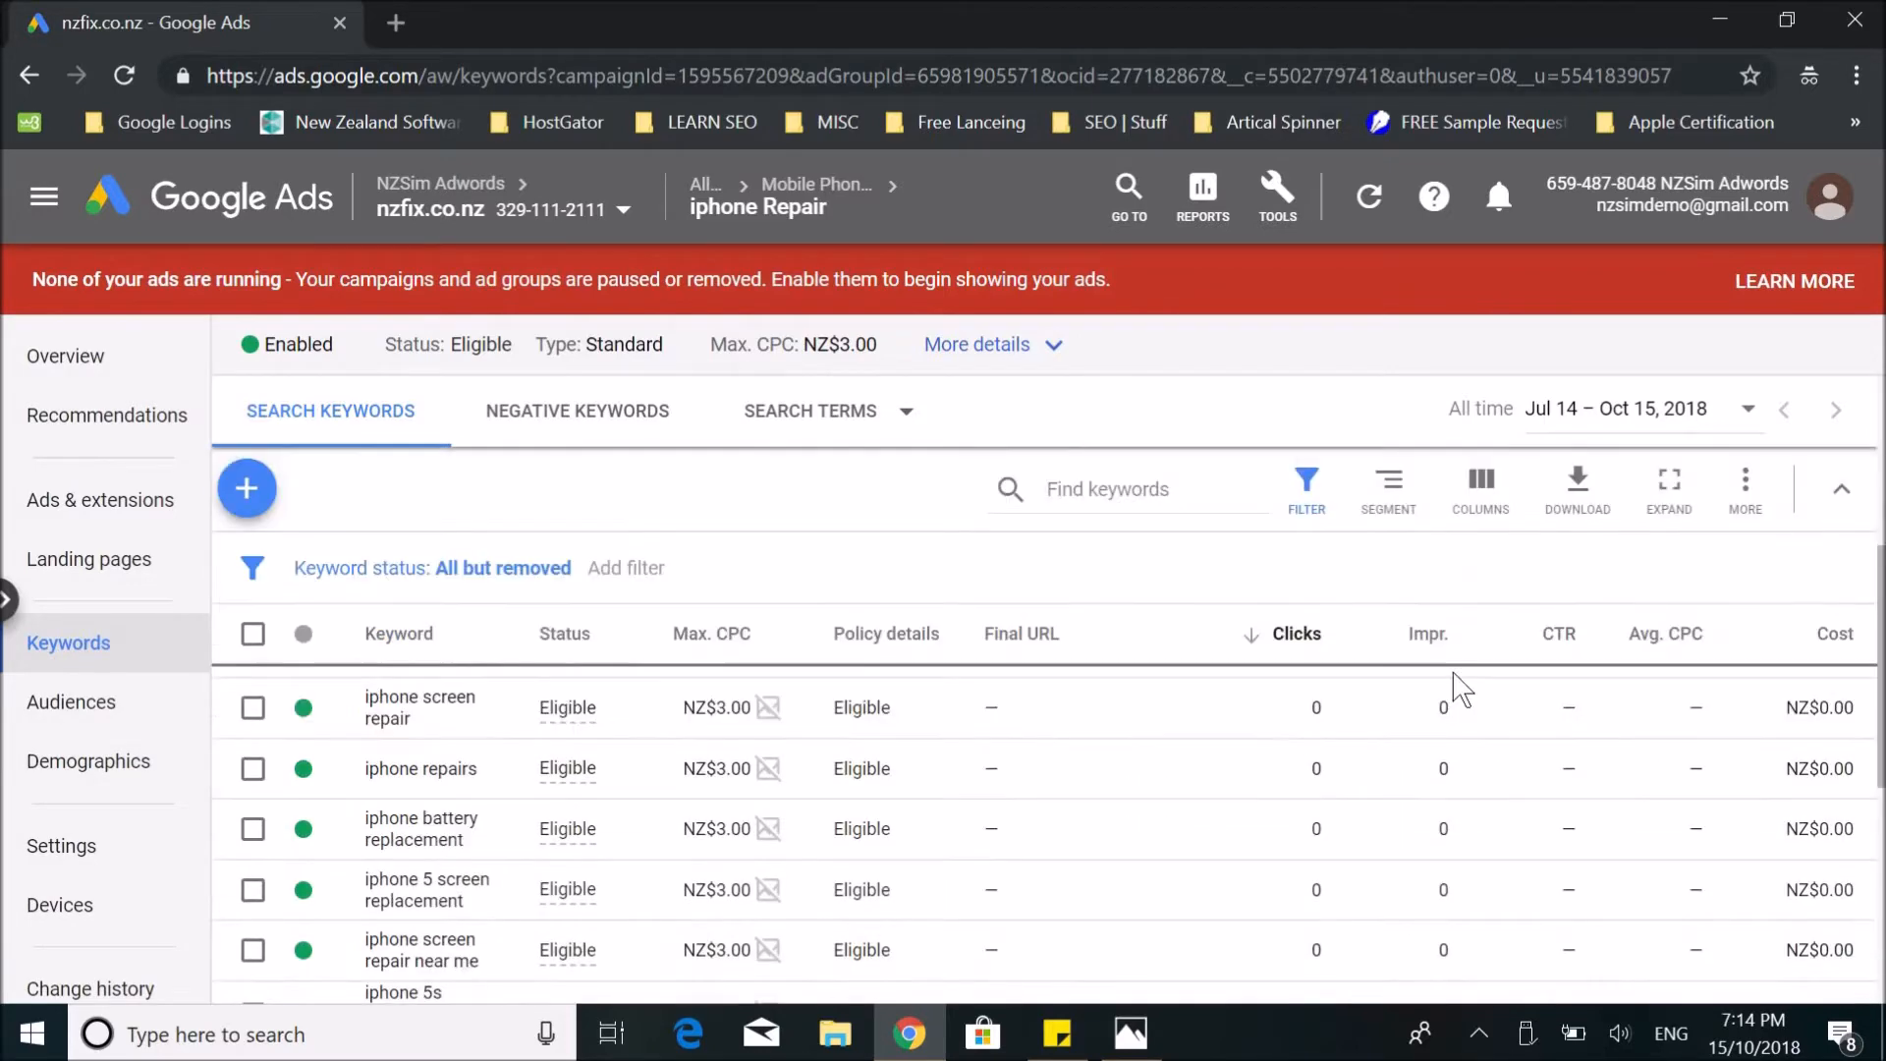
{"action": "scroll", "coordinate": [1044, 834], "scroll_direction": "down", "scroll_amount": 3}
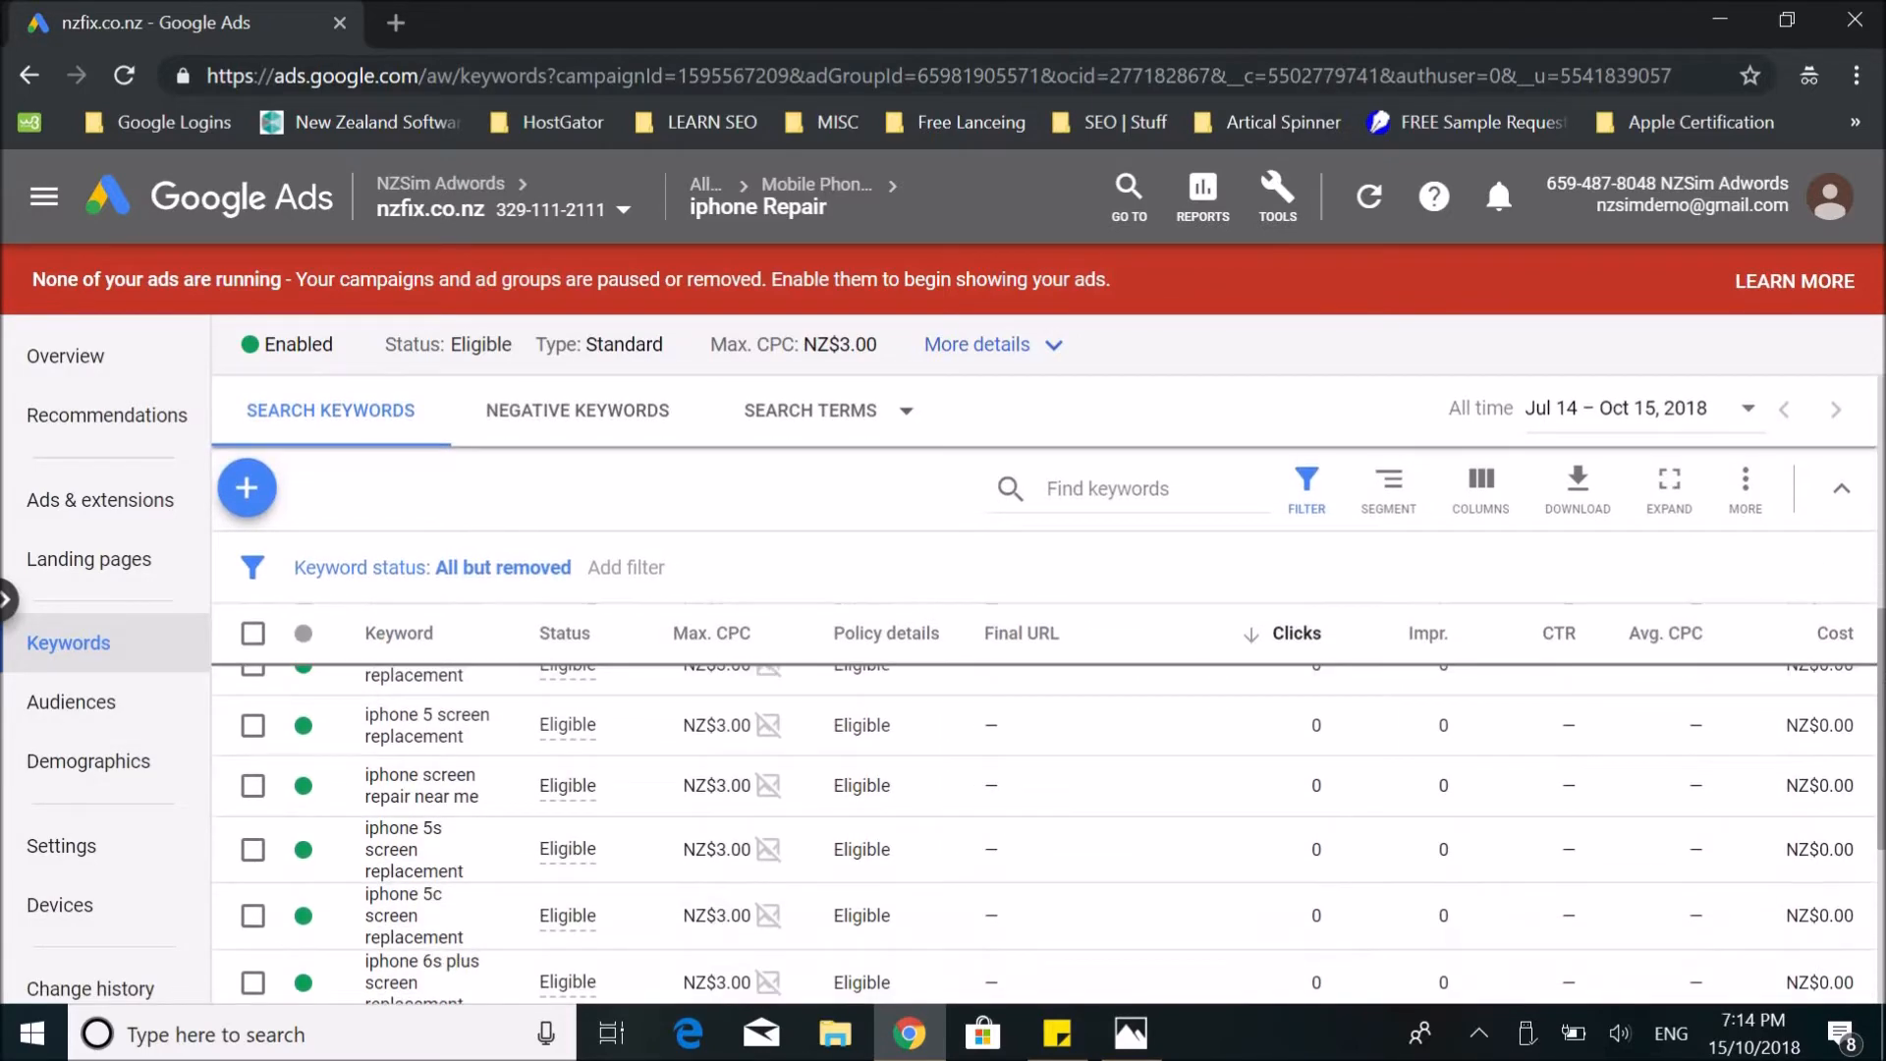
{"action": "scroll", "coordinate": [1882, 601], "scroll_direction": "up", "scroll_amount": 10}
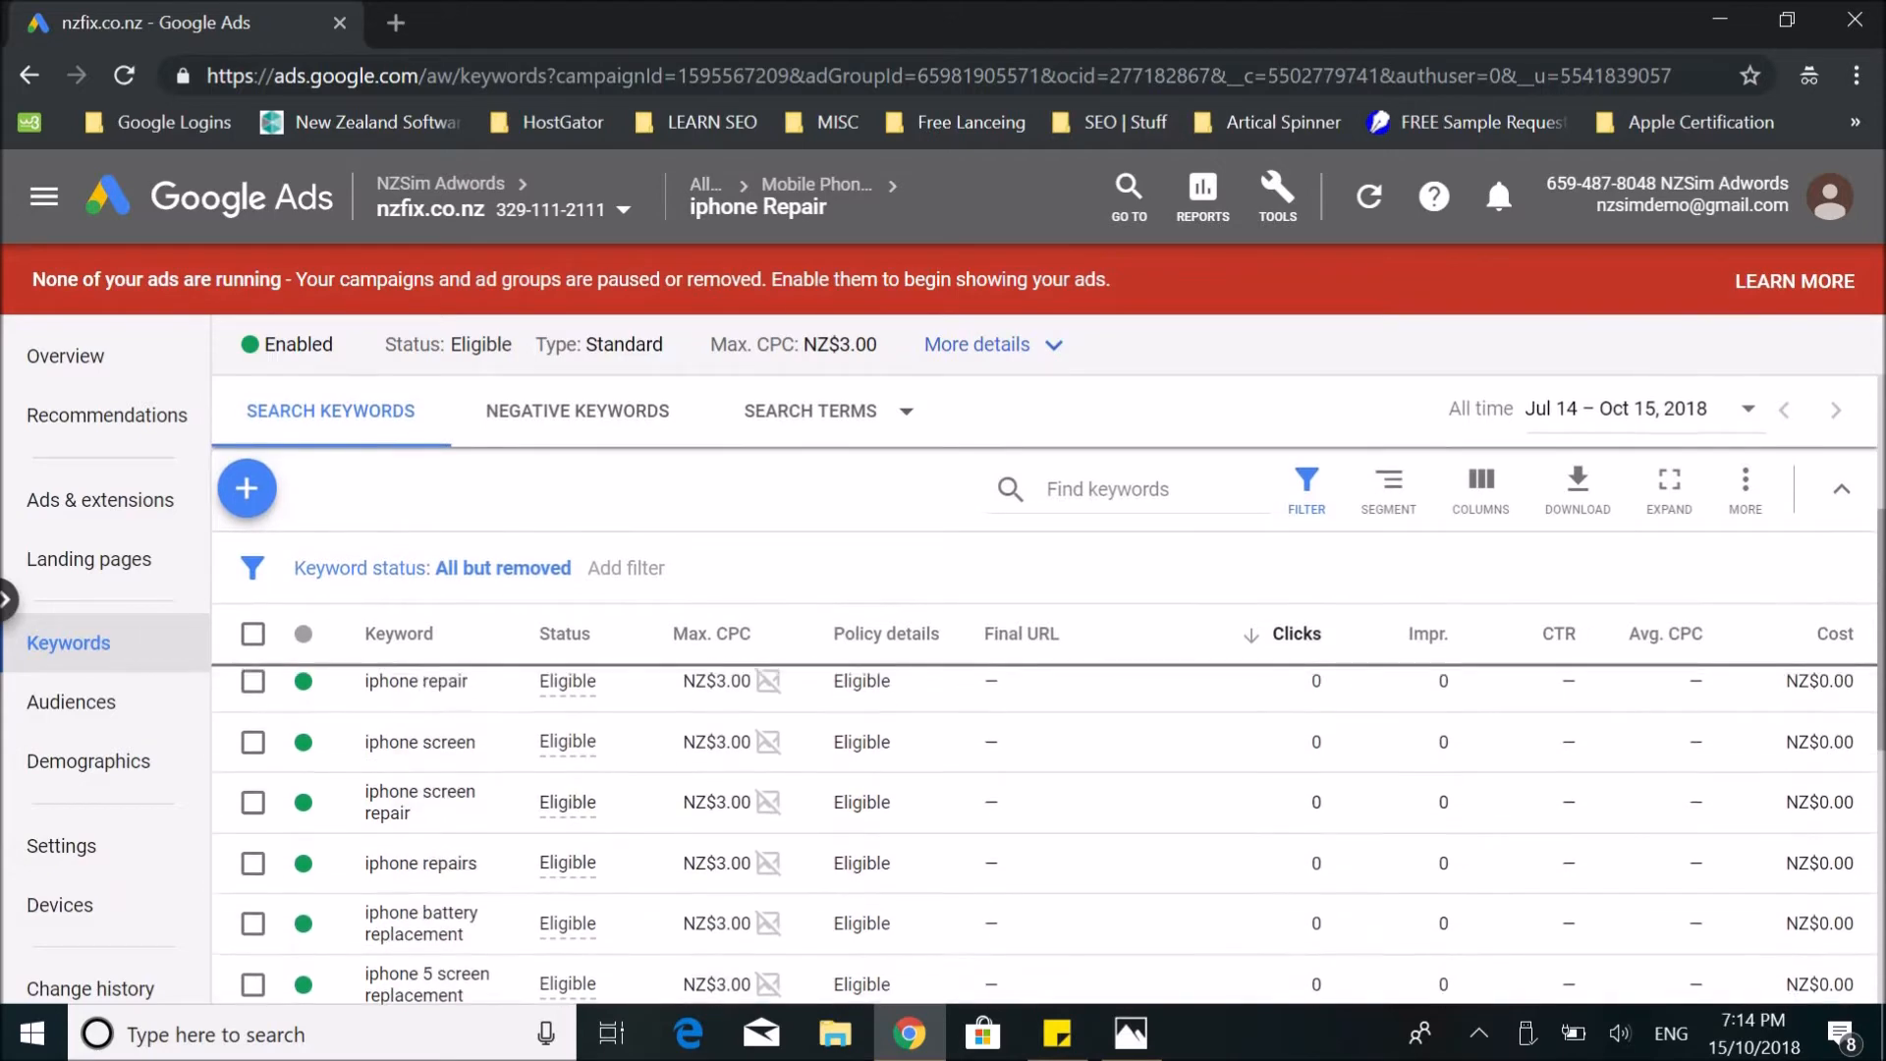
{"action": "scroll", "coordinate": [1882, 602], "scroll_direction": "down", "scroll_amount": 1}
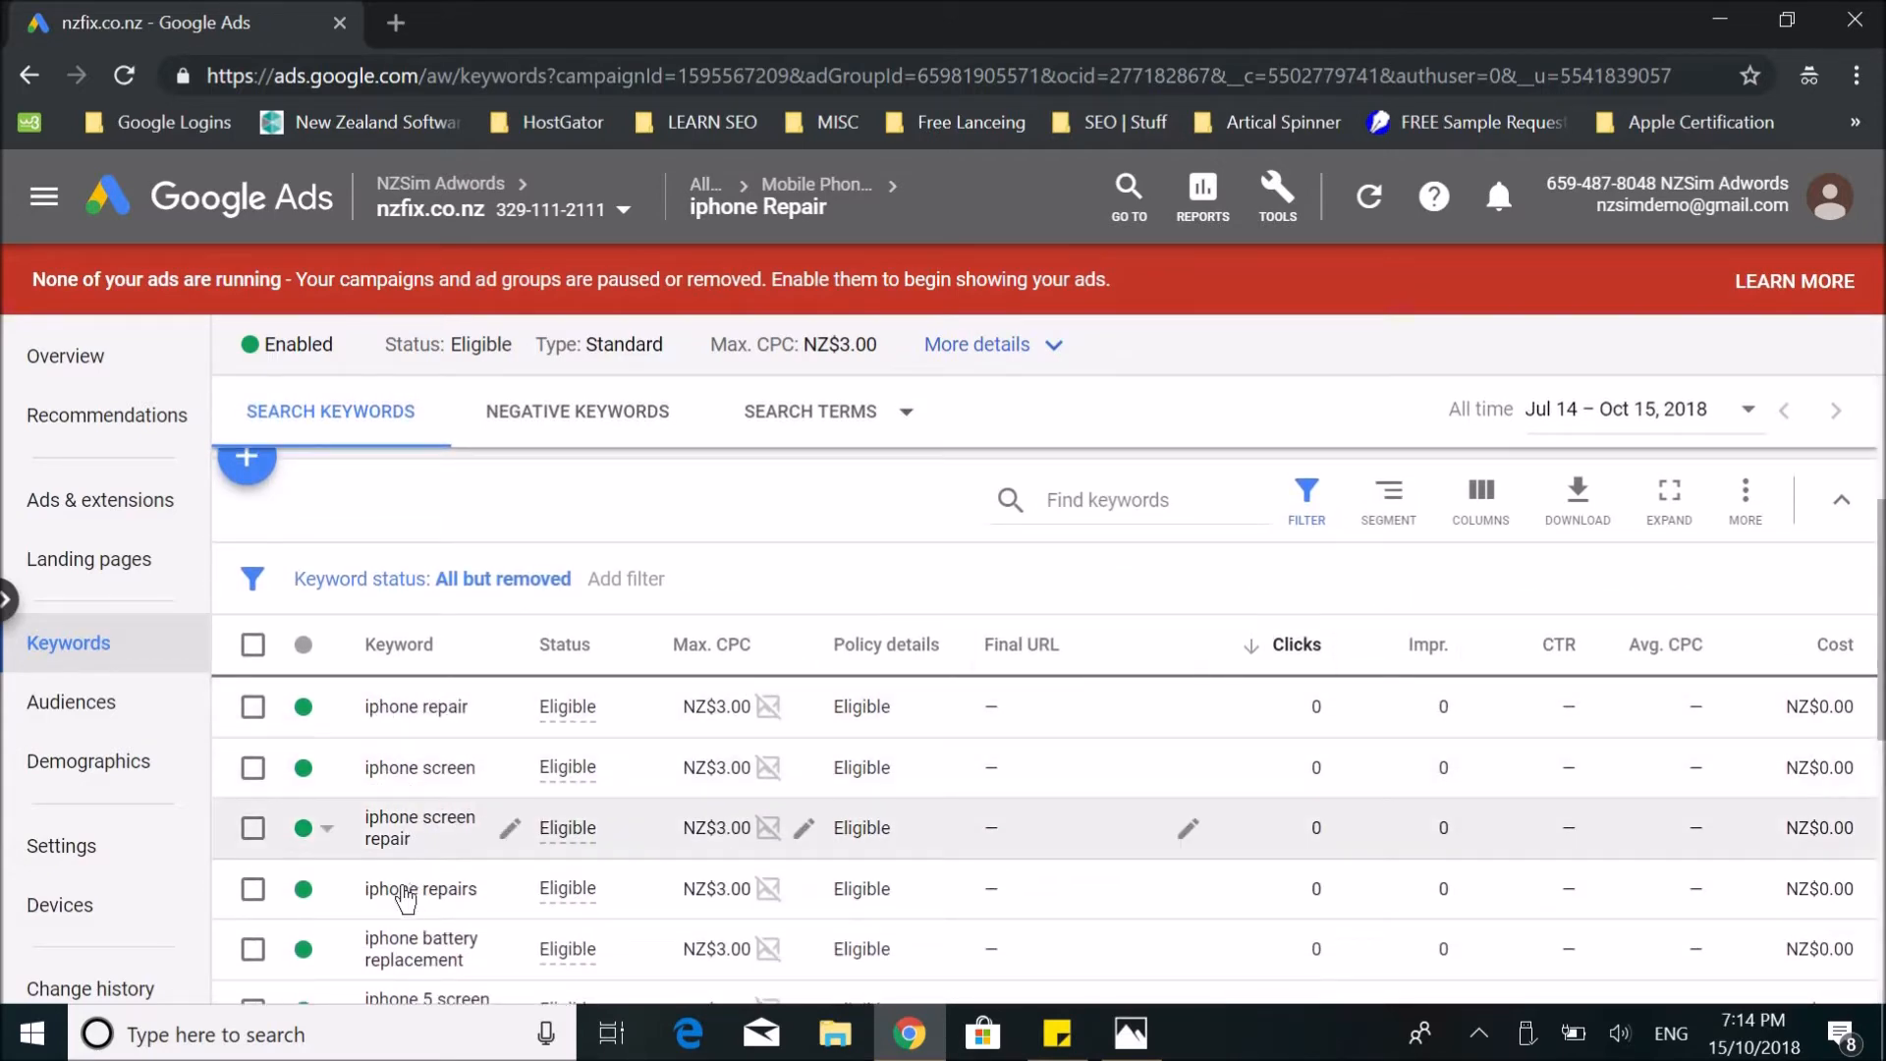
{"action": "scroll", "coordinate": [504, 974], "scroll_direction": "down", "scroll_amount": 2}
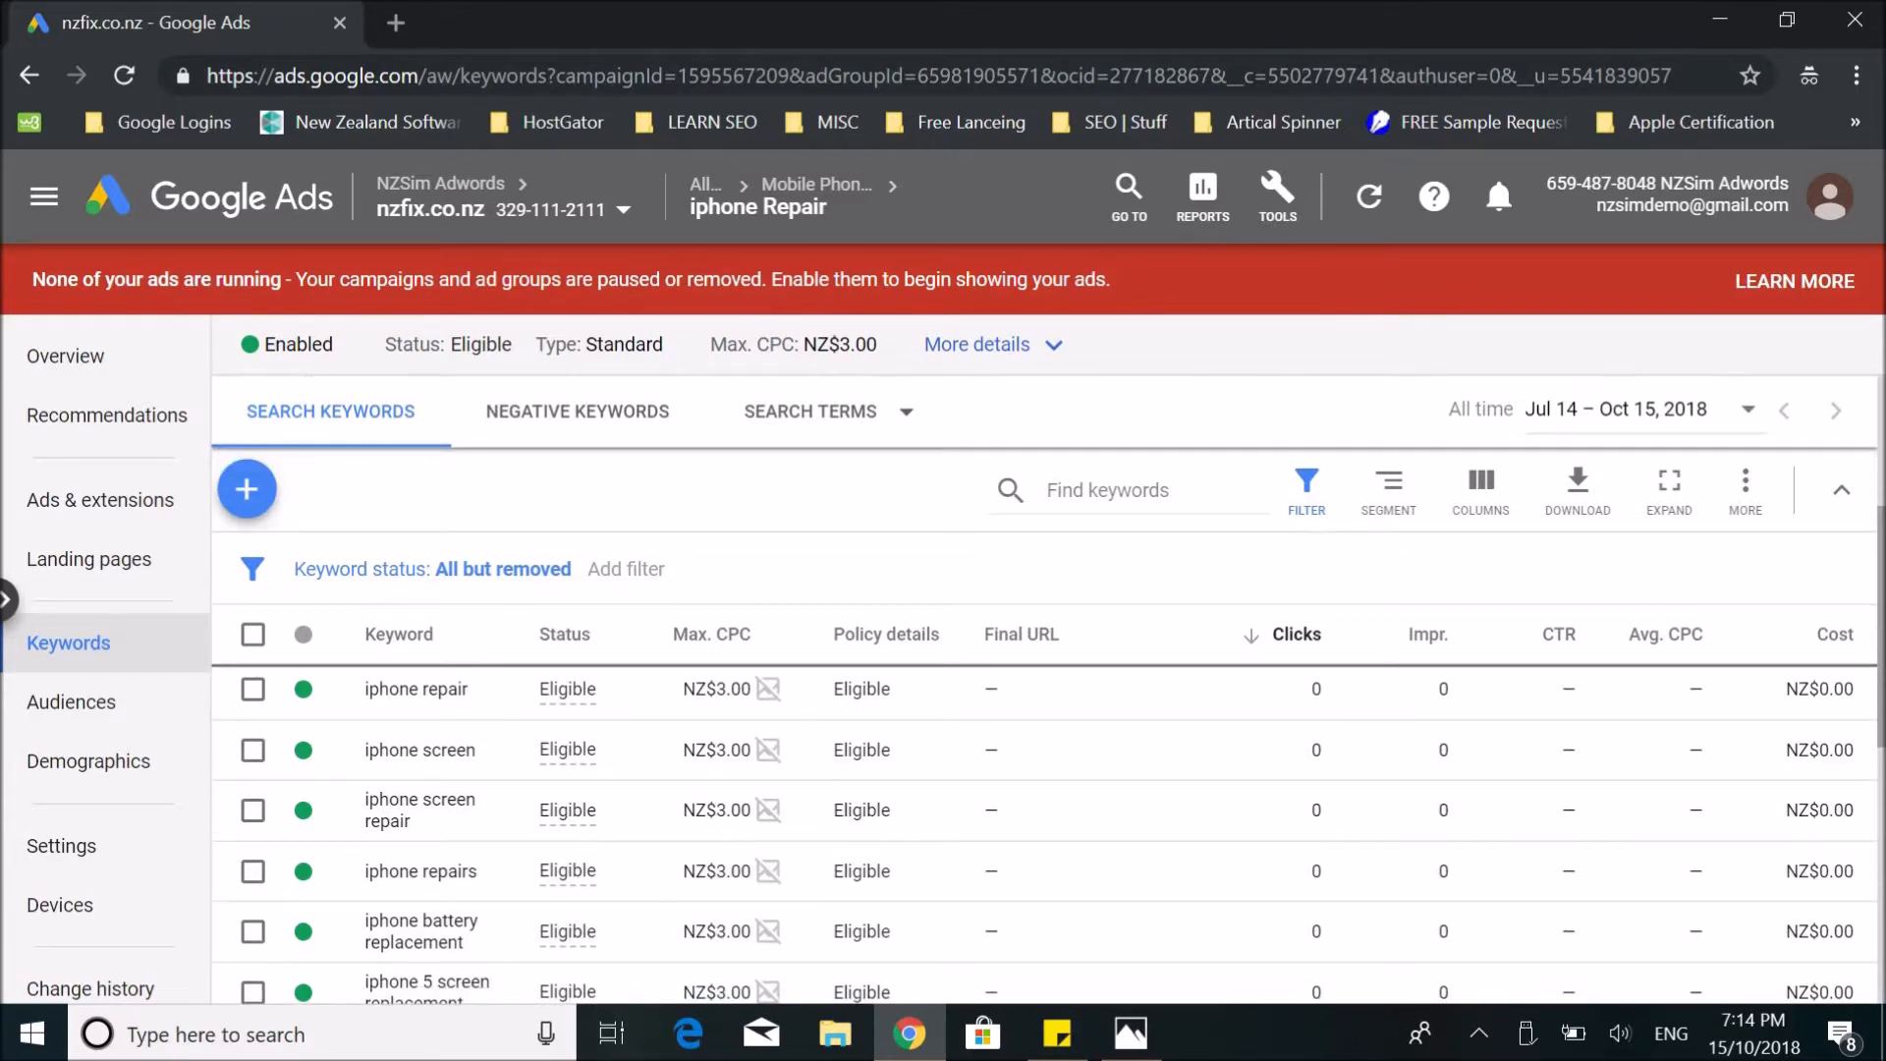
{"action": "scroll", "coordinate": [337, 864], "scroll_direction": "down", "scroll_amount": 2}
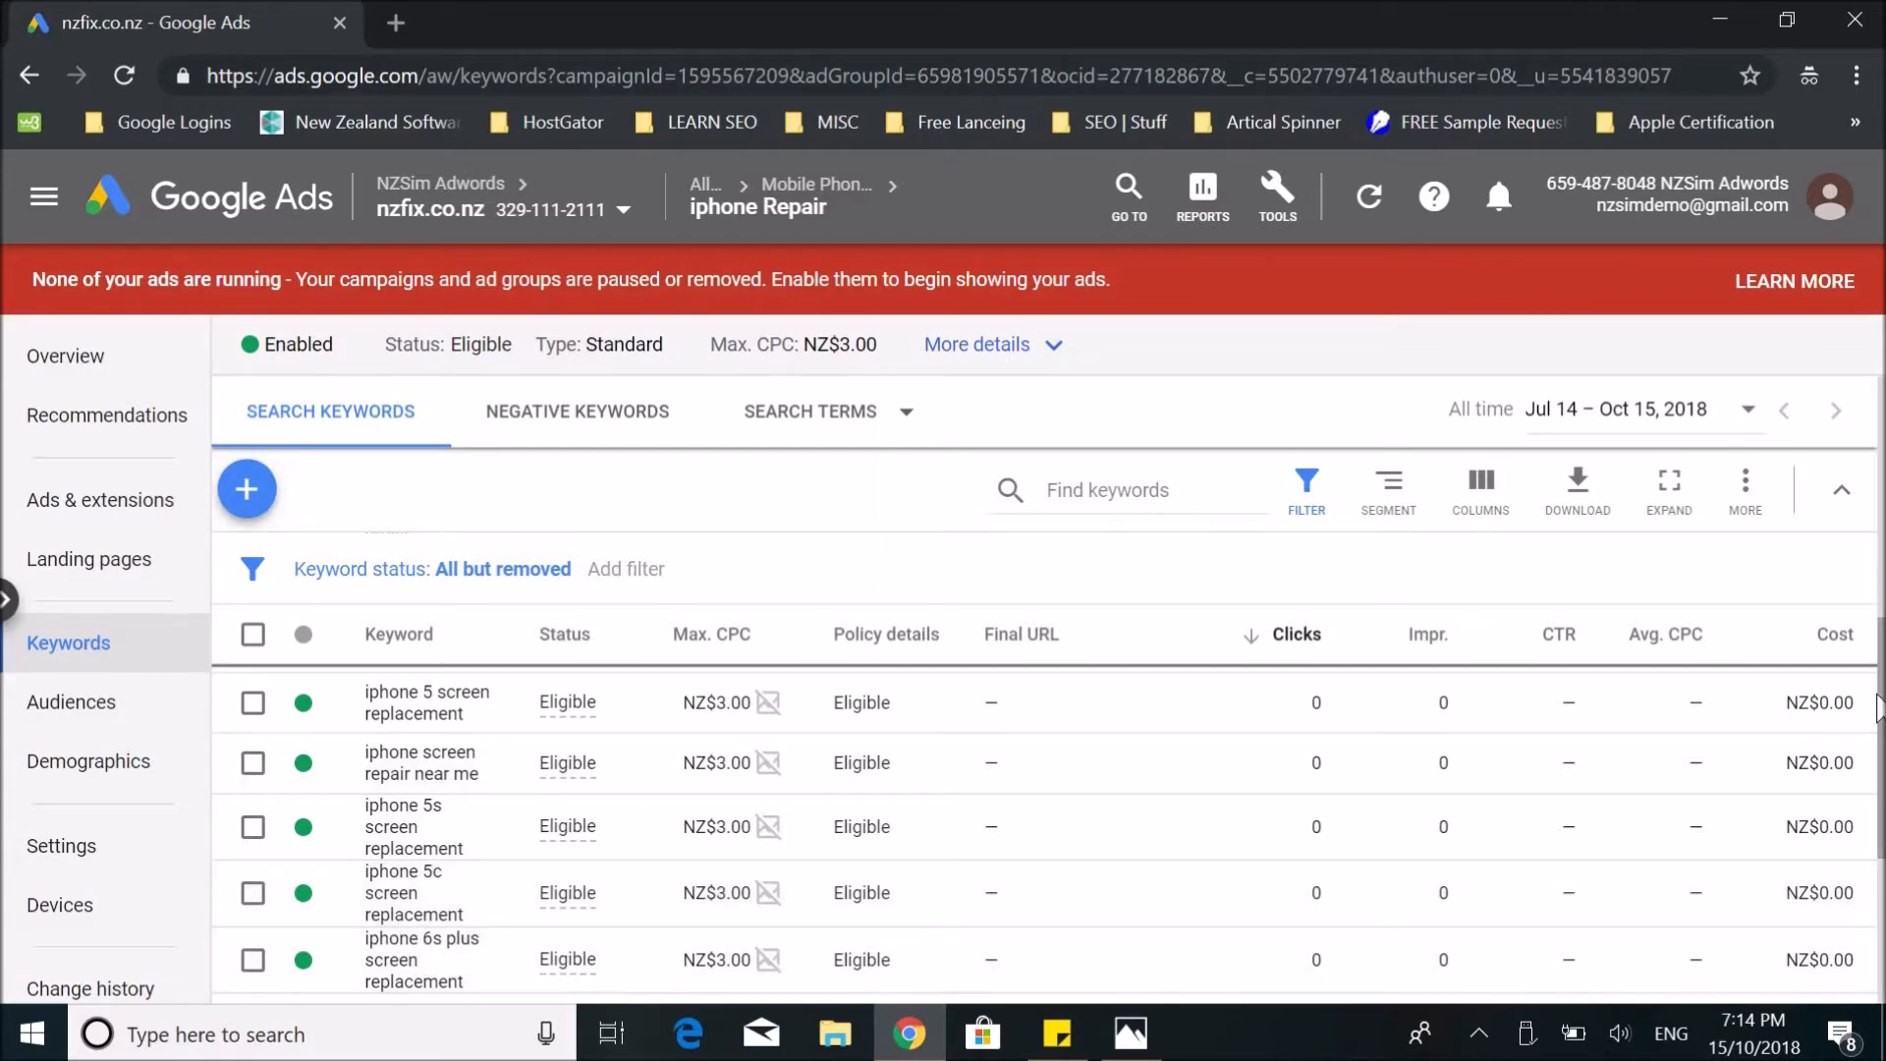
{"action": "scroll", "coordinate": [1041, 825], "scroll_direction": "down", "scroll_amount": 5}
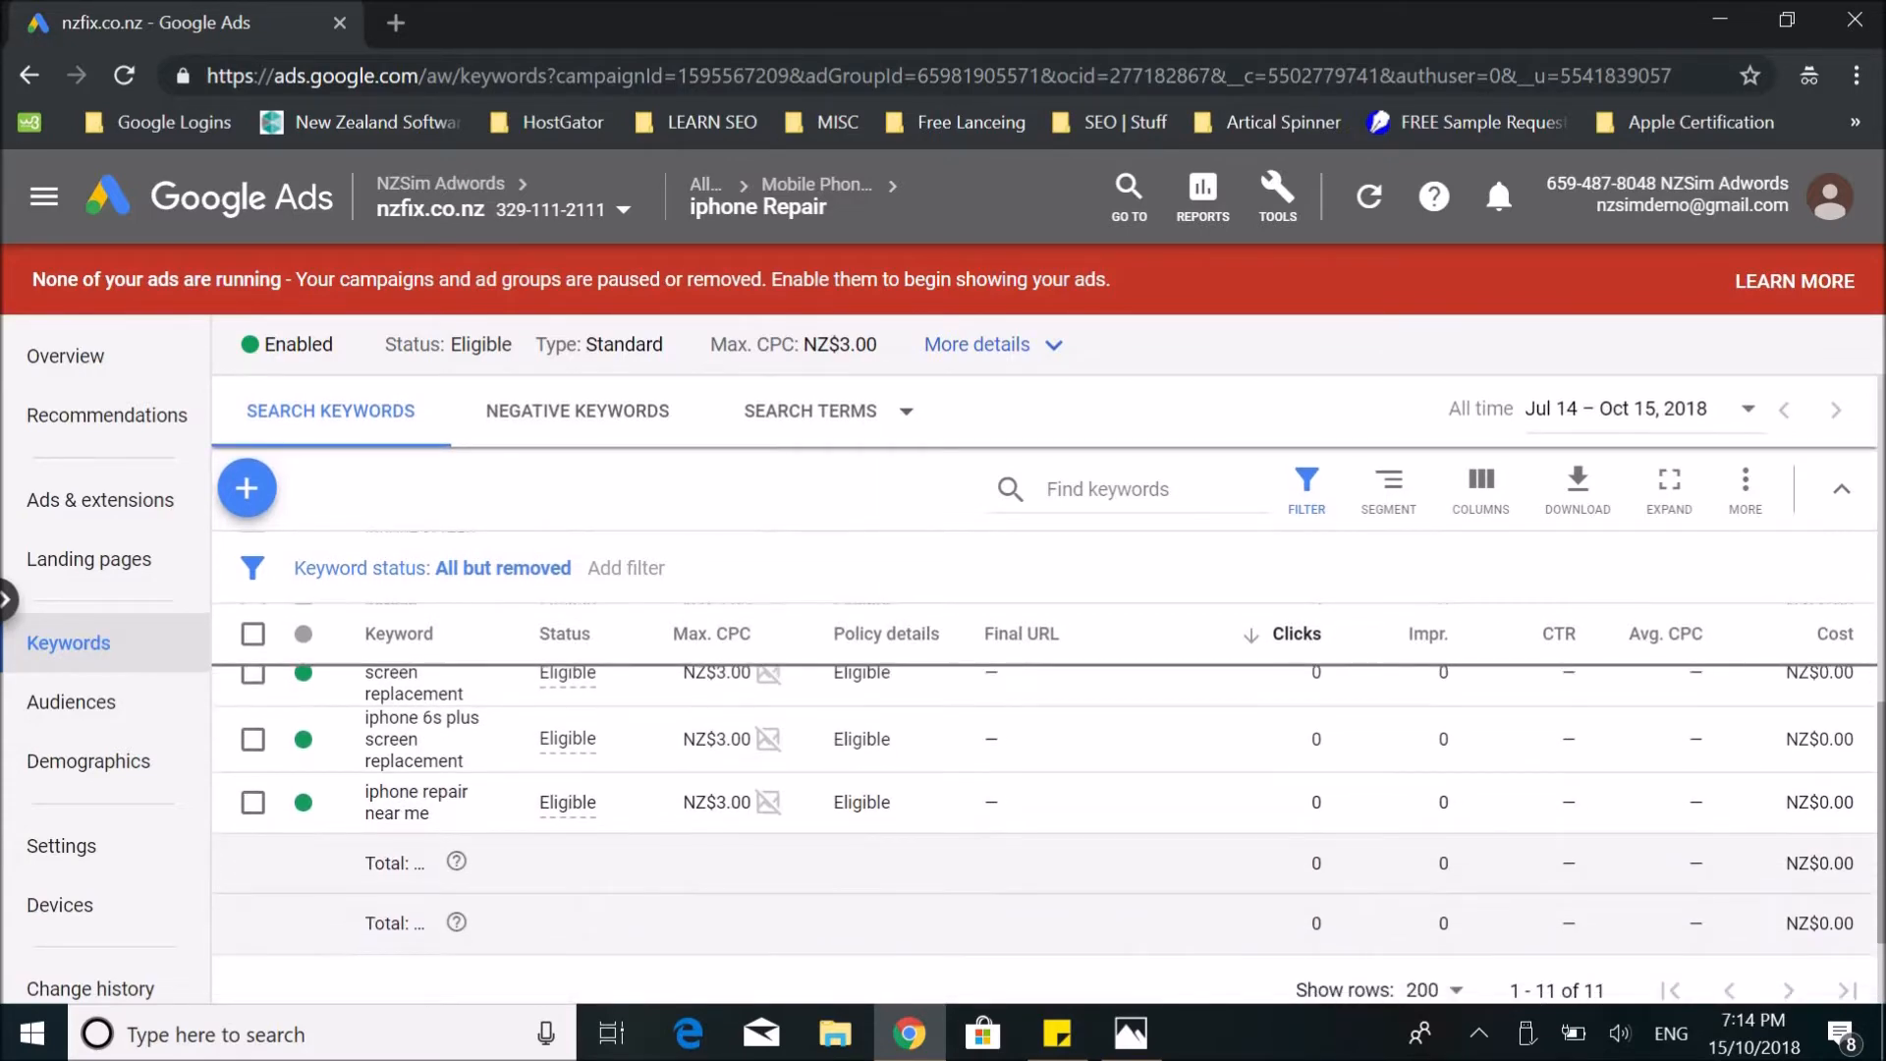
{"action": "scroll", "coordinate": [1876, 791], "scroll_direction": "up", "scroll_amount": 1}
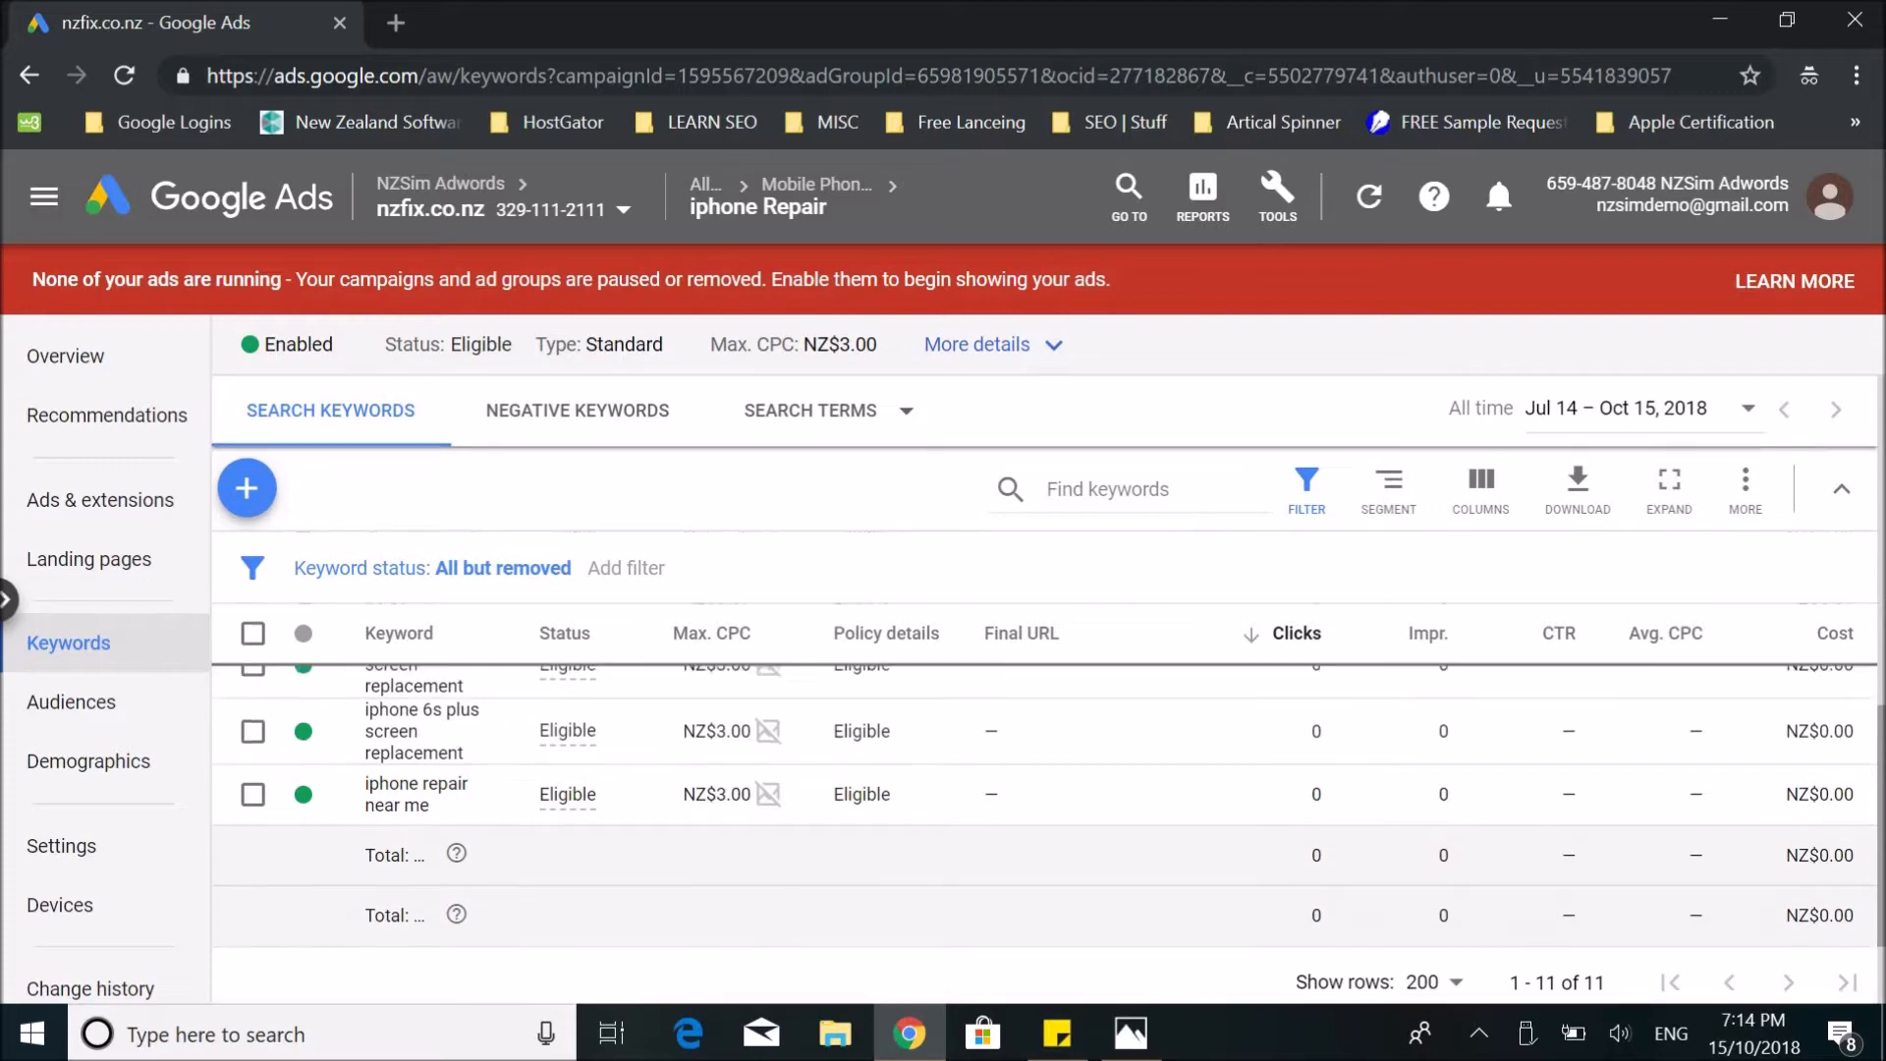
{"action": "scroll", "coordinate": [1876, 791], "scroll_direction": "up", "scroll_amount": 5}
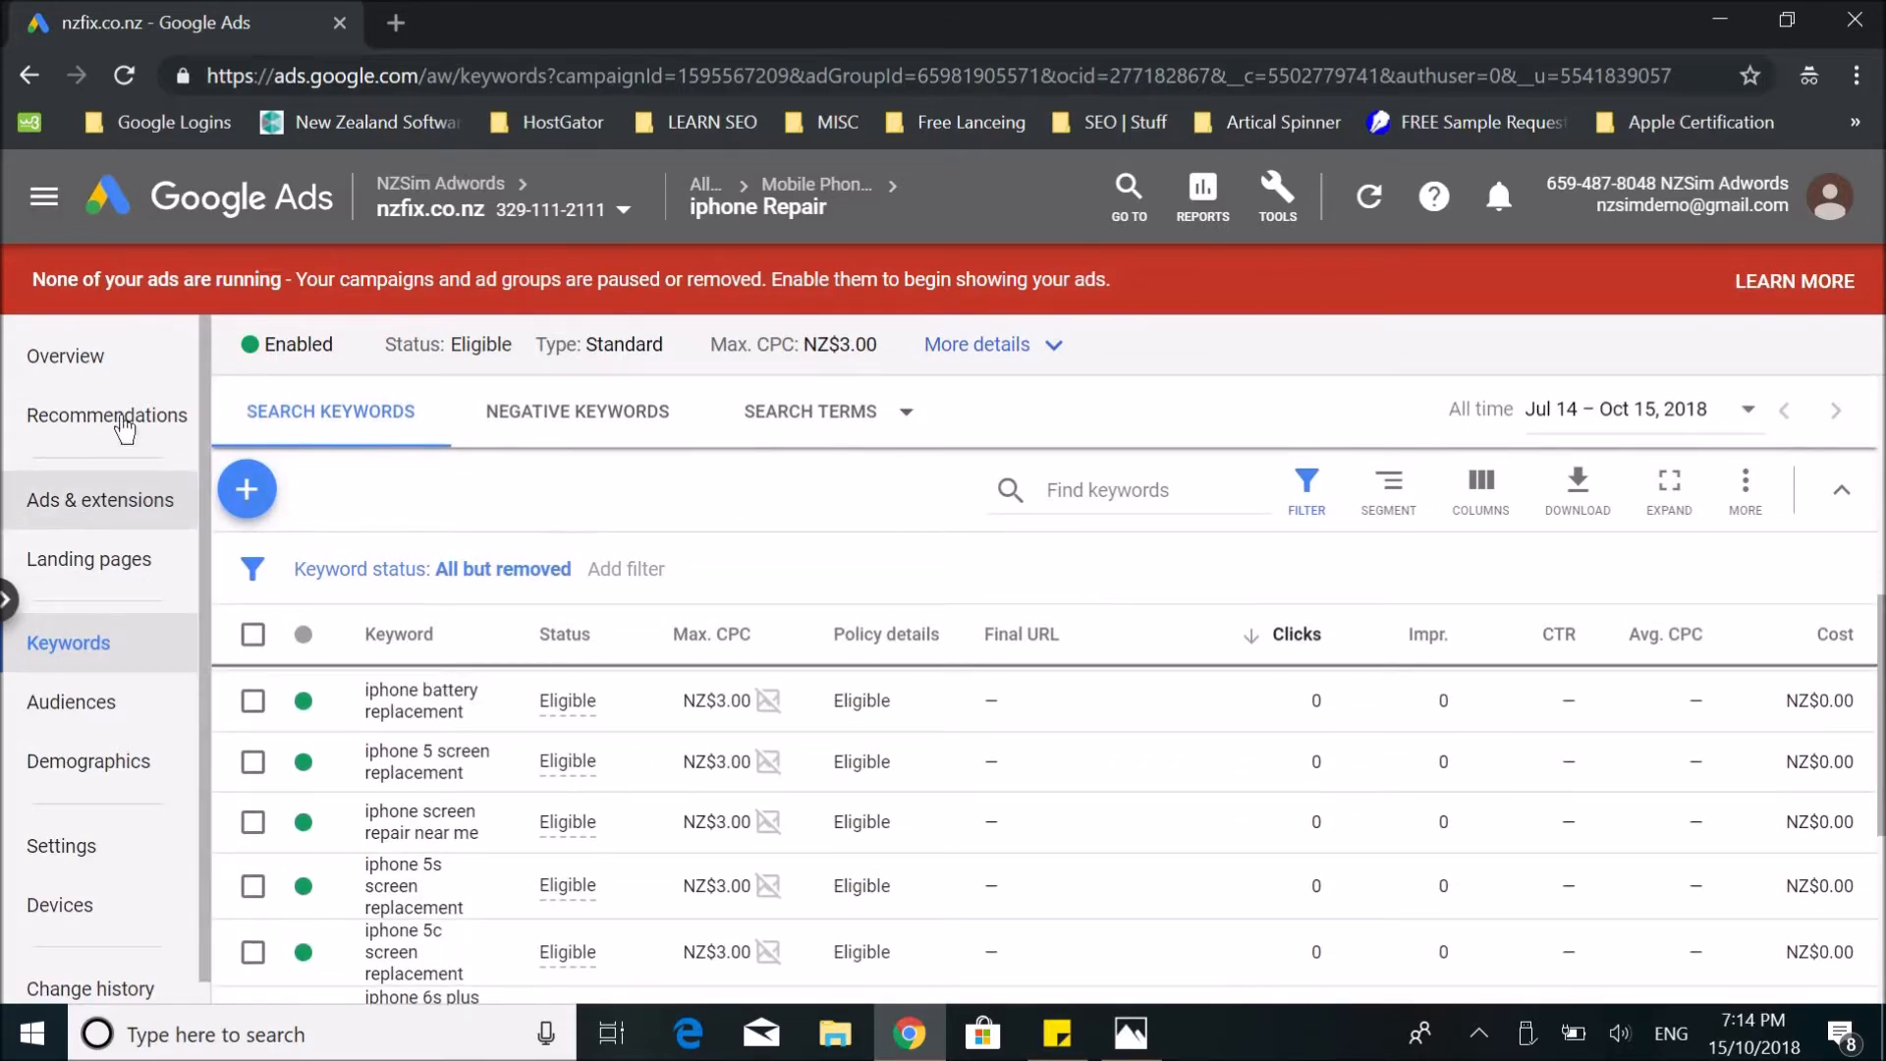
Go back to the nzfix.co.nz account's campaigns and reopen the ad group list of Mobile Phone Repair New Zealand.
{"action": "left_click", "coordinate": [113, 366]}
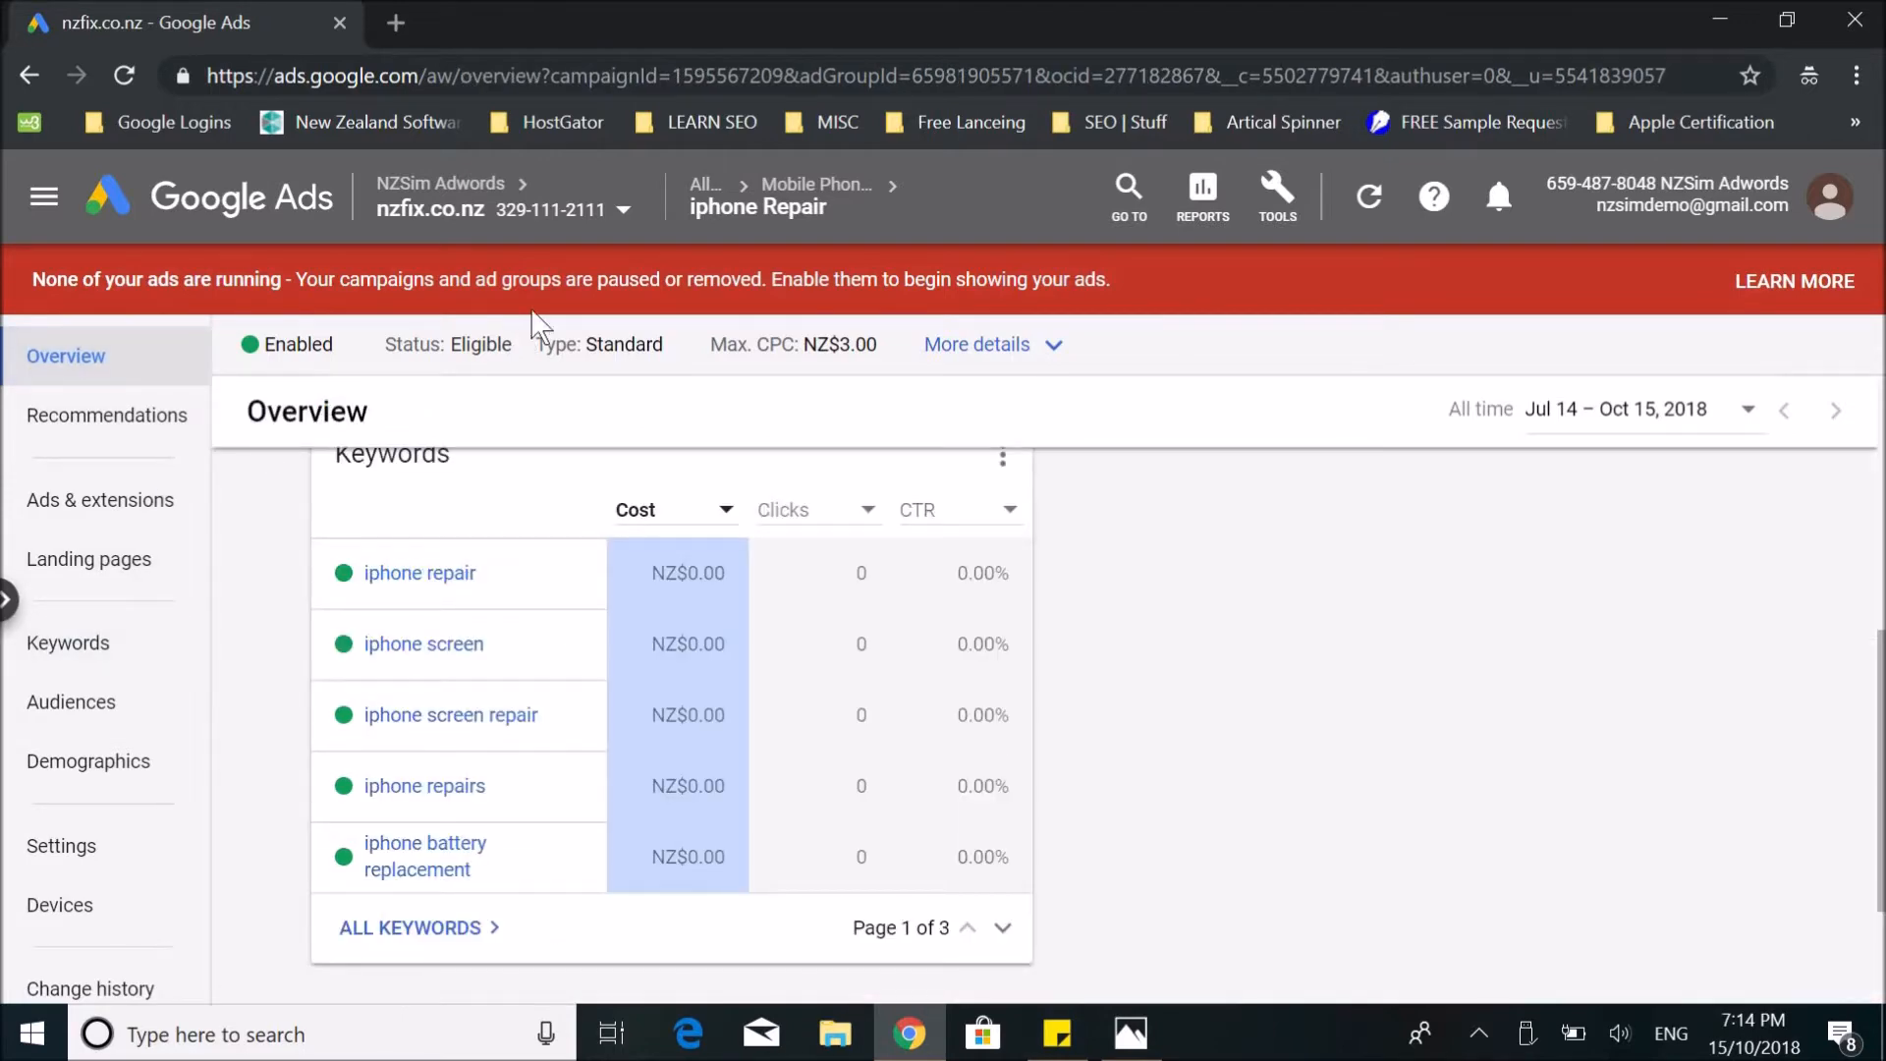
{"action": "left_click", "coordinate": [619, 210]}
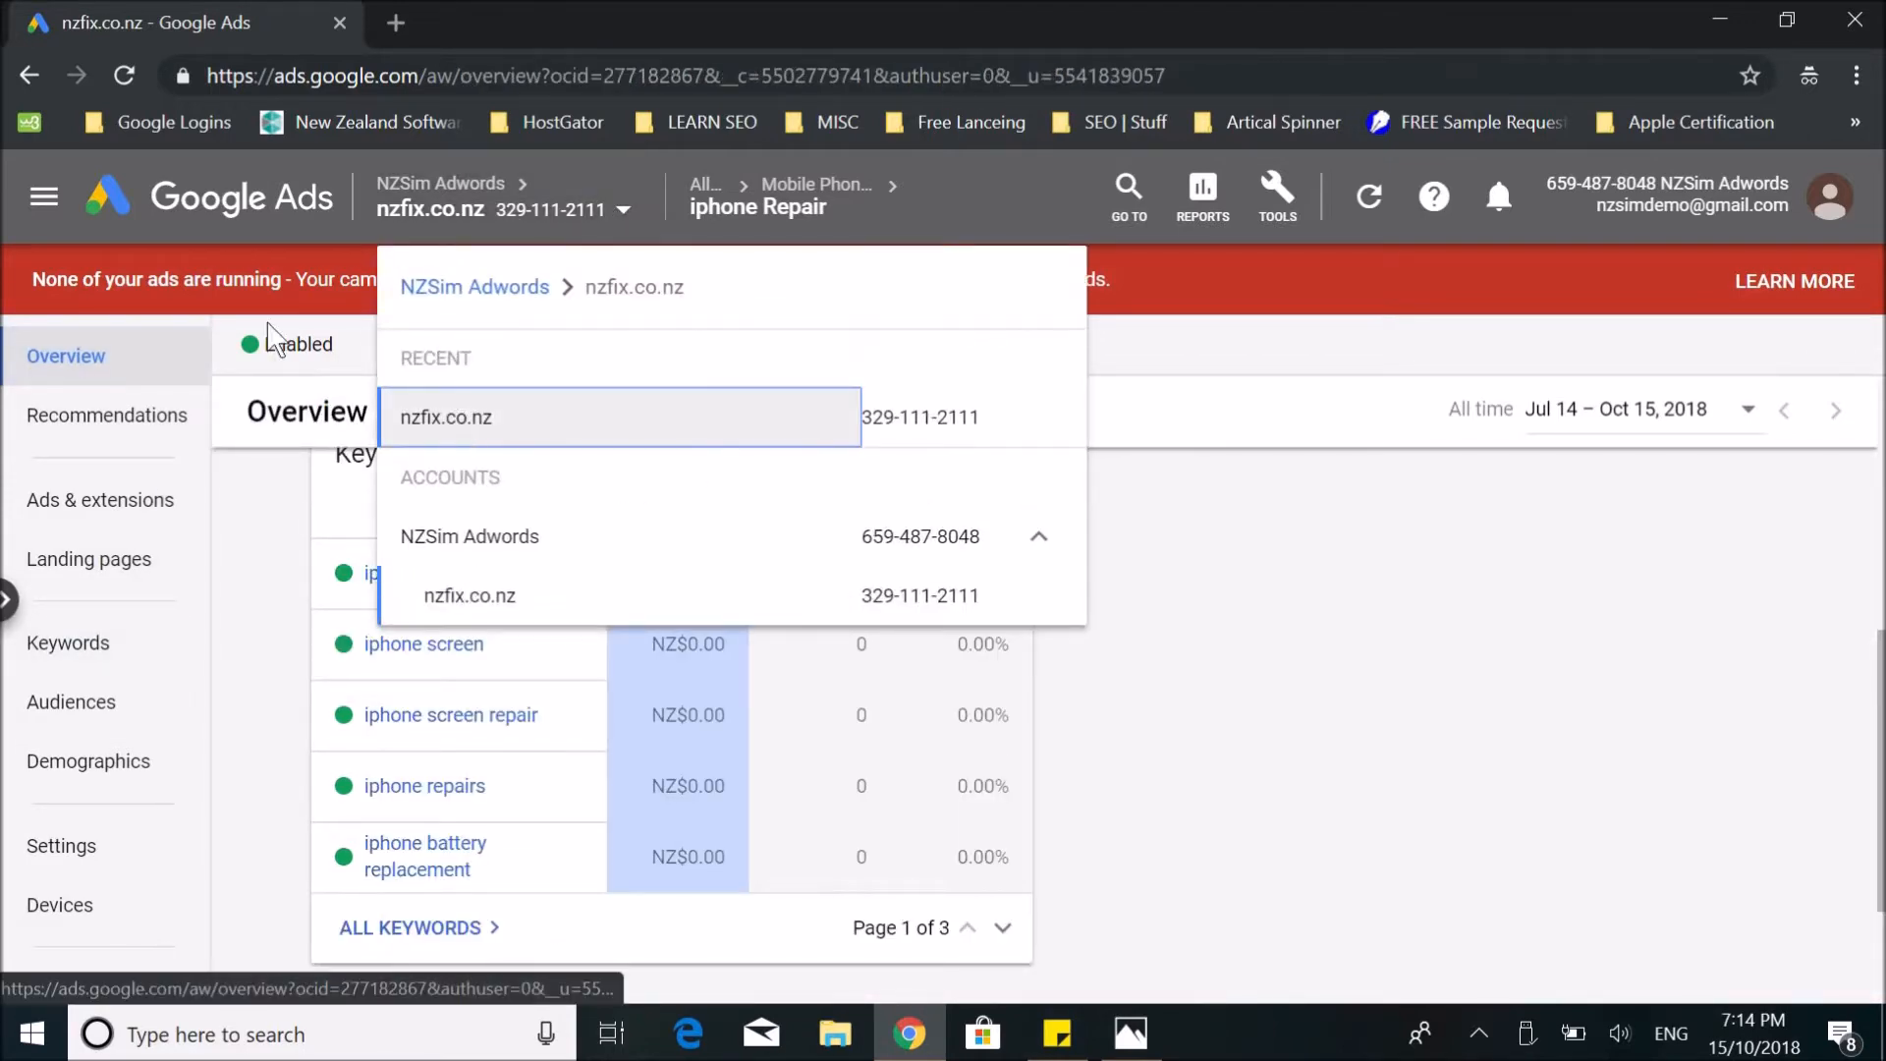
{"action": "left_click", "coordinate": [446, 416]}
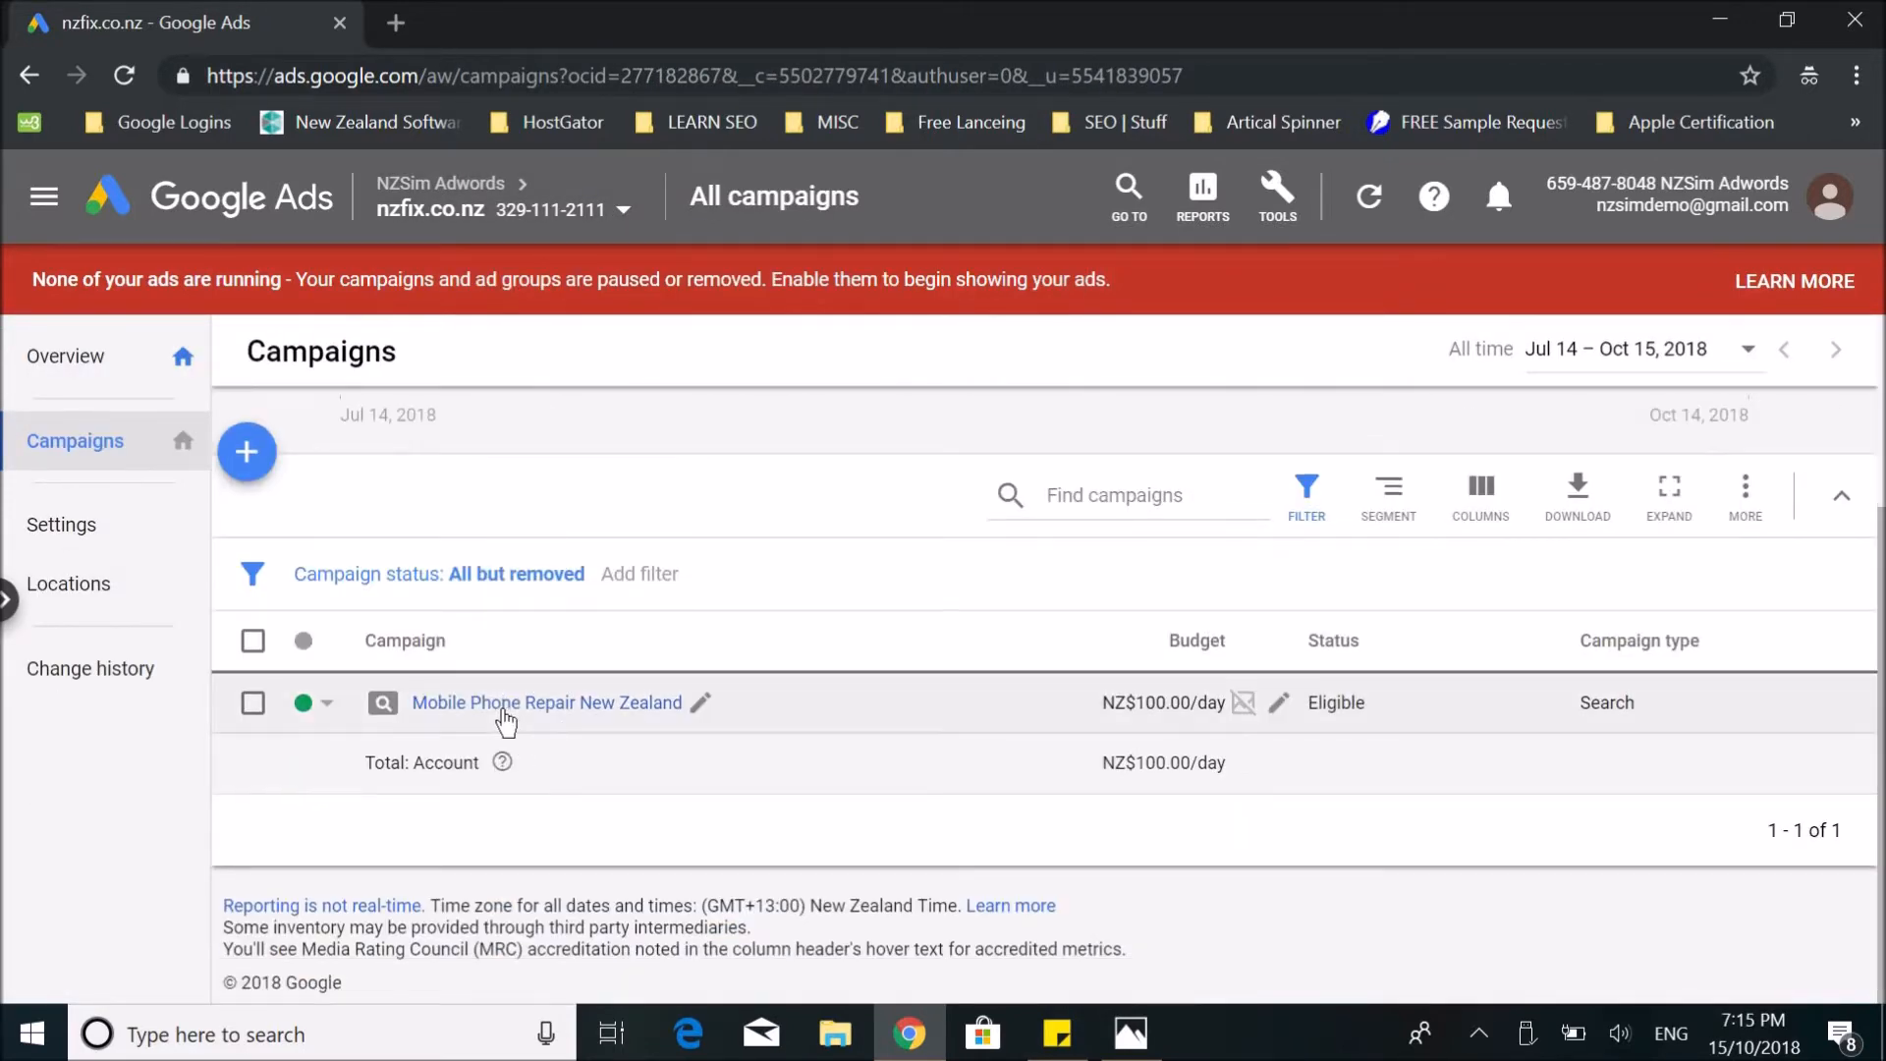
{"action": "left_click", "coordinate": [504, 711]}
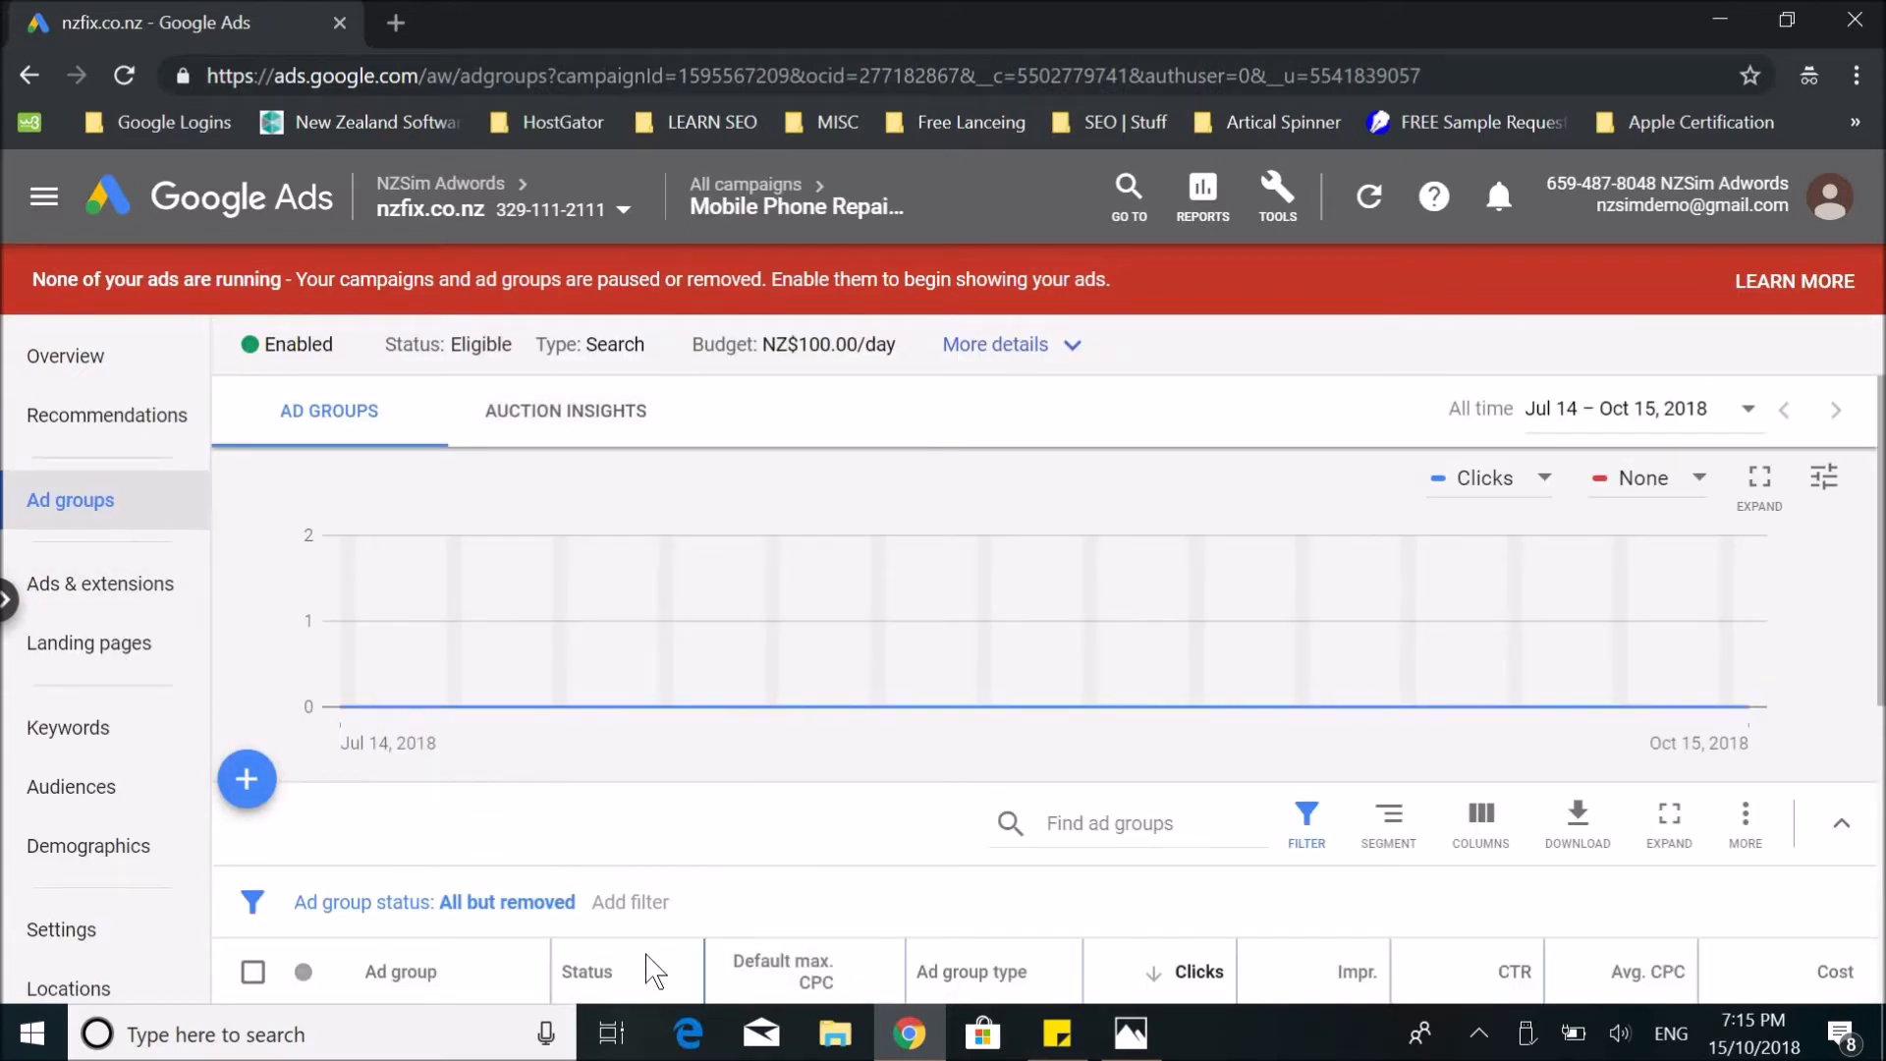
{"action": "scroll", "coordinate": [478, 1000], "scroll_direction": "down", "scroll_amount": 3}
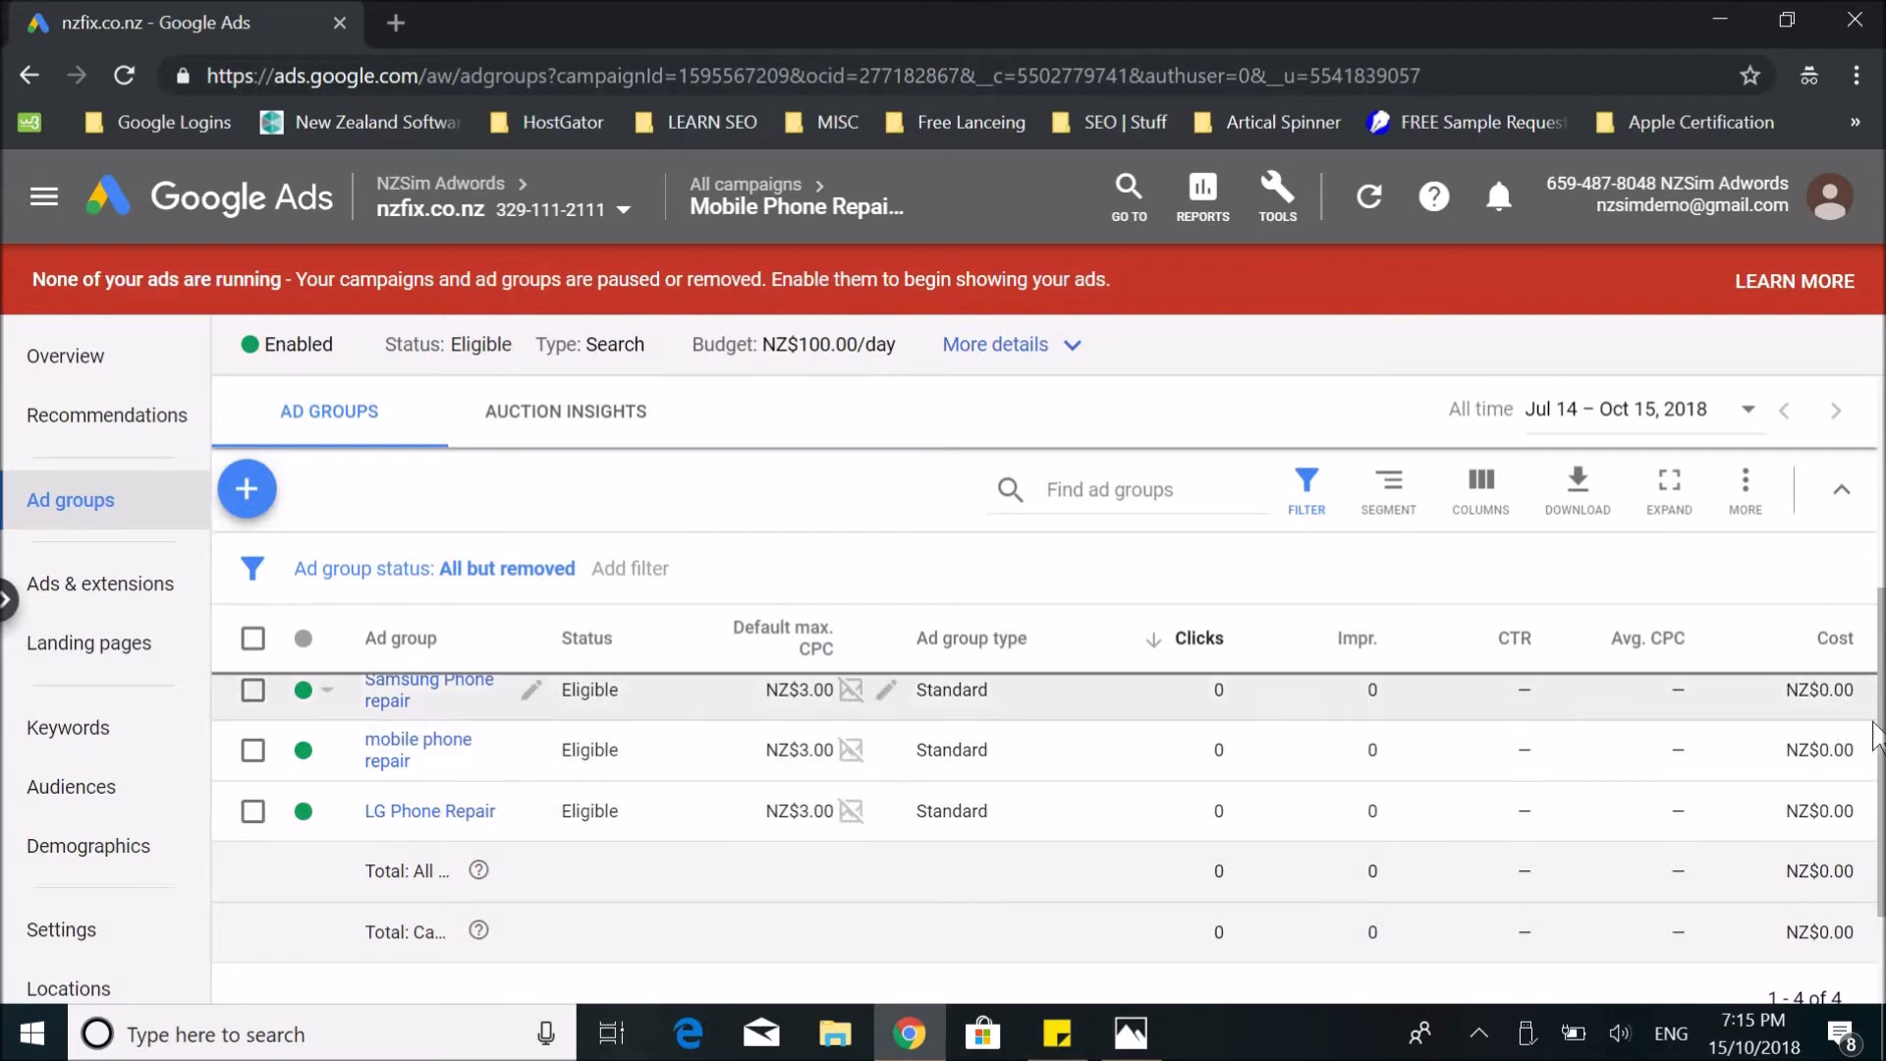
{"action": "left_click_drag", "start_coordinate": [1881, 737], "coordinate": [1881, 720]}
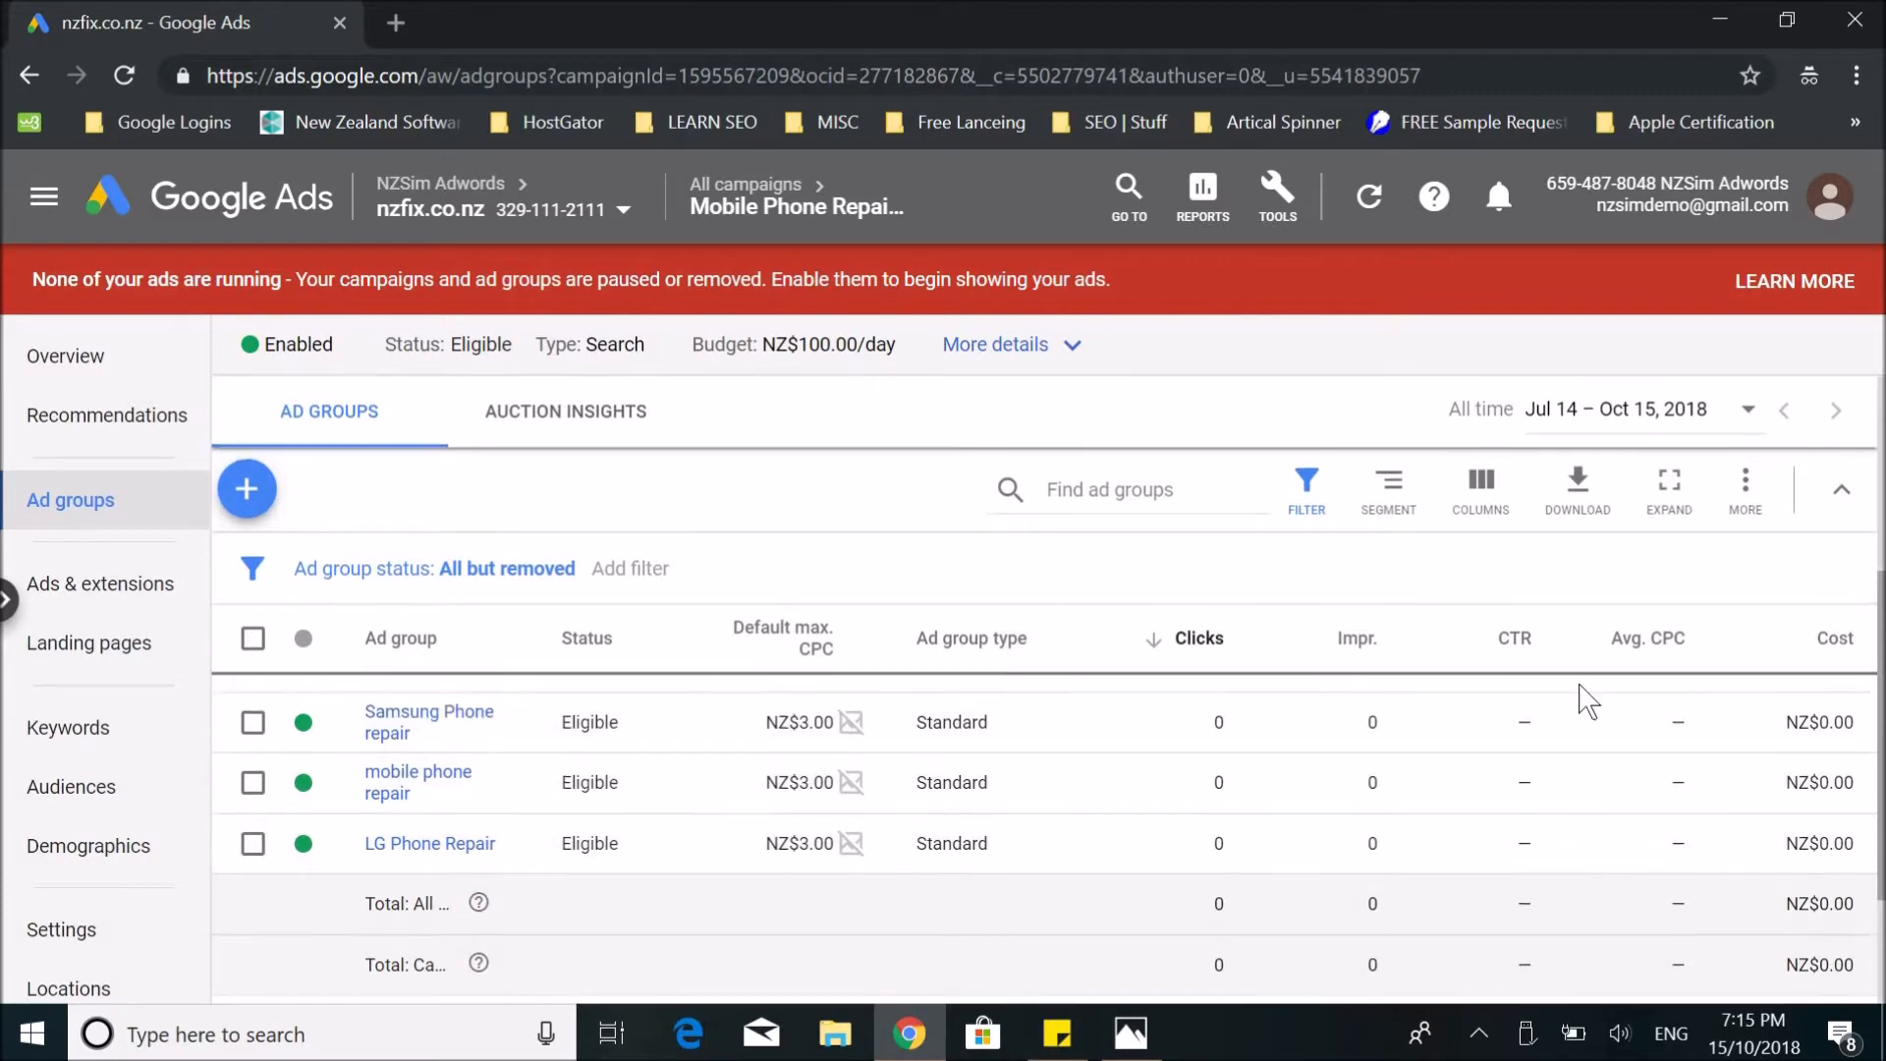
Review the keywords in the Samsung Phone repair ad group and return to the campaign's ad groups.
{"action": "left_click", "coordinate": [388, 717]}
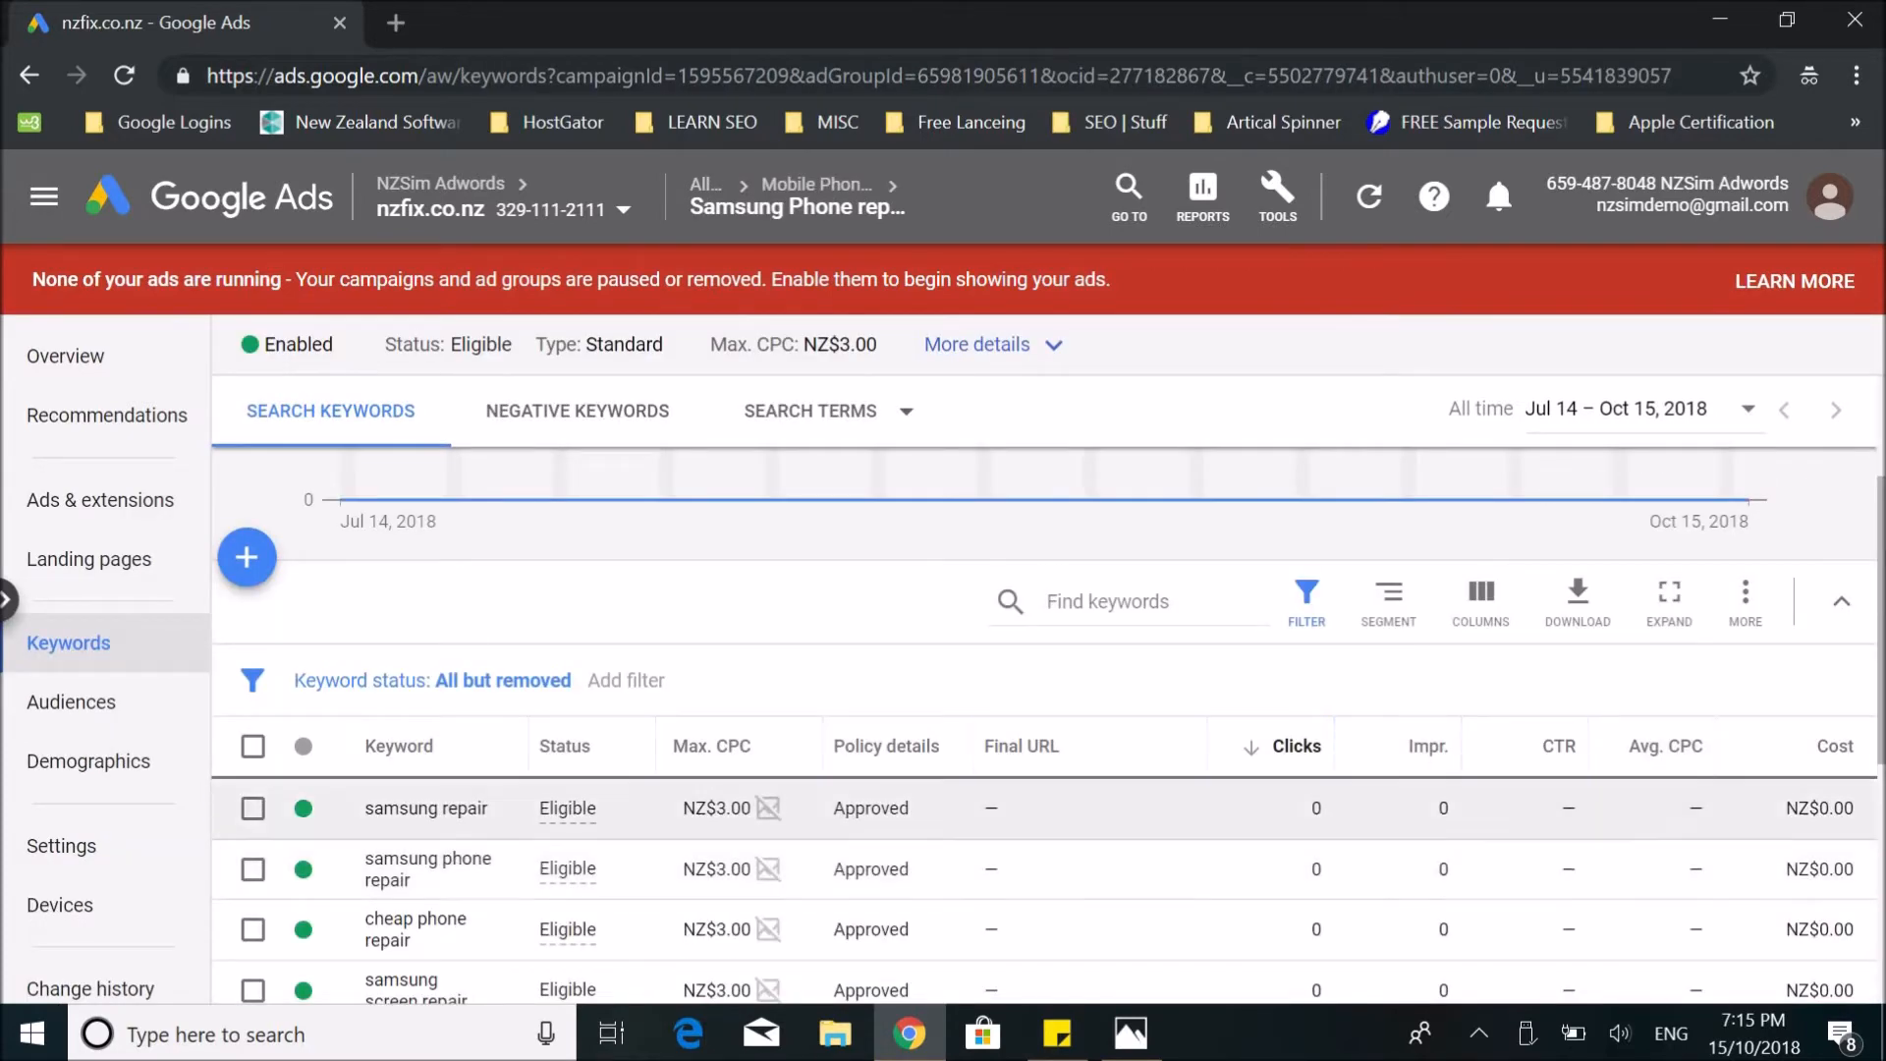
{"action": "scroll", "coordinate": [1098, 884], "scroll_direction": "down", "scroll_amount": 5}
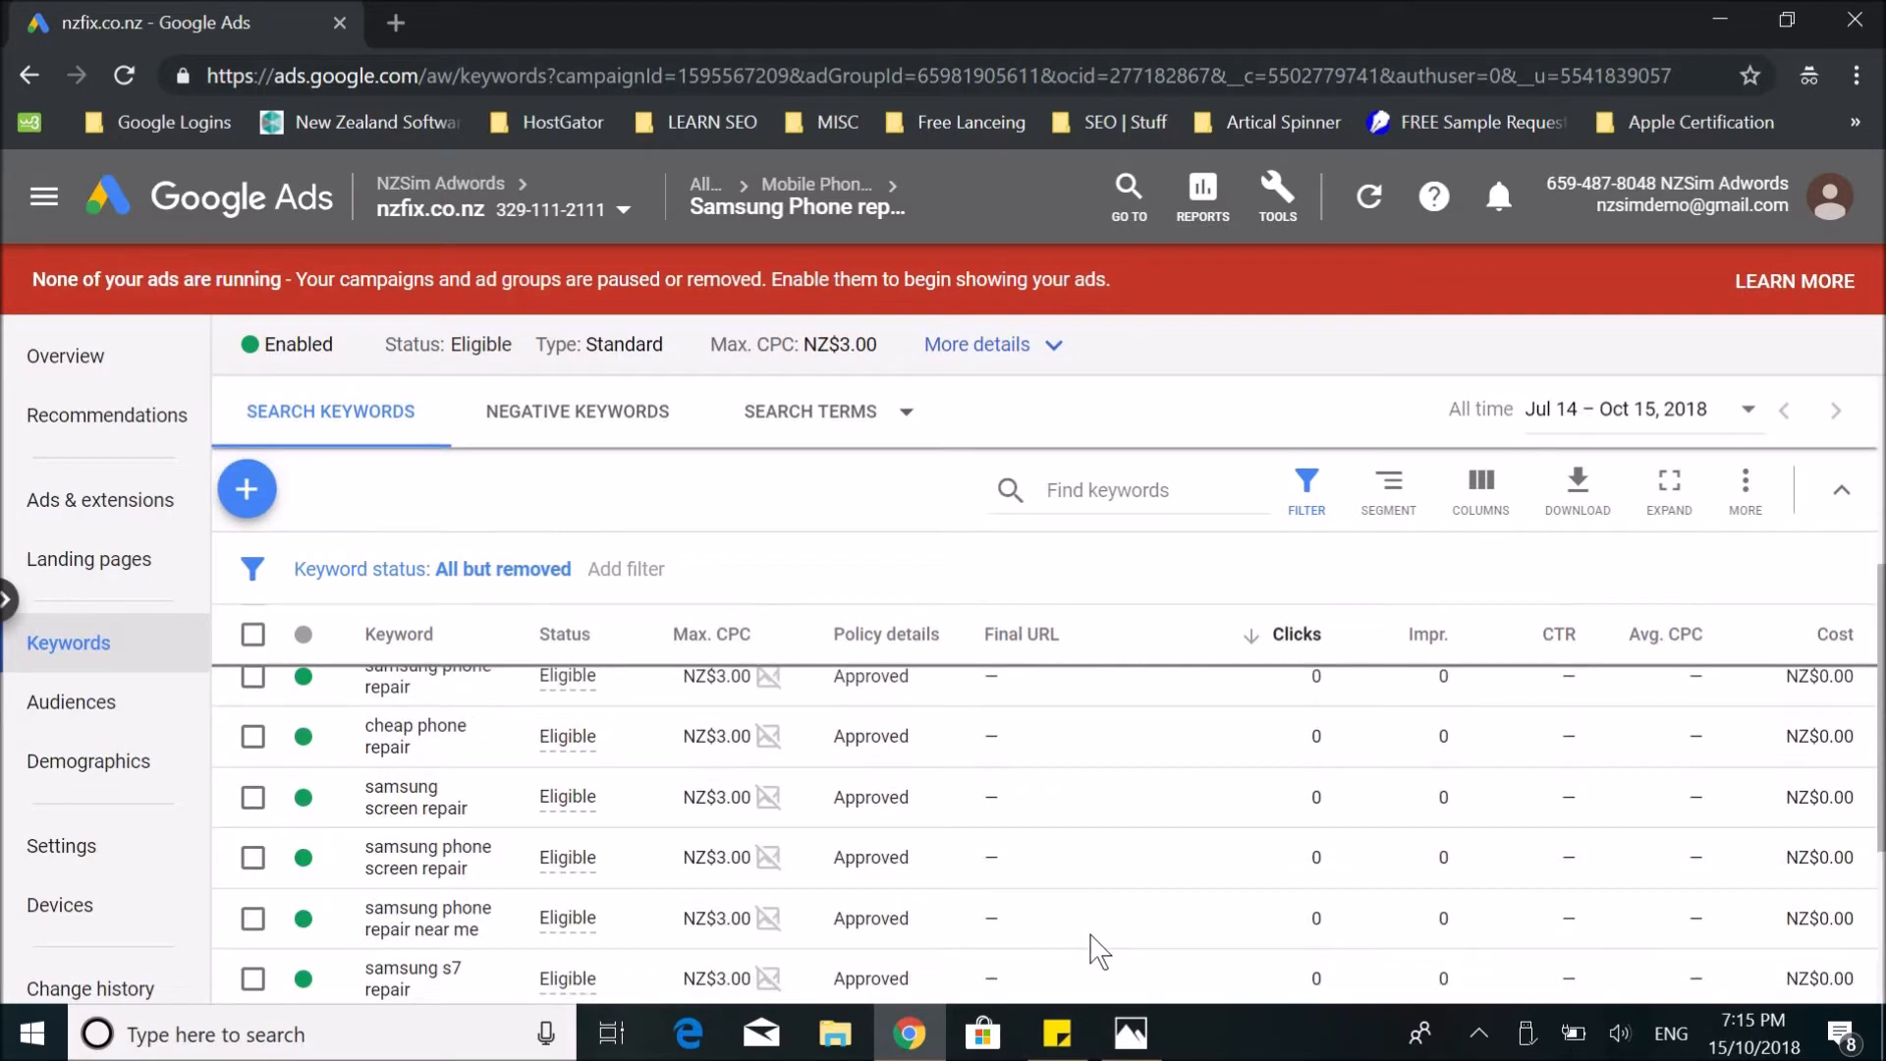
{"action": "scroll", "coordinate": [1092, 943], "scroll_direction": "up", "scroll_amount": 3}
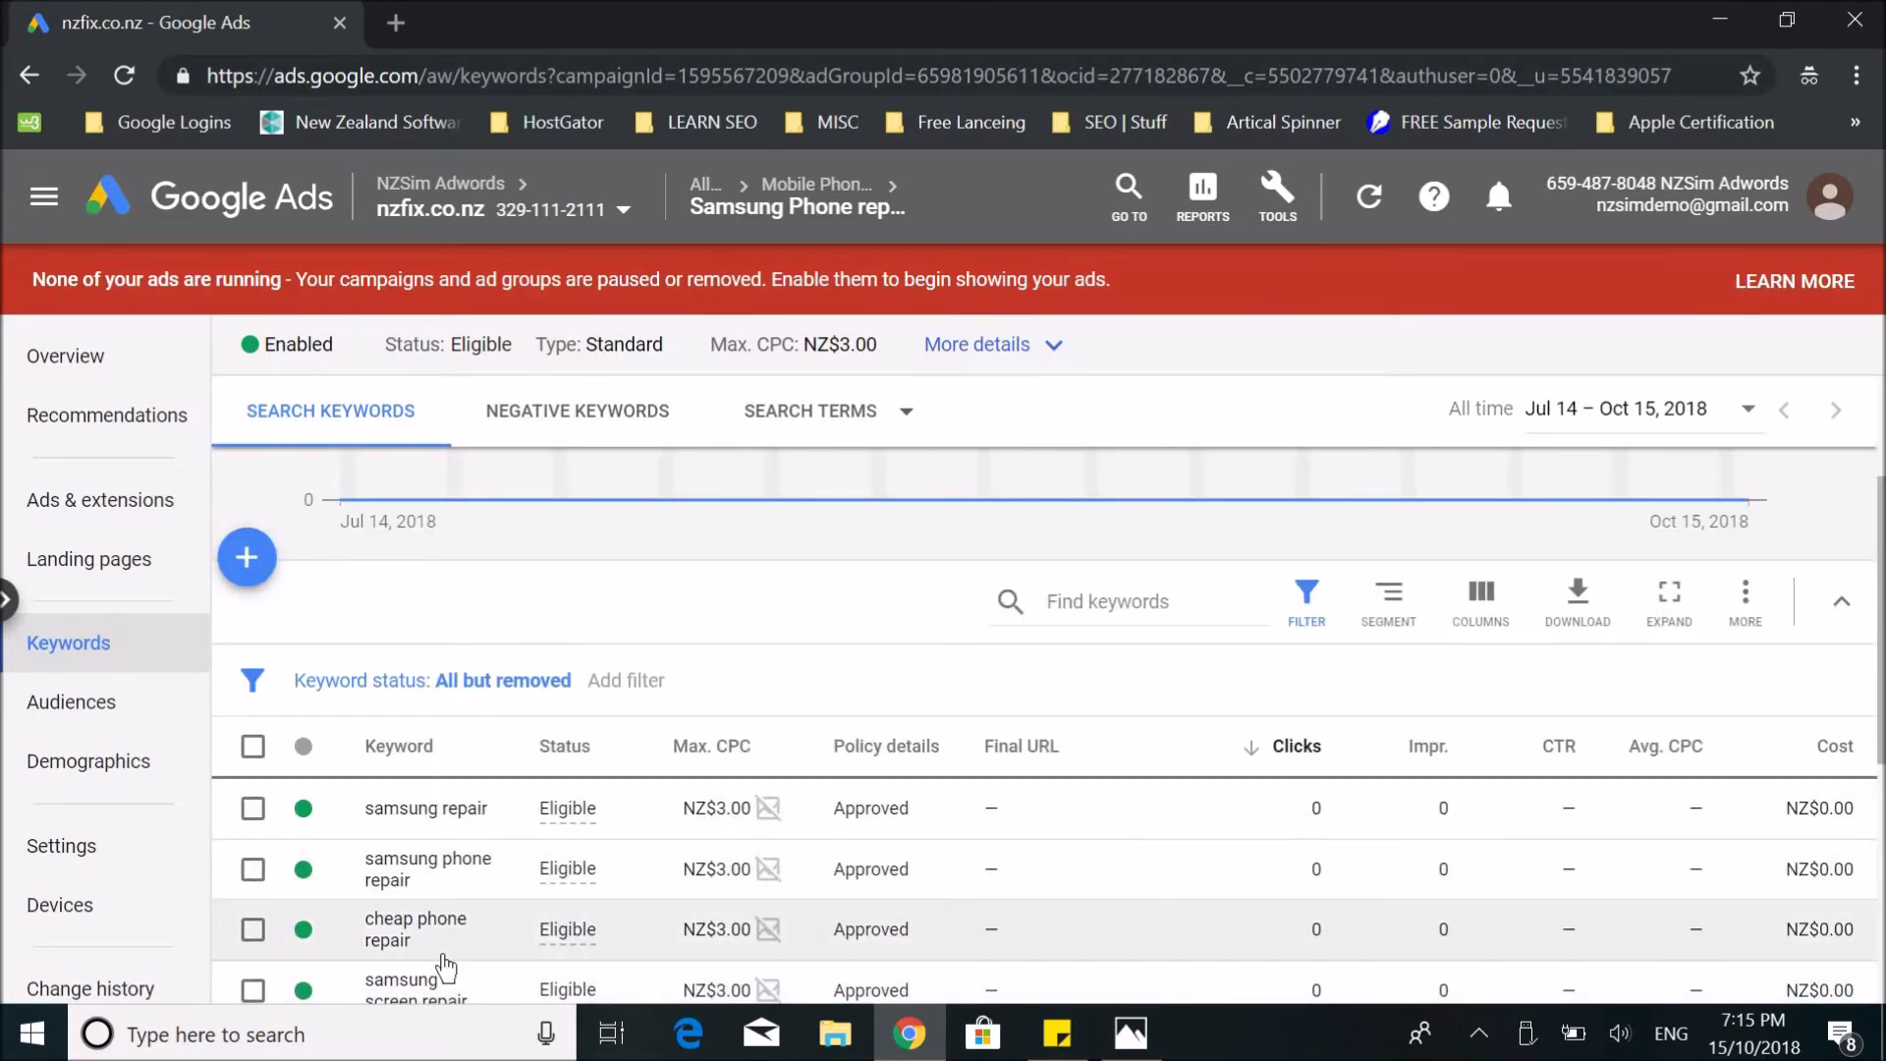
{"action": "scroll", "coordinate": [383, 884], "scroll_direction": "down", "scroll_amount": 1}
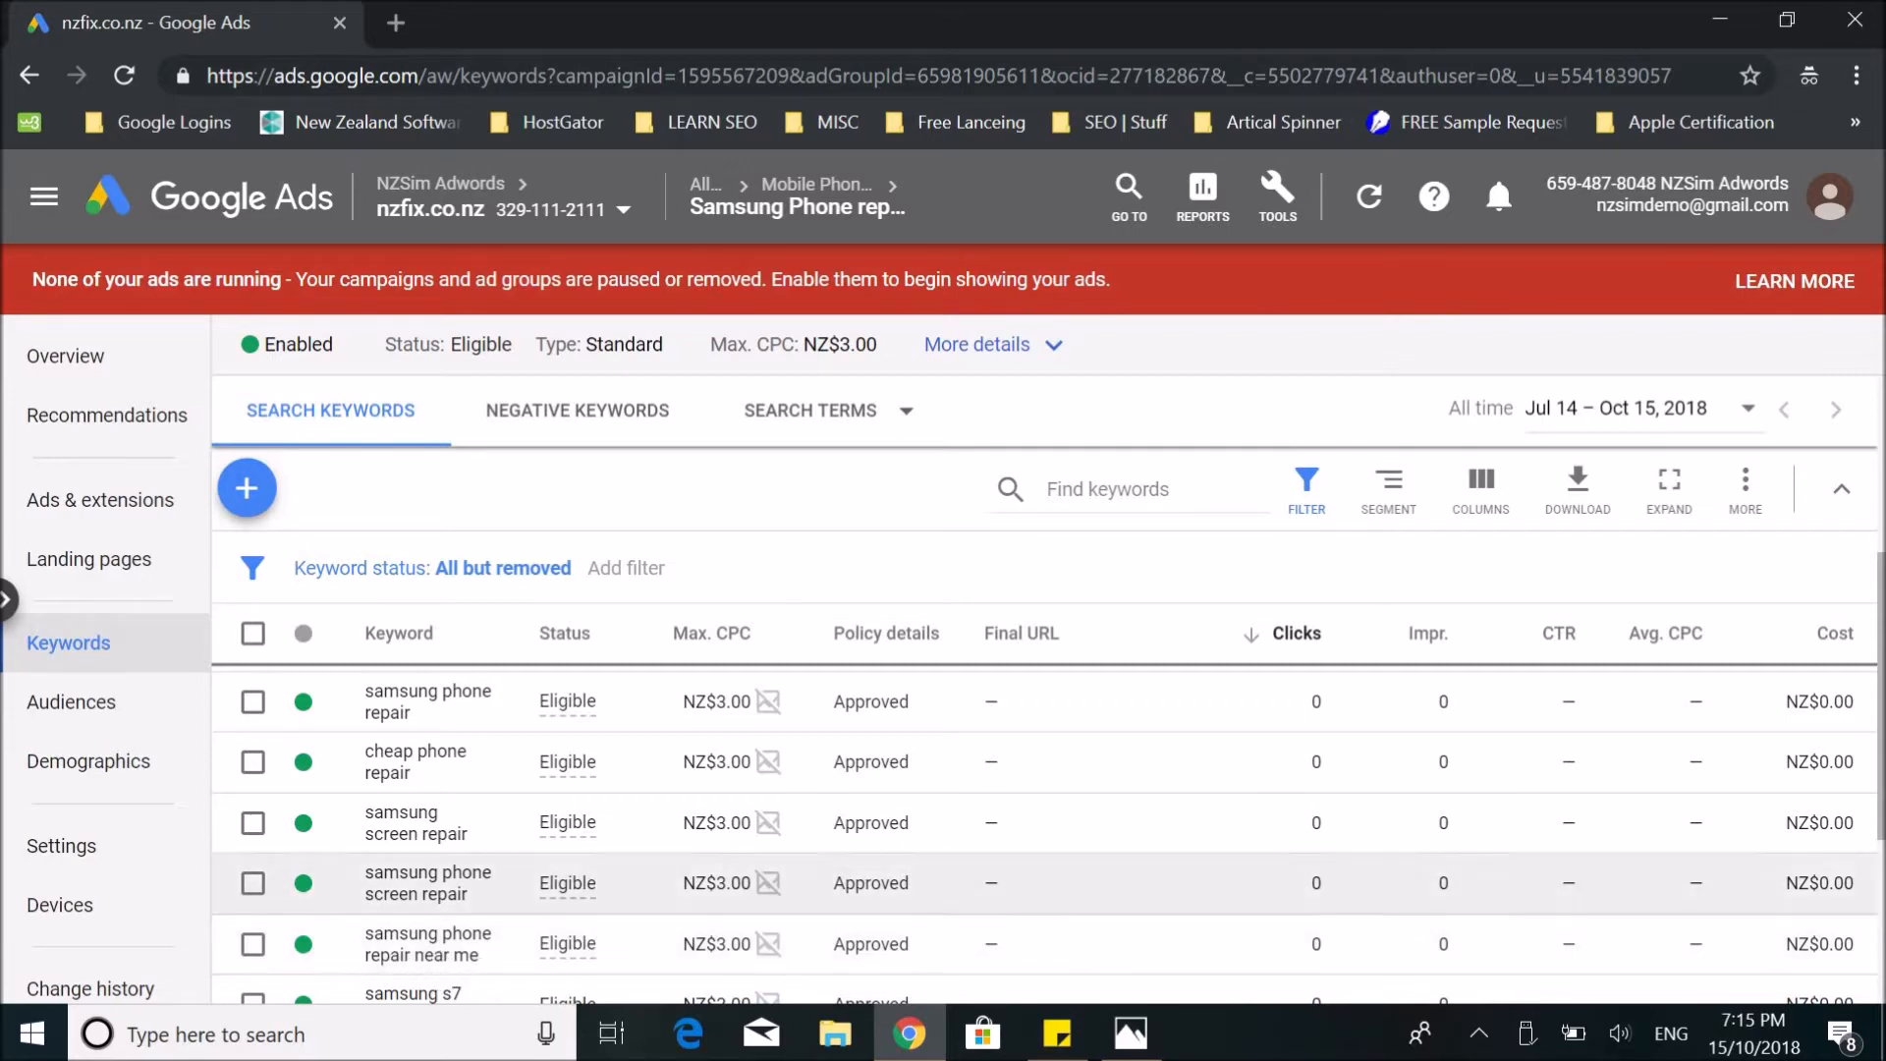
{"action": "left_click_drag", "start_coordinate": [1875, 717], "coordinate": [1882, 805]}
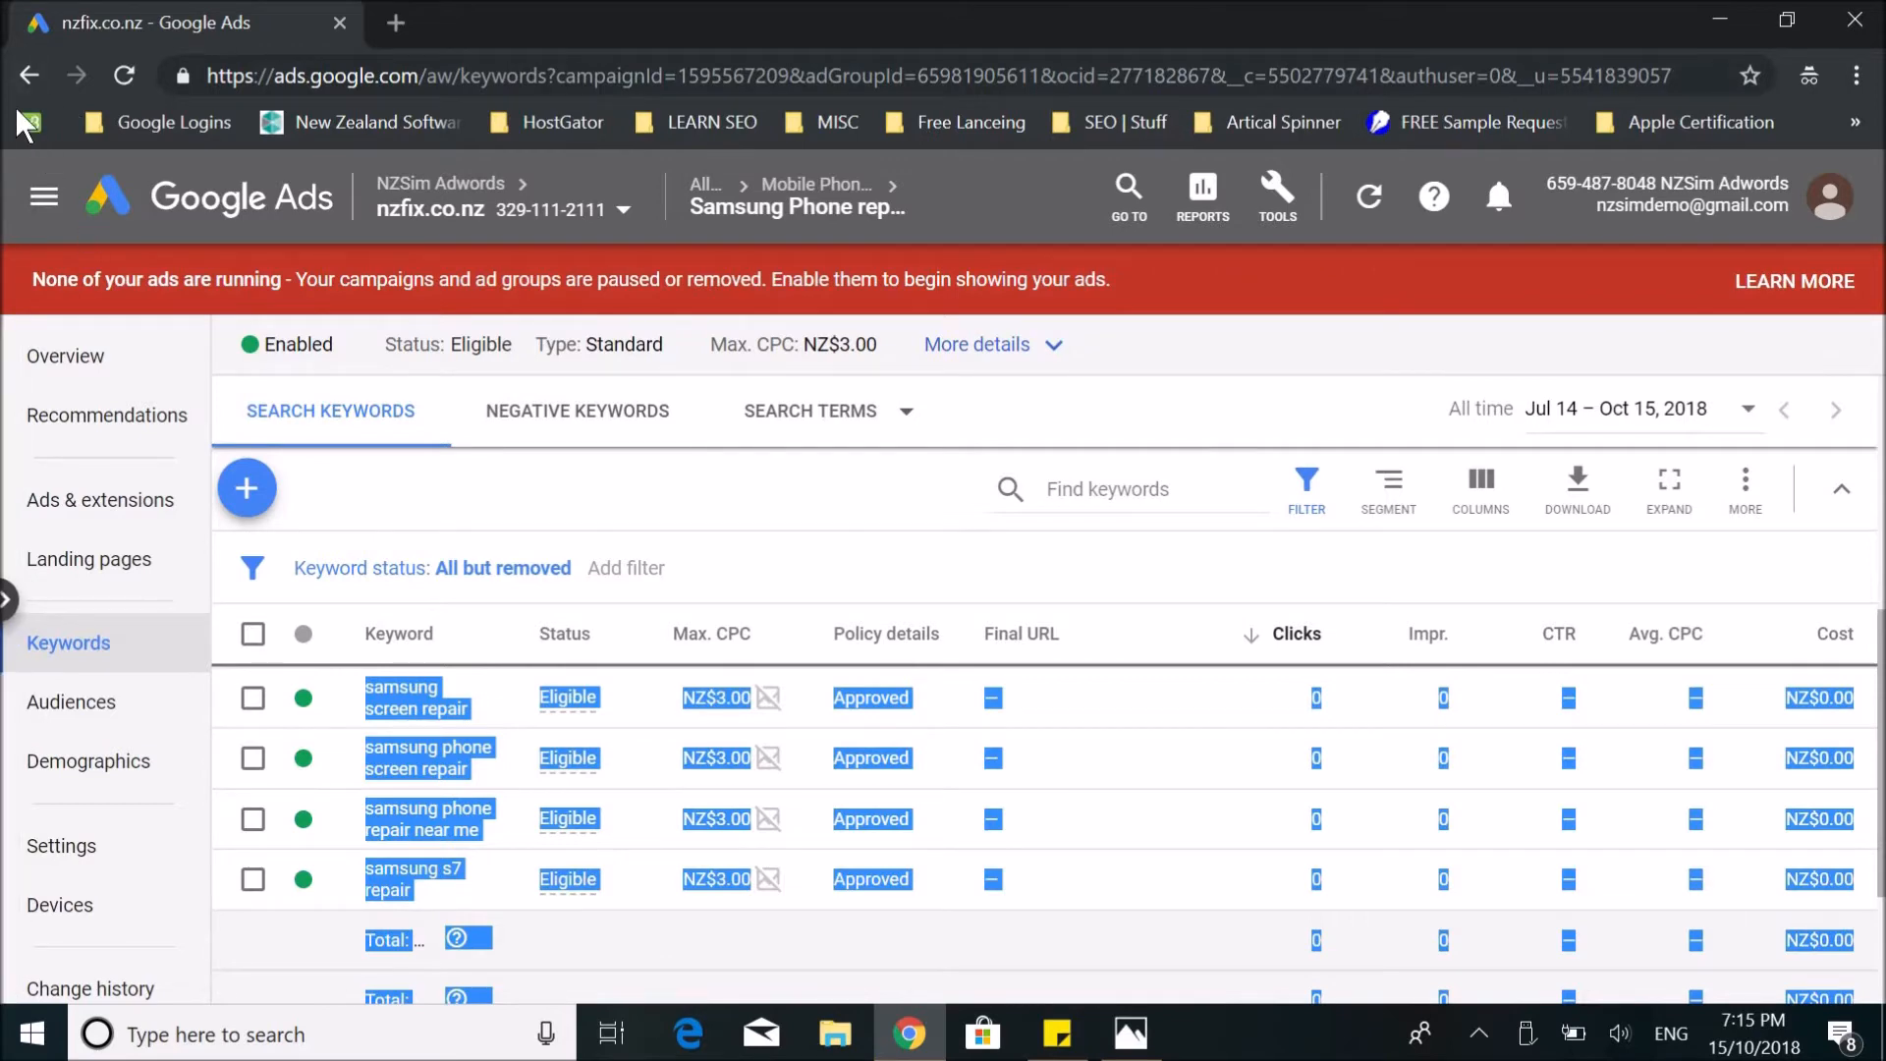
{"action": "left_click", "coordinate": [30, 76]}
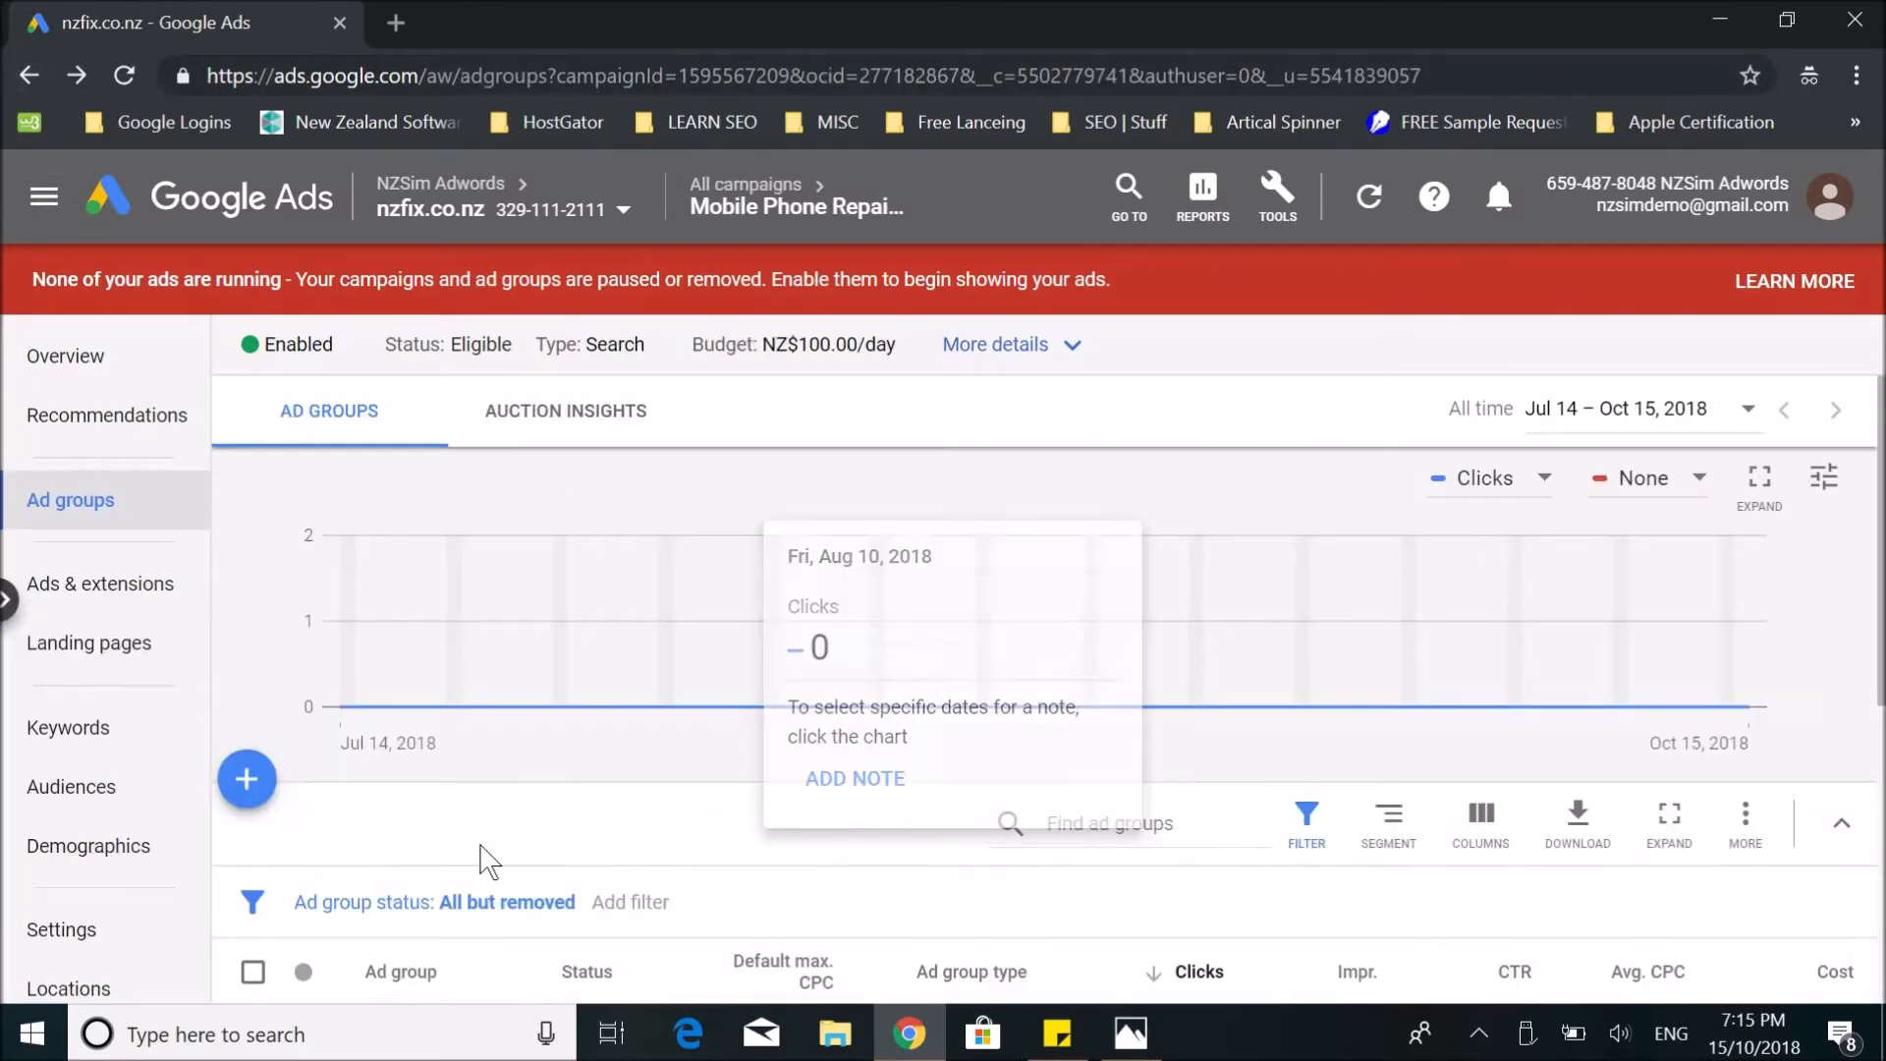
Review the ad groups of the campaign and inspect the default max. CPC bid setting of iphone Repair without changing it.
{"action": "scroll", "coordinate": [485, 884], "scroll_direction": "down", "scroll_amount": 2}
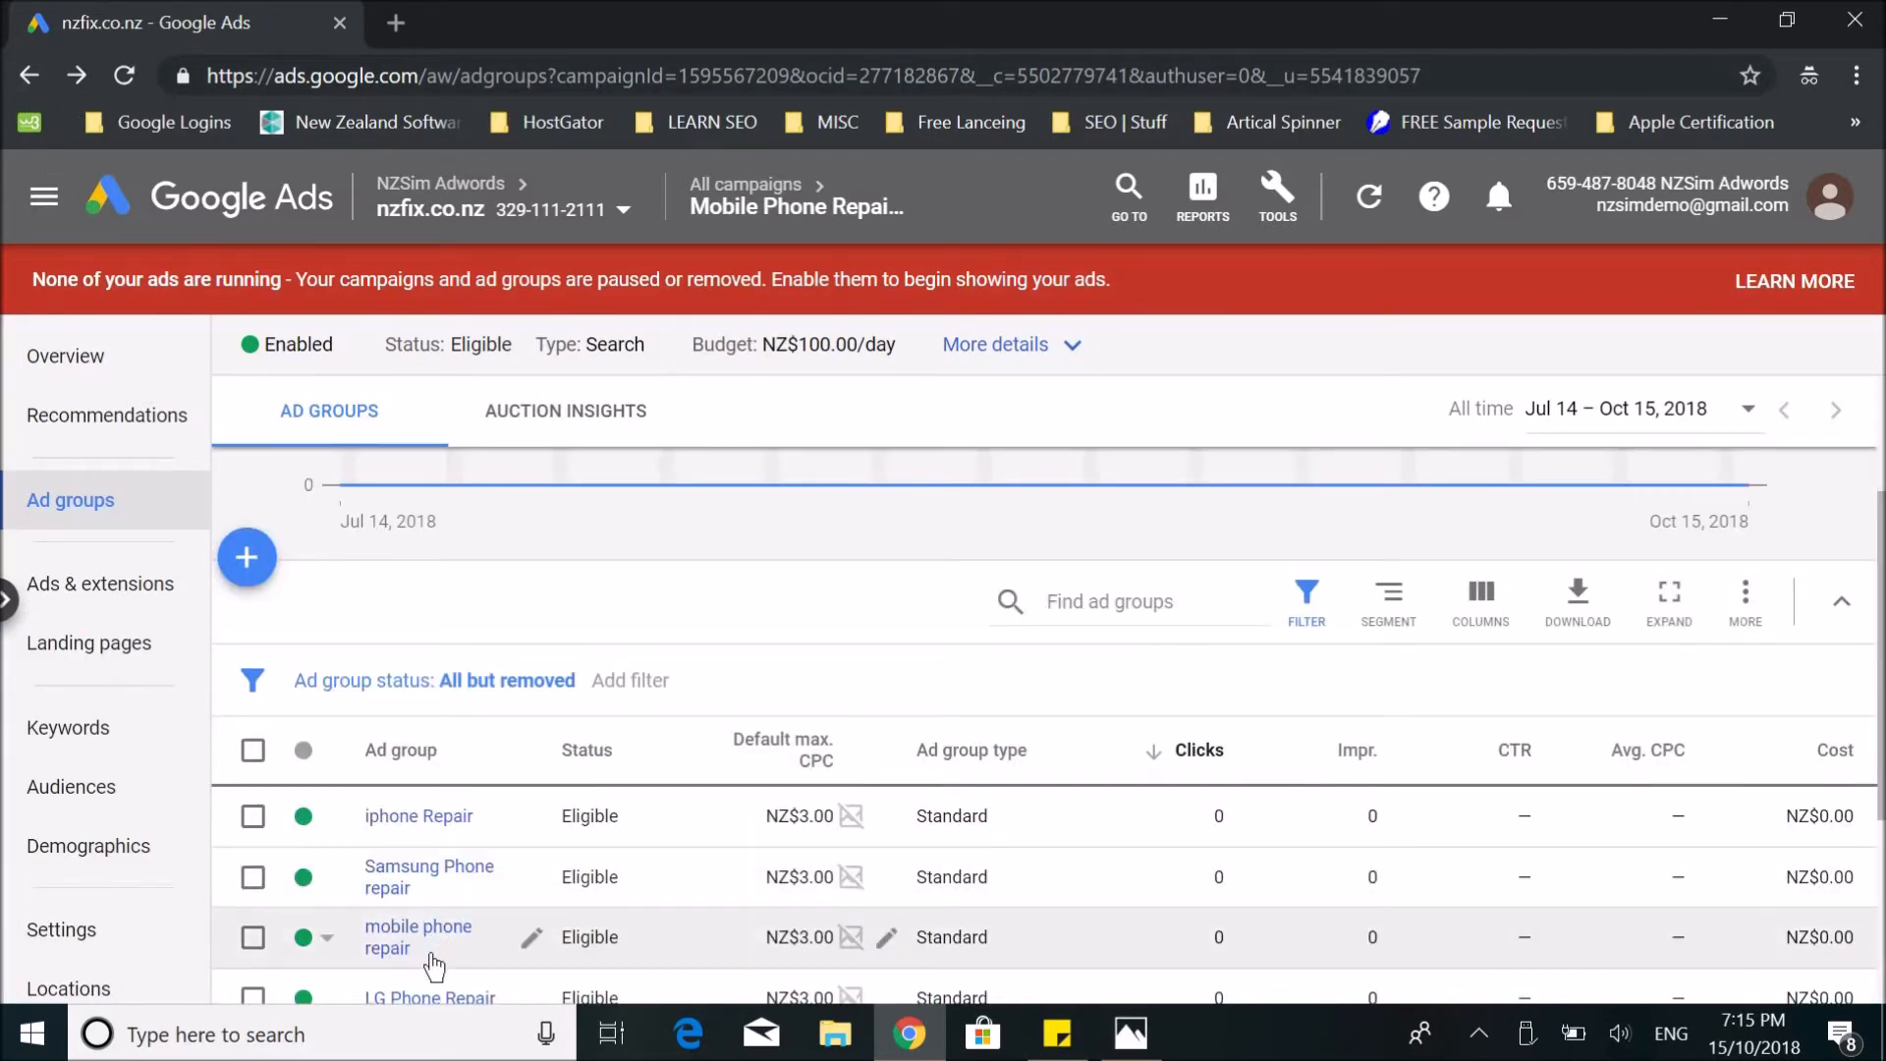
{"action": "scroll", "coordinate": [429, 982], "scroll_direction": "down", "scroll_amount": 2}
{"action": "scroll", "coordinate": [467, 781], "scroll_direction": "up", "scroll_amount": 2}
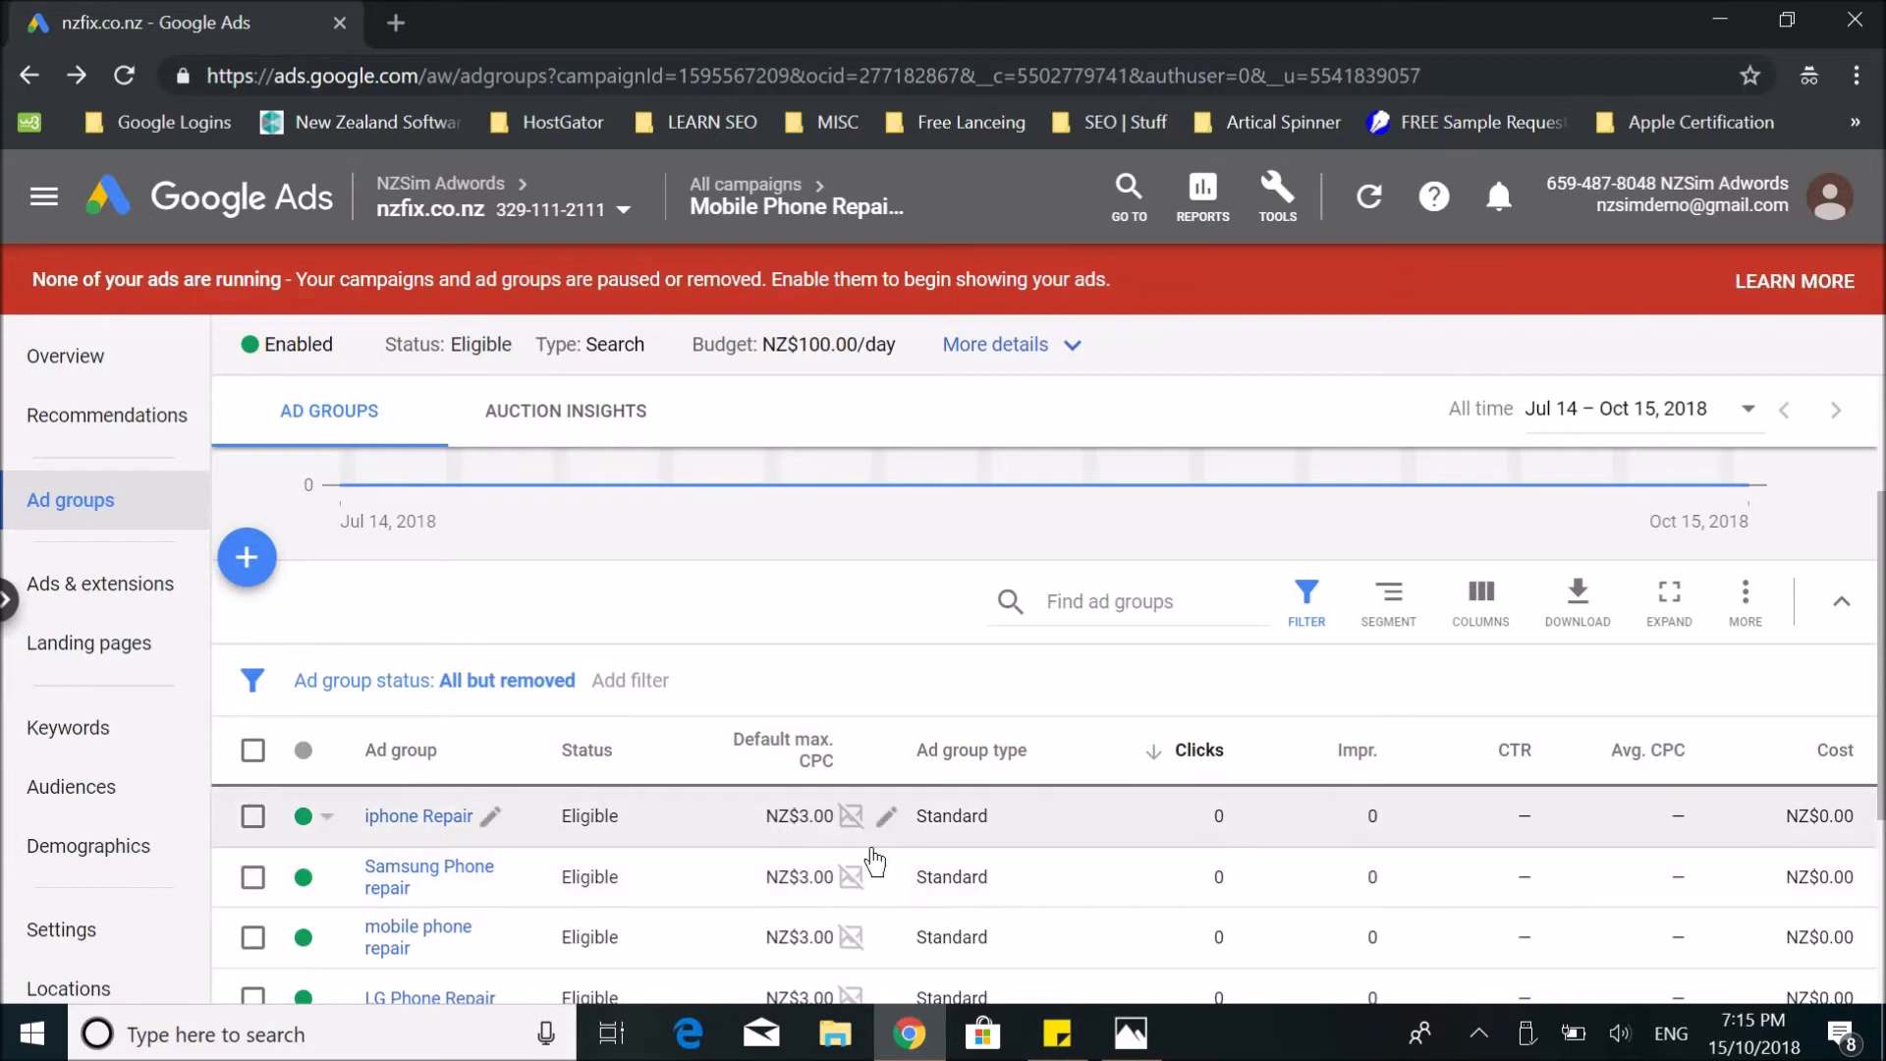
{"action": "mouse_move", "coordinate": [863, 754]}
{"action": "left_click", "coordinate": [887, 821]}
{"action": "left_click", "coordinate": [860, 953]}
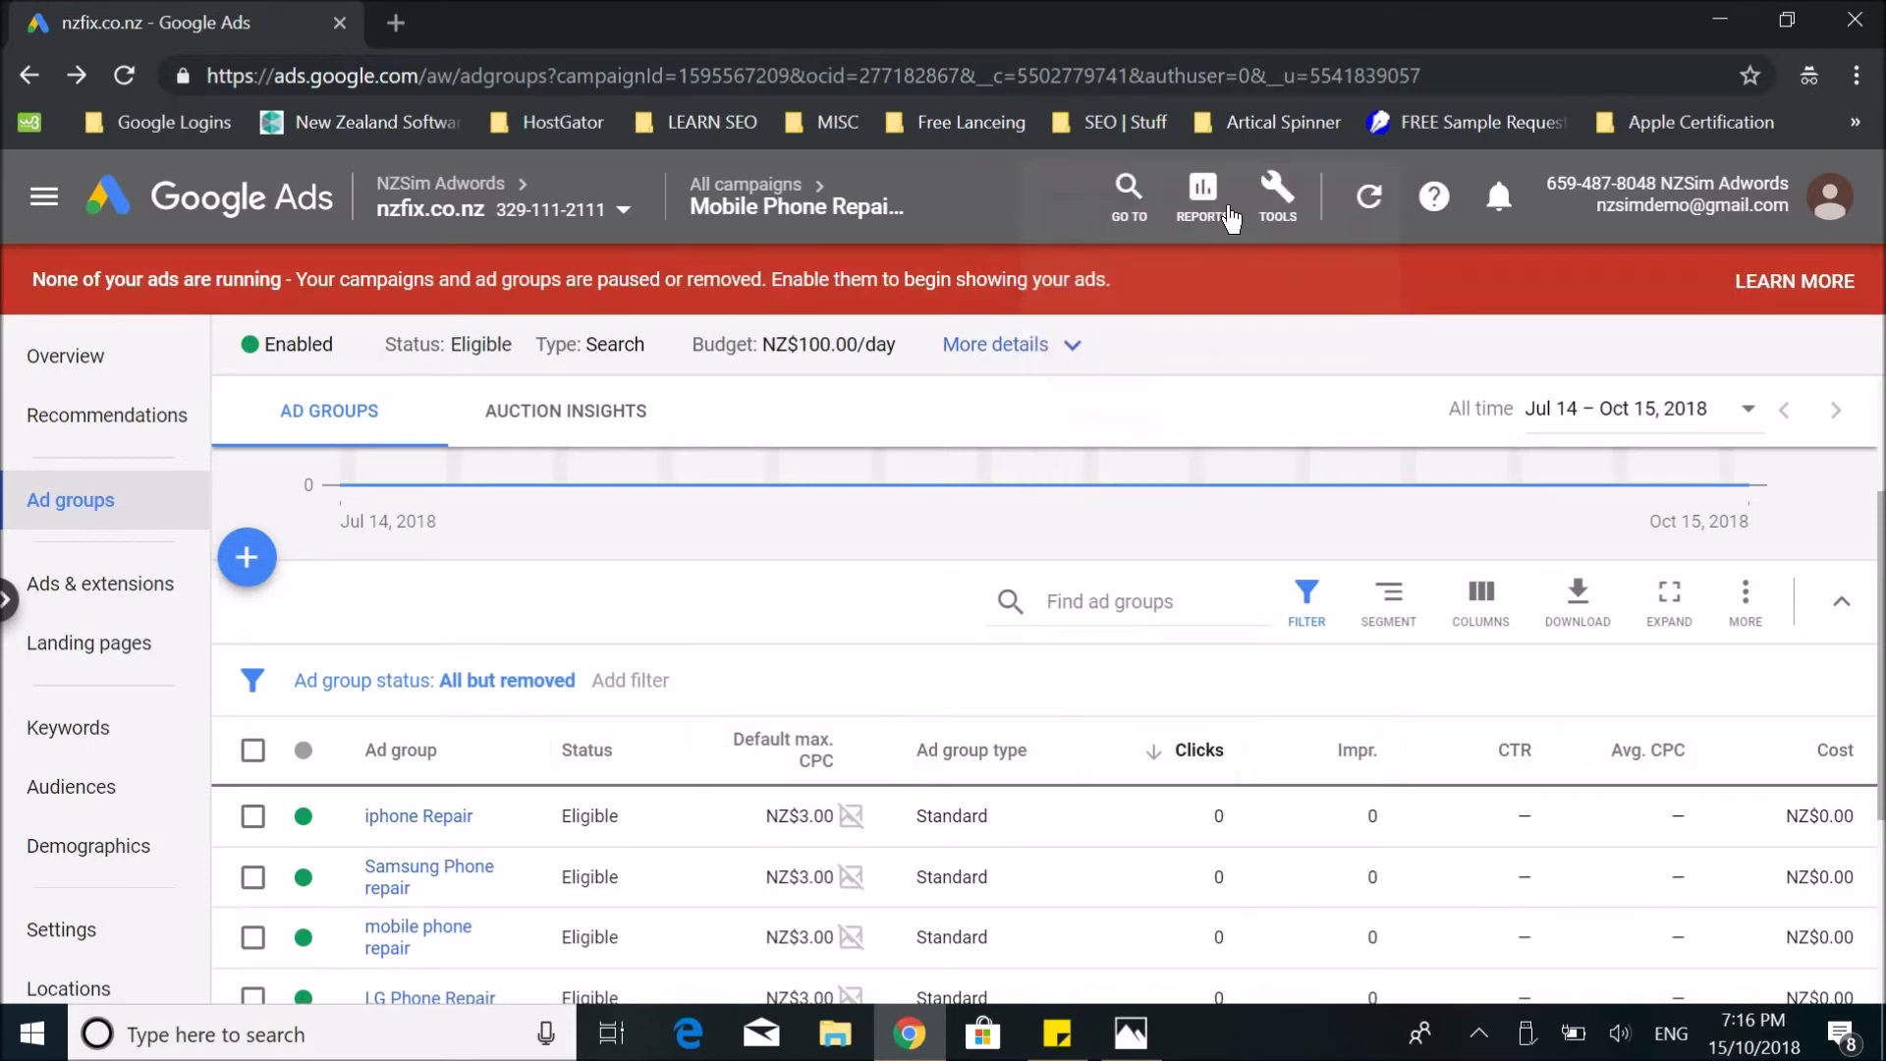
Open Keyword Planner's new keyword search, pick the earlier LG mobile phone Repair query, and return to the campaign's ad groups.
{"action": "left_click", "coordinate": [1277, 194]}
{"action": "left_click", "coordinate": [123, 350]}
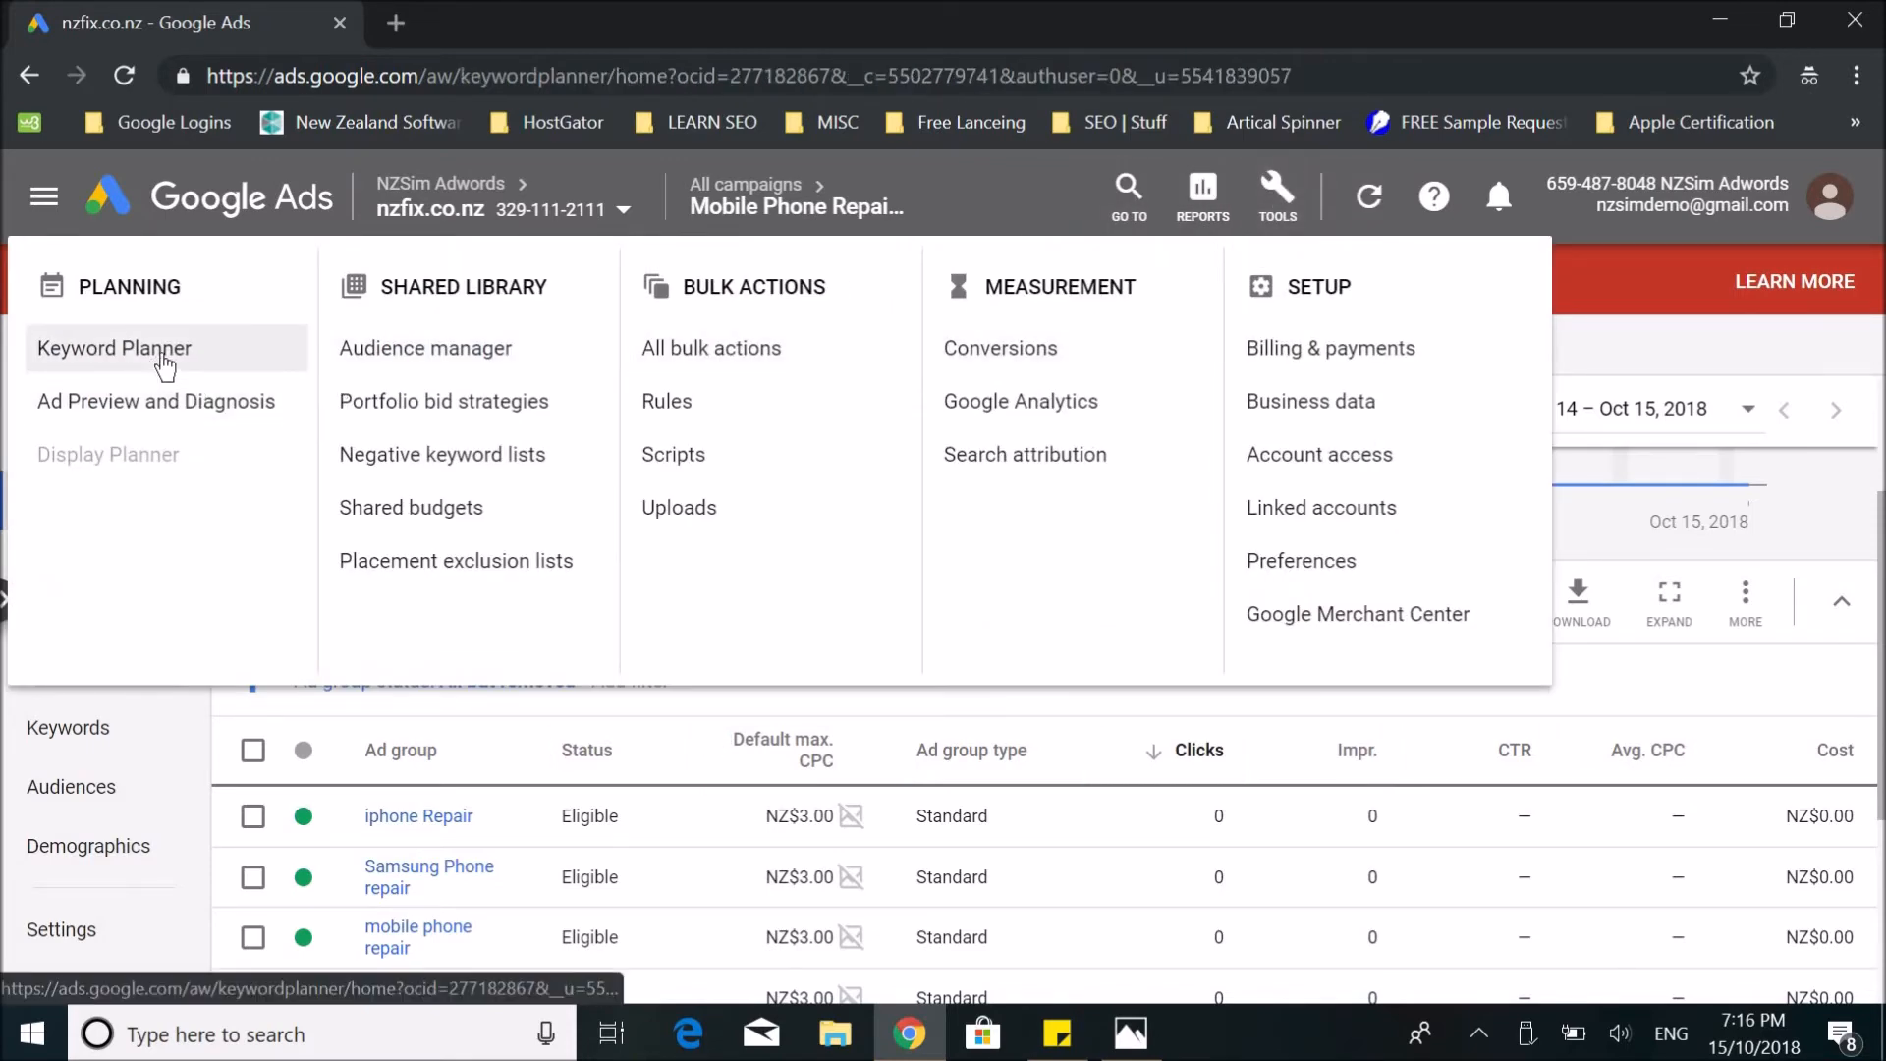
{"action": "left_click", "coordinate": [547, 498]}
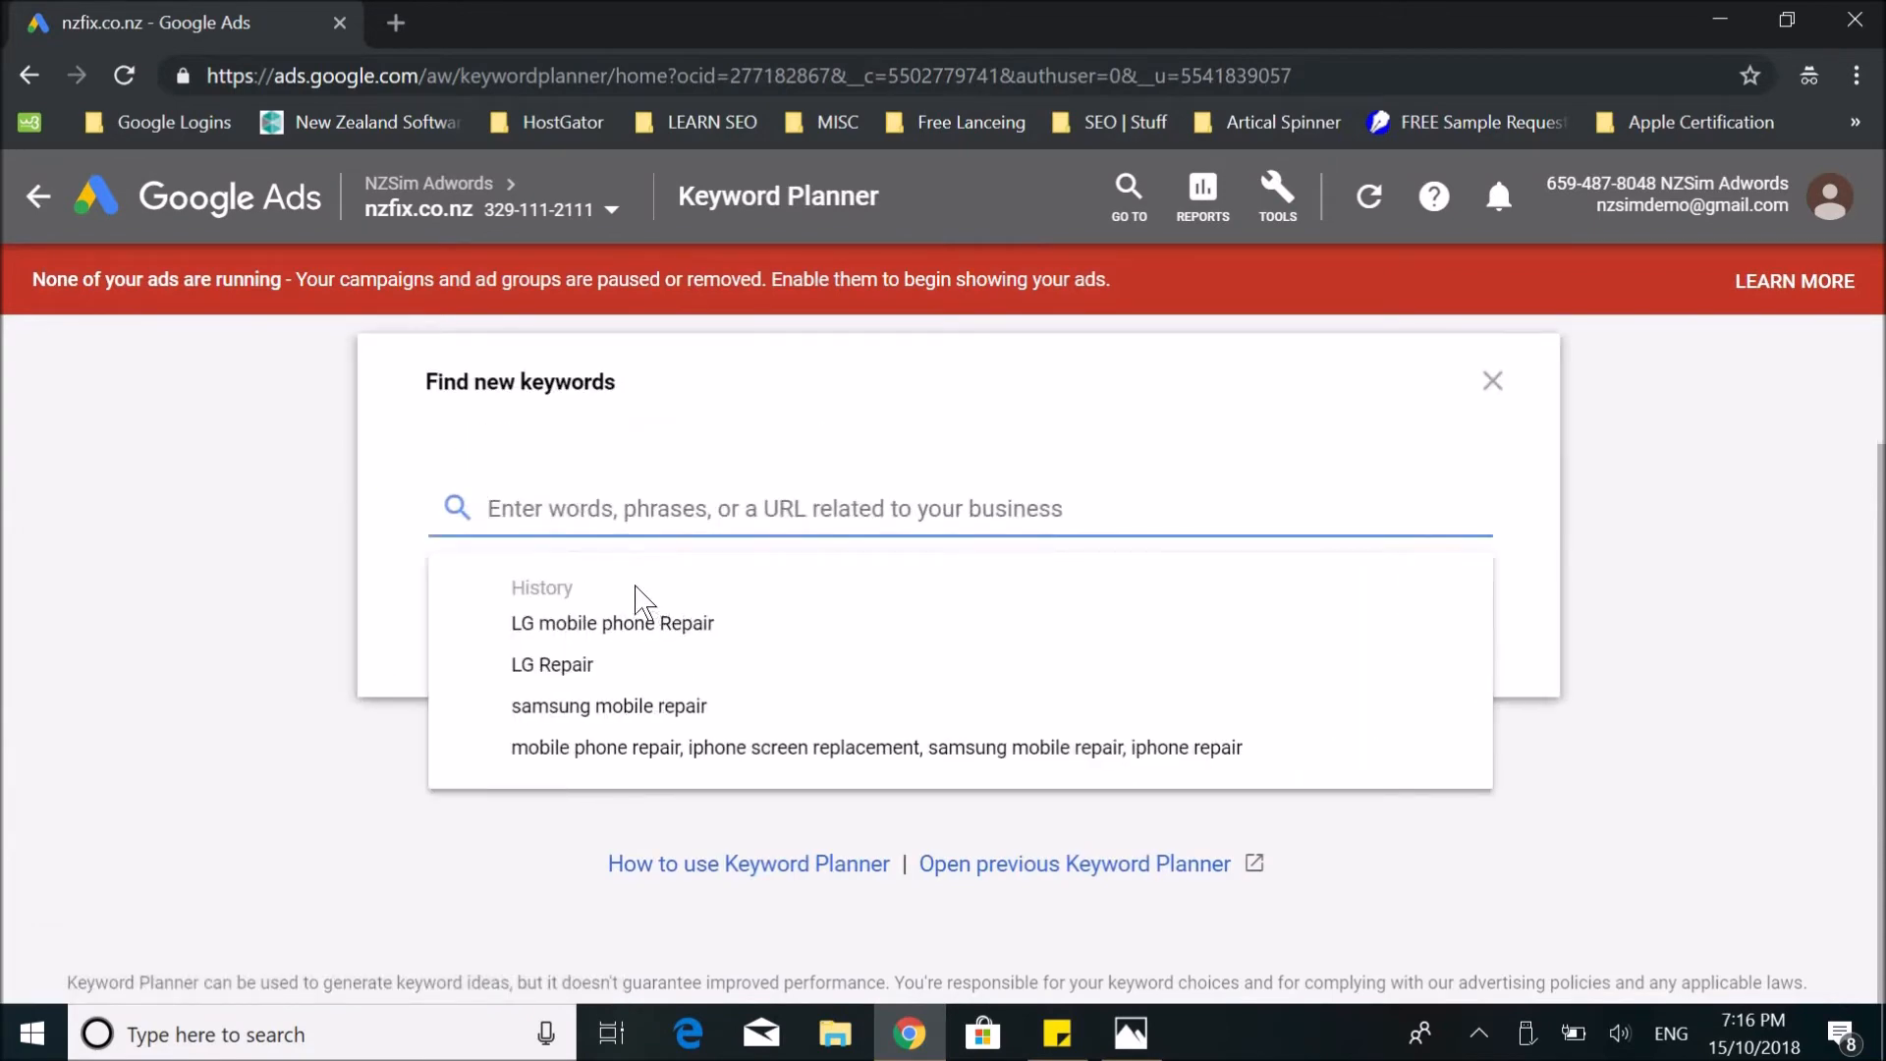
{"action": "left_click", "coordinate": [596, 629]}
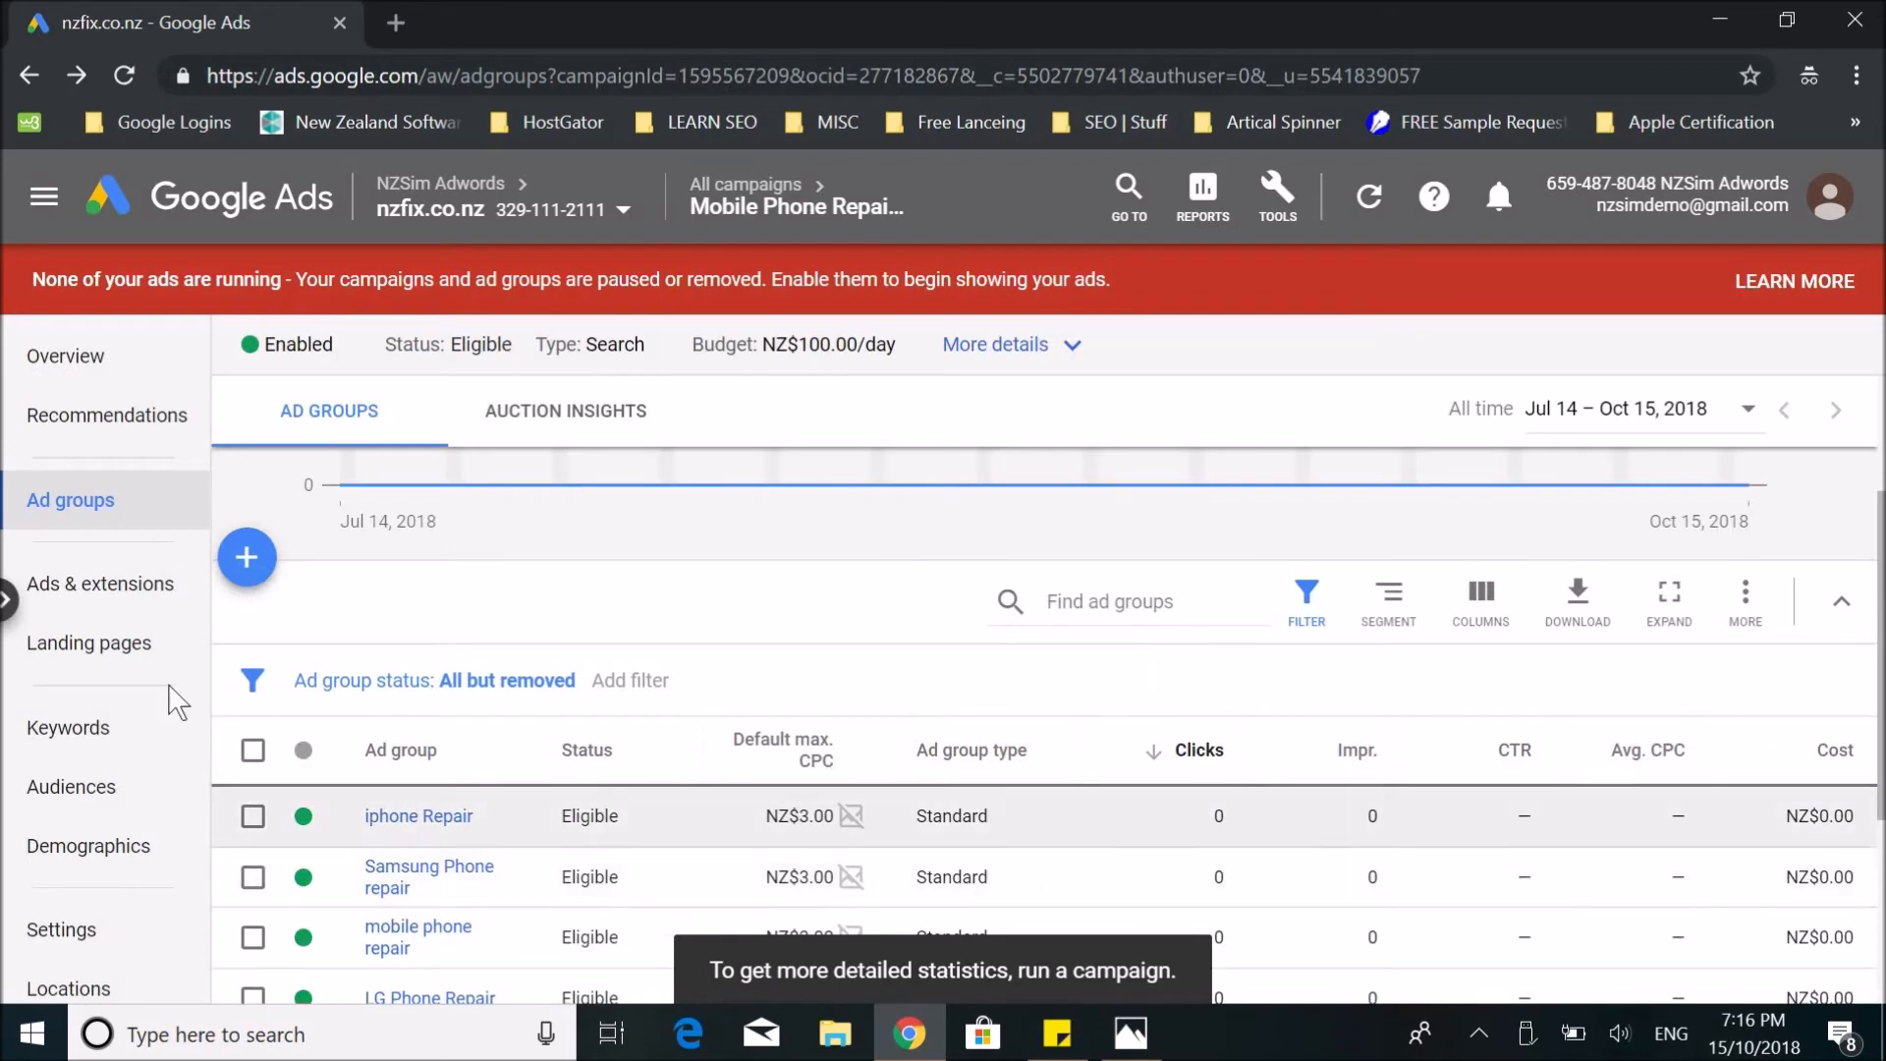
Open the campaign's search keywords and inspect the edit options of the iphone repair keyword, leaving it unedited.
{"action": "left_click", "coordinate": [87, 752]}
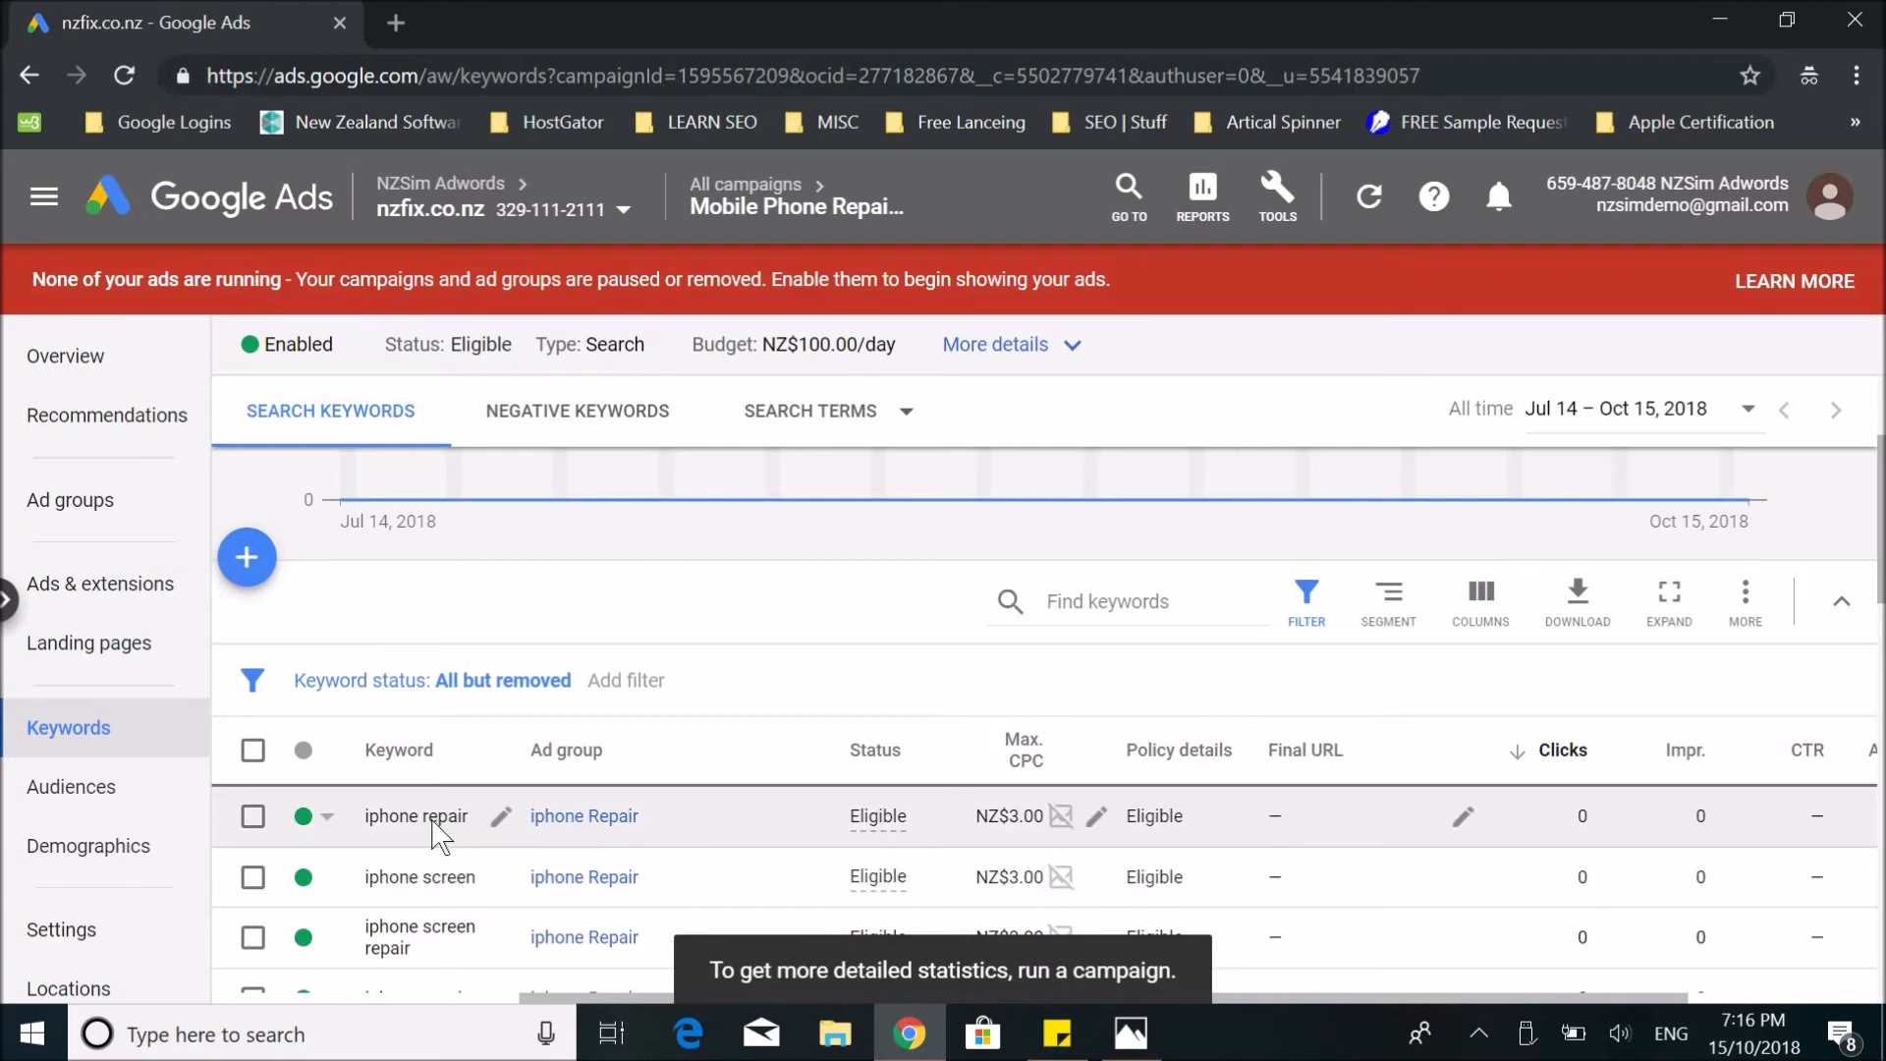
{"action": "left_click", "coordinate": [501, 816]}
{"action": "left_click", "coordinate": [641, 957]}
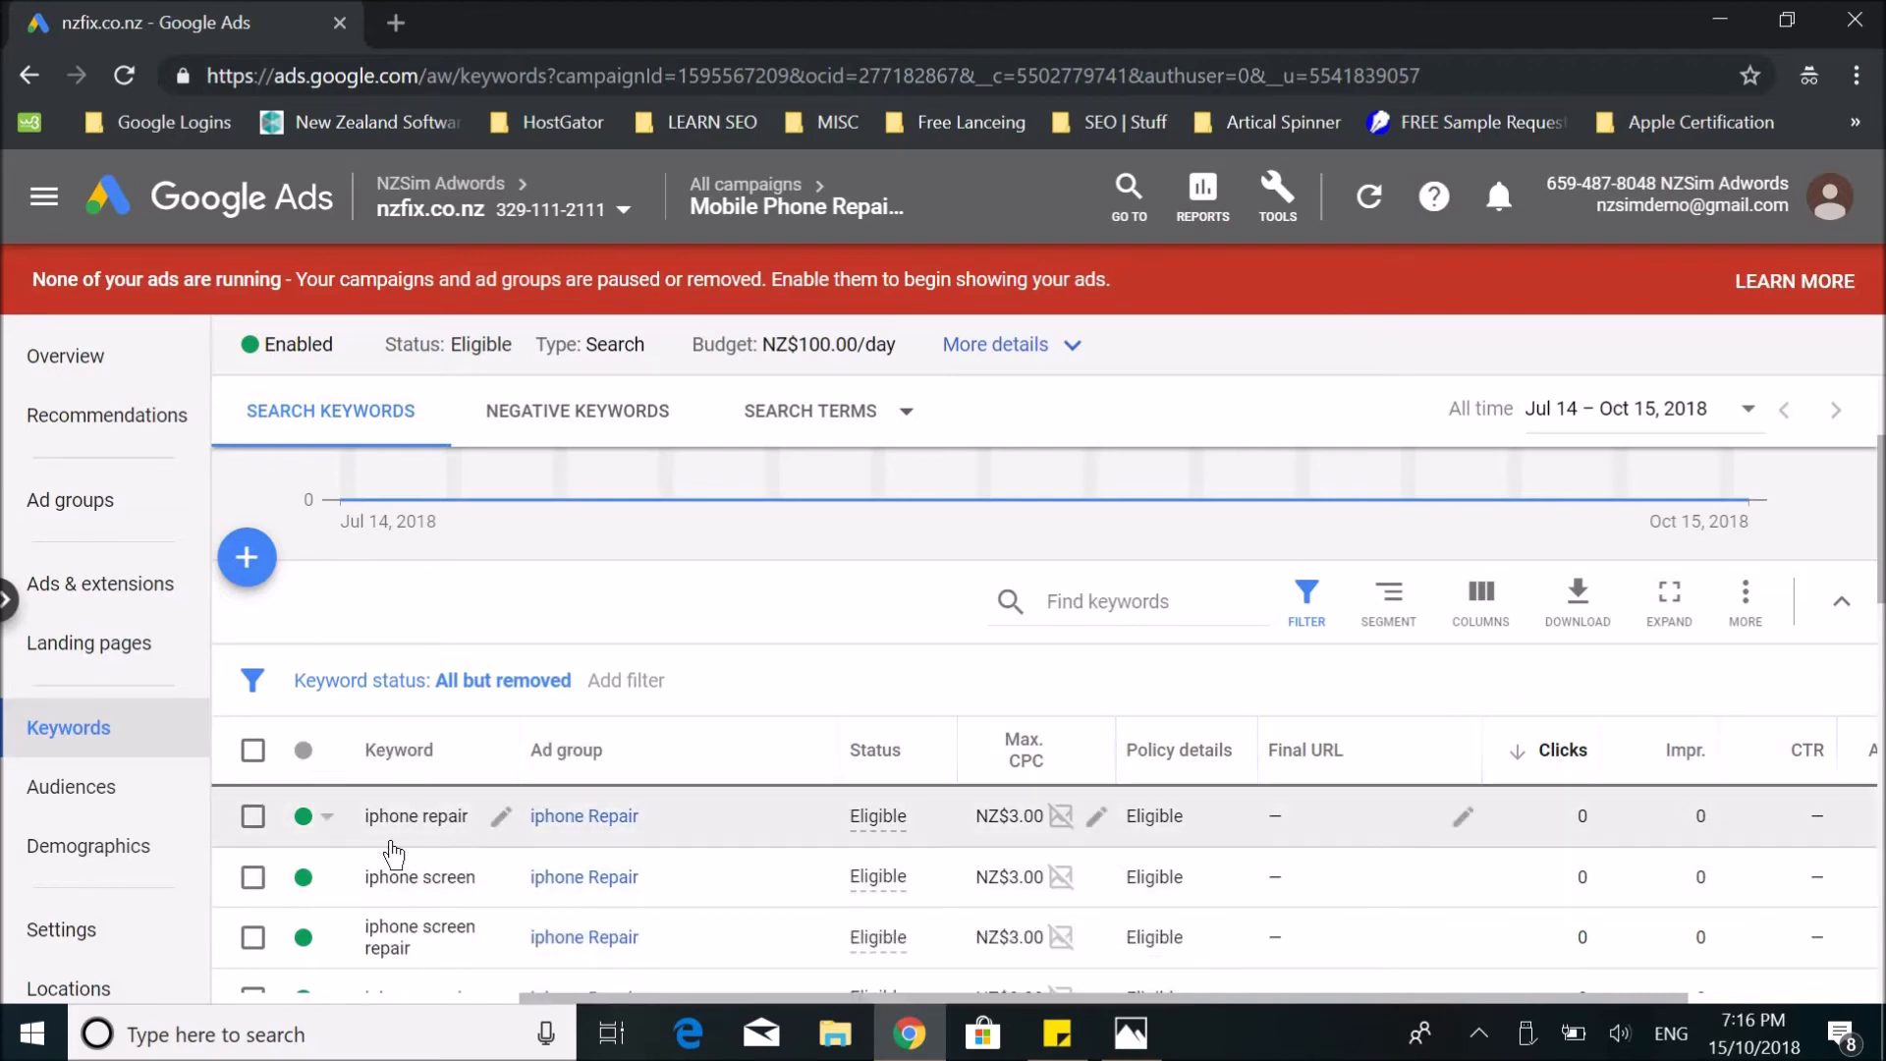
Examine the match type options of the iphone battery replacement keyword and cancel the edit.
{"action": "scroll", "coordinate": [381, 877], "scroll_direction": "down", "scroll_amount": 3}
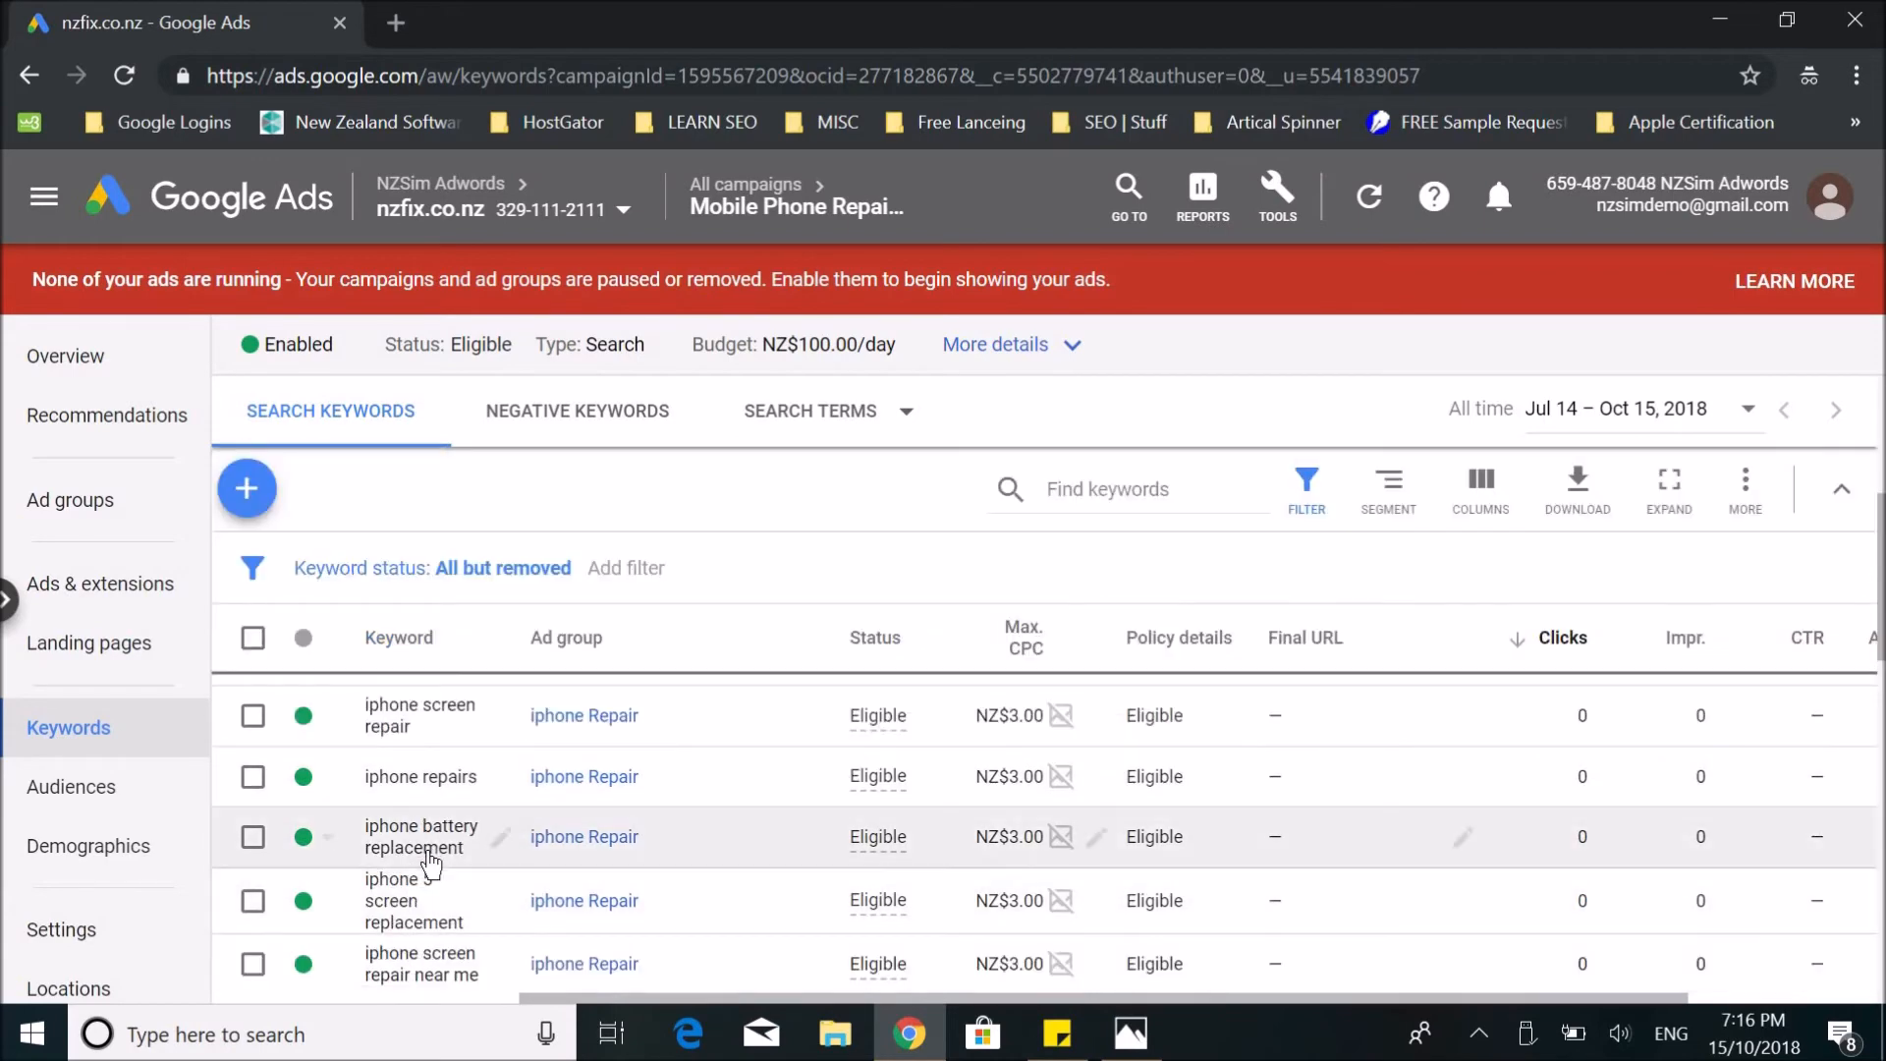
{"action": "left_click", "coordinate": [501, 837]}
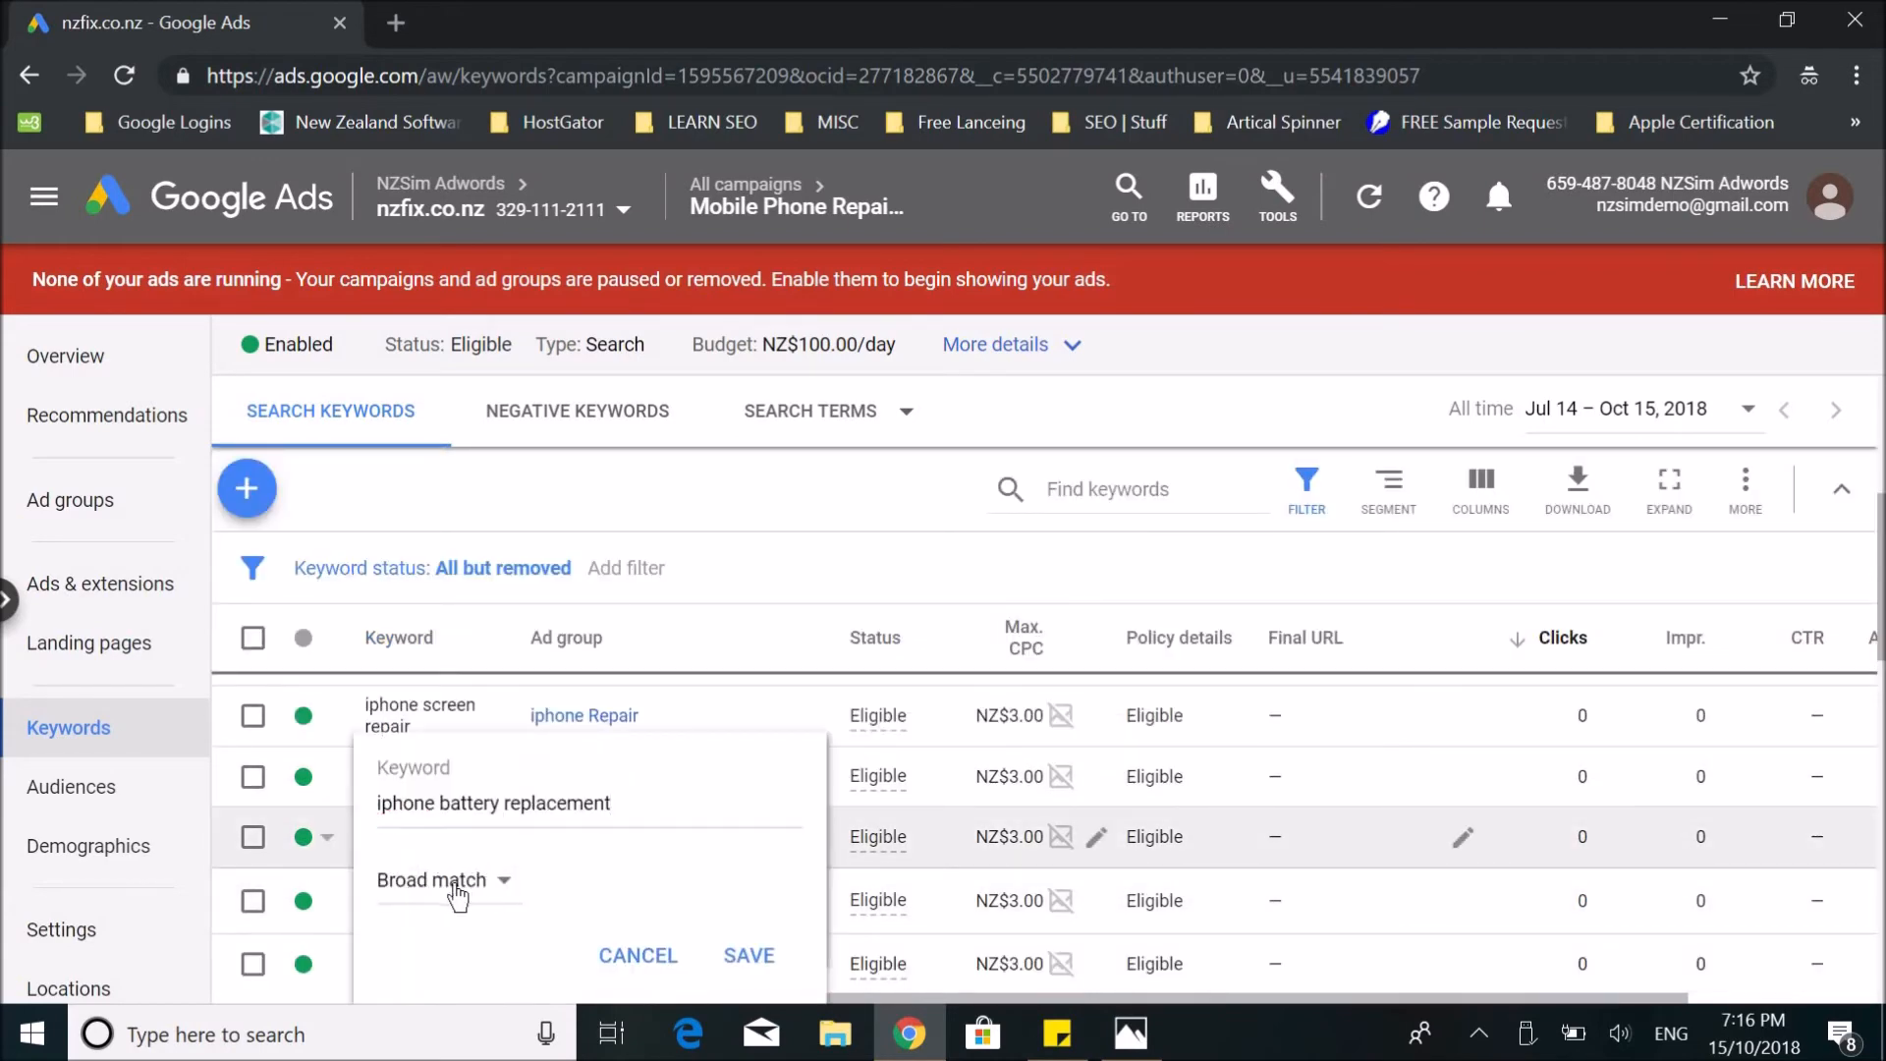
{"action": "left_click", "coordinate": [459, 881]}
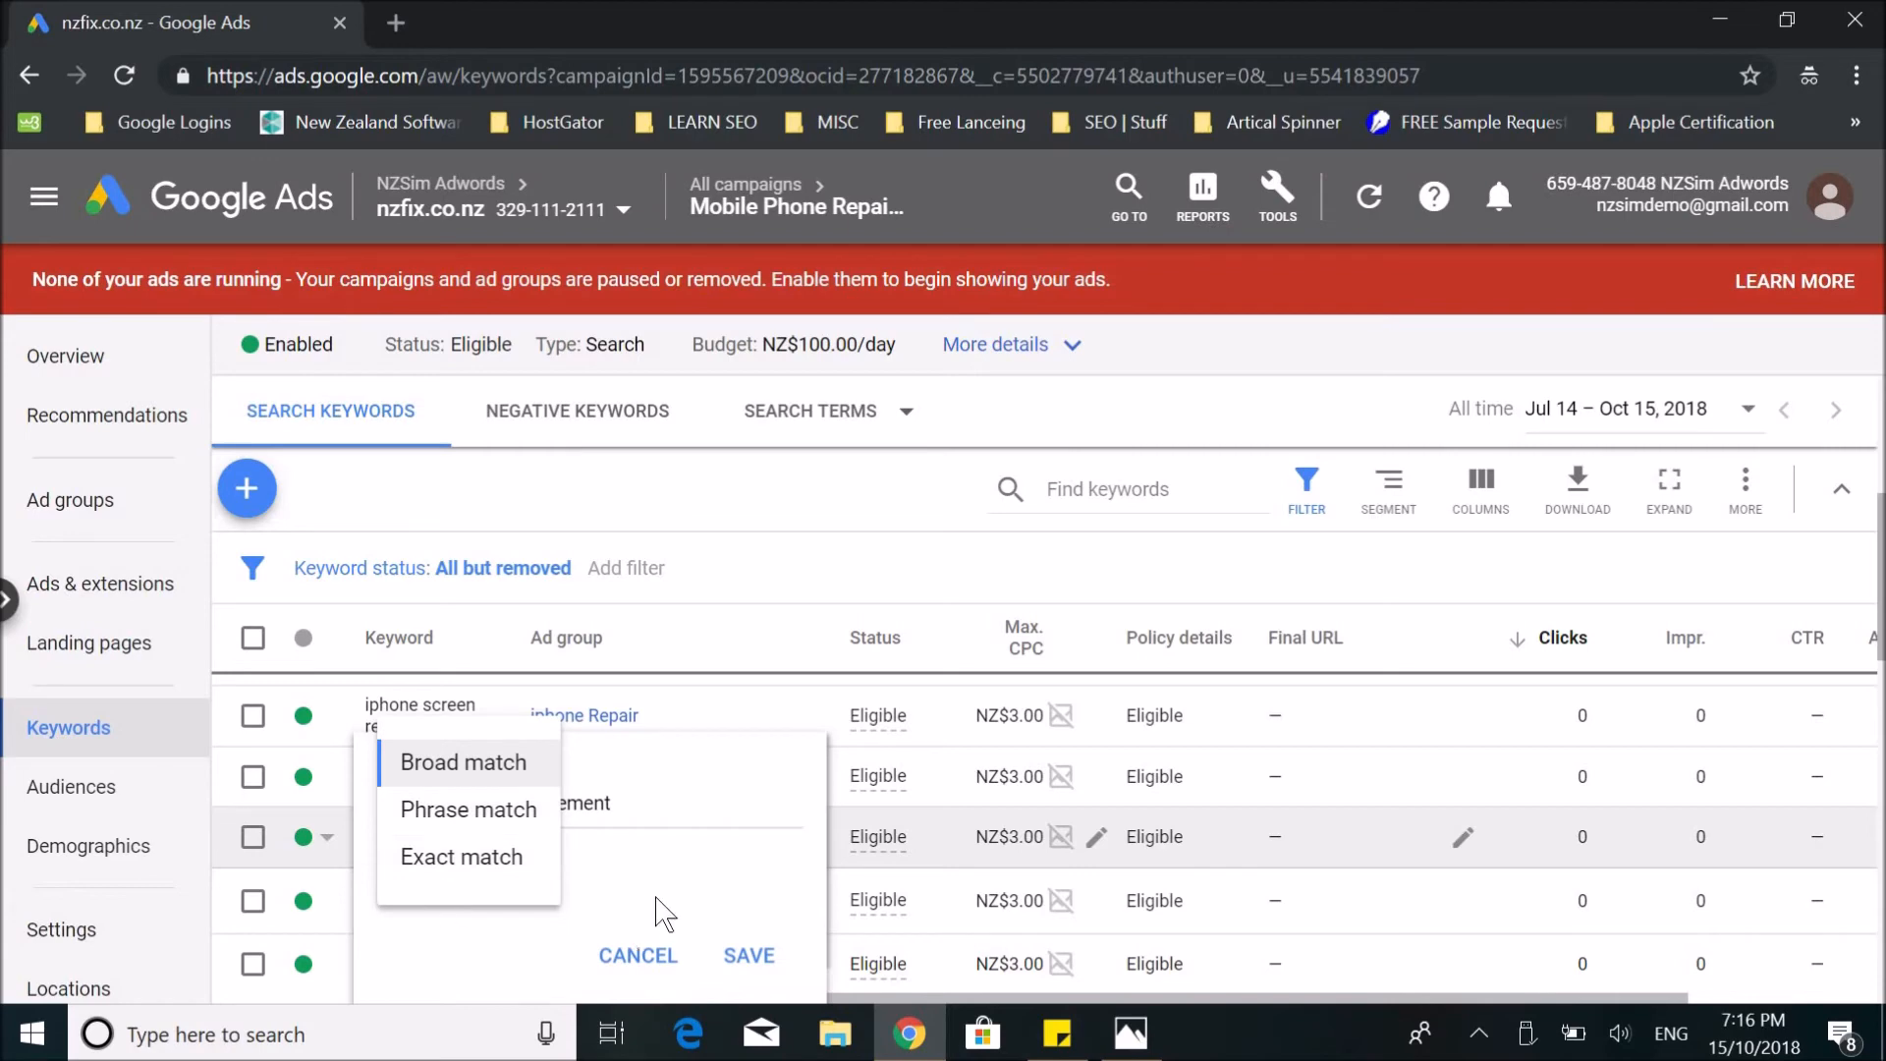
{"action": "left_click", "coordinate": [540, 870]}
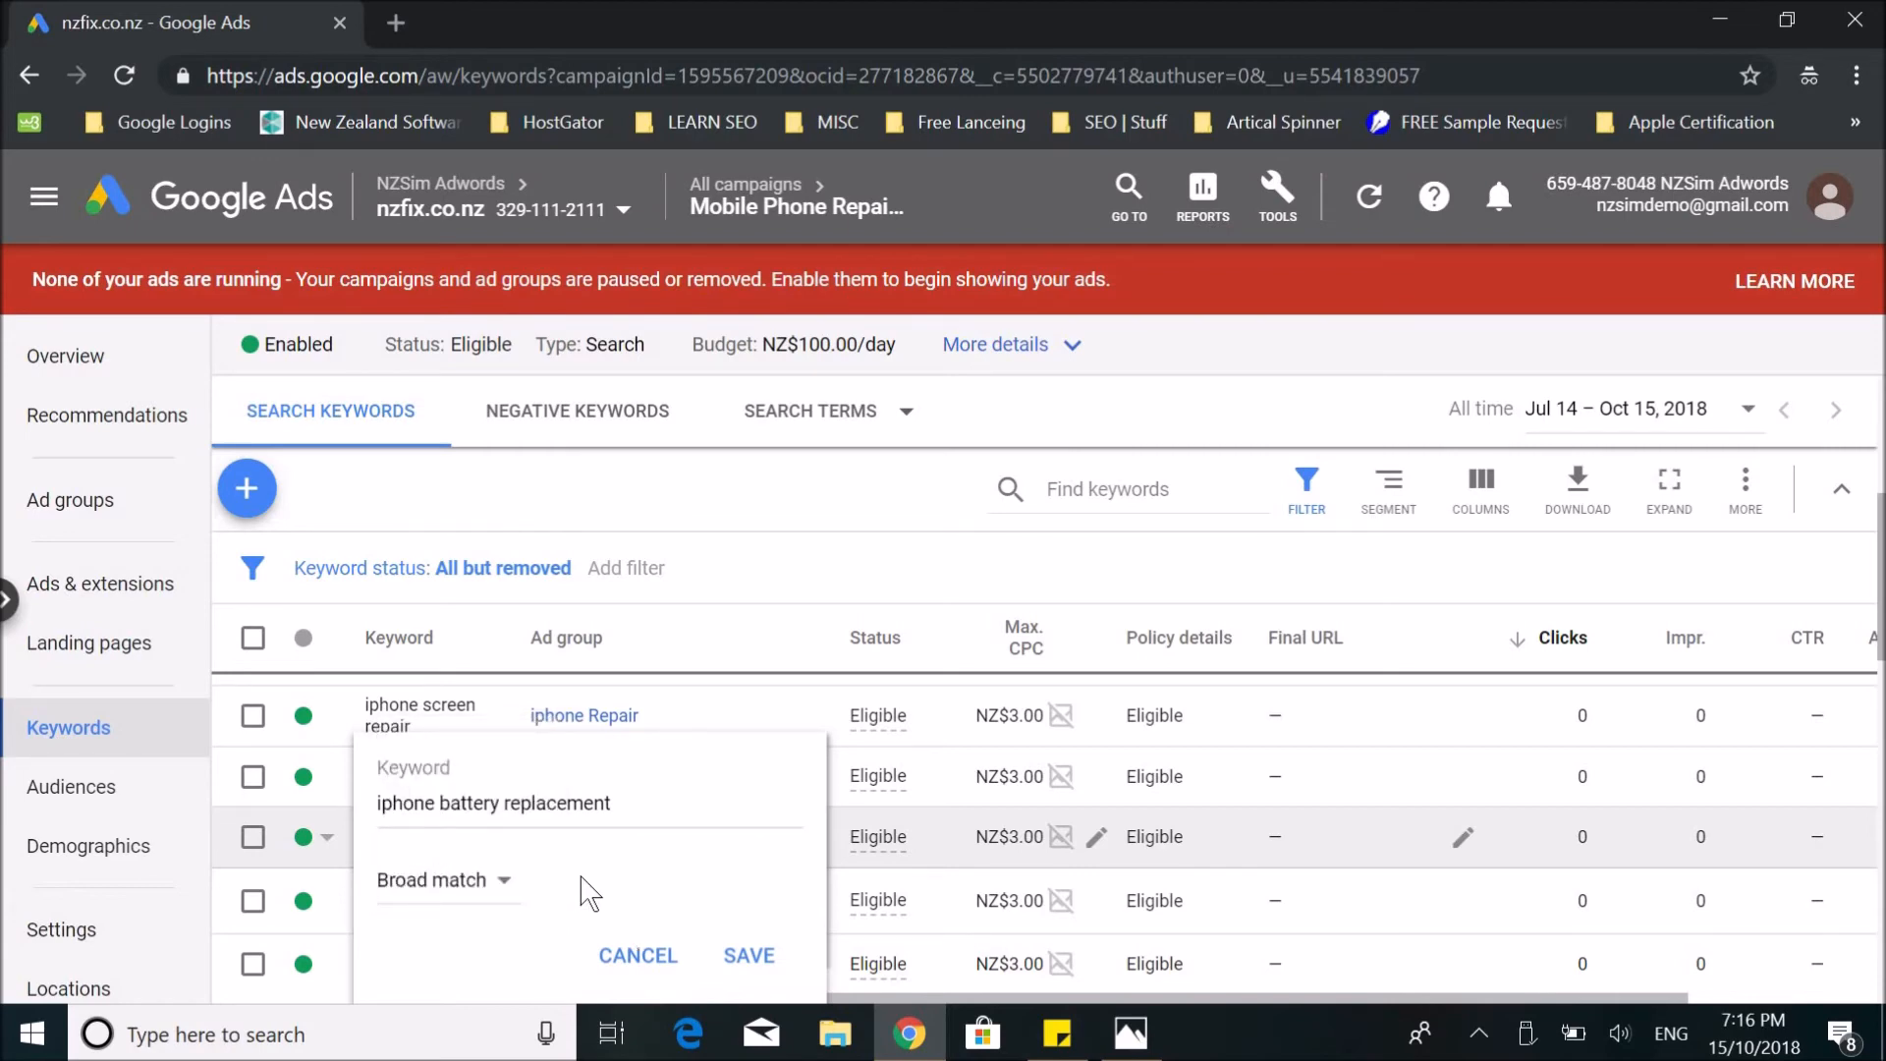
{"action": "left_click", "coordinate": [650, 958]}
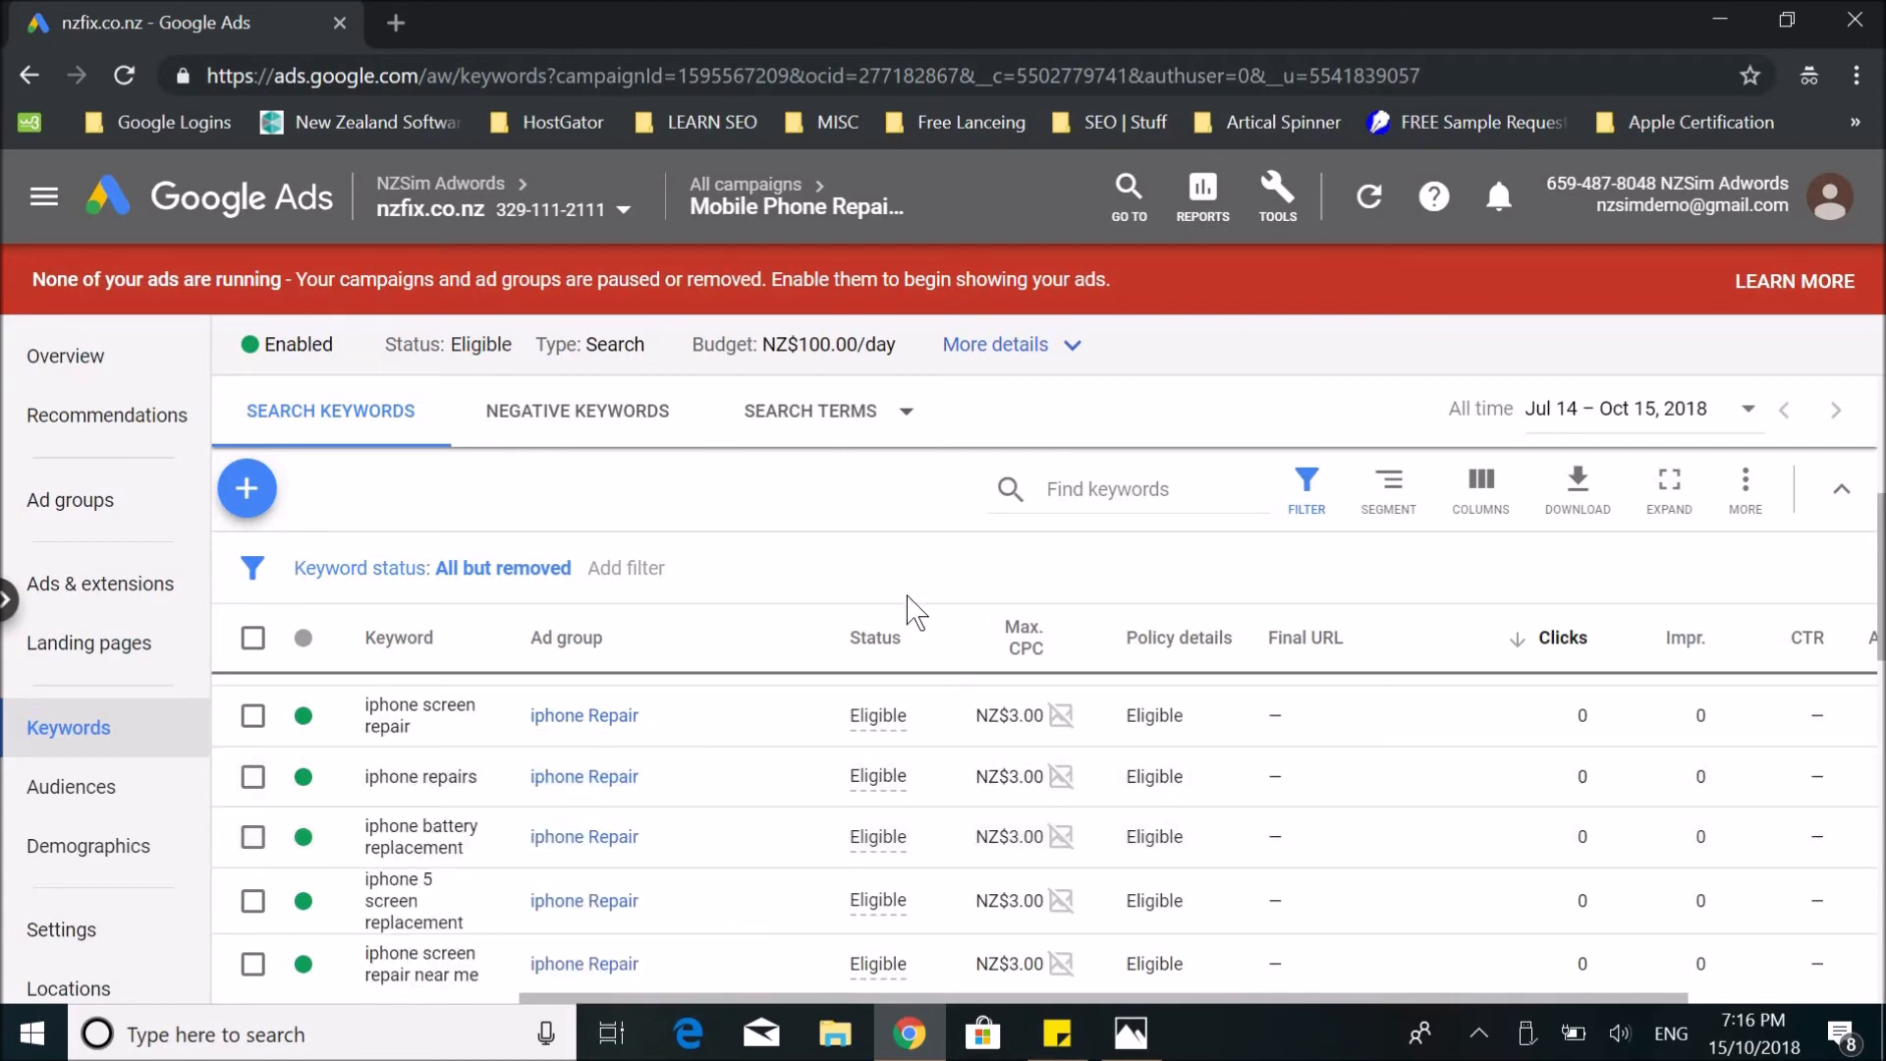
{"action": "left_click", "coordinate": [1280, 220]}
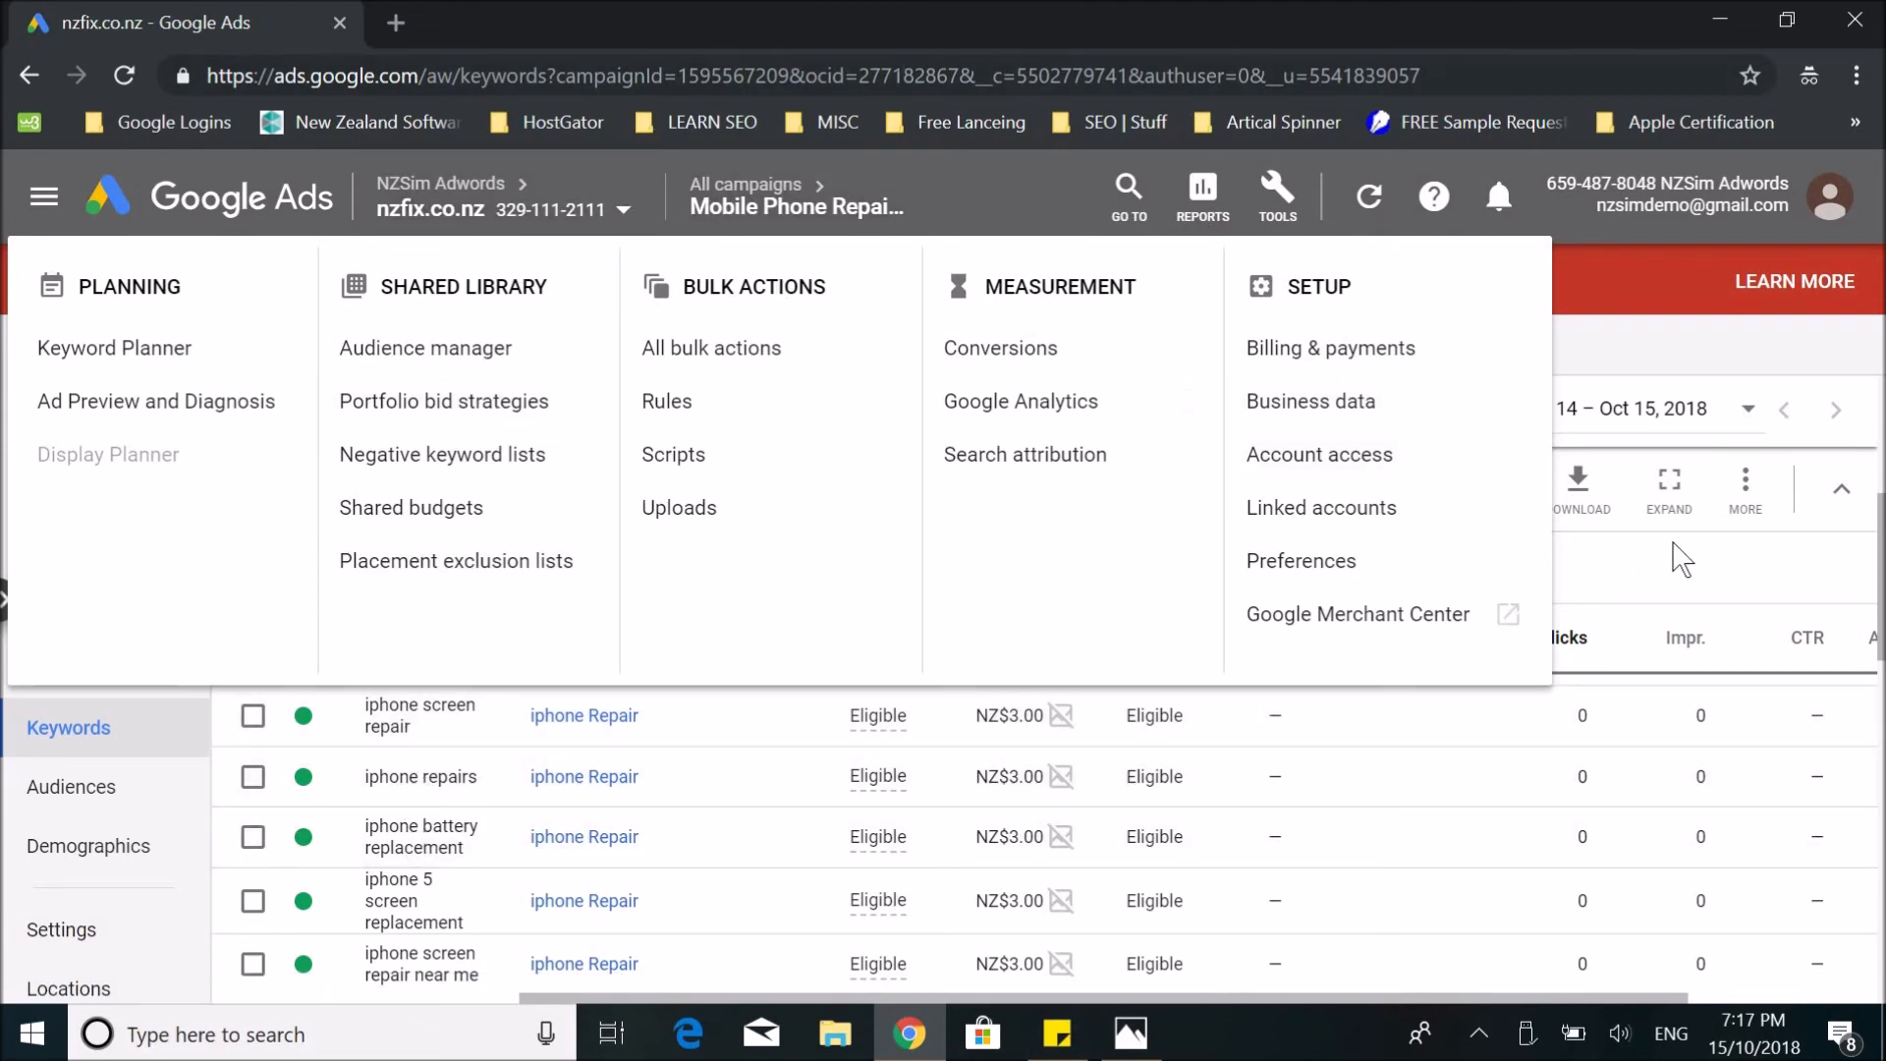
{"action": "left_click", "coordinate": [1692, 565]}
{"action": "left_click", "coordinate": [1308, 489]}
{"action": "left_click", "coordinate": [1223, 331]}
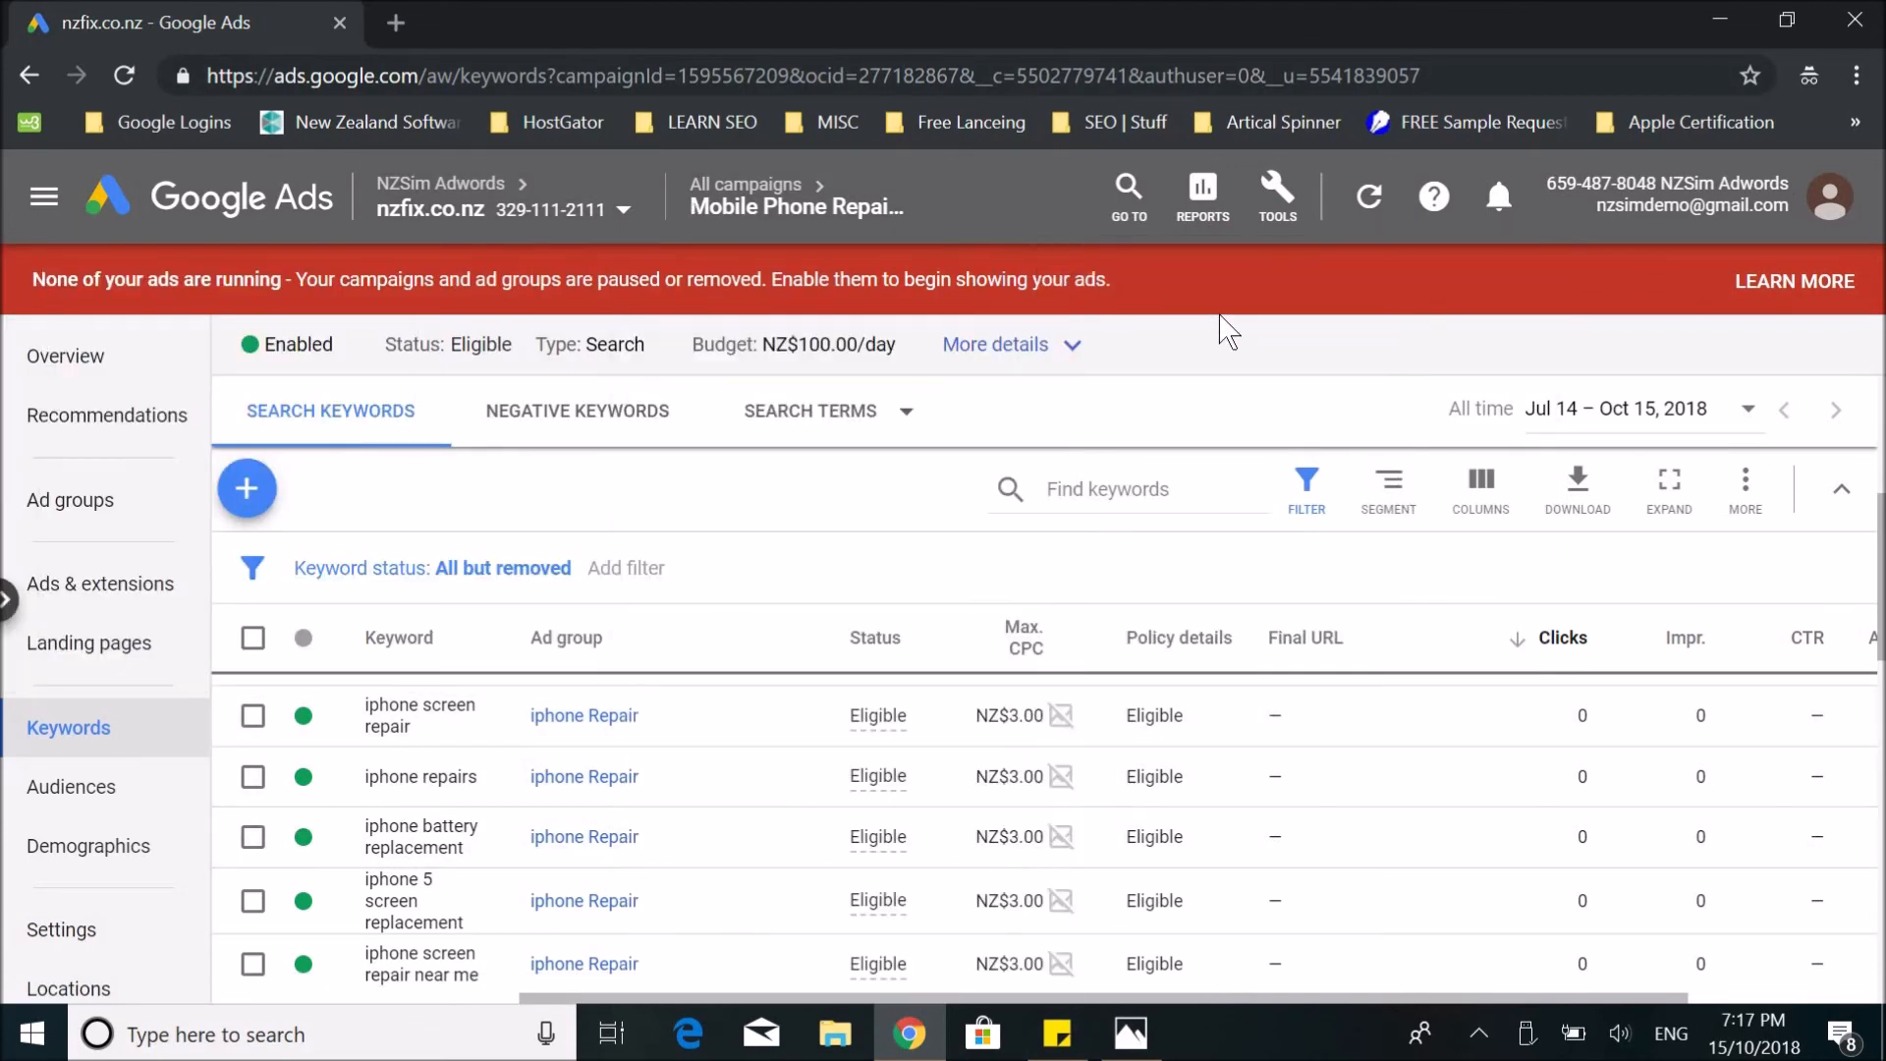